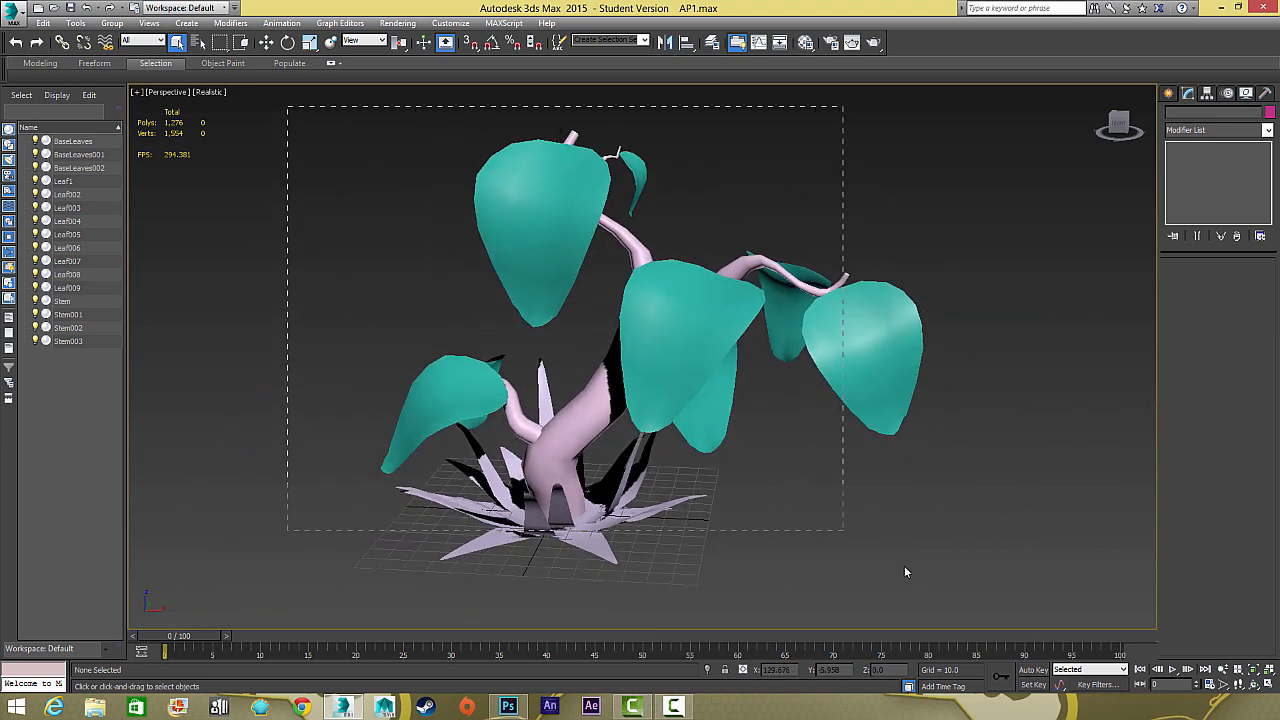
# Examine the alien plant model's leaves, stems and base leaves in the perspective viewport
pyautogui.hotkey('ctrl', 'a')
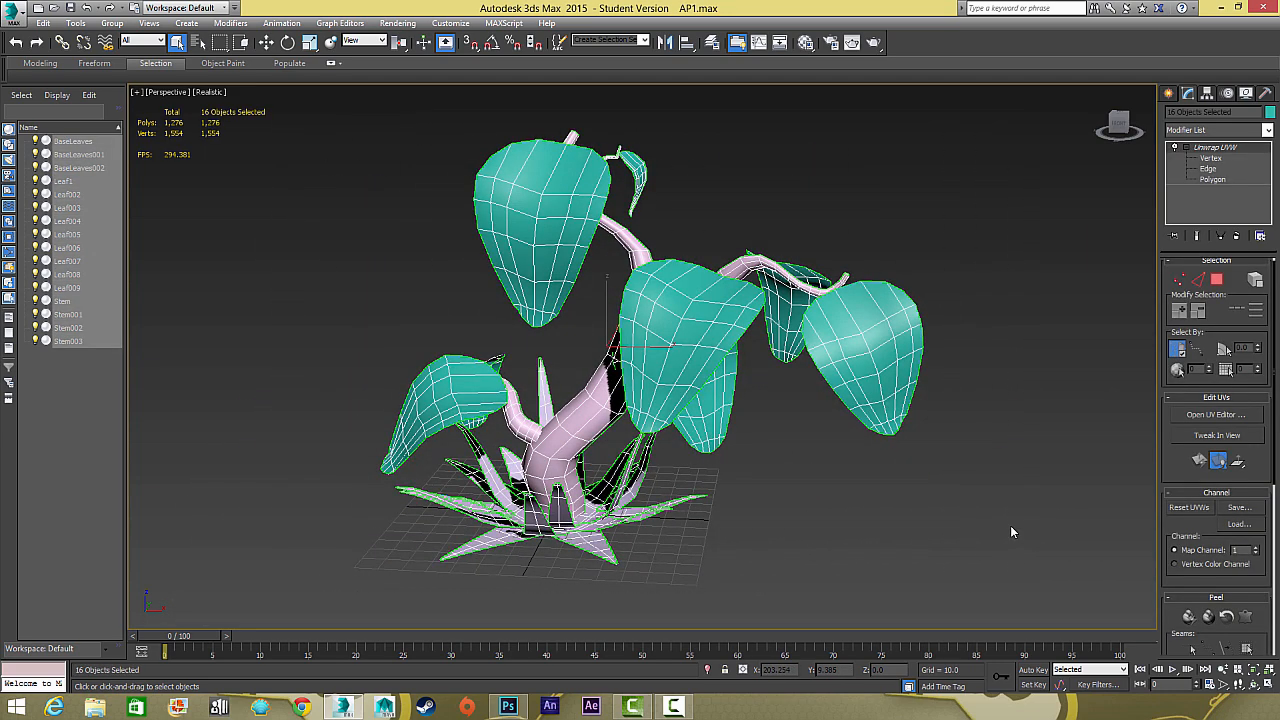
pyautogui.click(866, 345)
pyautogui.click(734, 304)
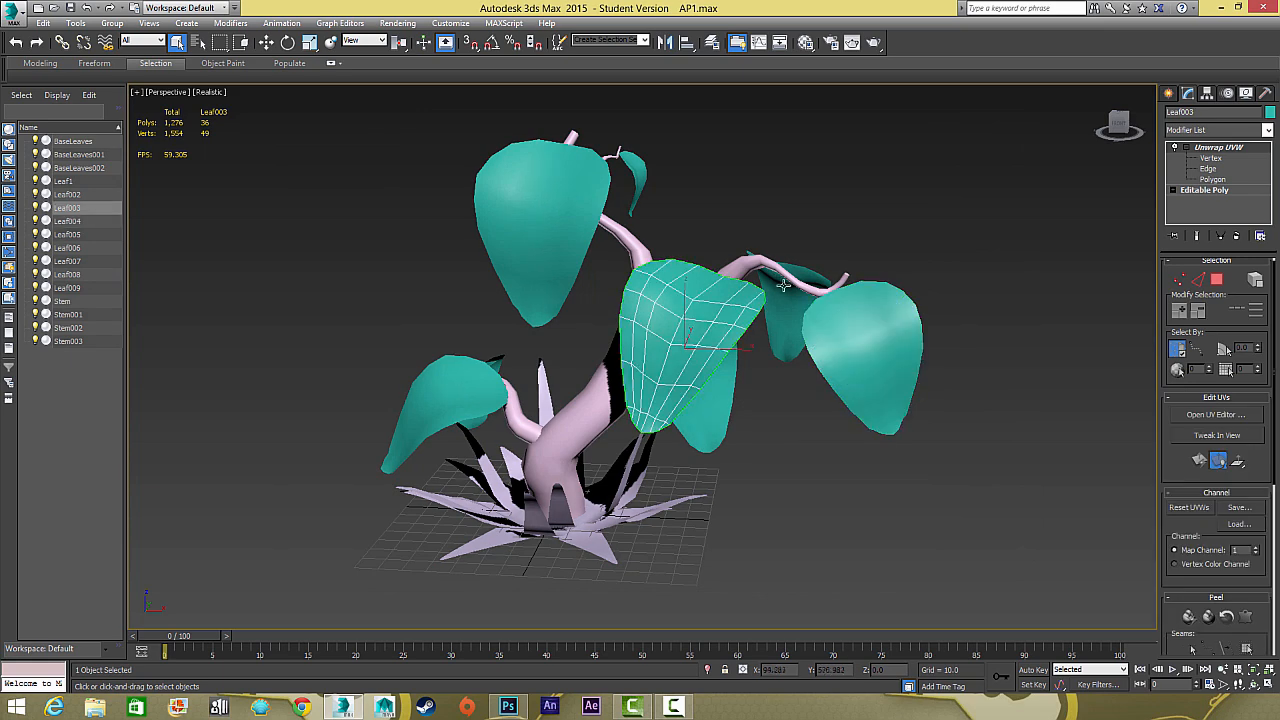
pyautogui.click(795, 281)
pyautogui.click(677, 258)
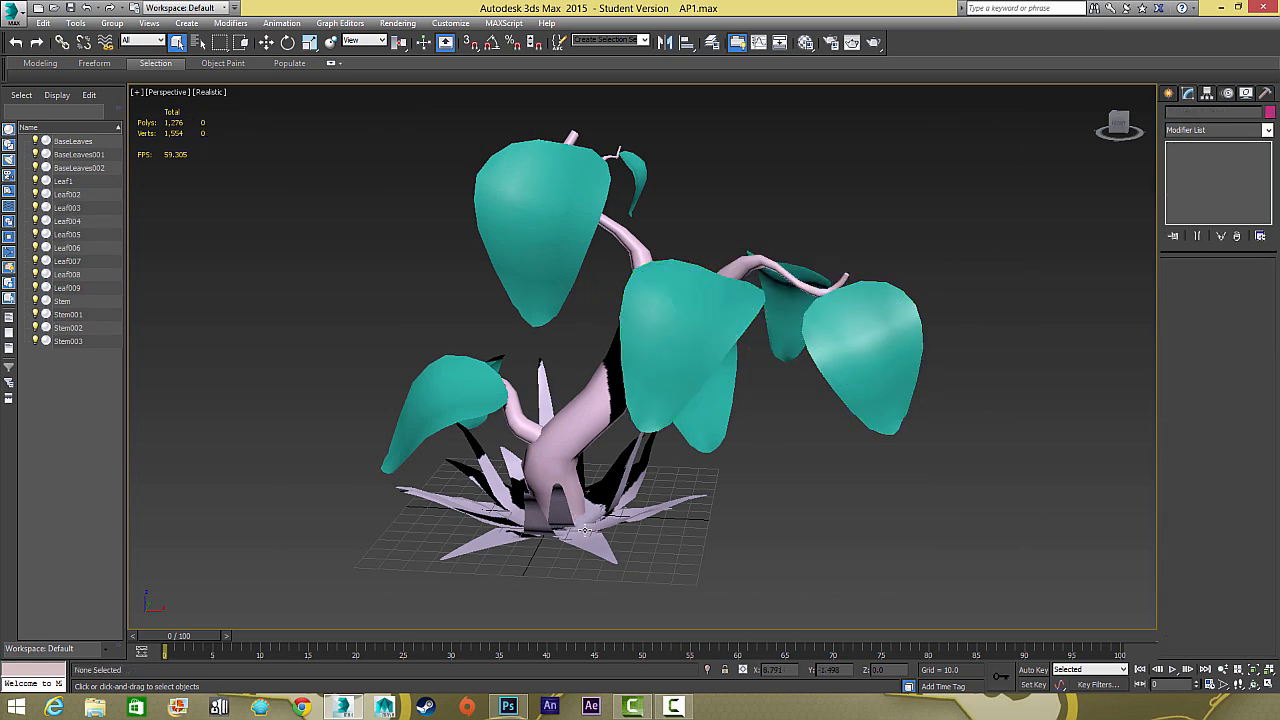
pyautogui.click(593, 540)
pyautogui.moveTo(638, 494); pyautogui.dragTo(698, 368)
pyautogui.click(950, 131)
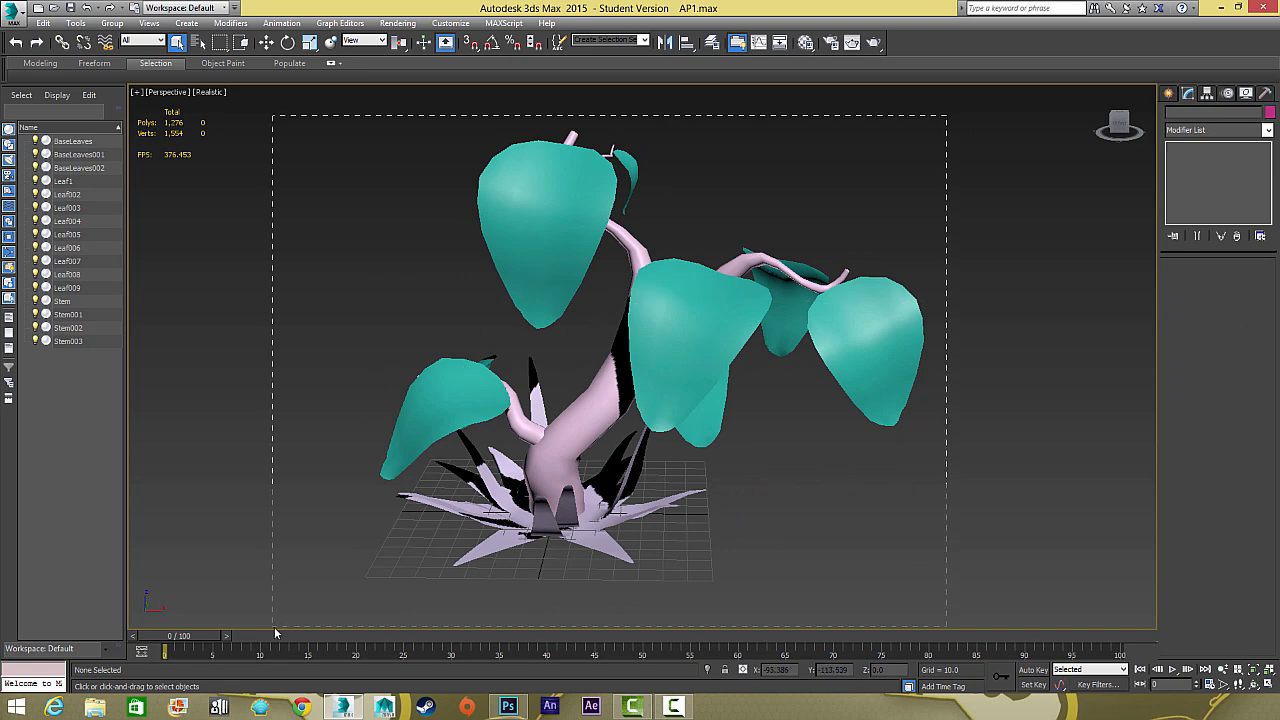
# Select all plant objects, review their combined UV layout and the template rendering option in the UV editor, and close the editor
pyautogui.hotkey('ctrl', 'a')
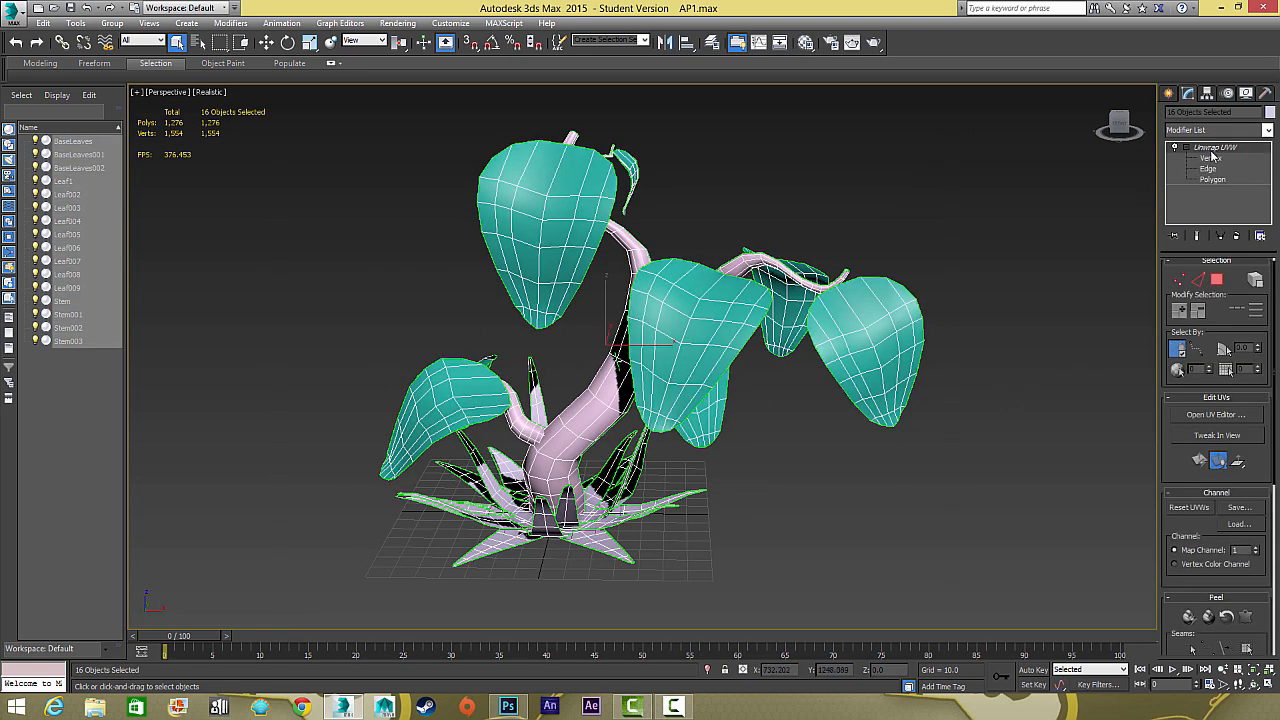
pyautogui.click(1220, 415)
pyautogui.click(364, 170)
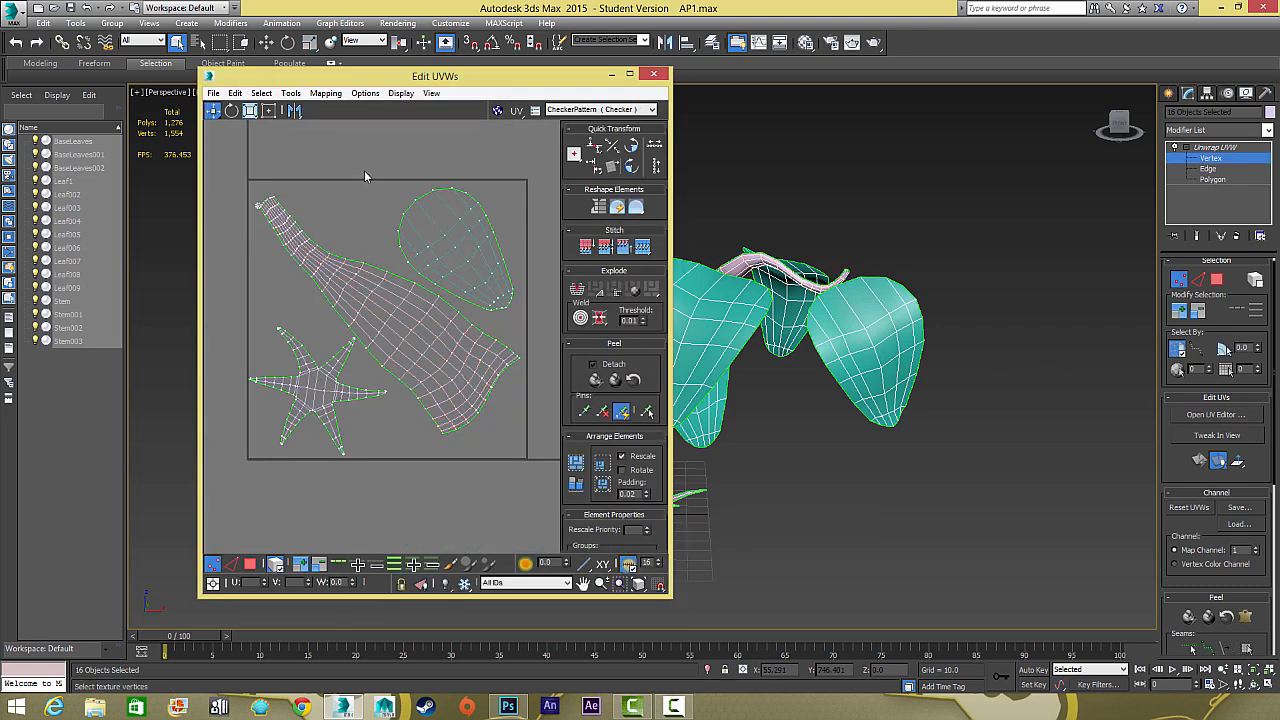
pyautogui.click(290, 93)
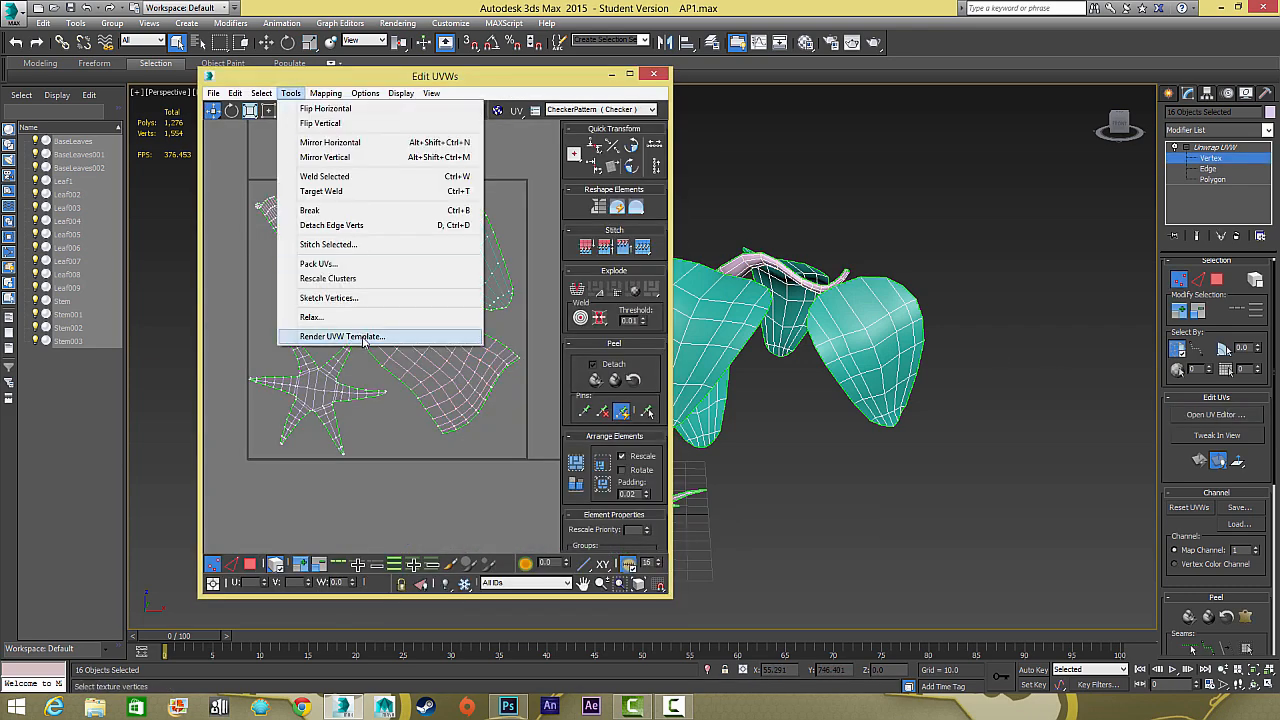
pyautogui.click(588, 82)
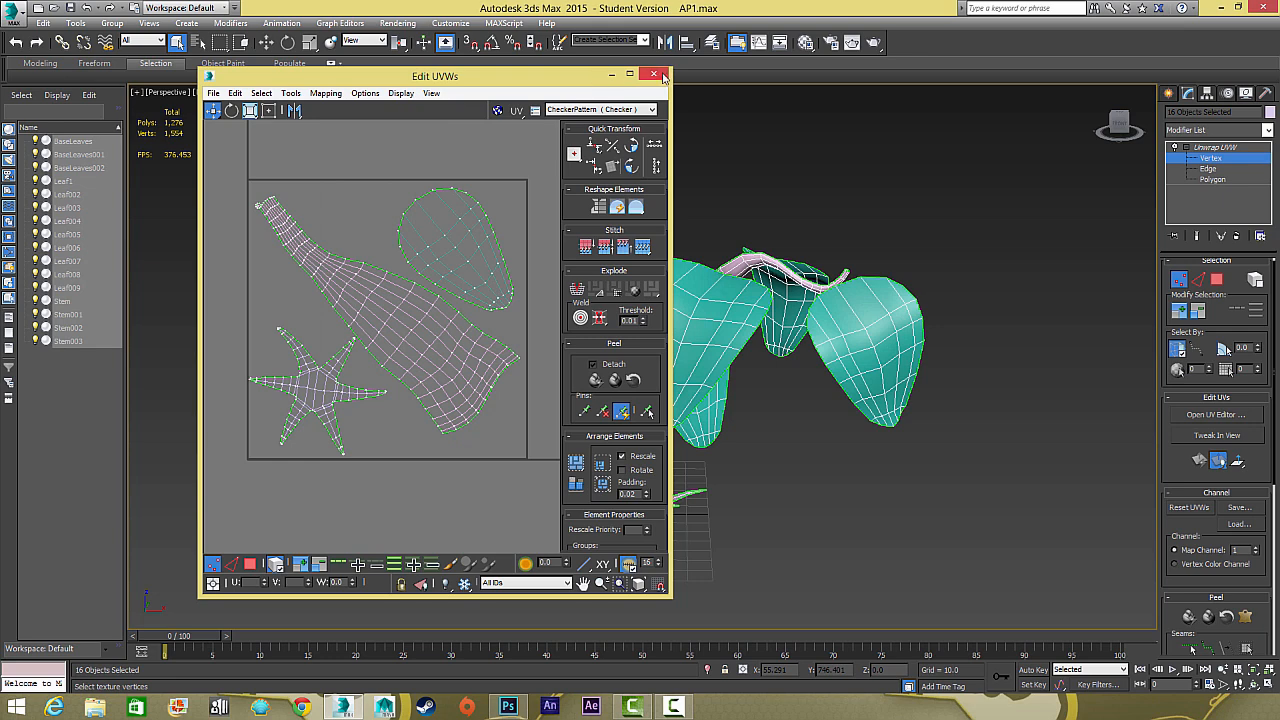
pyautogui.click(663, 77)
# Switch to Photoshop and open the Plant1UVs PNG image from the AlienPlant folder on the Desktop
pyautogui.click(508, 707)
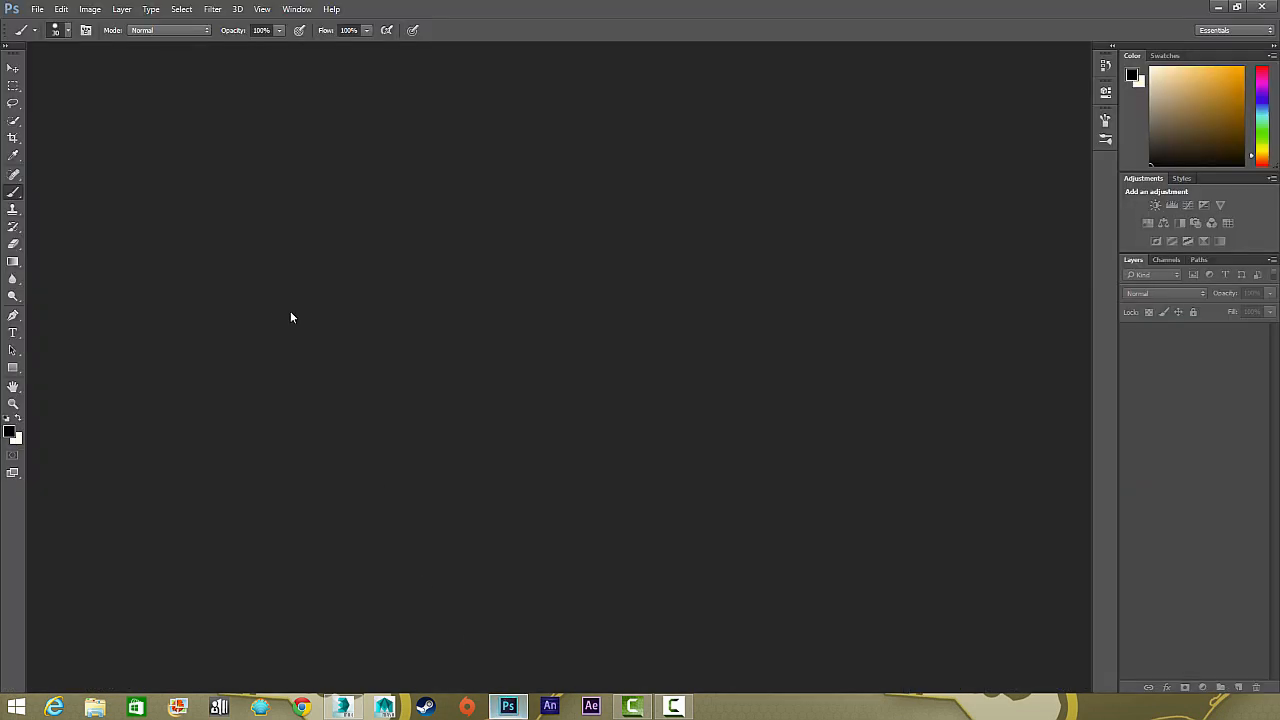
pyautogui.click(37, 9)
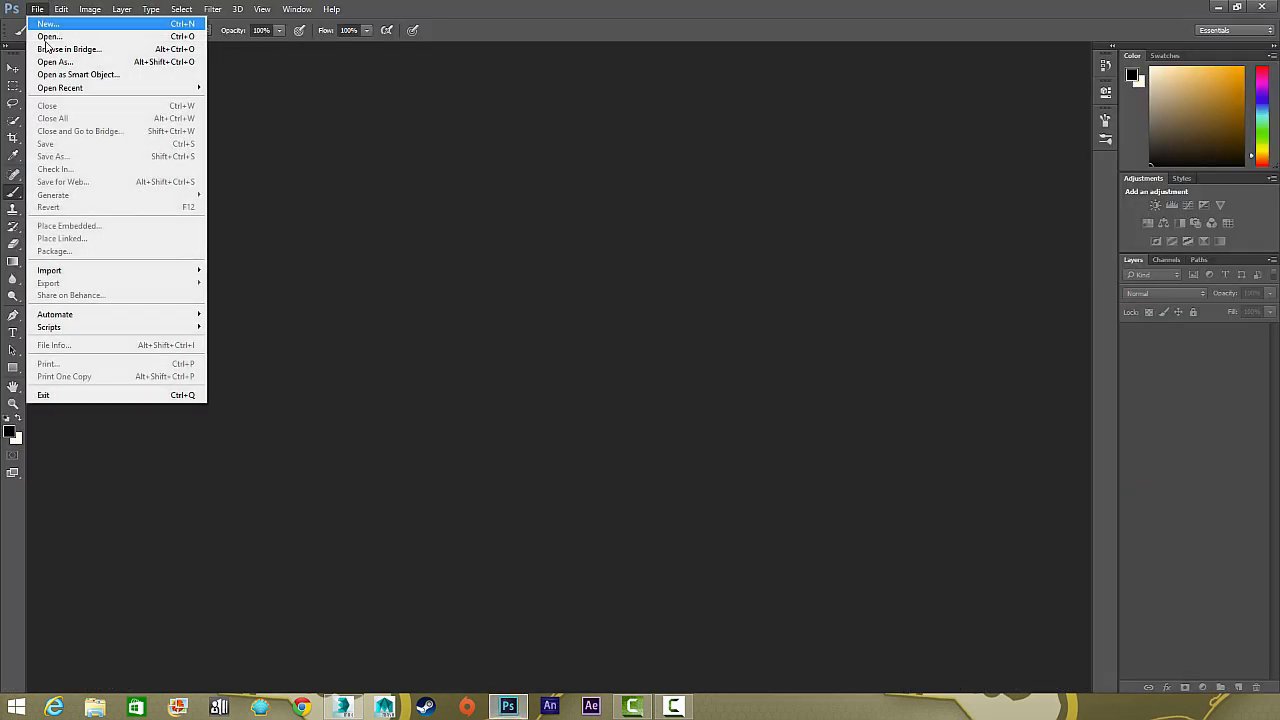
pyautogui.click(49, 37)
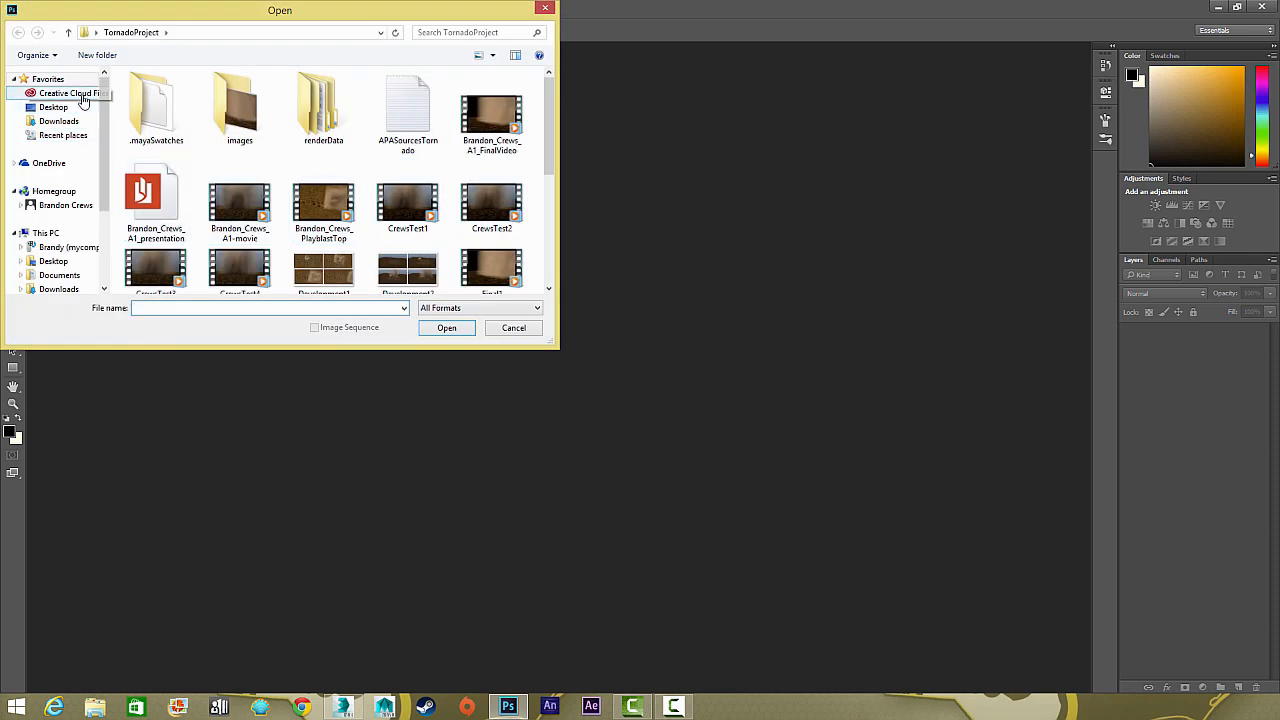
pyautogui.click(80, 94)
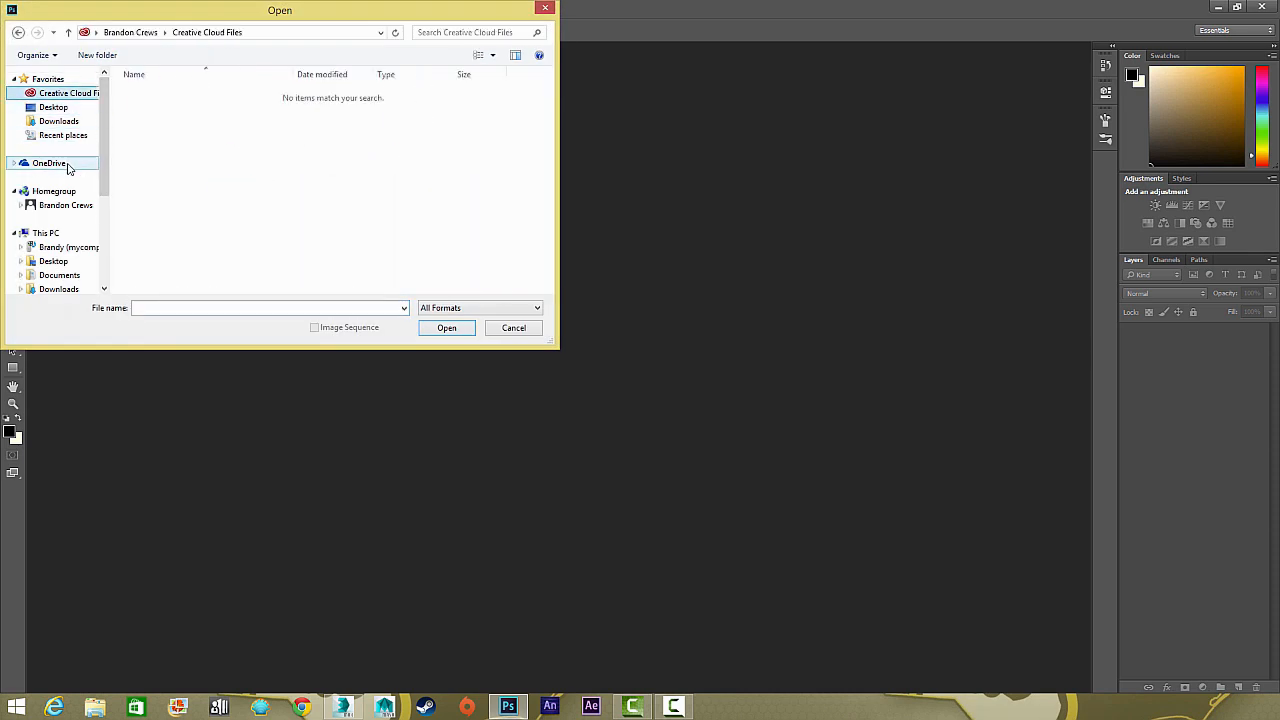
pyautogui.click(53, 107)
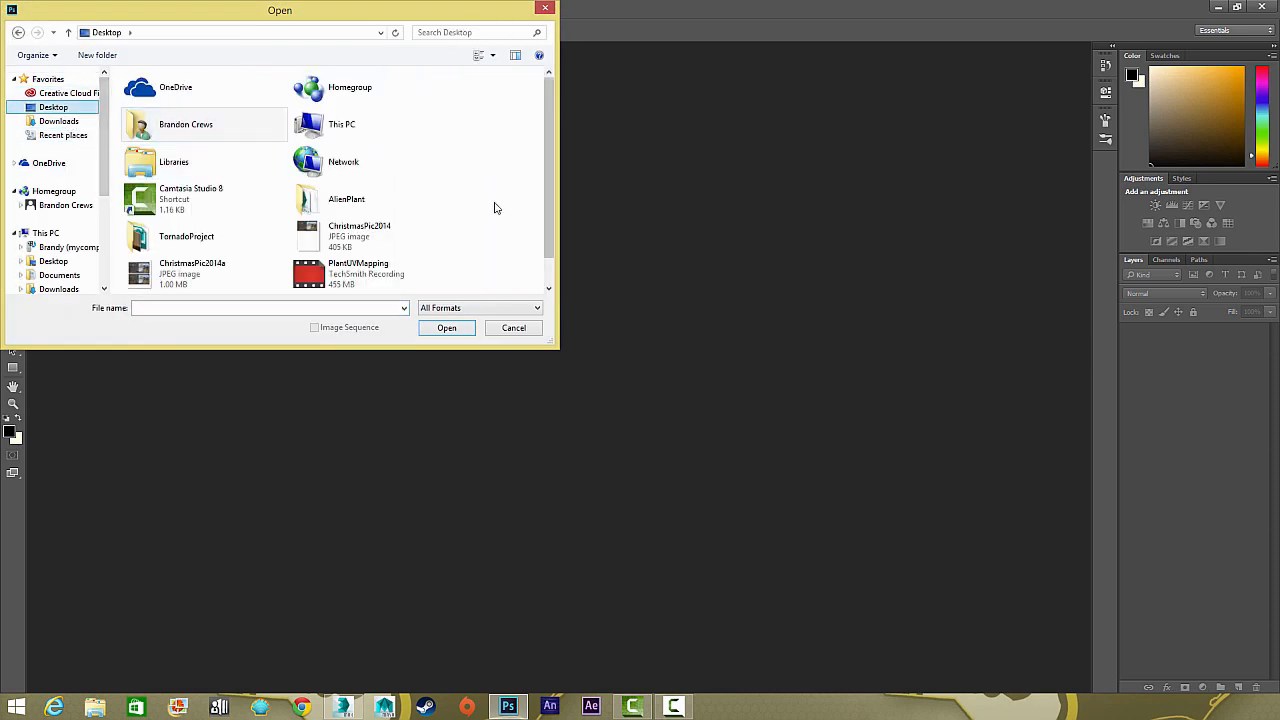
pyautogui.doubleClick(305, 200)
pyautogui.click(155, 122)
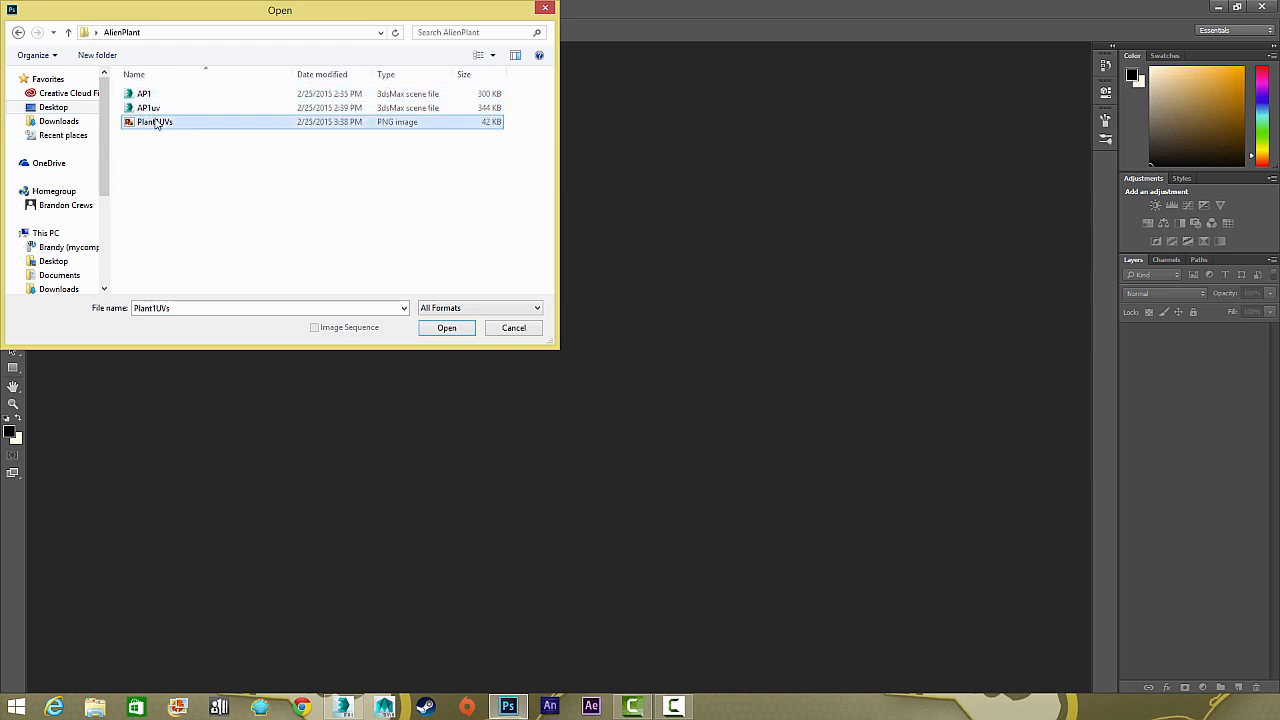
pyautogui.click(446, 328)
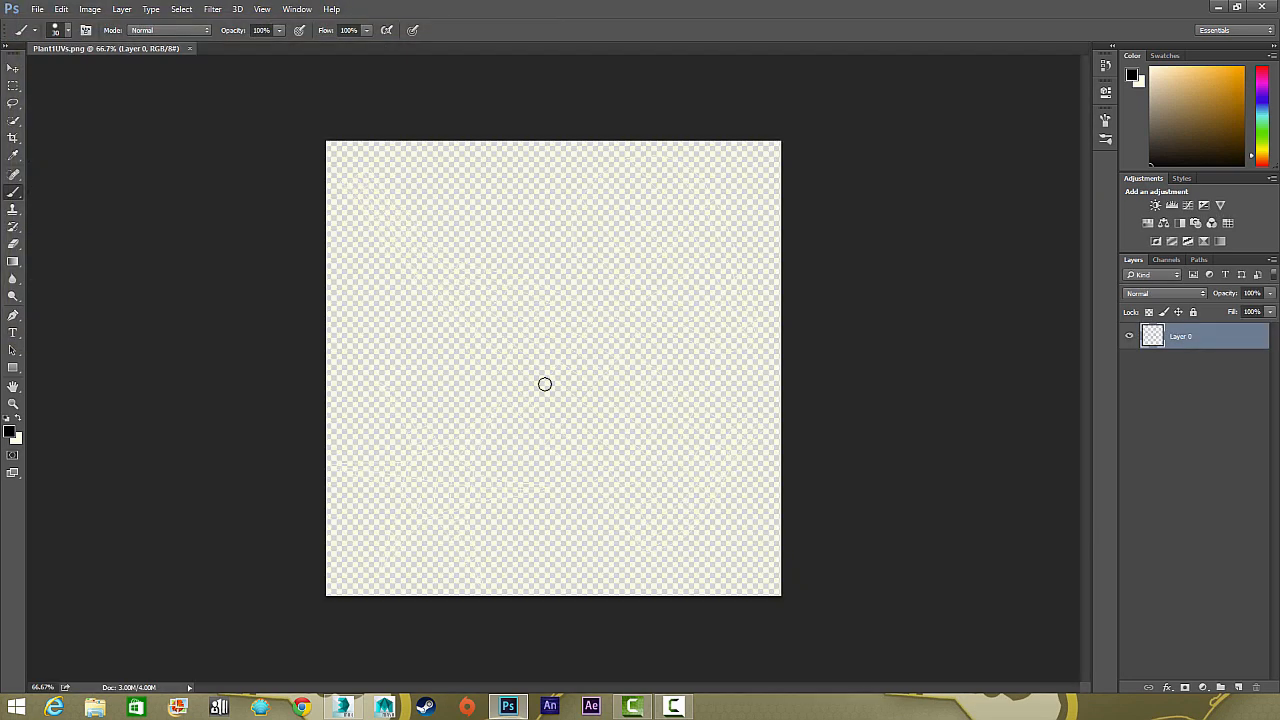
# Rename the imported UV wireframe layer to "uvs"
pyautogui.doubleClick(1183, 338)
pyautogui.write('uvs')
pyautogui.press('Return')
# Add a new layer named "bg" beneath the uvs layer and fill it with black
pyautogui.click(1239, 688)
pyautogui.moveTo(1216, 342); pyautogui.dragTo(1191, 372)
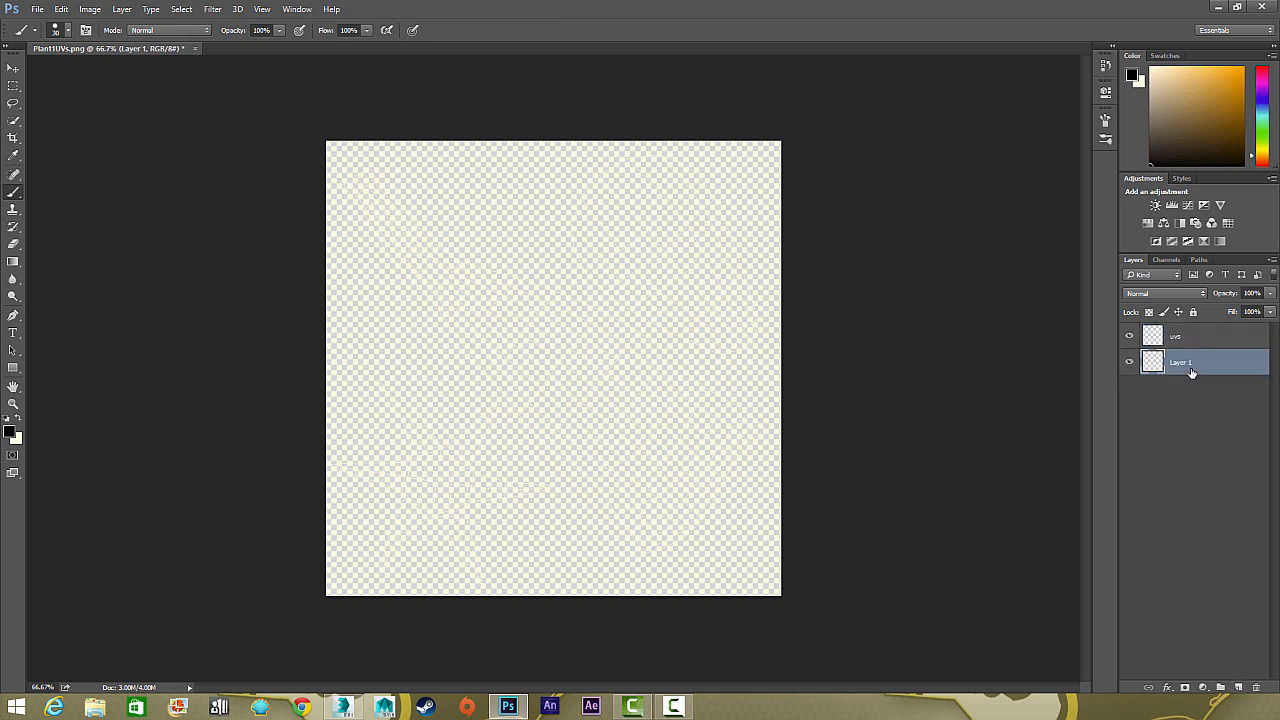
pyautogui.doubleClick(1182, 362)
pyautogui.write('bg')
pyautogui.press('Return')
pyautogui.moveTo(13, 261); pyautogui.dragTo(45, 274)
pyautogui.click(398, 373)
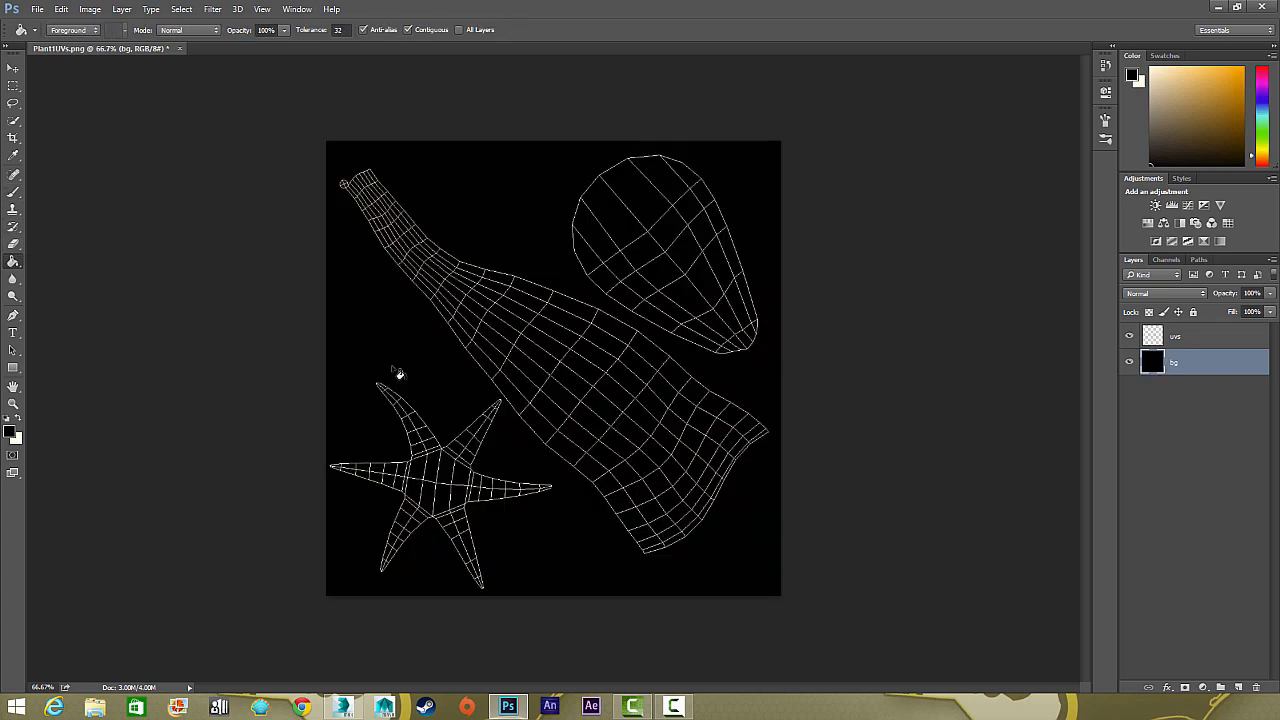
# Toggle the uvs layer's visibility to compare the canvas with and without the wireframe, leaving it shown
pyautogui.click(13, 67)
pyautogui.click(1130, 340)
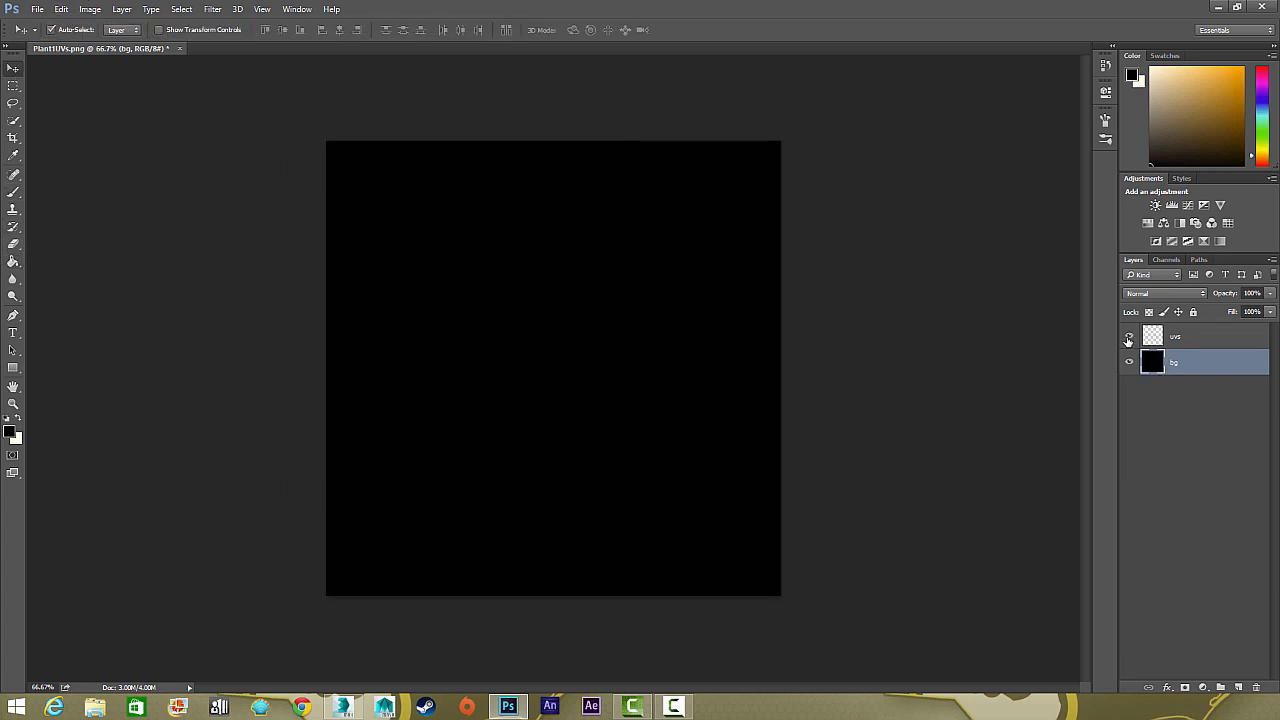
pyautogui.click(1130, 340)
pyautogui.click(1130, 340)
pyautogui.click(1130, 340)
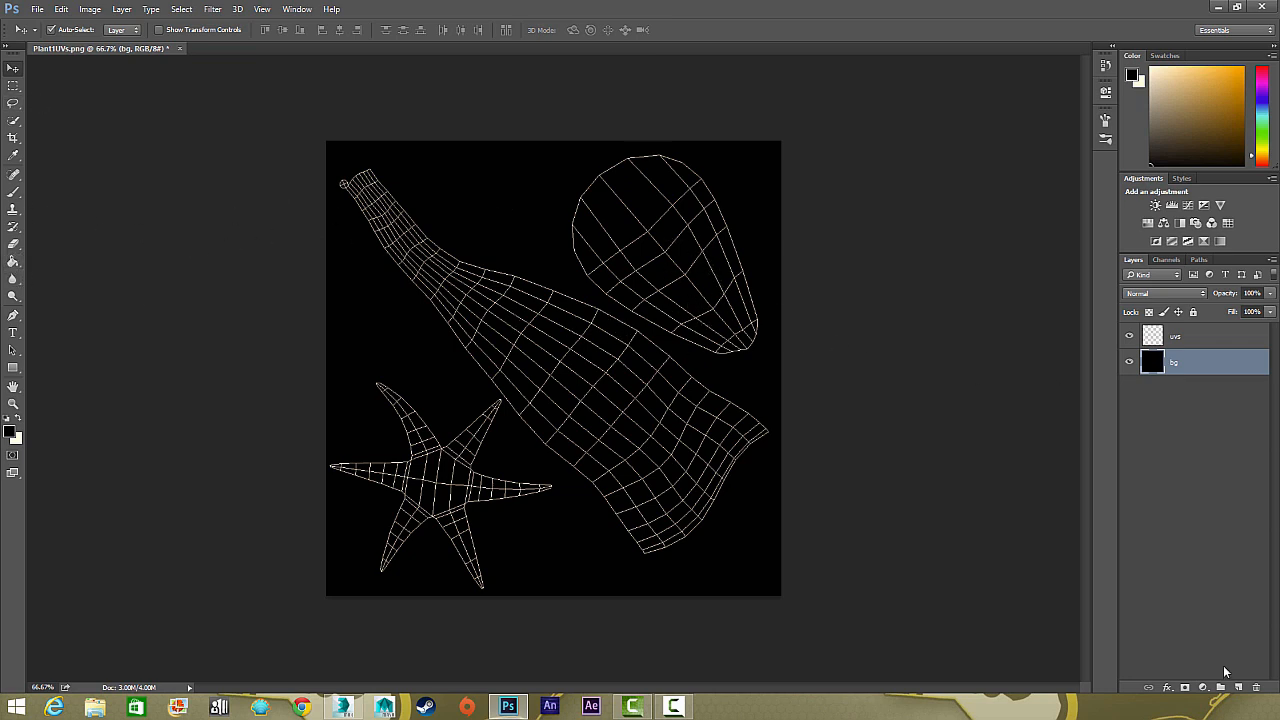
# Paint over the whole stem UV island with the Brush in orange #de9b23 on a new layer above bg
pyautogui.click(1240, 688)
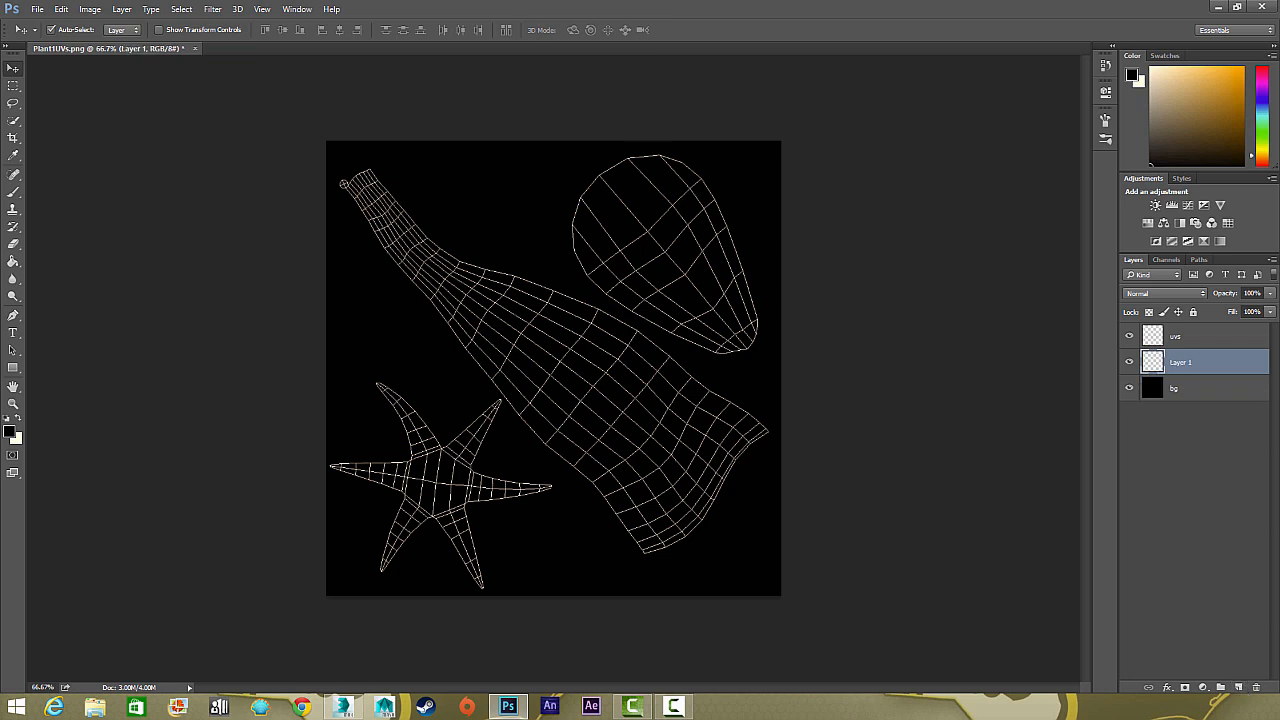
pyautogui.click(12, 194)
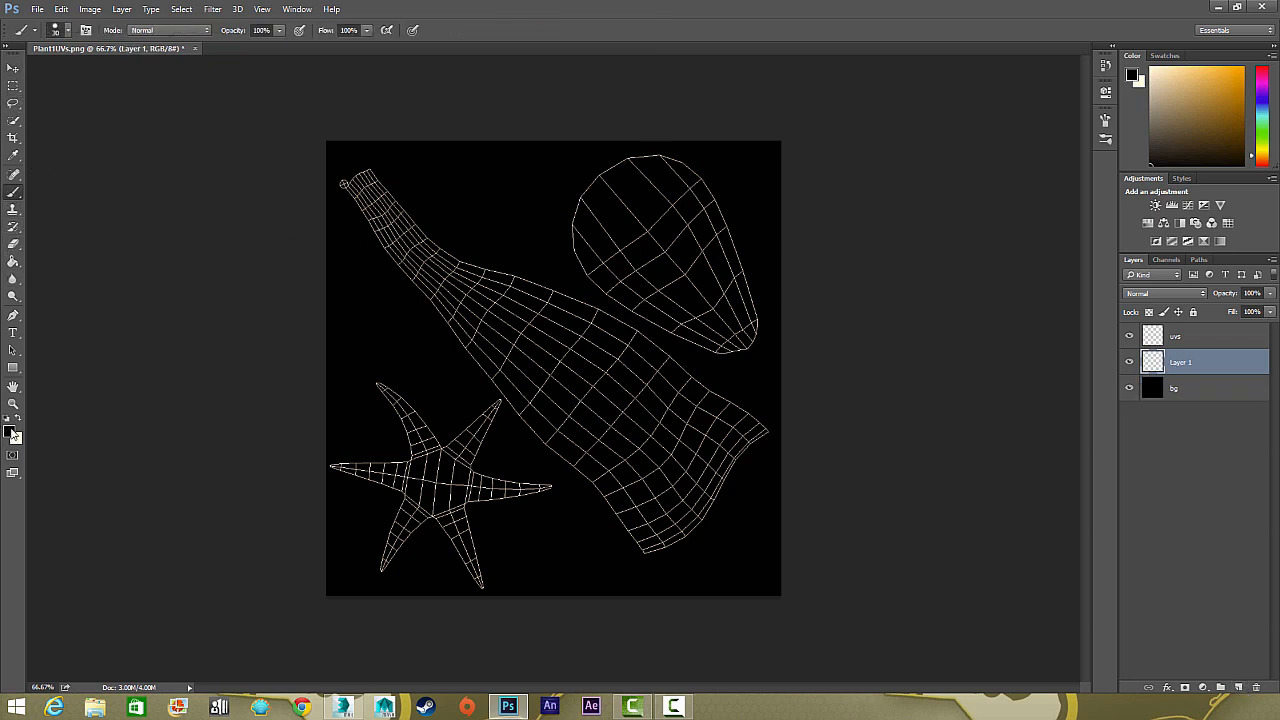
pyautogui.press('i')
pyautogui.click(9, 431)
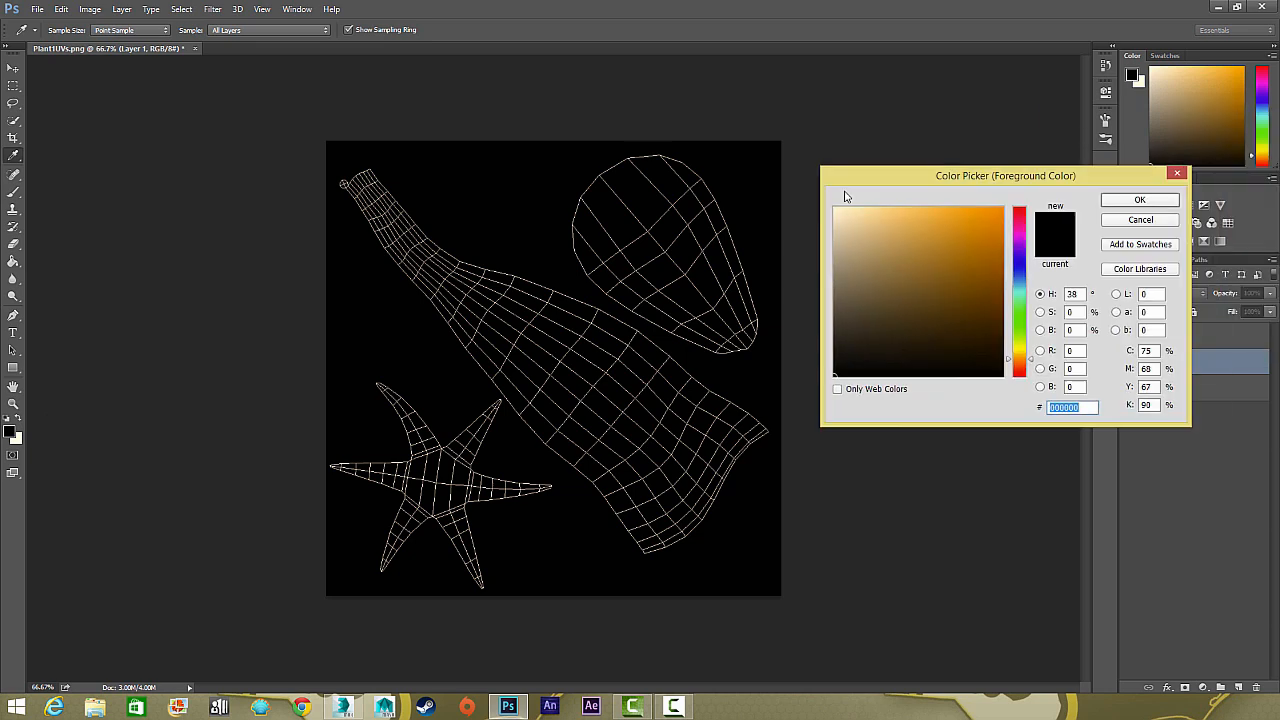
pyautogui.moveTo(1011, 177); pyautogui.dragTo(843, 196)
pyautogui.moveTo(760, 270); pyautogui.dragTo(810, 248)
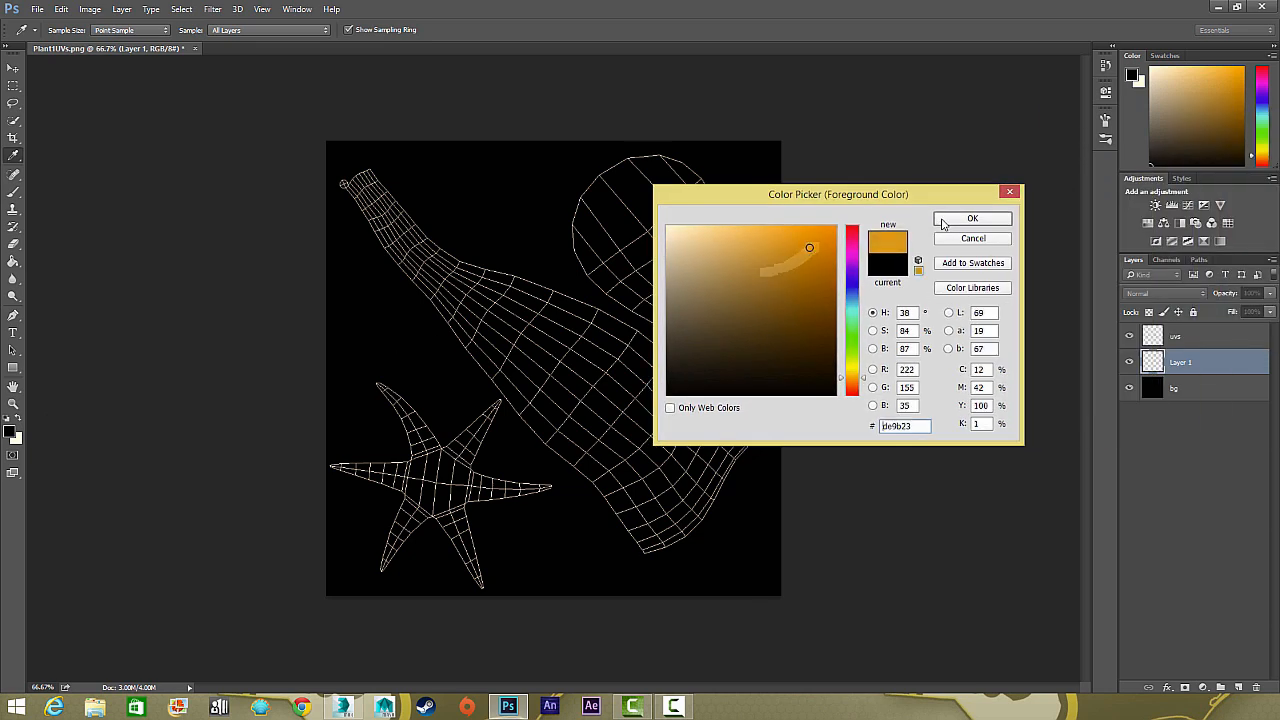
pyautogui.click(943, 222)
pyautogui.press('b')
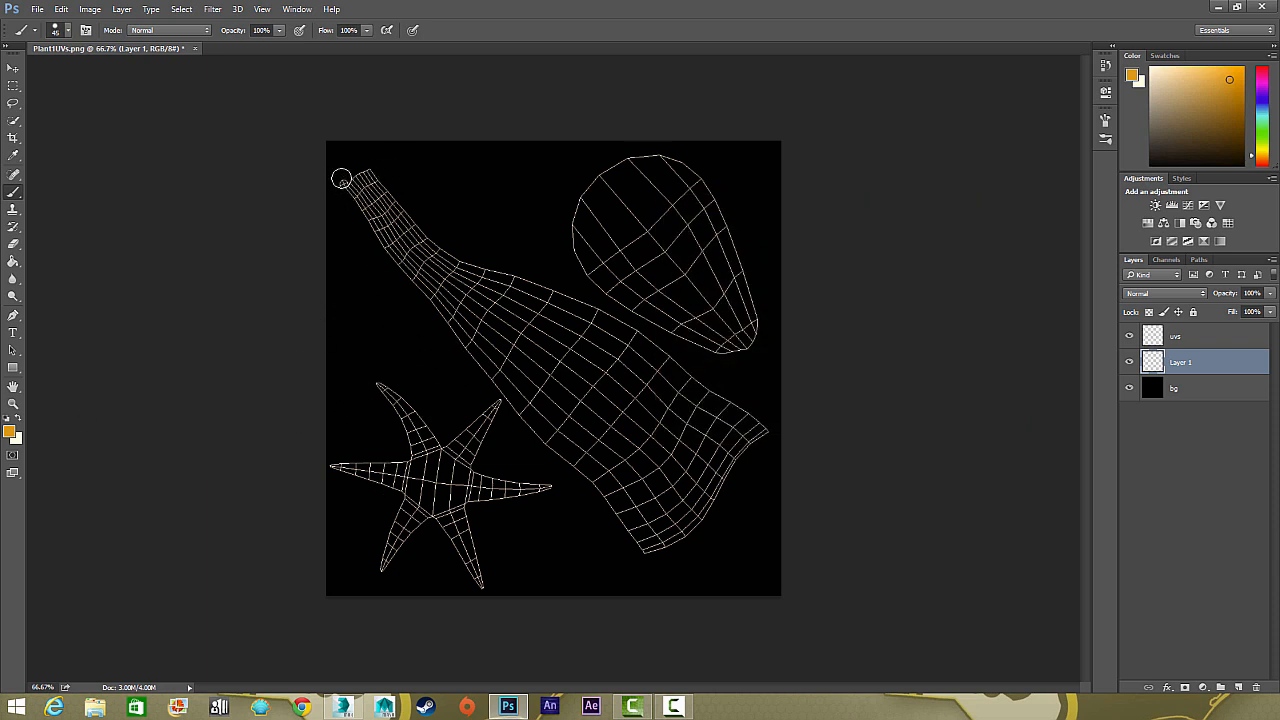
pyautogui.moveTo(341, 179)
pyautogui.mouseDown()
pyautogui.moveTo(393, 225)
pyautogui.moveTo(373, 207)
pyautogui.moveTo(399, 210)
pyautogui.moveTo(369, 180)
pyautogui.moveTo(427, 275)
pyautogui.moveTo(403, 258)
pyautogui.moveTo(450, 309)
pyautogui.moveTo(544, 352)
pyautogui.moveTo(541, 320)
pyautogui.moveTo(456, 262)
pyautogui.moveTo(499, 278)
pyautogui.moveTo(449, 267)
pyautogui.moveTo(576, 318)
pyautogui.moveTo(570, 302)
pyautogui.moveTo(582, 313)
pyautogui.moveTo(548, 303)
pyautogui.moveTo(602, 324)
pyautogui.moveTo(777, 453)
pyautogui.moveTo(631, 360)
pyautogui.moveTo(656, 398)
pyautogui.moveTo(480, 295)
pyautogui.moveTo(468, 302)
pyautogui.moveTo(561, 443)
pyautogui.moveTo(541, 397)
pyautogui.moveTo(635, 442)
pyautogui.moveTo(718, 505)
pyautogui.moveTo(734, 471)
pyautogui.moveTo(716, 510)
pyautogui.moveTo(598, 486)
pyautogui.moveTo(641, 537)
pyautogui.moveTo(717, 522)
pyautogui.moveTo(763, 471)
pyautogui.moveTo(723, 394)
pyautogui.moveTo(406, 231)
pyautogui.moveTo(350, 170)
pyautogui.moveTo(405, 273)
pyautogui.moveTo(497, 358)
pyautogui.mouseUp()
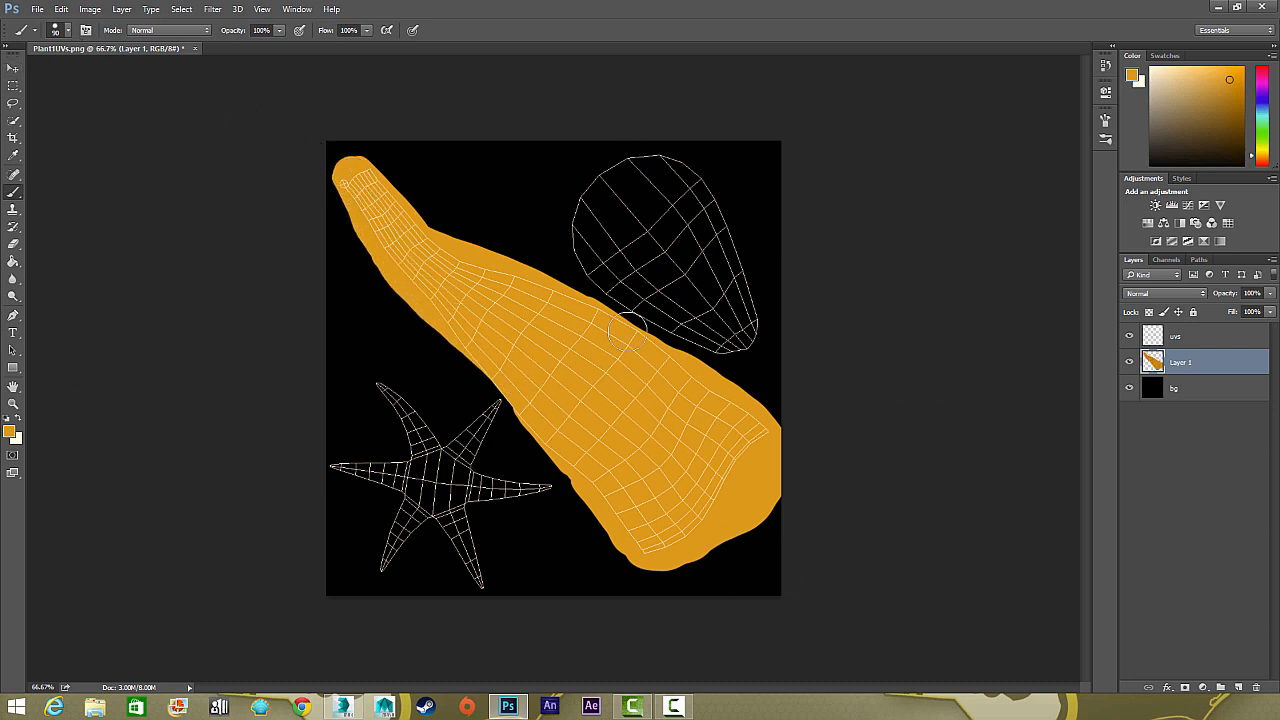
# Paint over the leaf UV island in a muted tan brown on a new layer, using a brush size of 100
pyautogui.click(1238, 687)
pyautogui.click(9, 431)
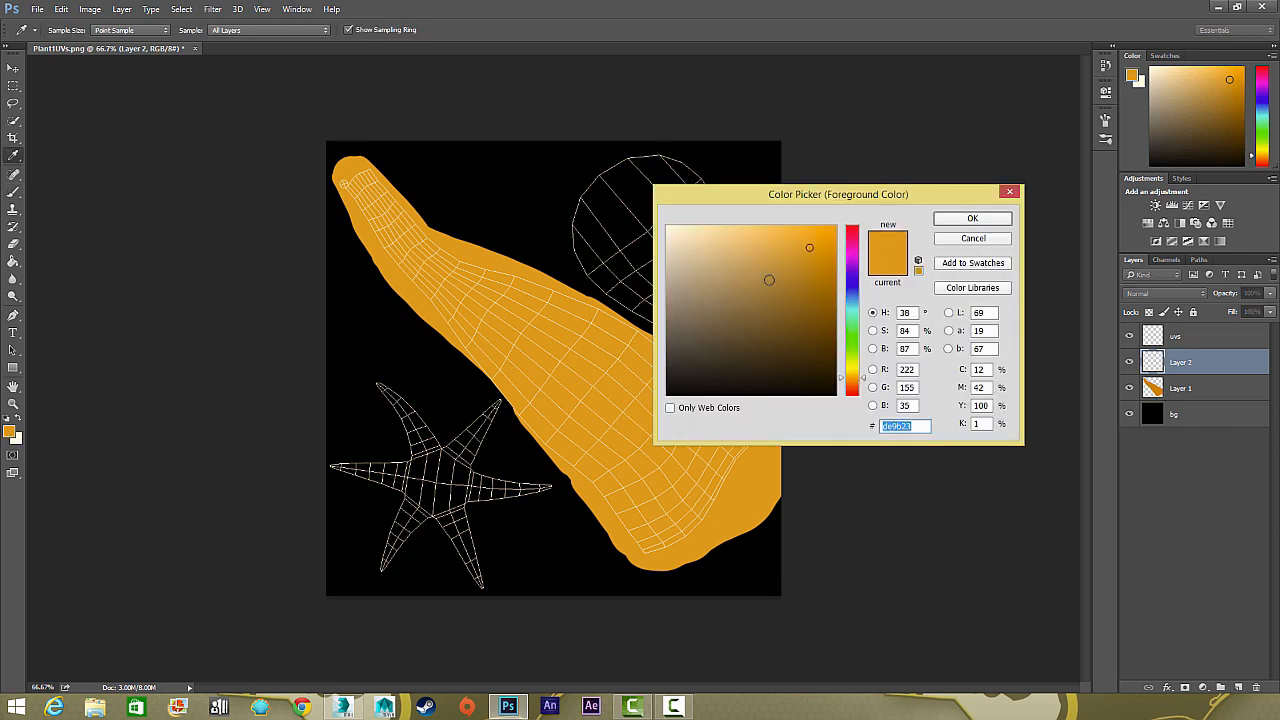
pyautogui.click(767, 284)
pyautogui.click(971, 218)
pyautogui.press(']')
pyautogui.press(']')
pyautogui.press(']')
pyautogui.moveTo(644, 180)
pyautogui.mouseDown()
pyautogui.moveTo(677, 184)
pyautogui.moveTo(740, 324)
pyautogui.moveTo(653, 290)
pyautogui.moveTo(594, 244)
pyautogui.moveTo(640, 180)
pyautogui.moveTo(667, 255)
pyautogui.mouseUp()
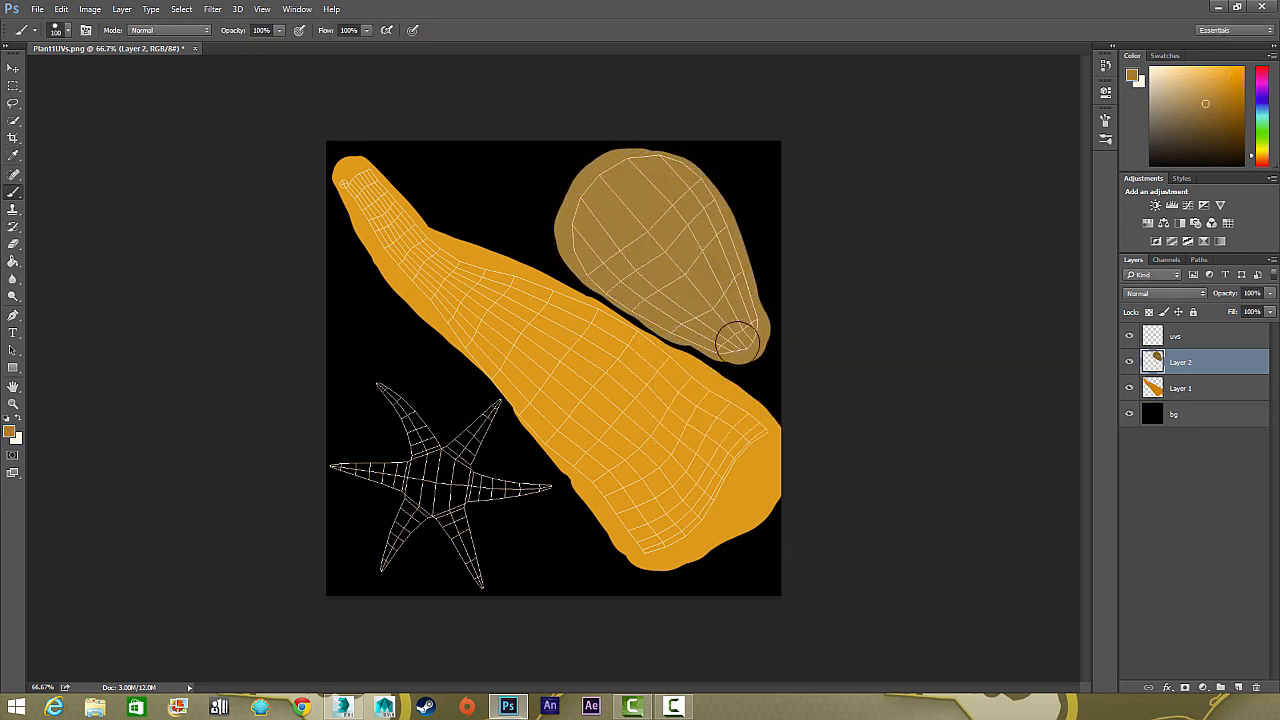
# Paint the centre of the star-shaped UV island in dark brown #463922 on a new layer, with a brush size of 175
pyautogui.click(9, 431)
pyautogui.click(745, 347)
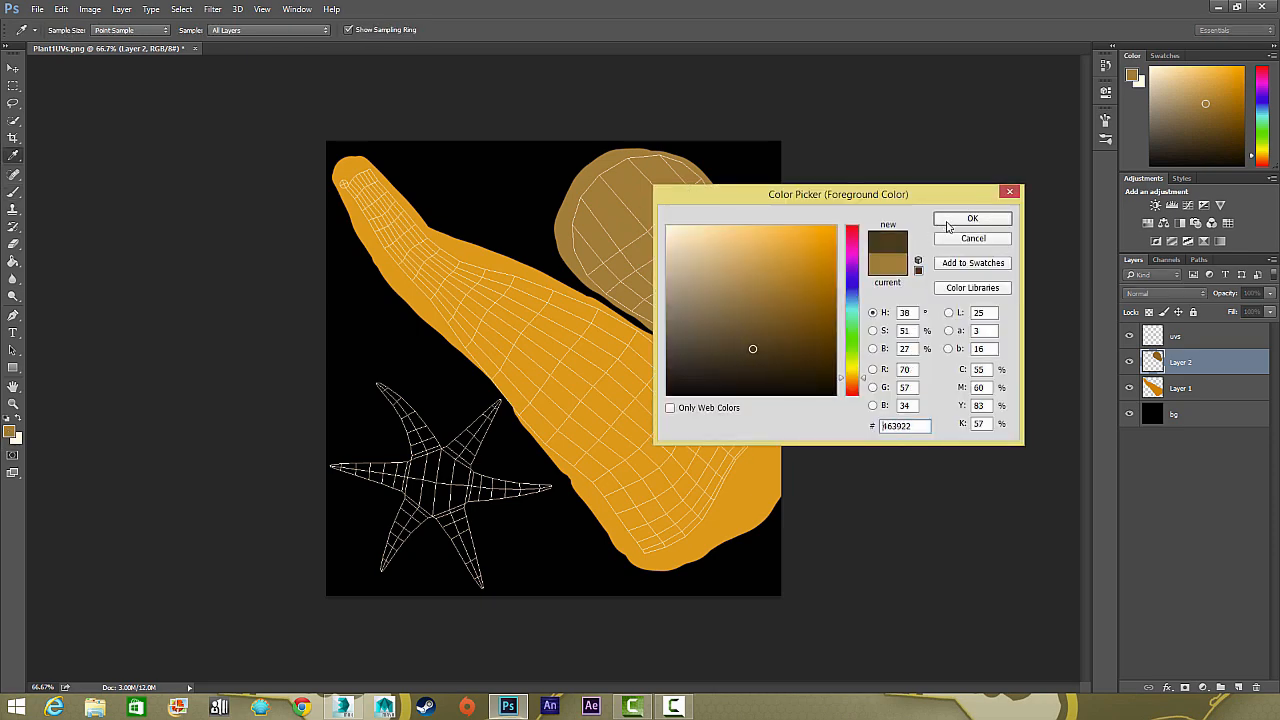
pyautogui.click(971, 218)
pyautogui.click(1238, 687)
pyautogui.press(']')
pyautogui.press(']')
pyautogui.click(432, 485)
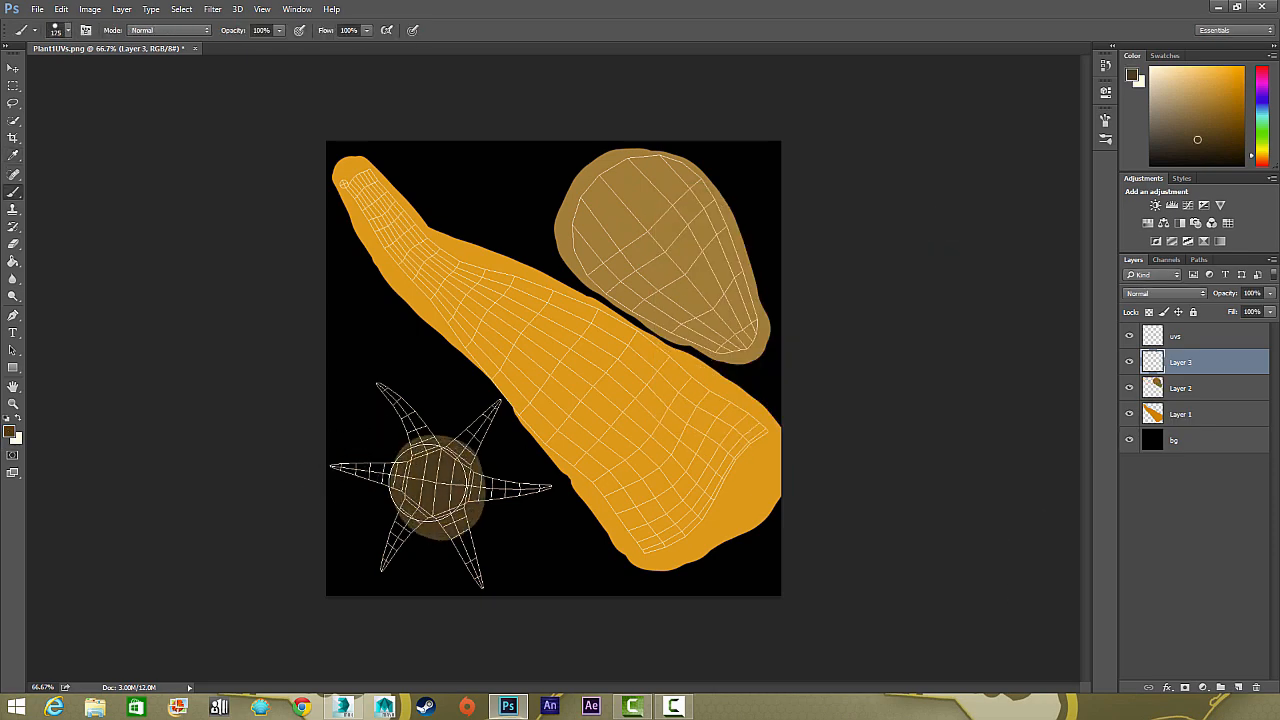
# Paint all six arms of the star-shaped UV island dark brown with a smaller brush, extending slightly past the wireframe edges
pyautogui.scroll(2, 415, 485)
pyautogui.press('[')
pyautogui.press('[')
pyautogui.press('[')
pyautogui.press('[')
pyautogui.press('[')
pyautogui.press('[')
pyautogui.press('[')
pyautogui.moveTo(318, 198)
pyautogui.mouseDown()
pyautogui.moveTo(430, 380)
pyautogui.moveTo(530, 410)
pyautogui.moveTo(640, 280)
pyautogui.moveTo(551, 477)
pyautogui.moveTo(674, 483)
pyautogui.moveTo(622, 468)
pyautogui.mouseUp()
pyautogui.rightClick(733, 488)
pyautogui.moveTo(594, 530); pyautogui.dragTo(774, 503)
pyautogui.press('space')
pyautogui.moveTo(303, 469); pyautogui.dragTo(300, 370)
pyautogui.moveTo(342, 402)
pyautogui.mouseDown()
pyautogui.moveTo(215, 353)
pyautogui.moveTo(375, 343)
pyautogui.moveTo(265, 360)
pyautogui.mouseUp()
pyautogui.moveTo(419, 510)
pyautogui.mouseDown()
pyautogui.moveTo(331, 620)
pyautogui.moveTo(403, 542)
pyautogui.moveTo(360, 446)
pyautogui.mouseUp()
pyautogui.press('space')
pyautogui.moveTo(591, 499); pyautogui.dragTo(450, 390)
pyautogui.moveTo(455, 400)
pyautogui.mouseDown()
pyautogui.moveTo(463, 563)
pyautogui.moveTo(484, 612)
pyautogui.mouseUp()
pyautogui.hotkey('ctrl', '0')
# Rename the star, leaf and stem colour layers to "base", "leaf" and "stem"
pyautogui.press('v')
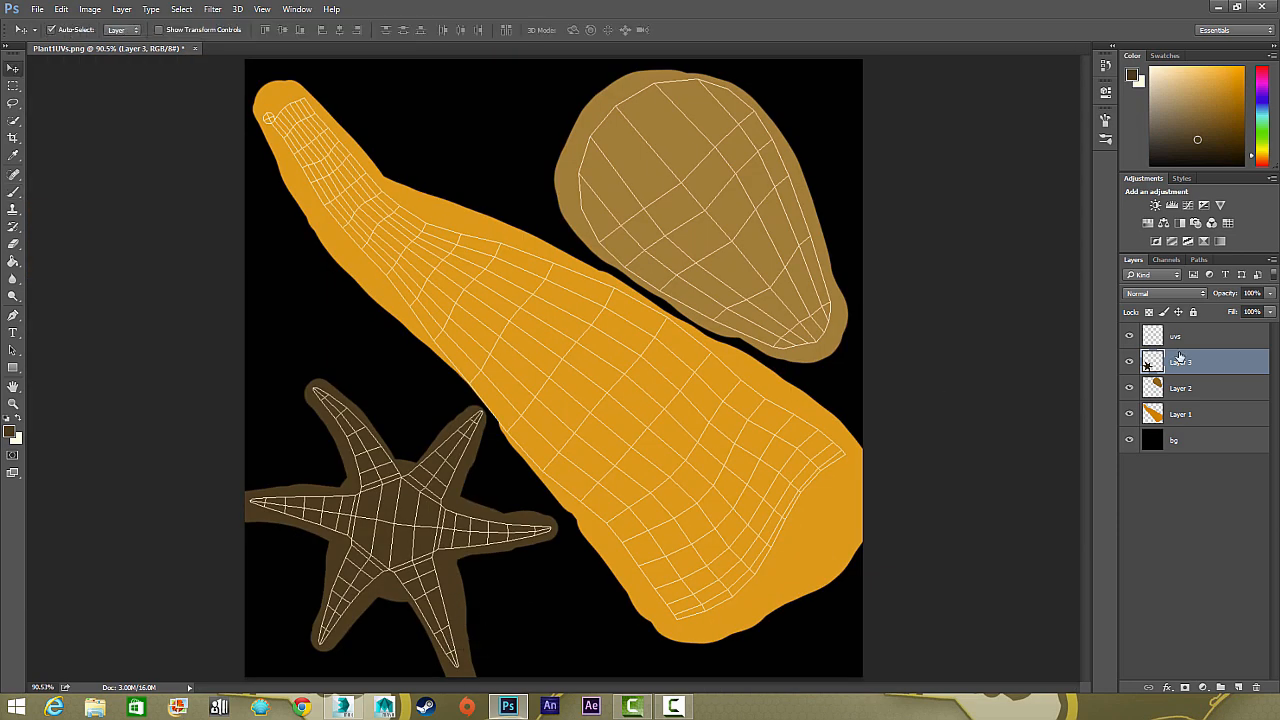
pyautogui.click(1129, 336)
pyautogui.click(1129, 336)
pyautogui.doubleClick(1189, 361)
pyautogui.write('base')
pyautogui.doubleClick(1189, 387)
pyautogui.write('leaf')
pyautogui.press('Tab')
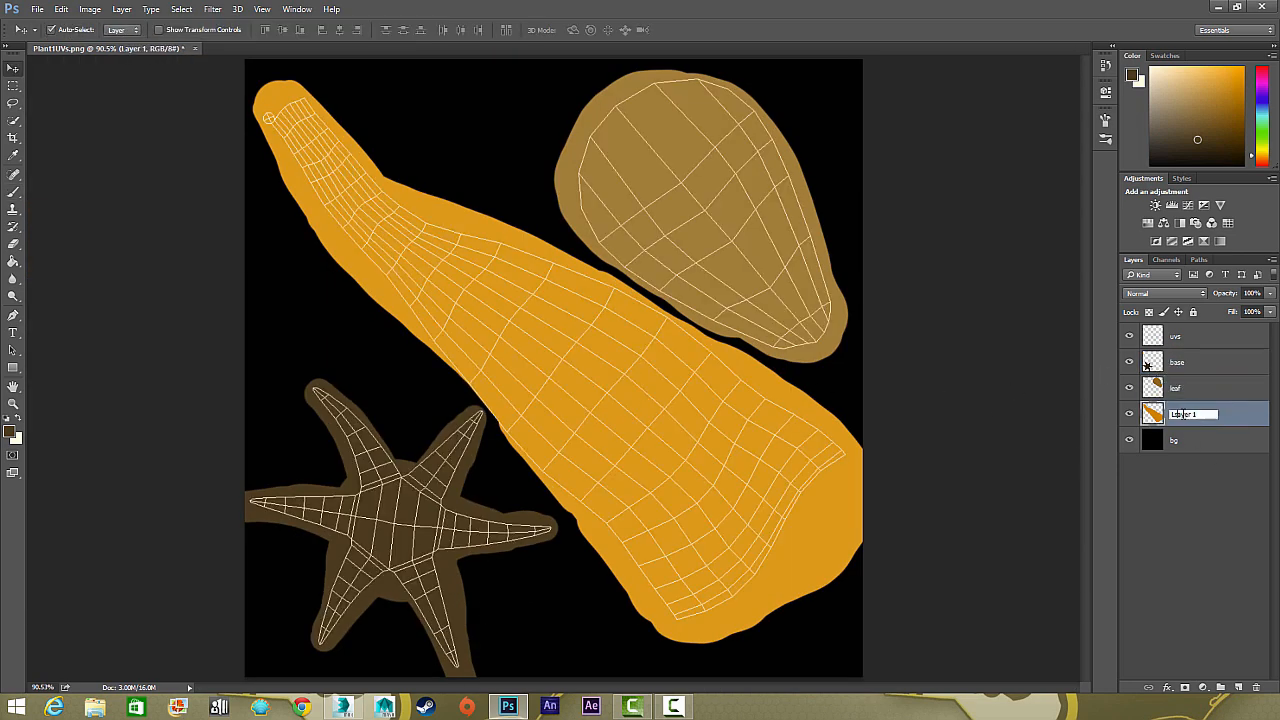
pyautogui.write('stem')
pyautogui.press('Return')
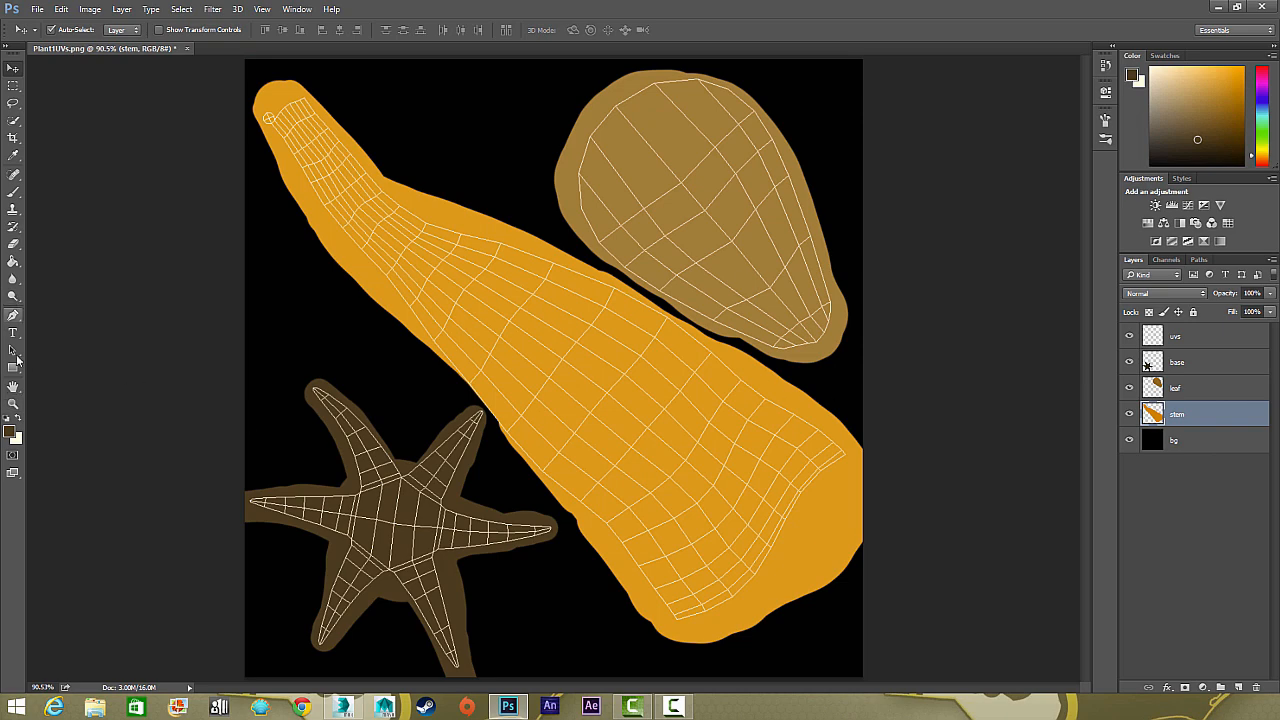
# Load the stem layer's pixels as a selection and apply dark brown foreground-to-transparent linear gradients from its wide end toward the narrow tip
pyautogui.keyDown('ctrl'); pyautogui.click(1152, 413); pyautogui.keyUp('ctrl')
pyautogui.moveTo(13, 261); pyautogui.dragTo(70, 261)
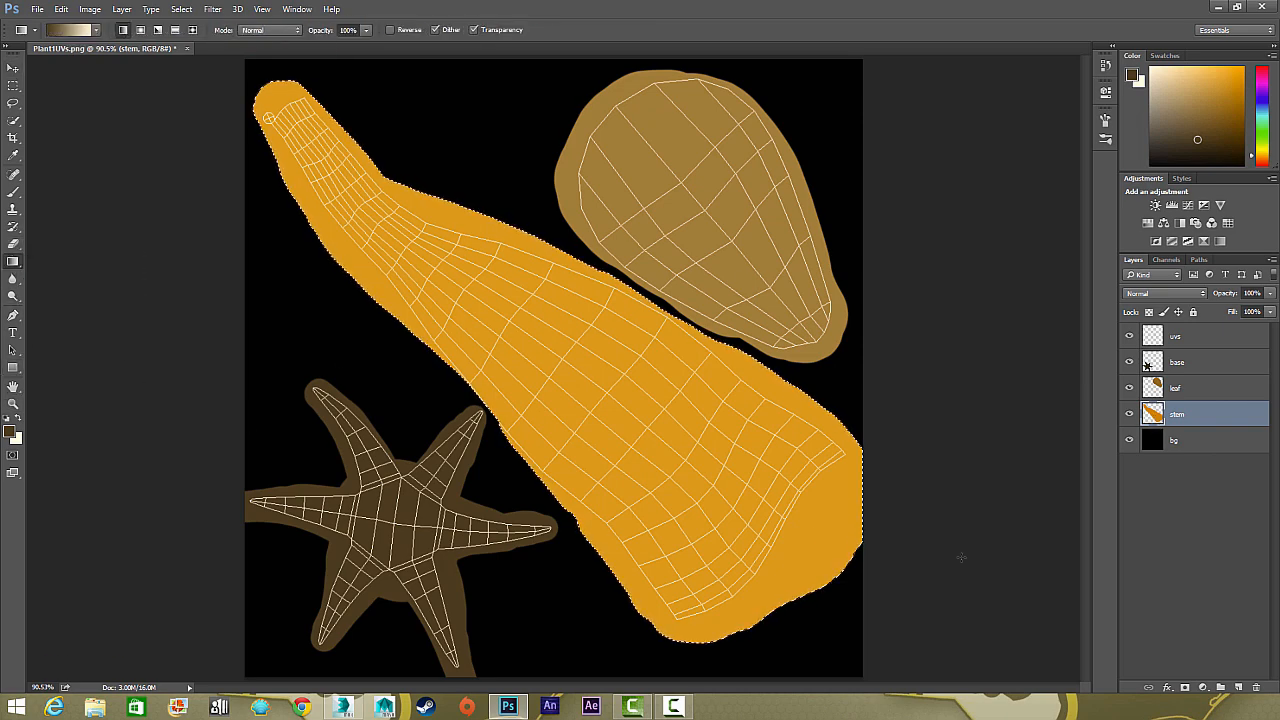
pyautogui.click(96, 30)
pyautogui.click(51, 73)
pyautogui.moveTo(820, 606); pyautogui.dragTo(364, 203)
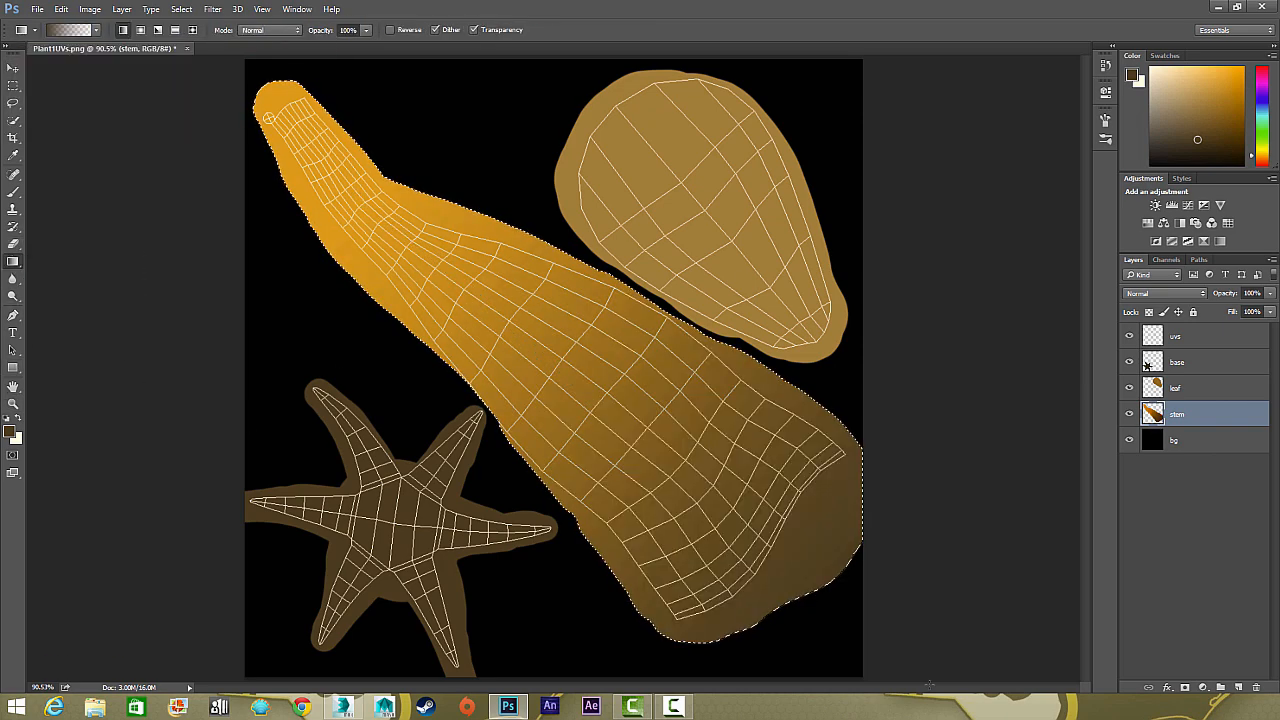
pyautogui.moveTo(780, 565); pyautogui.dragTo(281, 113)
# Try to render the Fibers filter within the selected stem on the stem layer
pyautogui.press('v')
pyautogui.click(212, 9)
pyautogui.moveTo(305, 222)
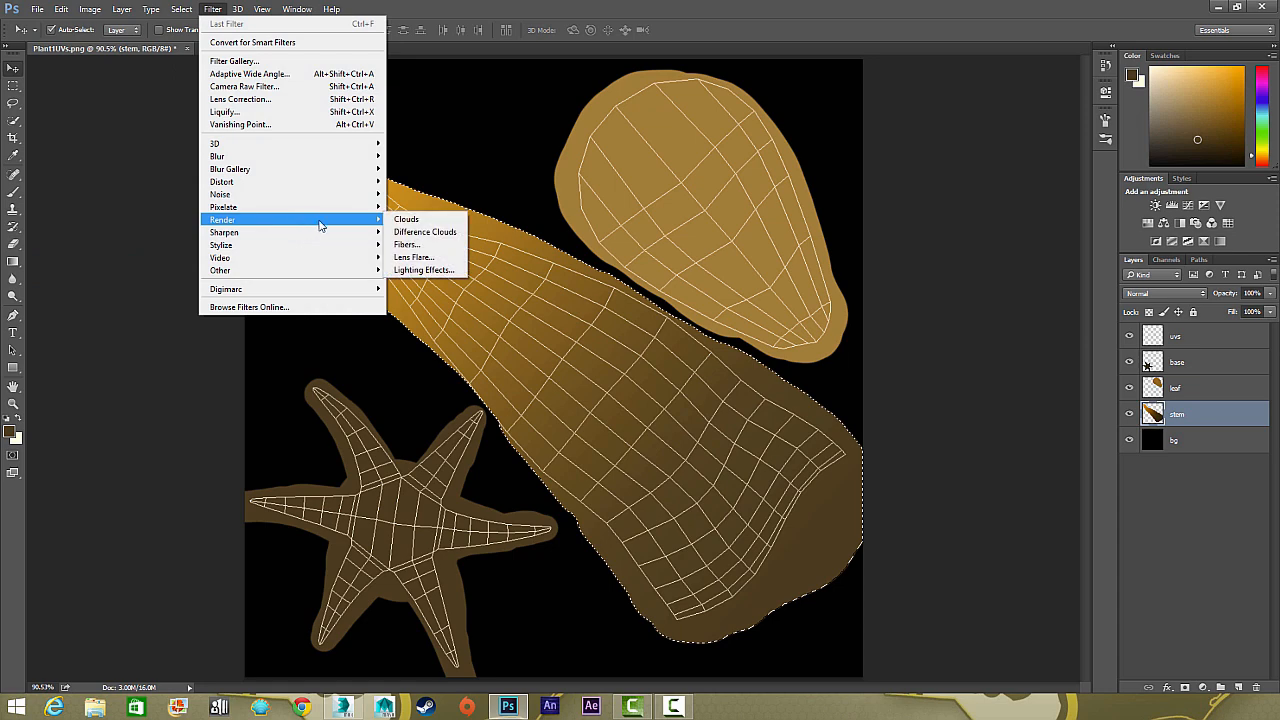
pyautogui.click(420, 246)
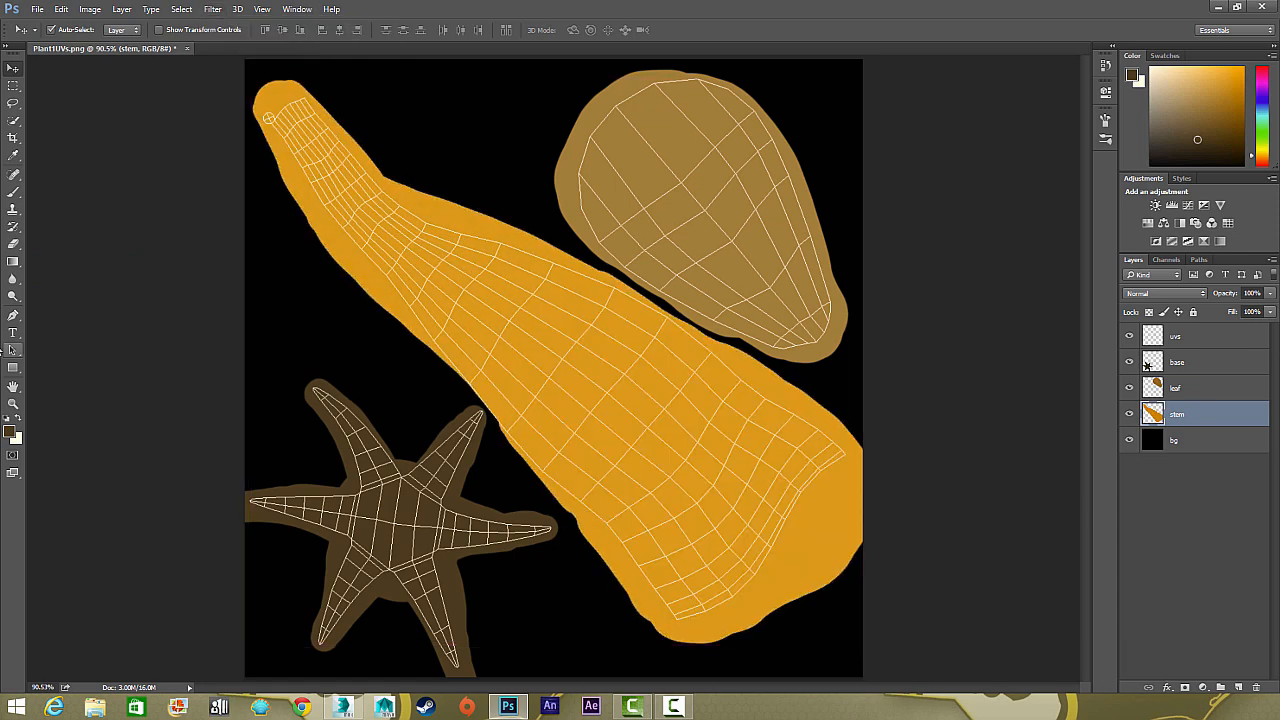
# Add a new layer above the stem, draw a vertical dark brown-to-transparent gradient across it, and render Fibers on it
pyautogui.click(1236, 688)
pyautogui.click(13, 244)
pyautogui.moveTo(540, 680); pyautogui.dragTo(537, 214)
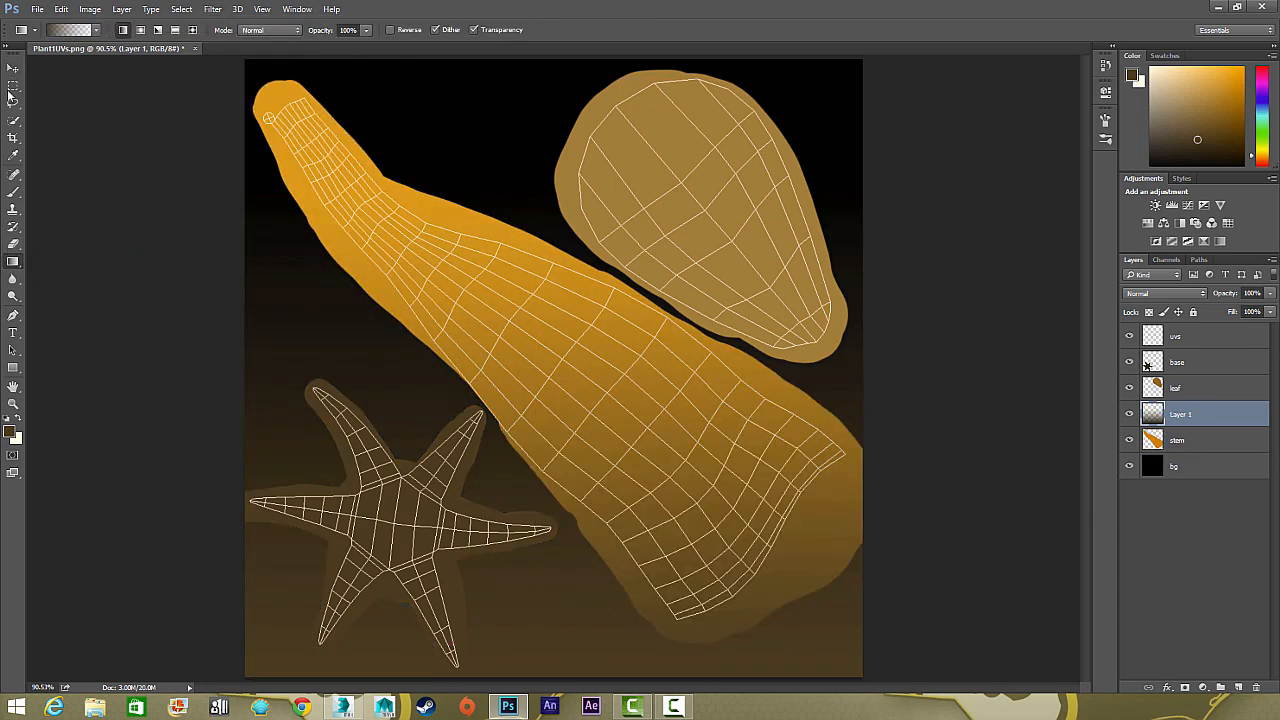
pyautogui.click(212, 9)
pyautogui.moveTo(369, 222)
pyautogui.click(407, 244)
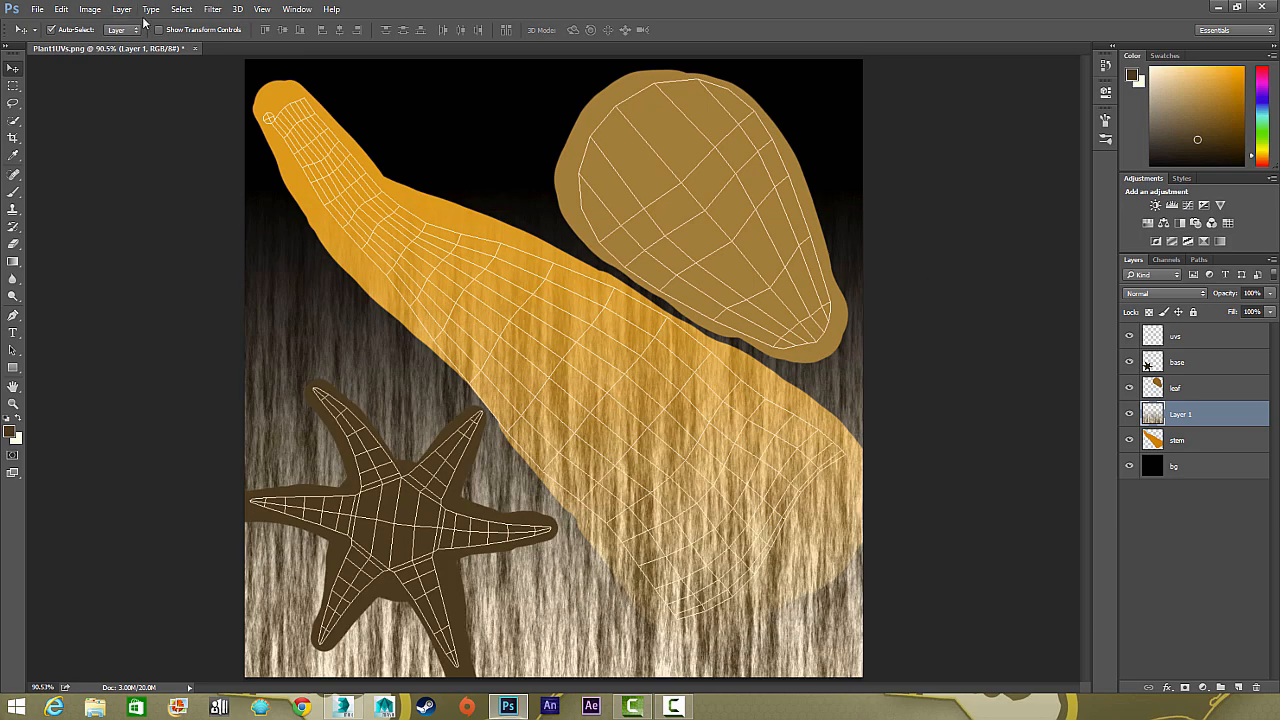
# Desaturate the fibre layer, and rotate and stretch it diagonally so the fibres run along the stem
pyautogui.click(90, 9)
pyautogui.moveTo(126, 45)
pyautogui.click(283, 194)
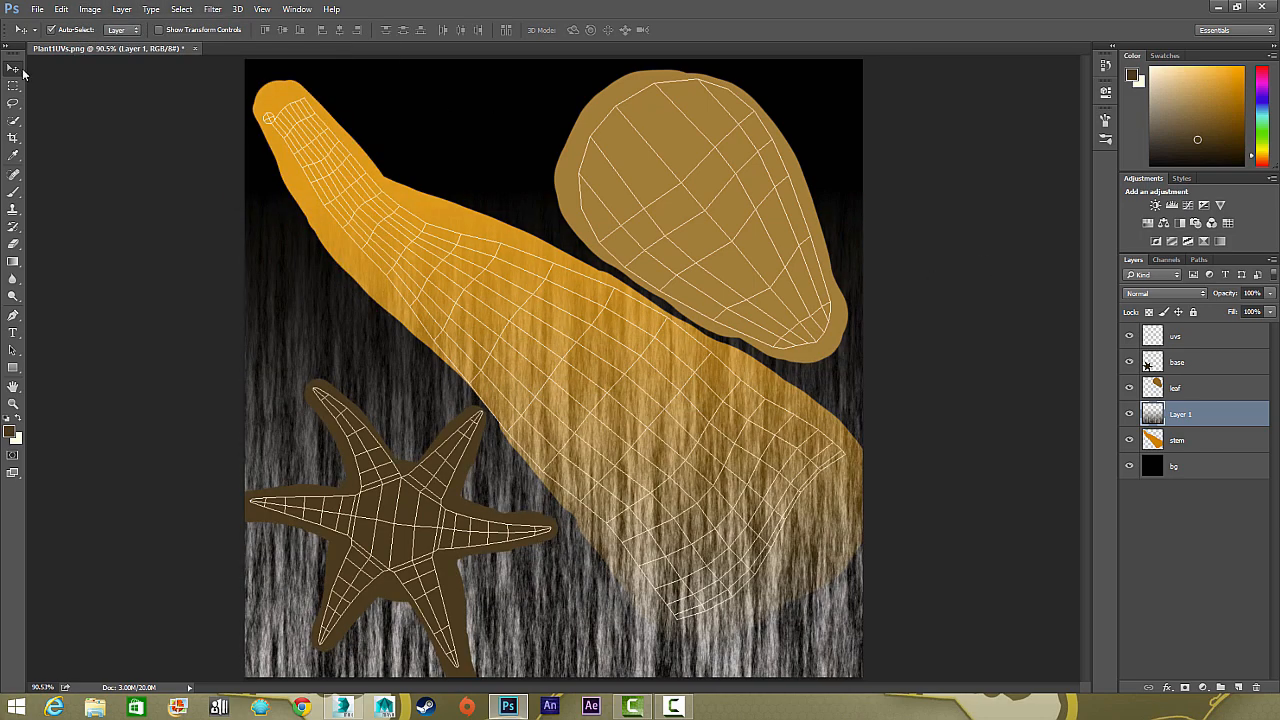
pyautogui.hotkey('ctrl', 't')
pyautogui.moveTo(223, 167); pyautogui.dragTo(131, 497)
pyautogui.moveTo(381, 261); pyautogui.dragTo(296, 176)
pyautogui.moveTo(560, 365); pyautogui.dragTo(661, 382)
pyautogui.press('Return')
# Mask the fibre layer to the stem's outline and set its blend mode to Multiply
pyautogui.keyDown('ctrl'); pyautogui.click(1152, 440); pyautogui.keyUp('ctrl')
pyautogui.click(1185, 687)
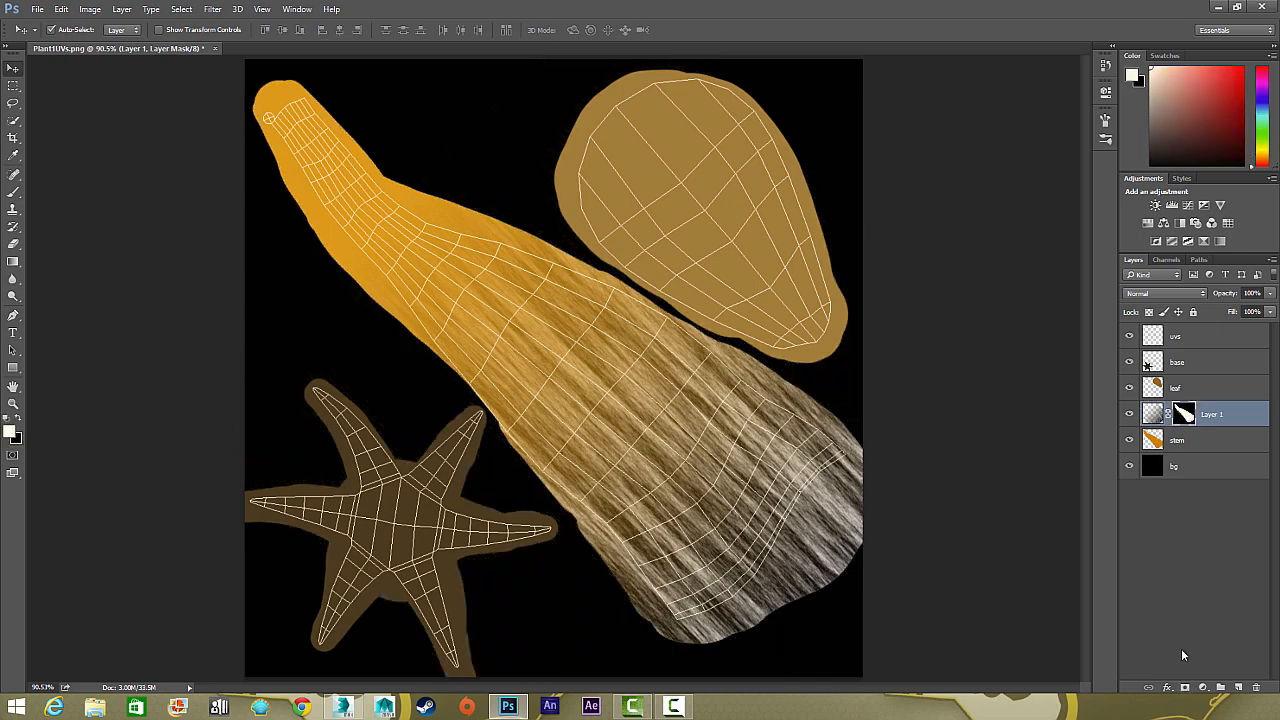
pyautogui.click(1180, 293)
pyautogui.click(1150, 450)
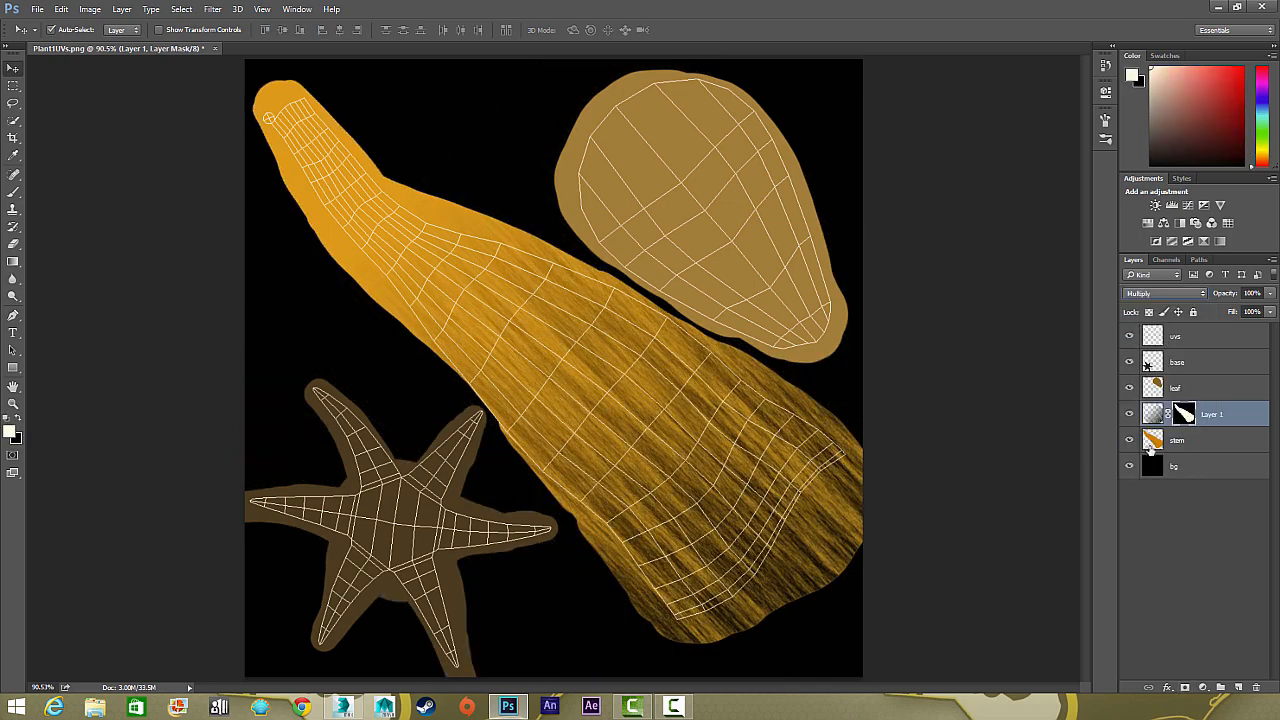
pyautogui.click(212, 9)
pyautogui.click(250, 62)
pyautogui.click(1022, 62)
# Apply the Texturizer filter to the stem layer with the Sandstone texture and a low relief
pyautogui.click(1190, 446)
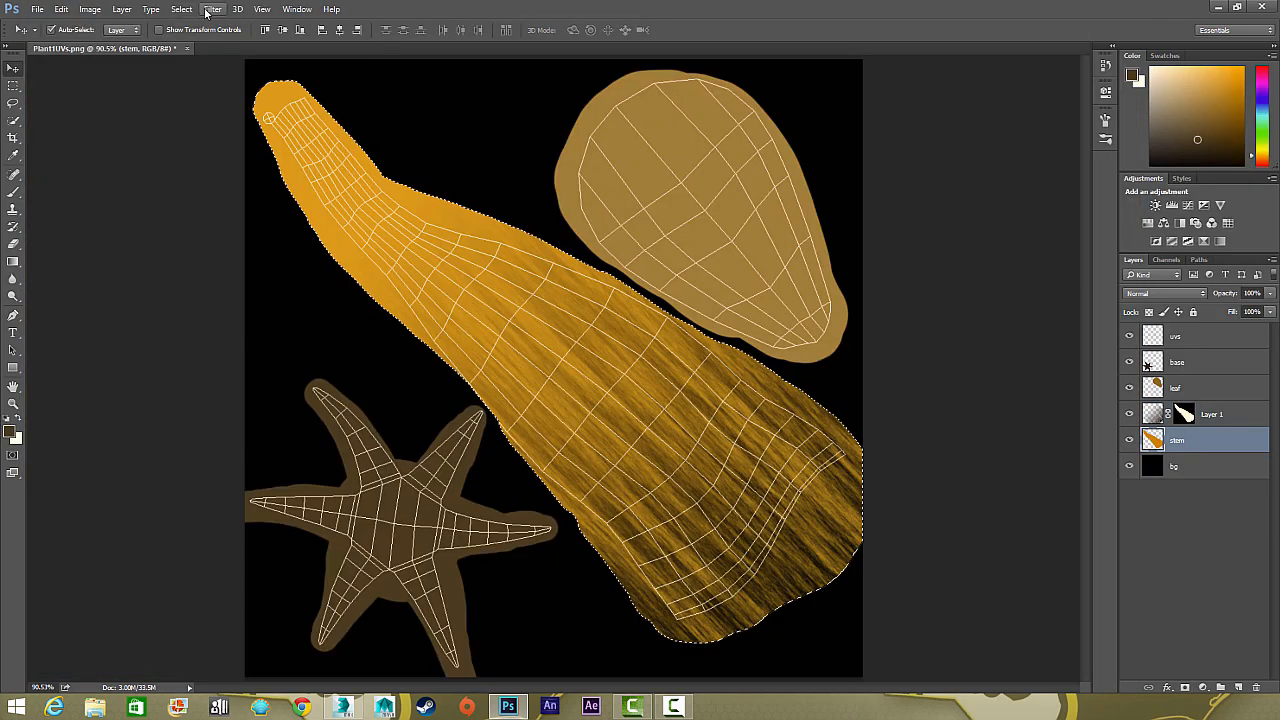
pyautogui.click(210, 9)
pyautogui.click(245, 63)
pyautogui.click(781, 112)
pyautogui.click(857, 135)
pyautogui.click(911, 185)
pyautogui.click(1045, 107)
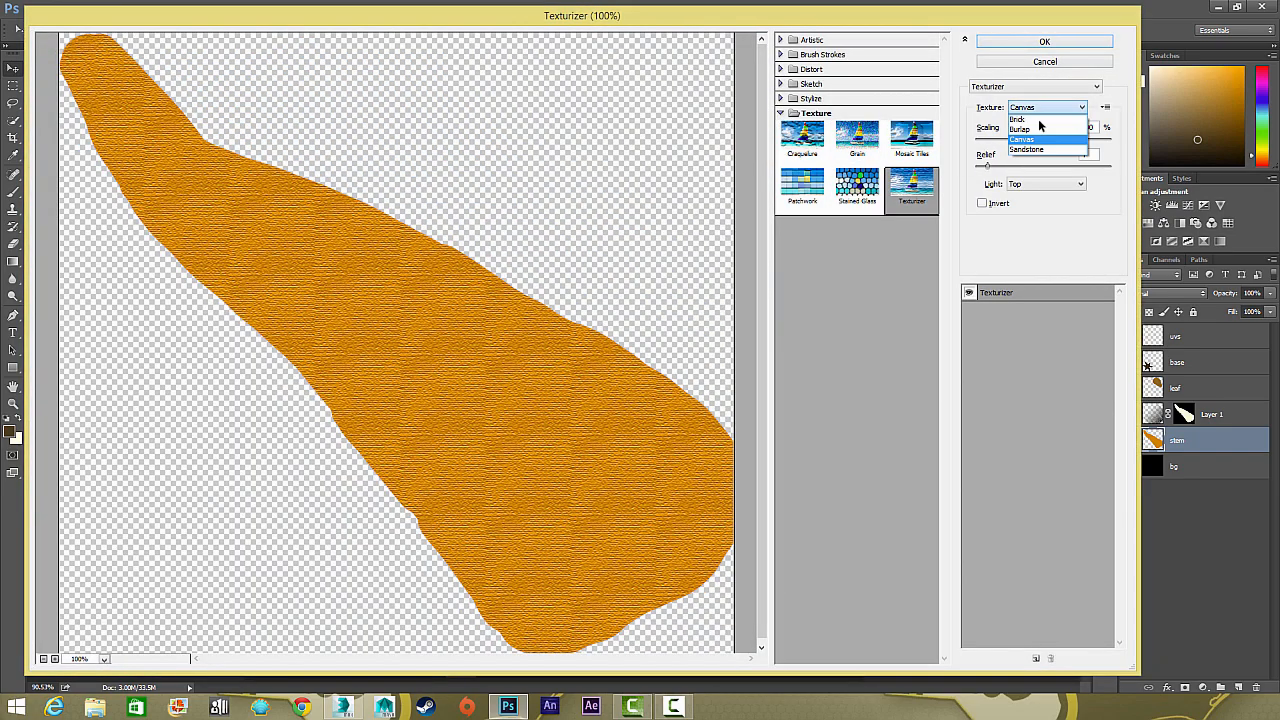
pyautogui.click(1025, 142)
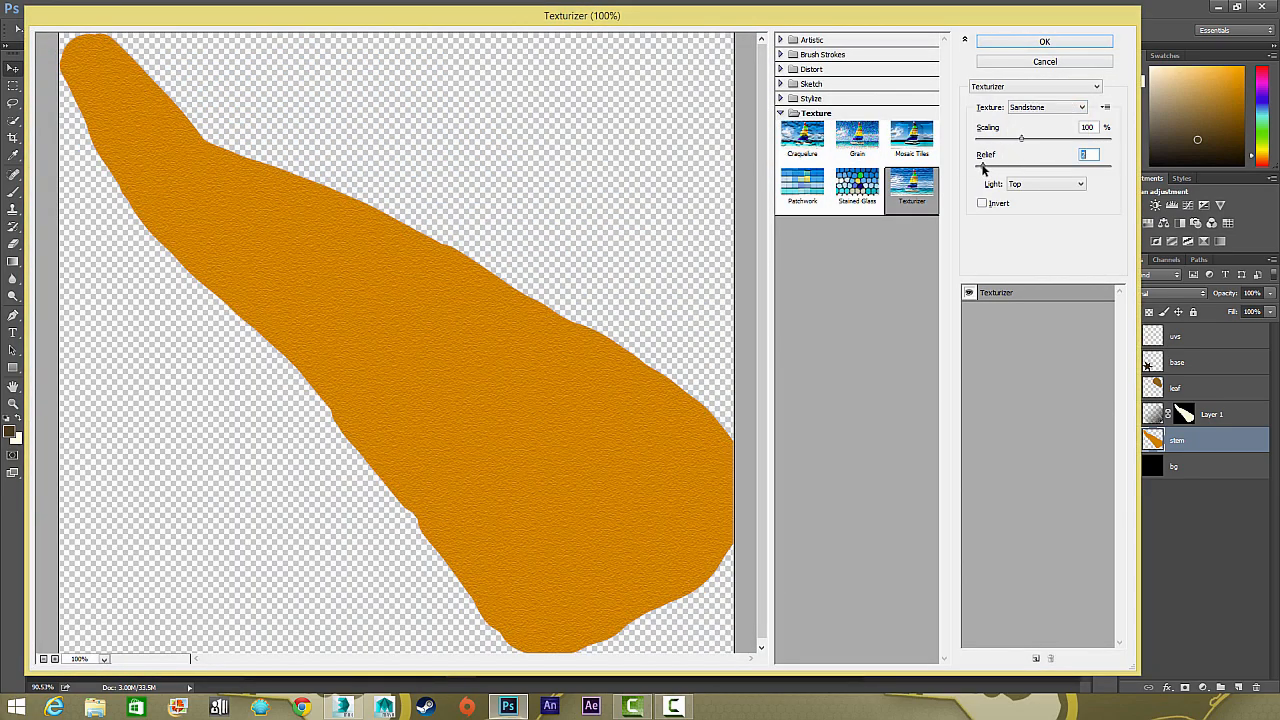
pyautogui.press('Return')
# Load the base layer's pixels as a selection and apply a dark brown #1f190f radial gradient over the star's centre
pyautogui.click(1190, 362)
pyautogui.keyDown('ctrl'); pyautogui.click(1152, 362); pyautogui.keyUp('ctrl')
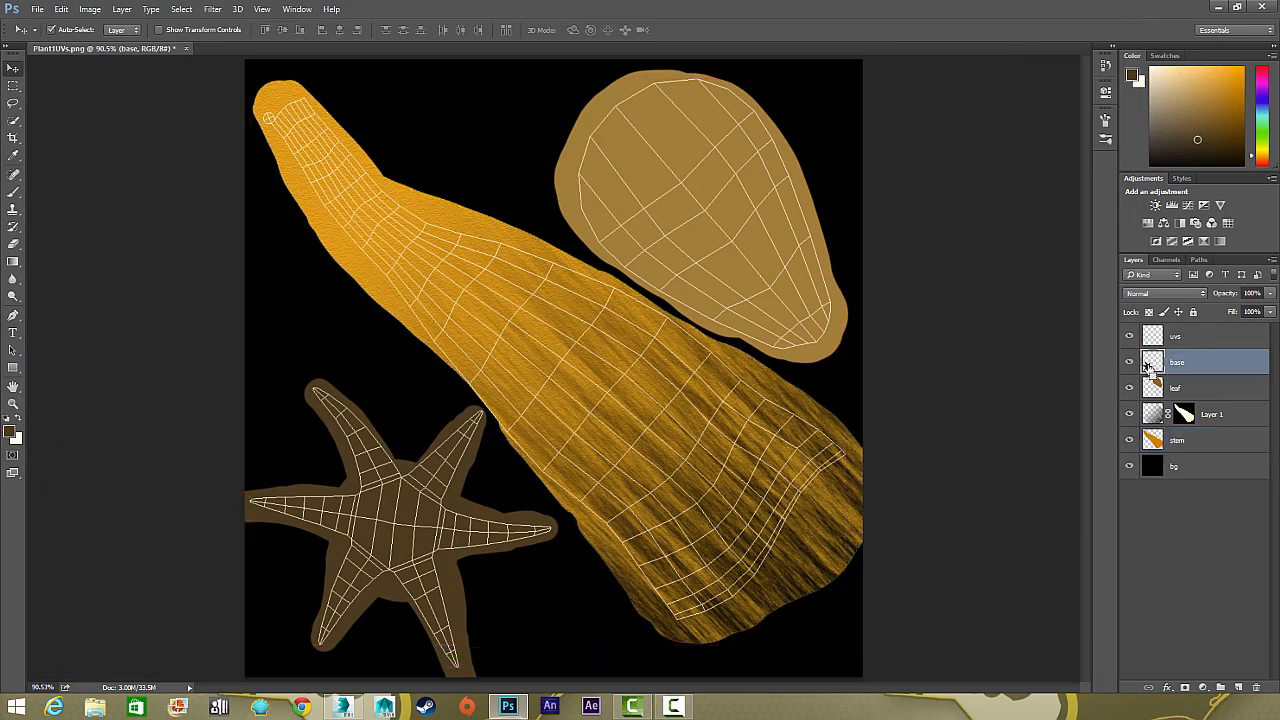
pyautogui.click(13, 262)
pyautogui.click(9, 431)
pyautogui.click(752, 375)
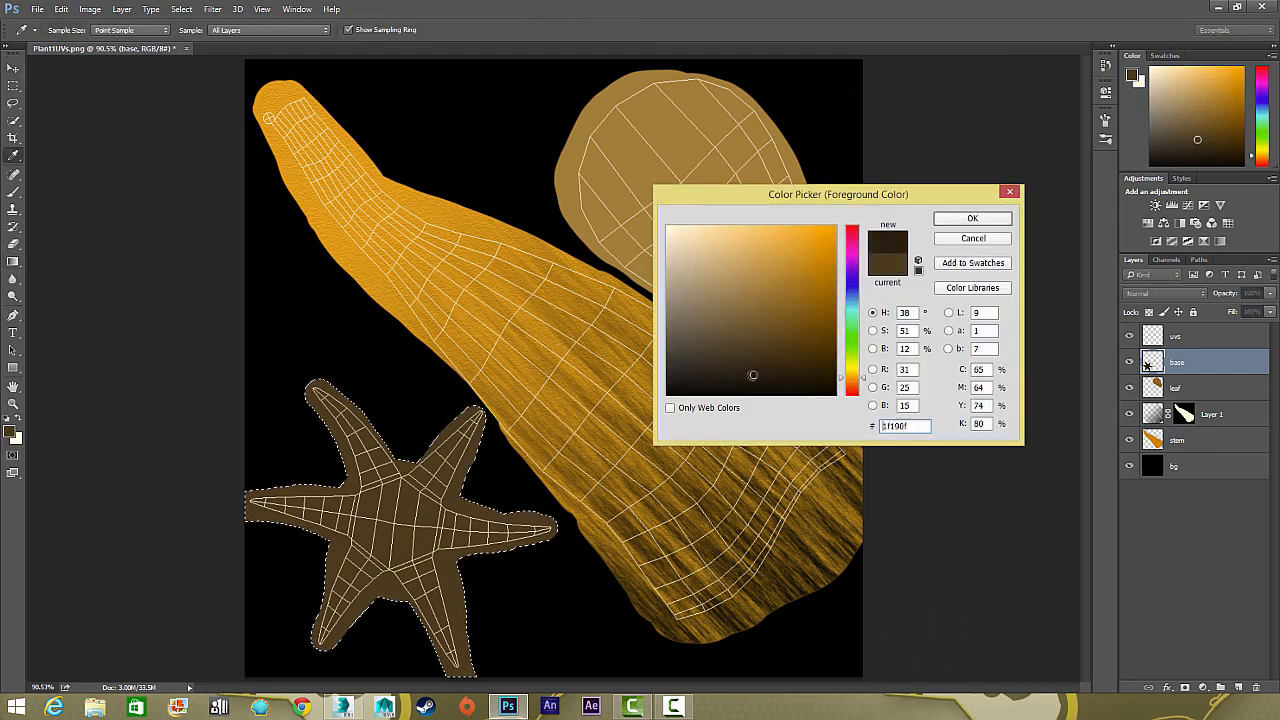
pyautogui.click(972, 218)
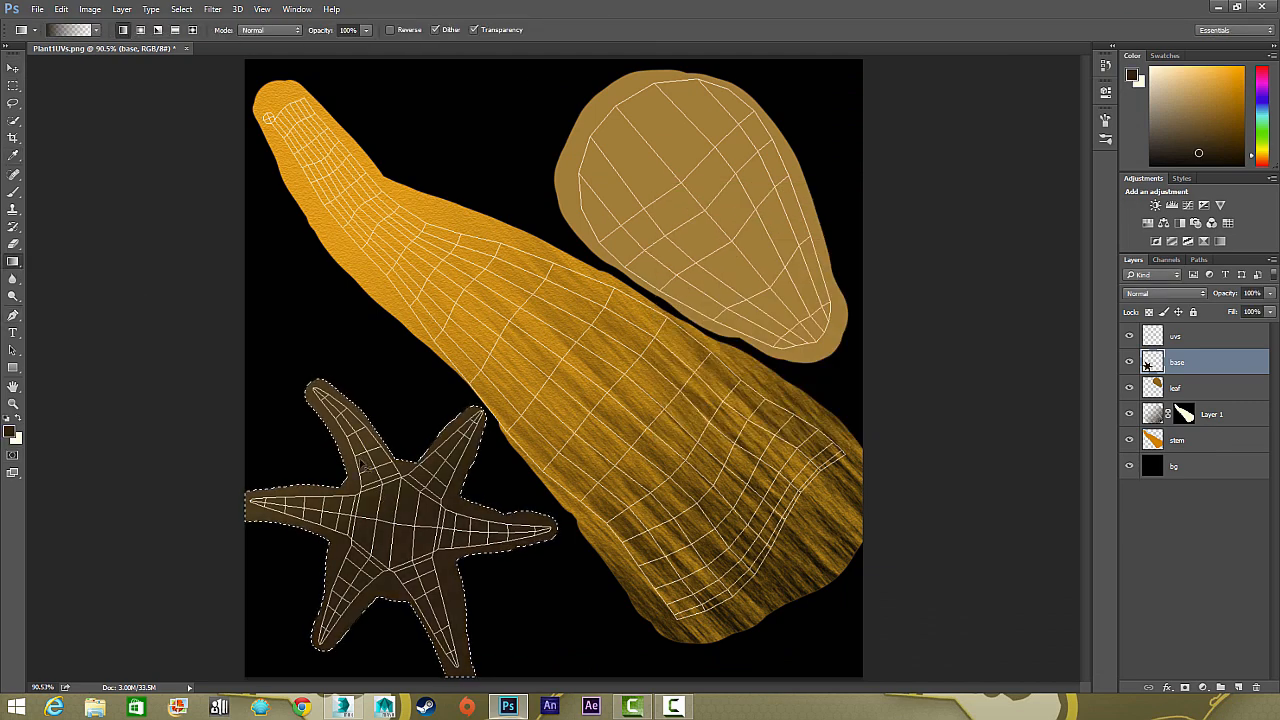
pyautogui.moveTo(364, 466); pyautogui.dragTo(450, 590)
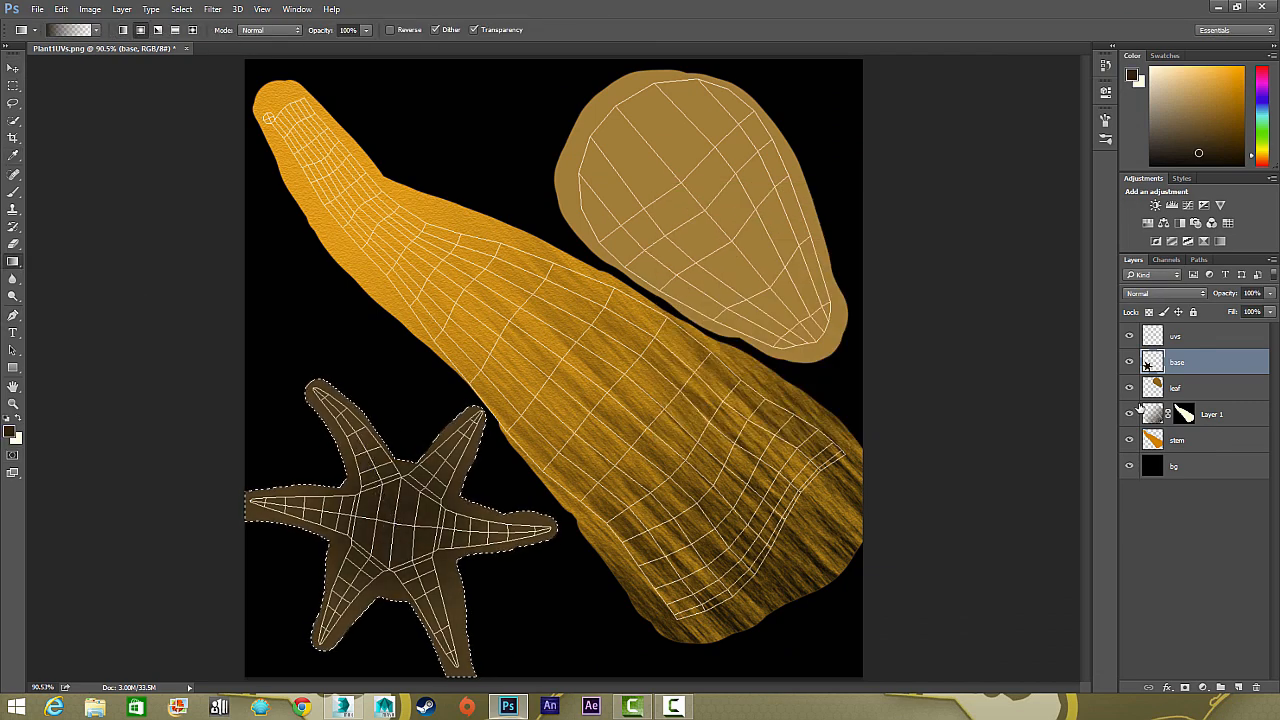
# Add a layer above the base and apply a dark blue #20405f radial gradient over the star's centre
pyautogui.click(1238, 687)
pyautogui.click(9, 431)
pyautogui.click(852, 295)
pyautogui.click(777, 331)
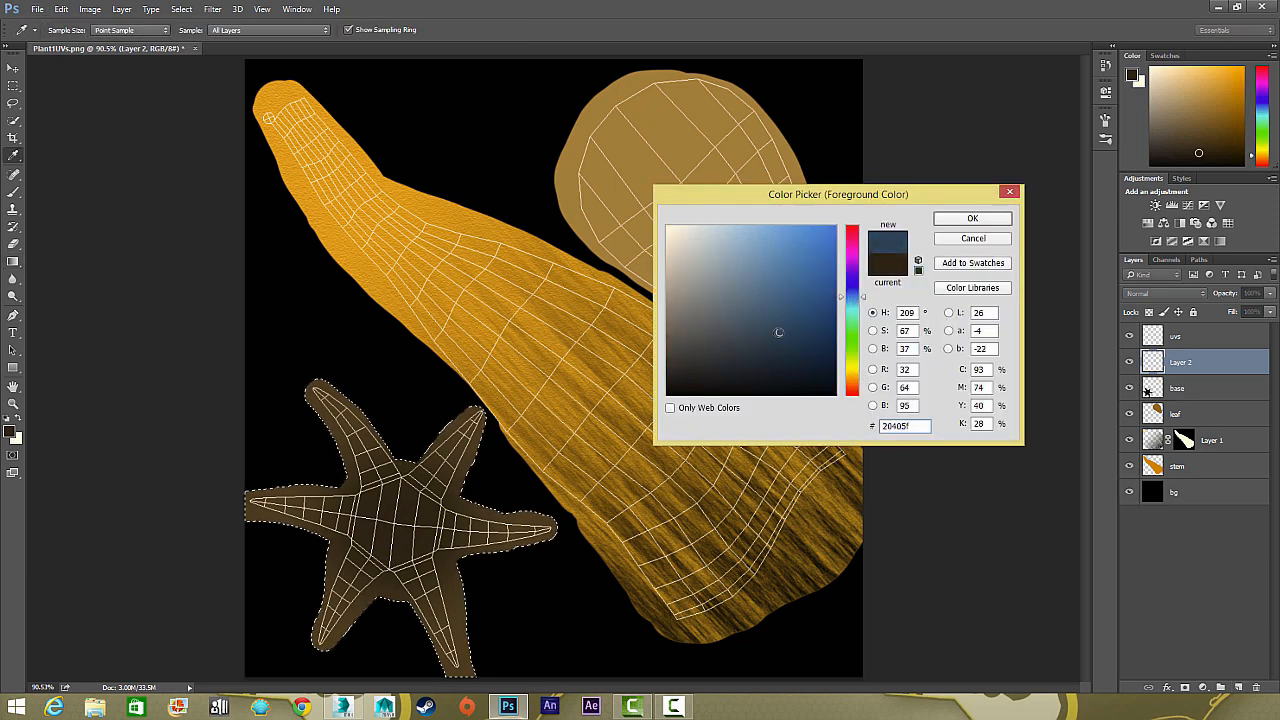
pyautogui.click(972, 218)
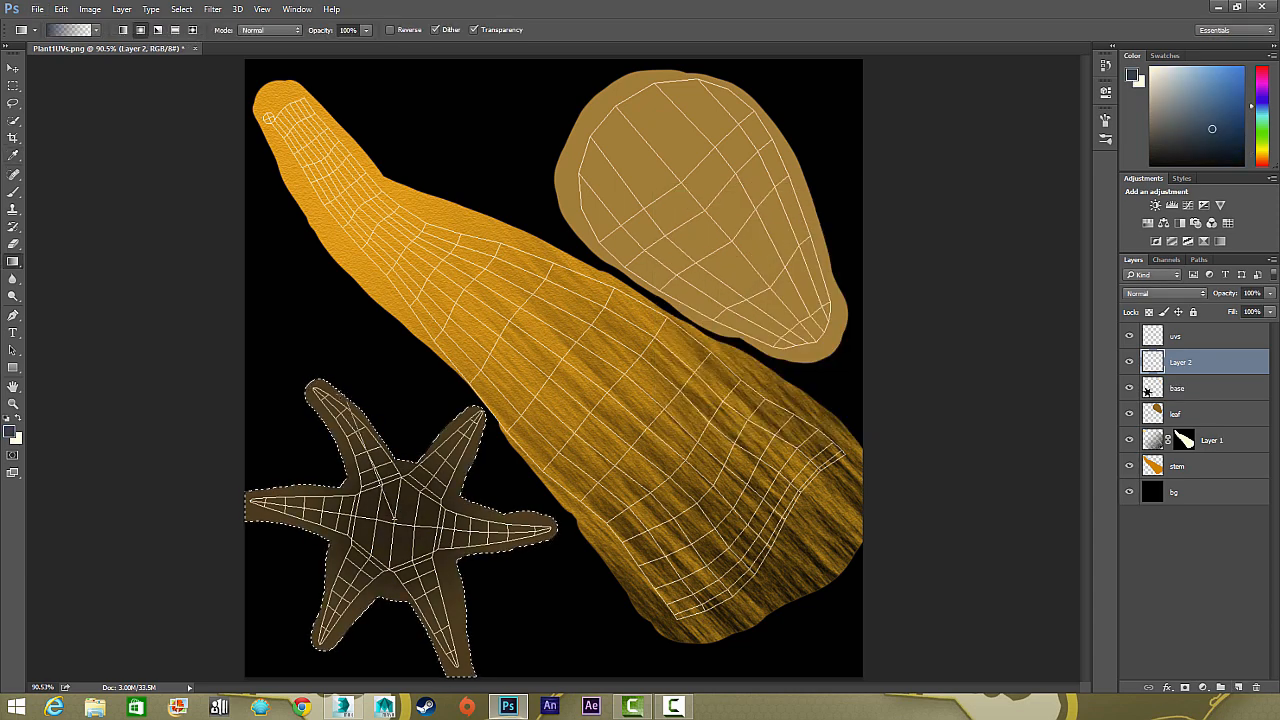
# Add noise to the blue gradient layer, set its opacity to 60%, and clear the selection
pyautogui.click(212, 9)
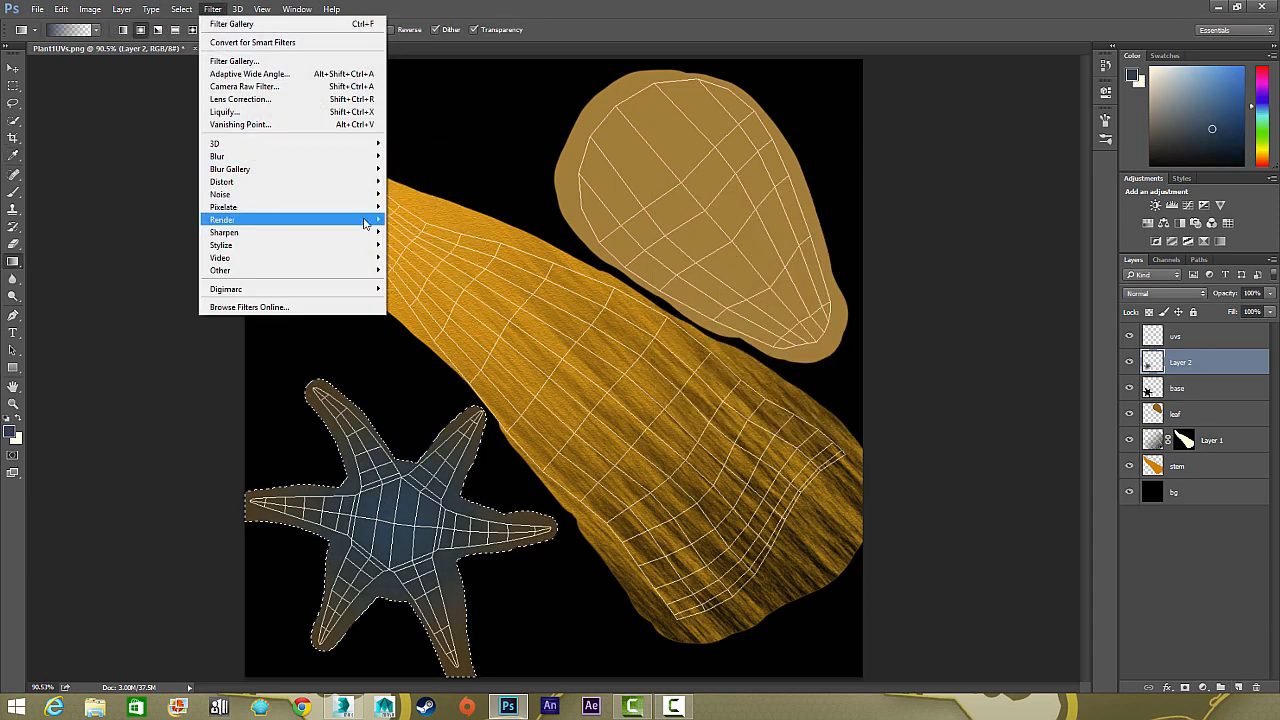
pyautogui.moveTo(290, 196)
pyautogui.click(425, 198)
pyautogui.click(711, 157)
pyautogui.click(1269, 293)
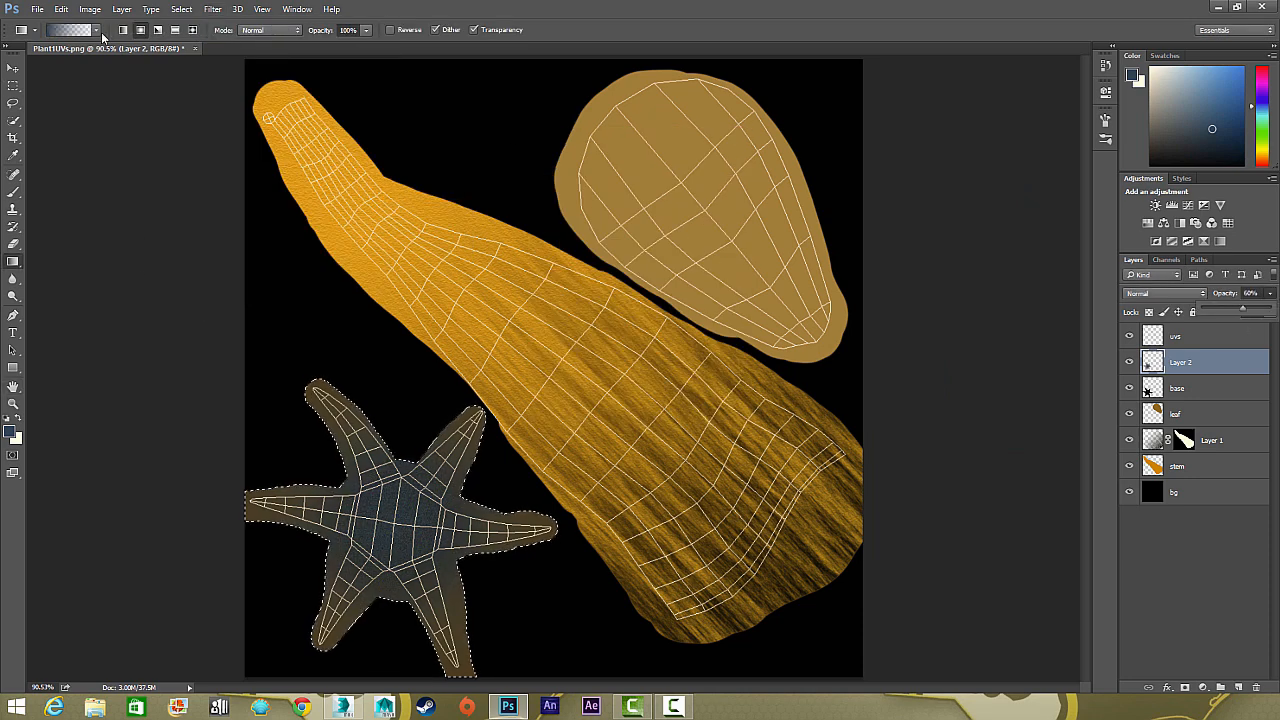
pyautogui.hotkey('ctrl', 'd')
pyautogui.click(15, 70)
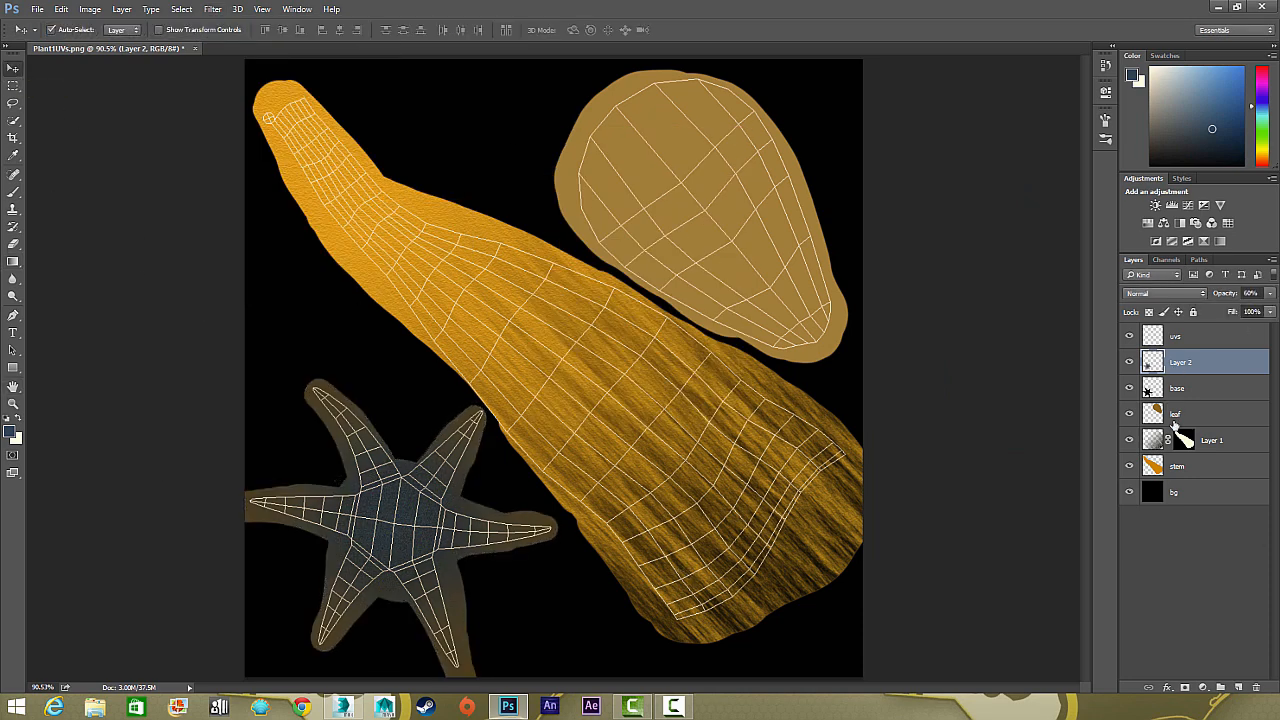
# Load the leaf layer's pixels as a selection, choose a brush preset, and shrink the brush tip
pyautogui.click(1156, 468)
pyautogui.keyDown('ctrl'); pyautogui.click(1156, 468); pyautogui.keyUp('ctrl')
pyautogui.click(1154, 413)
pyautogui.keyDown('ctrl'); pyautogui.click(1154, 413); pyautogui.keyUp('ctrl')
pyautogui.press('b')
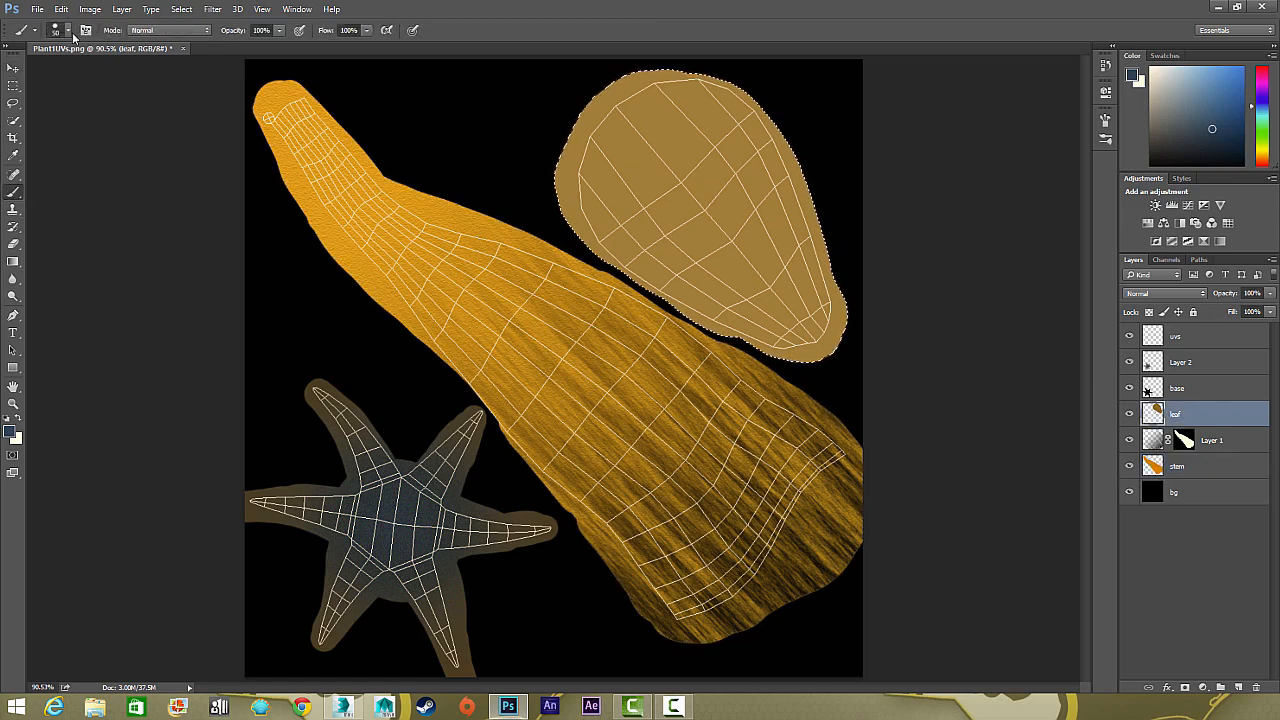
pyautogui.click(1105, 118)
pyautogui.moveTo(1077, 184); pyautogui.dragTo(1077, 130)
pyautogui.click(978, 130)
pyautogui.click(1105, 119)
pyautogui.press('[')
pyautogui.press('[')
pyautogui.press('[')
pyautogui.hotkey('ctrl', '+')
pyautogui.hotkey('ctrl', '+')
pyautogui.hotkey('ctrl', '+')
pyautogui.hotkey('ctrl', '-')
pyautogui.hotkey('ctrl', '-')
pyautogui.hotkey('ctrl', '-')
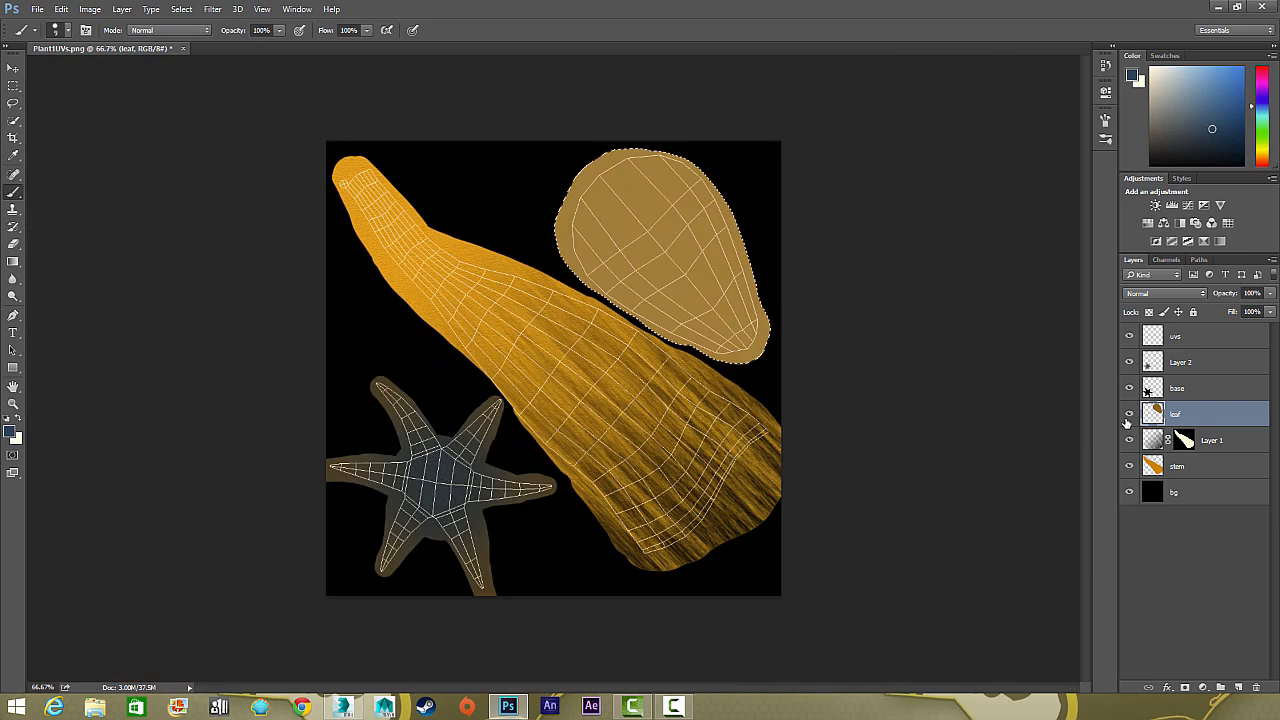
# Add another layer directly above the stem, draw a blue-to-transparent radial gradient up the canvas, and render Fibers on it
pyautogui.click(1156, 466)
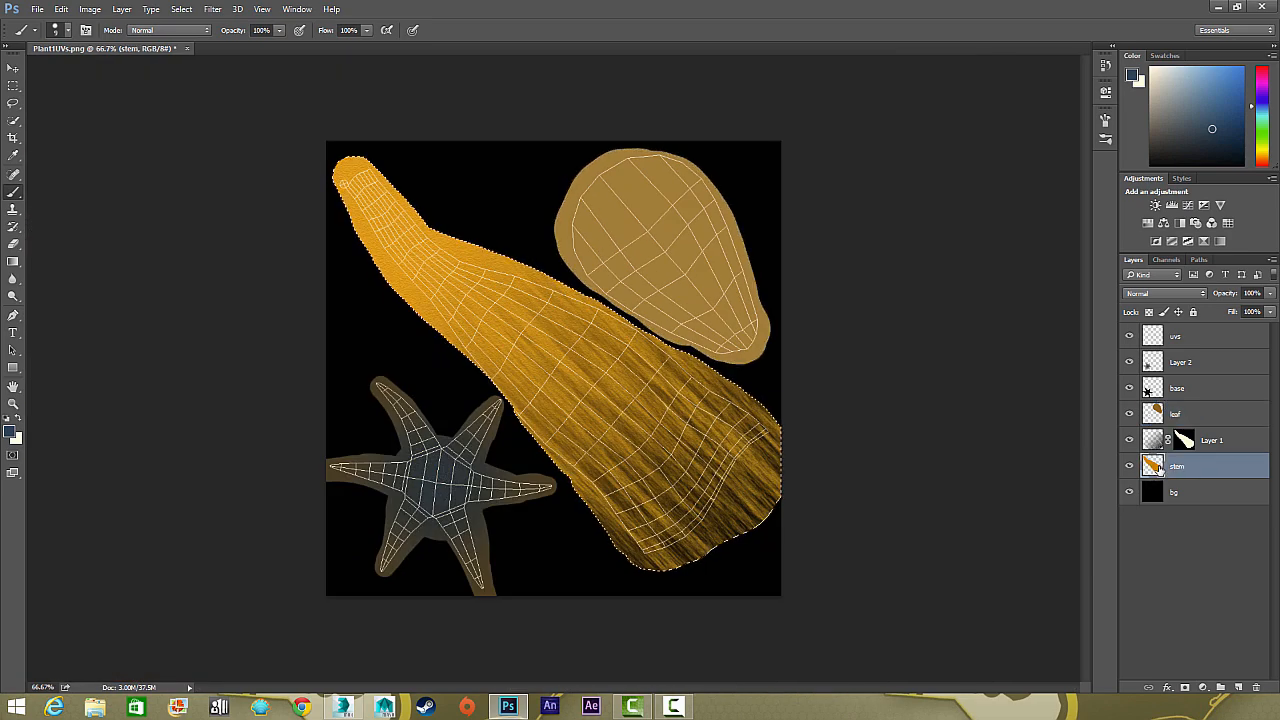
pyautogui.click(1238, 687)
pyautogui.hotkey('ctrl', 'h')
pyautogui.click(13, 261)
pyautogui.moveTo(563, 606); pyautogui.dragTo(563, 140)
pyautogui.click(212, 9)
pyautogui.moveTo(300, 219)
pyautogui.click(415, 245)
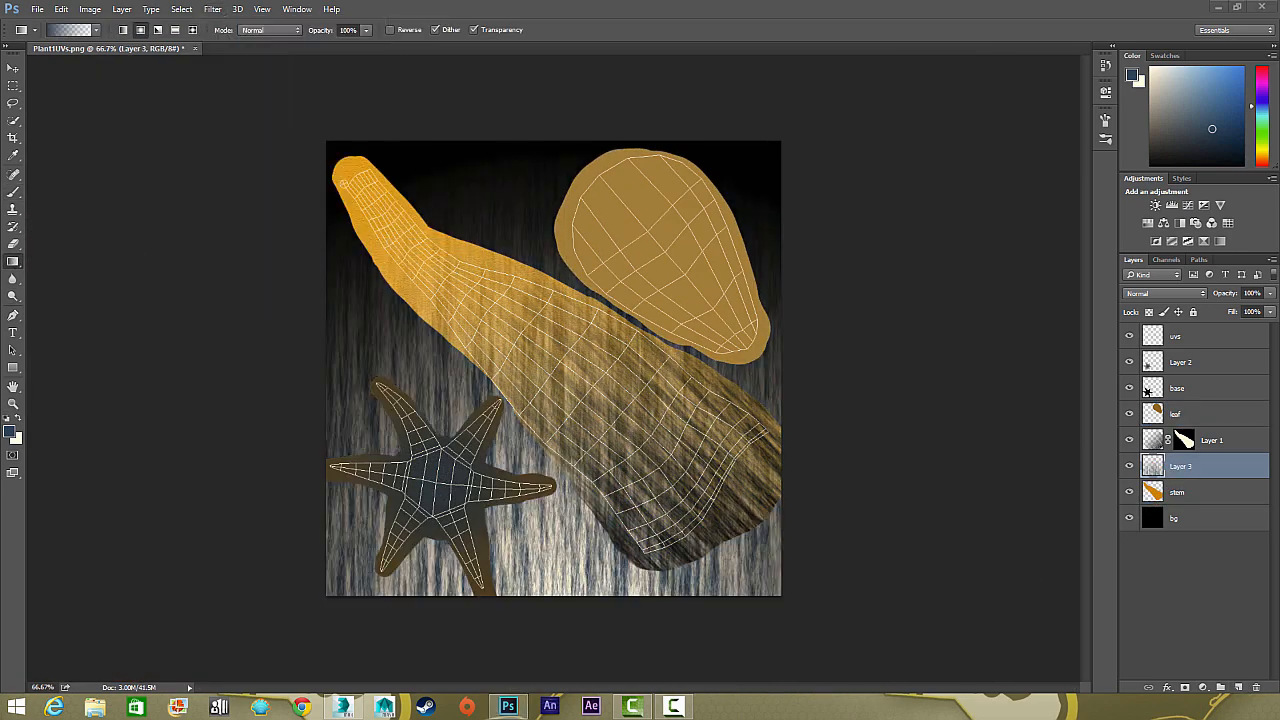
# Rotate the second fibre layer to about -45°, narrow and lengthen it, and position it along the stem
pyautogui.hotkey('ctrl', 't')
pyautogui.moveTo(280, 160); pyautogui.dragTo(174, 360)
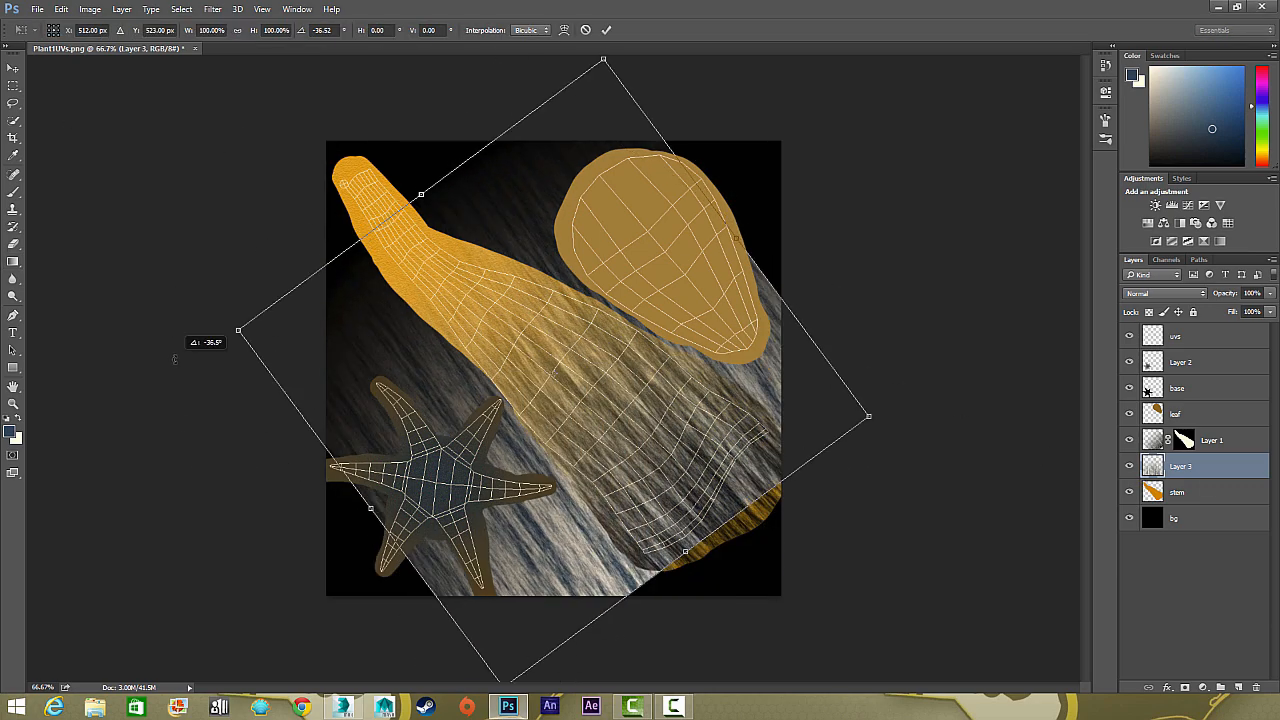
pyautogui.moveTo(420, 195); pyautogui.dragTo(304, 31)
pyautogui.moveTo(678, 158); pyautogui.dragTo(529, 266)
pyautogui.moveTo(431, 388); pyautogui.dragTo(606, 345)
pyautogui.moveTo(740, 220); pyautogui.dragTo(722, 195)
pyautogui.moveTo(567, 161); pyautogui.dragTo(501, 174)
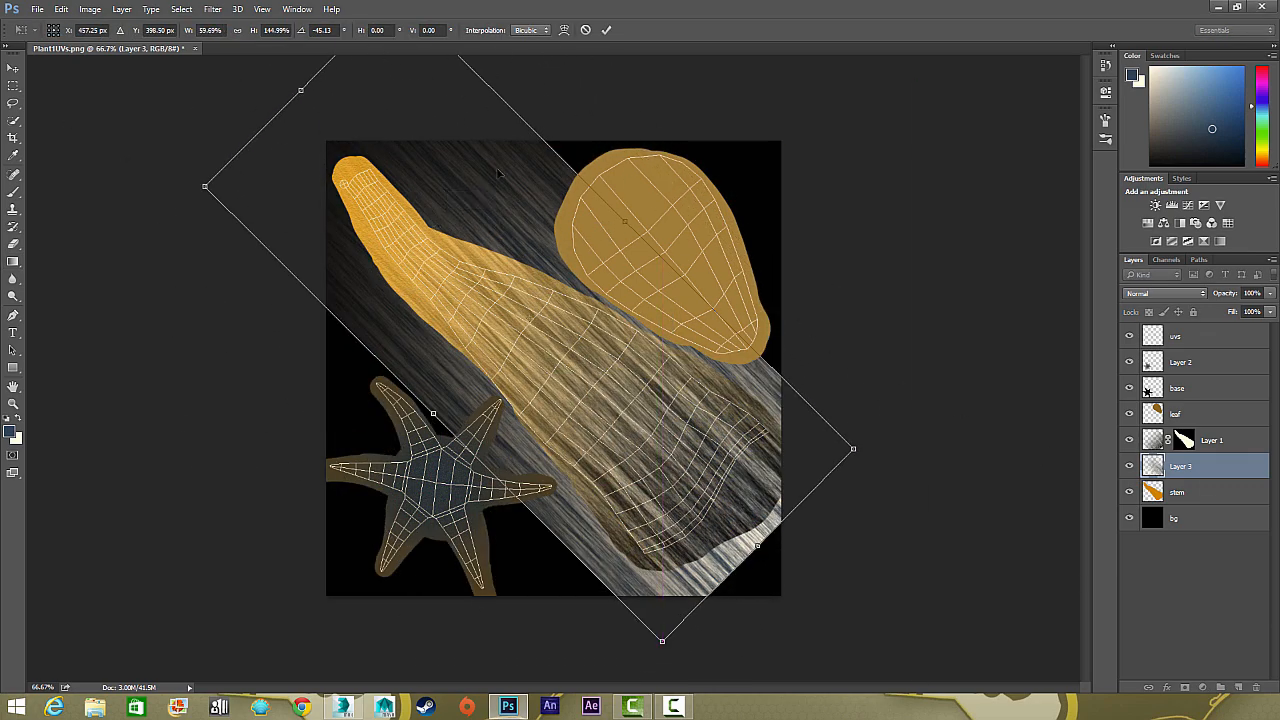
pyautogui.moveTo(626, 221)
pyautogui.mouseDown()
pyautogui.moveTo(586, 243)
pyautogui.moveTo(611, 236)
pyautogui.mouseUp()
pyautogui.moveTo(434, 413); pyautogui.dragTo(449, 397)
pyautogui.press('Return')
# Copy the first fibre layer's mask onto the second fibre layer and set the second layer's blend mode to Multiply
pyautogui.moveTo(1184, 440)
pyautogui.mouseDown()
pyautogui.moveTo(1184, 466)
pyautogui.moveTo(1188, 441)
pyautogui.mouseUp()
pyautogui.click(1130, 443)
pyautogui.click(1130, 444)
pyautogui.click(1129, 442)
pyautogui.click(1160, 294)
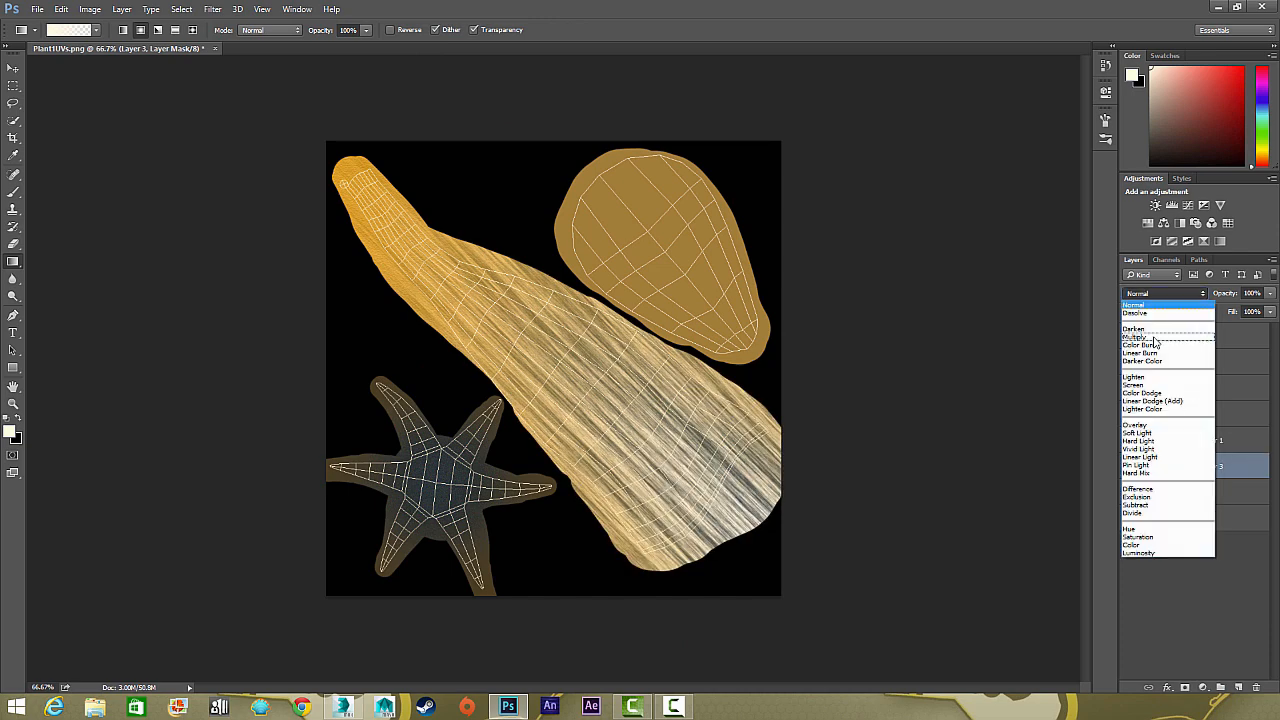
pyautogui.click(1154, 338)
pyautogui.click(1129, 441)
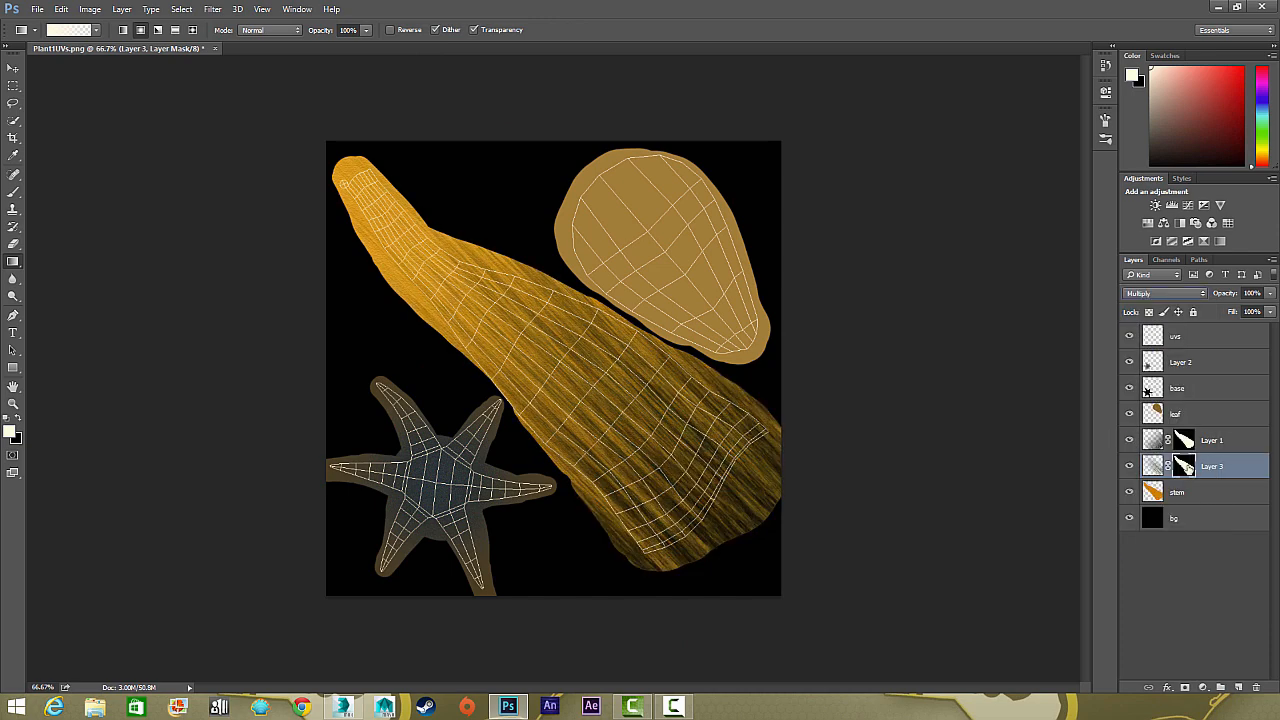
# Remove the second fibre layer's mask to transform its fibres again, and copy the first fibre layer's mask back onto it
pyautogui.rightClick(1187, 469)
pyautogui.click(1187, 491)
pyautogui.click(1130, 467)
pyautogui.click(1130, 467)
pyautogui.hotkey('ctrl', 't')
pyautogui.moveTo(277, 57); pyautogui.dragTo(148, 57)
pyautogui.press('Return')
pyautogui.press('g')
pyautogui.moveTo(1183, 440); pyautogui.dragTo(1183, 466)
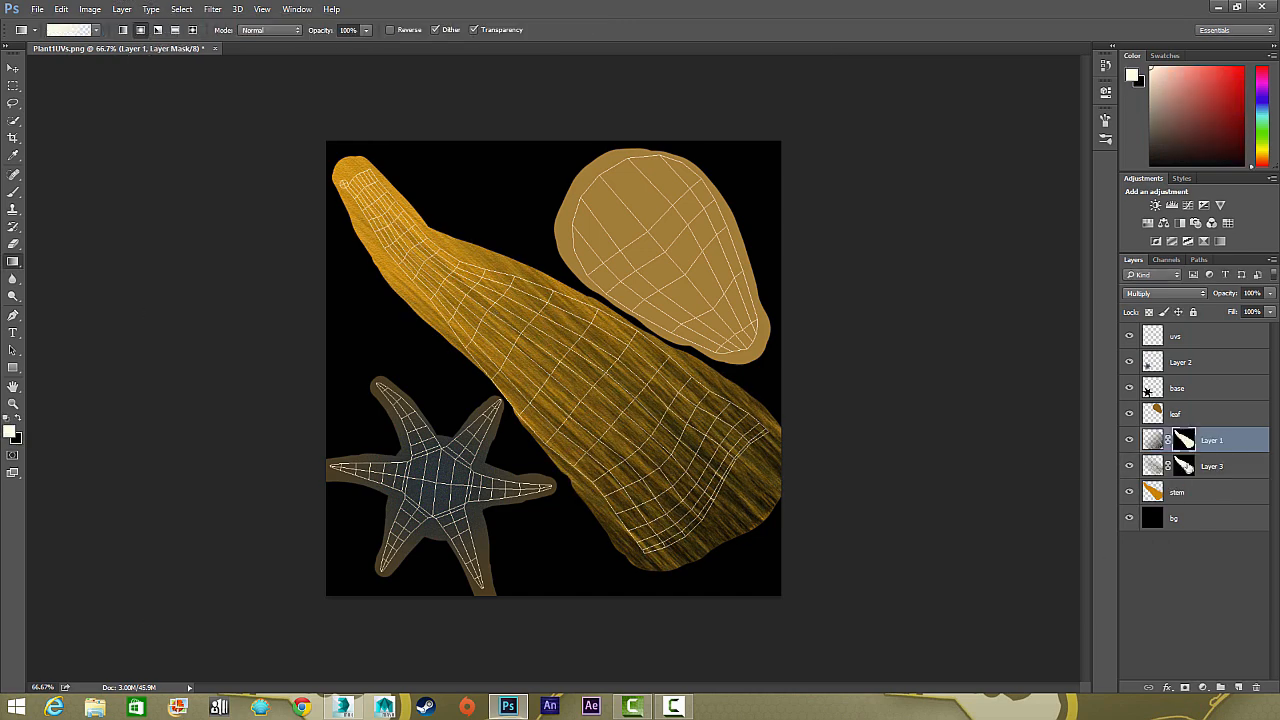
# Try painting a dark blue central vein on the leaf layer with a size 20 brush
pyautogui.click(1210, 388)
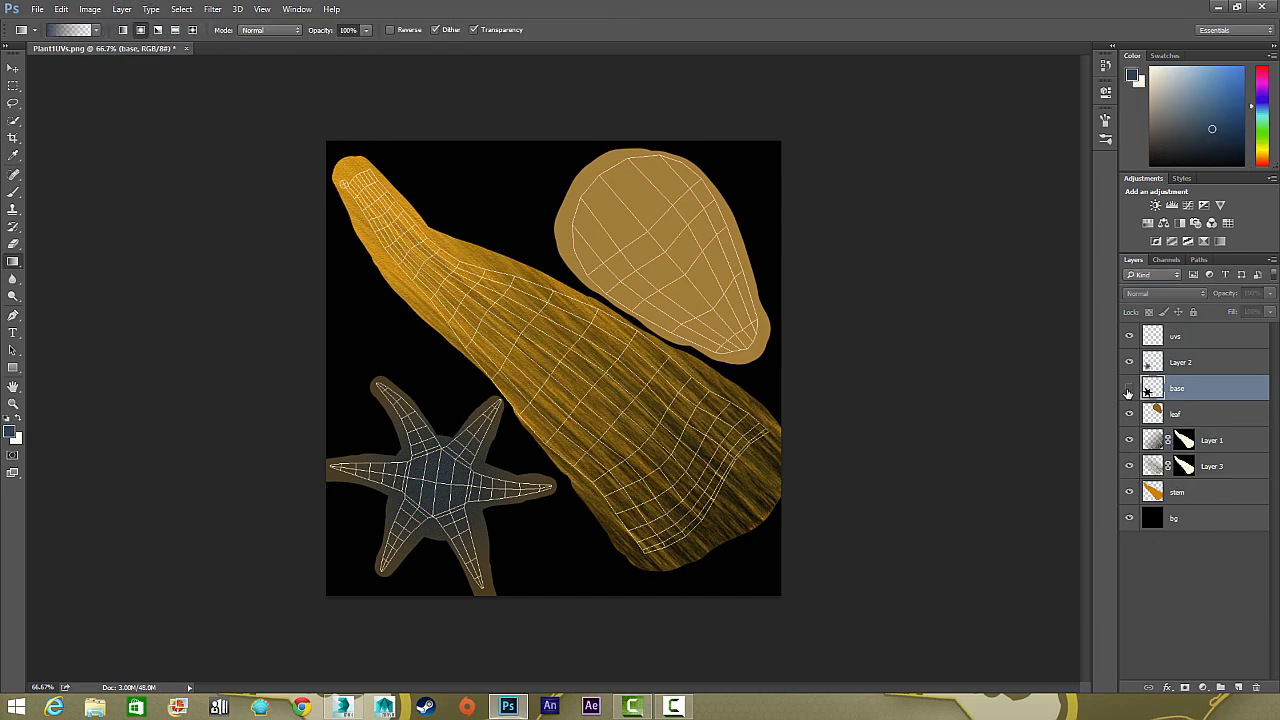
pyautogui.click(1205, 414)
pyautogui.press('b')
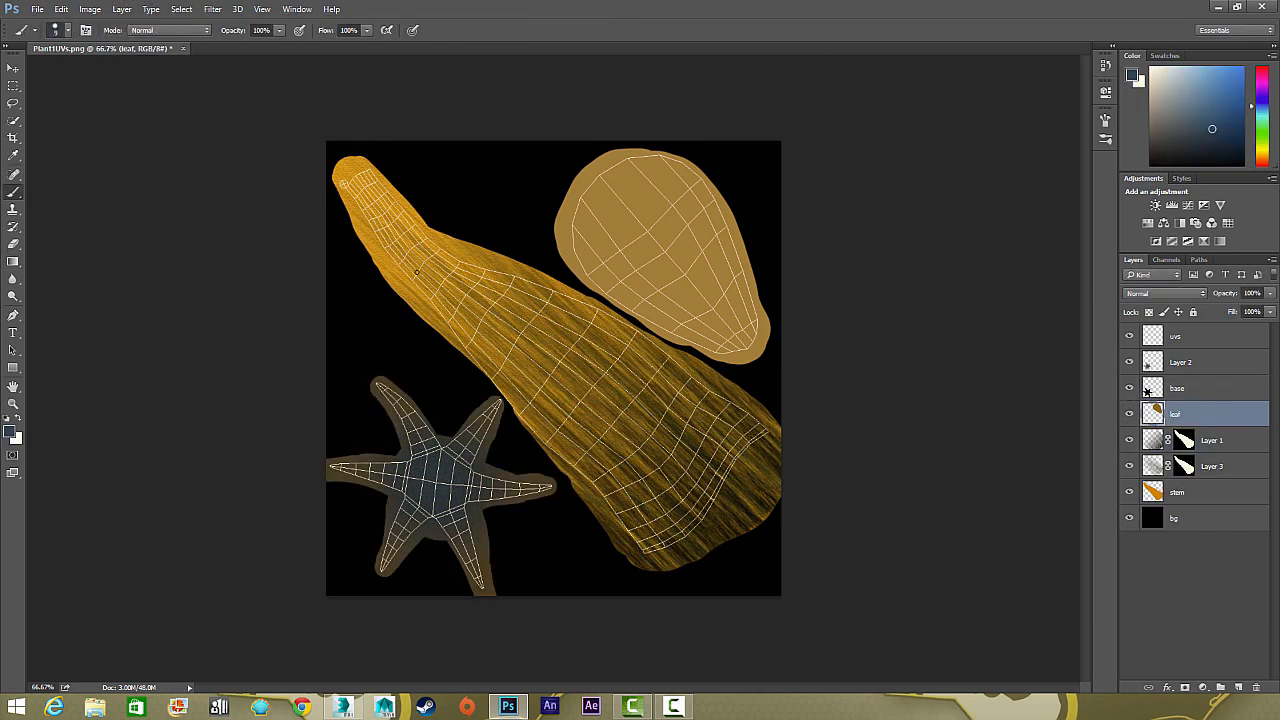
pyautogui.hotkey('ctrl', '+')
pyautogui.hotkey('ctrl', '+')
pyautogui.moveTo(527, 64); pyautogui.dragTo(225, 431)
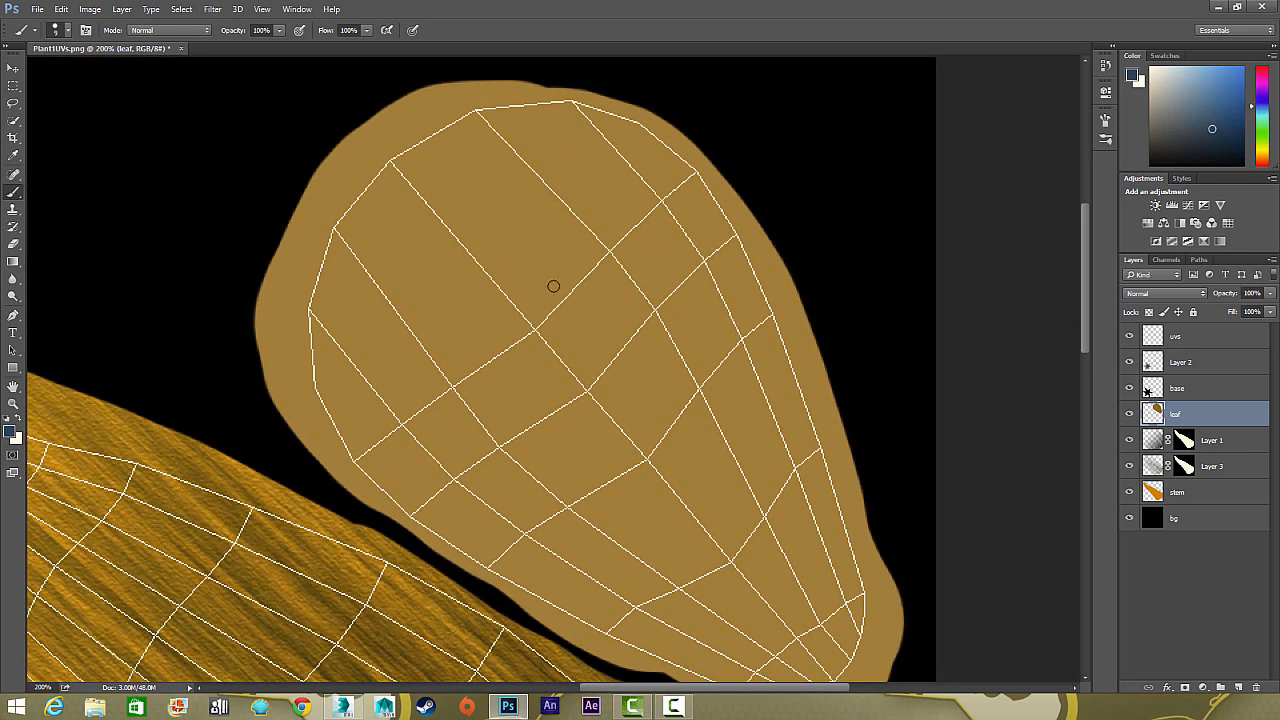
pyautogui.moveTo(391, 217); pyautogui.dragTo(333, 195)
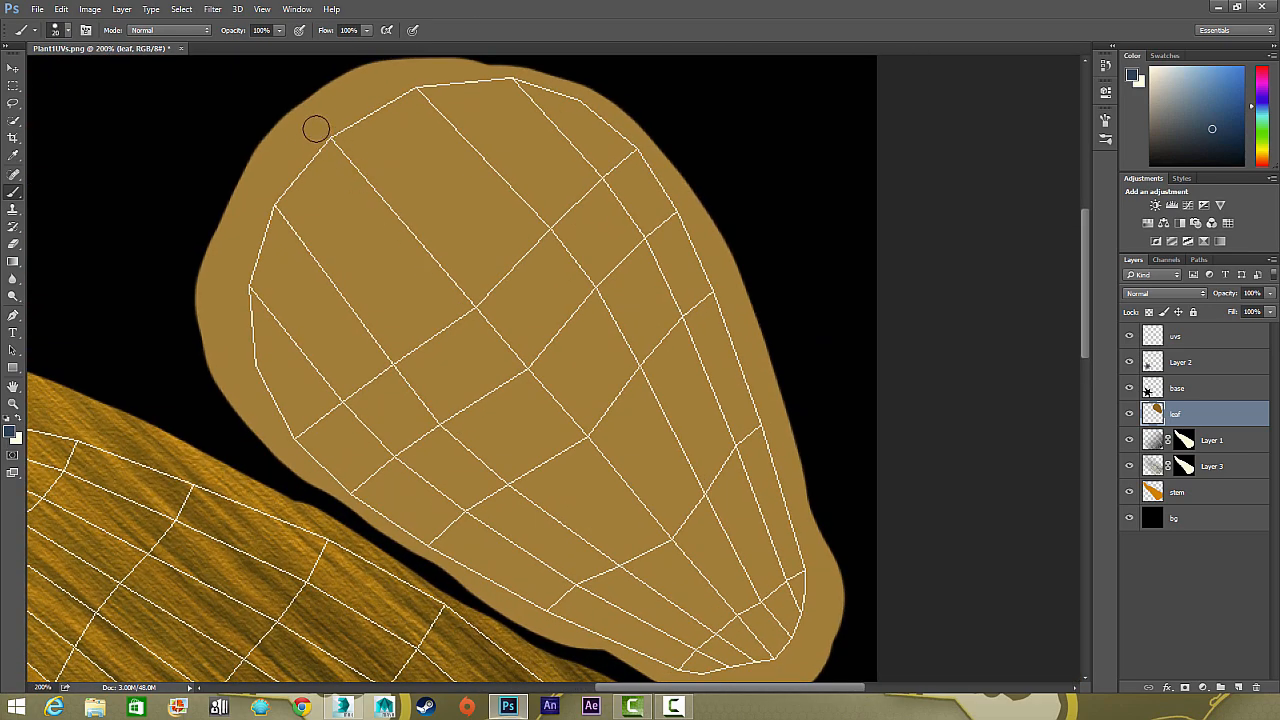
pyautogui.moveTo(319, 128); pyautogui.dragTo(451, 329)
pyautogui.hotkey('ctrl', 'z')
# Enlarge the brush and paint a dark blue central vein on the leaf layer from the wide end to the narrow tip
pyautogui.click(1212, 440)
pyautogui.press(']')
pyautogui.press(']')
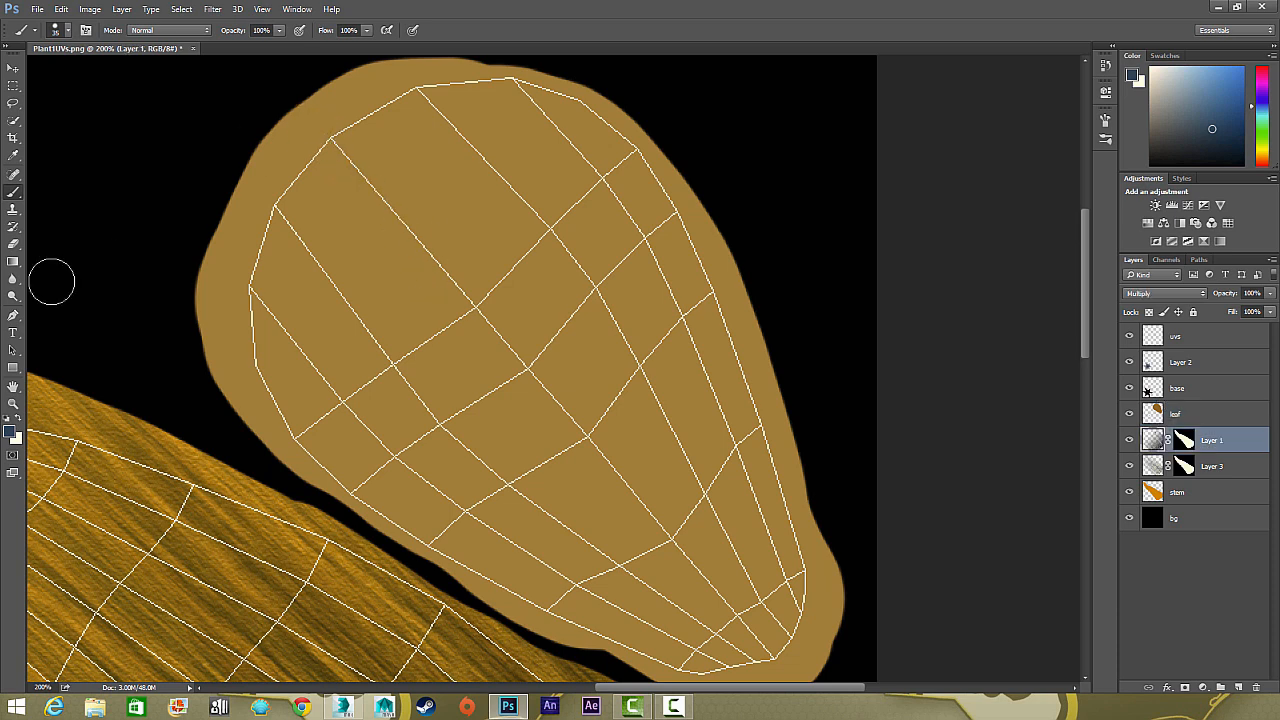
pyautogui.press('v')
pyautogui.press('b')
pyautogui.click(1200, 413)
pyautogui.moveTo(325, 133)
pyautogui.mouseDown()
pyautogui.moveTo(640, 510)
pyautogui.moveTo(523, 410)
pyautogui.moveTo(351, 134)
pyautogui.mouseUp()
# Paint curved dark blue side veins branching off both sides of the leaf's central vein
pyautogui.moveTo(390, 182); pyautogui.dragTo(601, 182)
pyautogui.moveTo(436, 265)
pyautogui.mouseDown()
pyautogui.moveTo(642, 317)
pyautogui.moveTo(697, 386)
pyautogui.mouseUp()
pyautogui.moveTo(525, 356); pyautogui.dragTo(711, 469)
pyautogui.moveTo(633, 317); pyautogui.dragTo(708, 398)
pyautogui.moveTo(455, 269); pyautogui.dragTo(626, 299)
pyautogui.moveTo(402, 246); pyautogui.dragTo(438, 486)
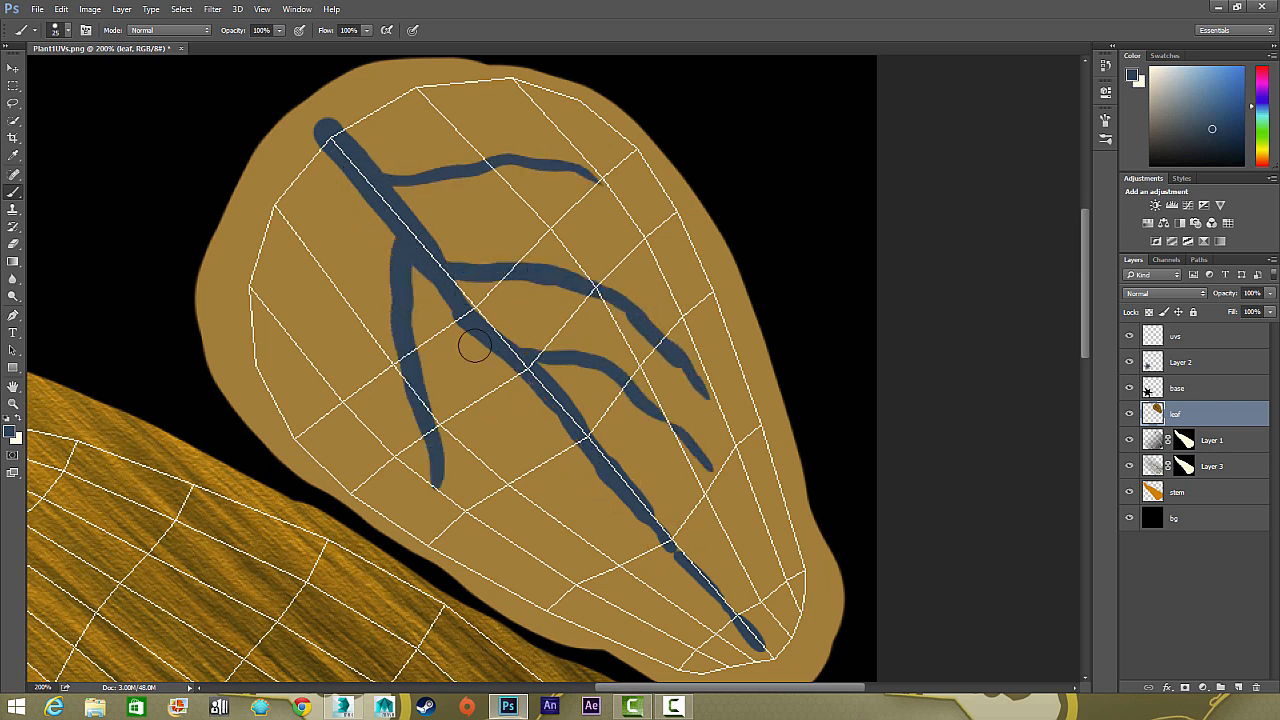
pyautogui.moveTo(480, 340); pyautogui.dragTo(545, 554)
pyautogui.moveTo(576, 438)
pyautogui.mouseDown()
pyautogui.moveTo(593, 556)
pyautogui.moveTo(612, 592)
pyautogui.mouseUp()
pyautogui.moveTo(622, 492); pyautogui.dragTo(682, 638)
pyautogui.moveTo(618, 459)
pyautogui.mouseDown()
pyautogui.moveTo(742, 521)
pyautogui.moveTo(783, 594)
pyautogui.mouseUp()
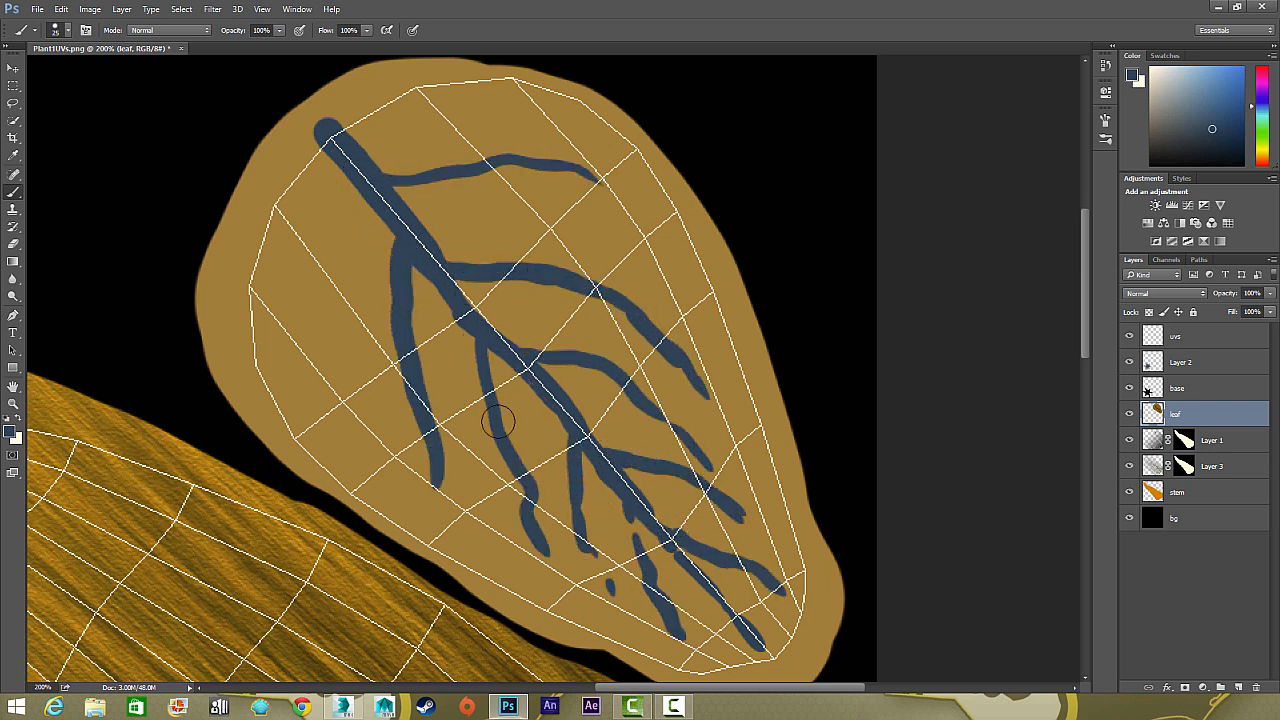
# Paint more thick dark blue side veins off the central vein on the leaf's stem-facing half
pyautogui.moveTo(360, 187); pyautogui.dragTo(355, 452)
pyautogui.moveTo(444, 307); pyautogui.dragTo(473, 470)
pyautogui.moveTo(453, 385); pyautogui.dragTo(482, 414)
pyautogui.moveTo(503, 422)
pyautogui.mouseDown()
pyautogui.moveTo(546, 458)
pyautogui.moveTo(556, 514)
pyautogui.mouseUp()
# Reduce the brush size and paint thin dark blue branches around the central vein near the leaf's narrow tip
pyautogui.press('[')
pyautogui.press('[')
pyautogui.moveTo(567, 461)
pyautogui.mouseDown()
pyautogui.moveTo(605, 598)
pyautogui.moveTo(665, 645)
pyautogui.mouseUp()
pyautogui.moveTo(635, 520); pyautogui.dragTo(624, 592)
pyautogui.moveTo(662, 544); pyautogui.dragTo(691, 618)
pyautogui.moveTo(736, 602)
pyautogui.mouseDown()
pyautogui.moveTo(782, 635)
pyautogui.moveTo(769, 655)
pyautogui.mouseUp()
pyautogui.moveTo(724, 598)
pyautogui.mouseDown()
pyautogui.moveTo(729, 651)
pyautogui.moveTo(716, 623)
pyautogui.mouseUp()
pyautogui.moveTo(703, 573); pyautogui.dragTo(741, 591)
pyautogui.press(']')
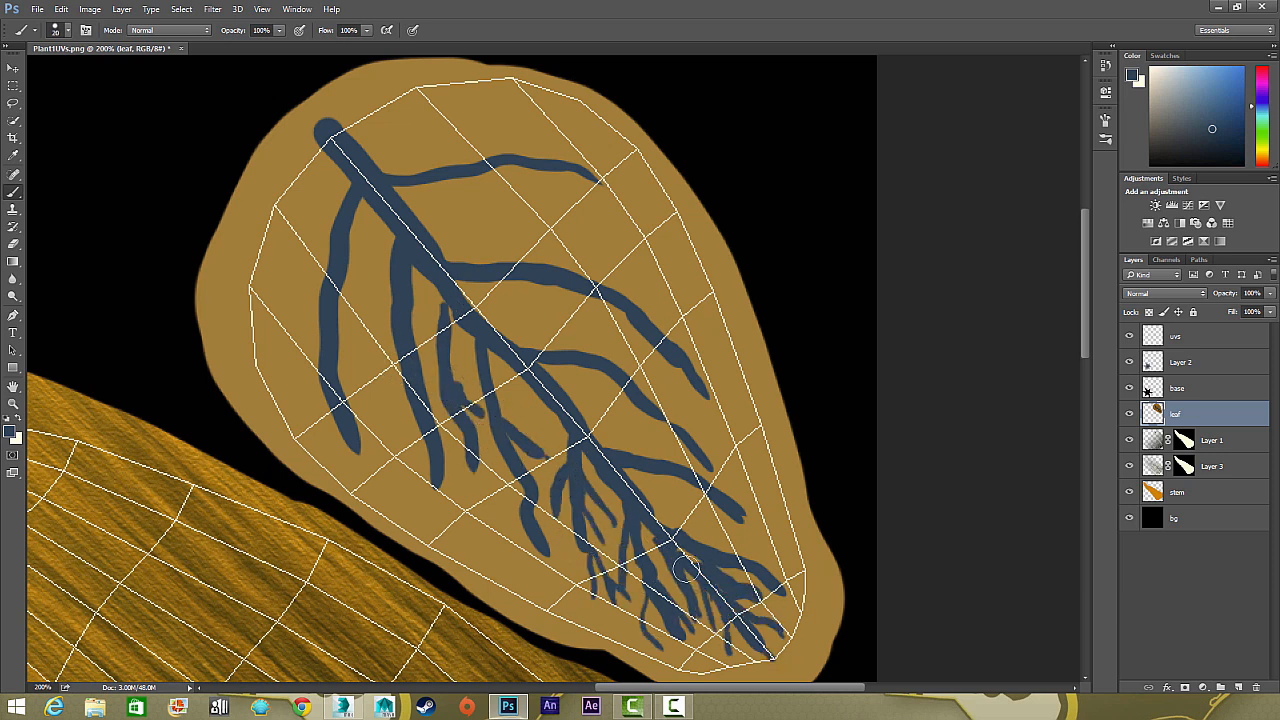
# Add thin branches to the side veins along the middle of the leaf's stem-facing half
pyautogui.moveTo(400, 292)
pyautogui.mouseDown()
pyautogui.moveTo(385, 415)
pyautogui.moveTo(398, 478)
pyautogui.mouseUp()
pyautogui.moveTo(440, 435); pyautogui.dragTo(462, 466)
pyautogui.moveTo(455, 355); pyautogui.dragTo(478, 388)
# Paint fine branches off the two long side veins in the middle of the leaf's outer half
pyautogui.moveTo(545, 348)
pyautogui.mouseDown()
pyautogui.moveTo(596, 336)
pyautogui.moveTo(654, 378)
pyautogui.mouseUp()
pyautogui.moveTo(640, 410)
pyautogui.mouseDown()
pyautogui.moveTo(751, 460)
pyautogui.moveTo(709, 422)
pyautogui.mouseUp()
pyautogui.moveTo(698, 438); pyautogui.dragTo(730, 460)
pyautogui.moveTo(584, 367); pyautogui.dragTo(580, 396)
pyautogui.moveTo(597, 366); pyautogui.dragTo(620, 440)
pyautogui.moveTo(586, 297); pyautogui.dragTo(638, 368)
pyautogui.moveTo(648, 317); pyautogui.dragTo(702, 340)
pyautogui.moveTo(655, 350); pyautogui.dragTo(680, 415)
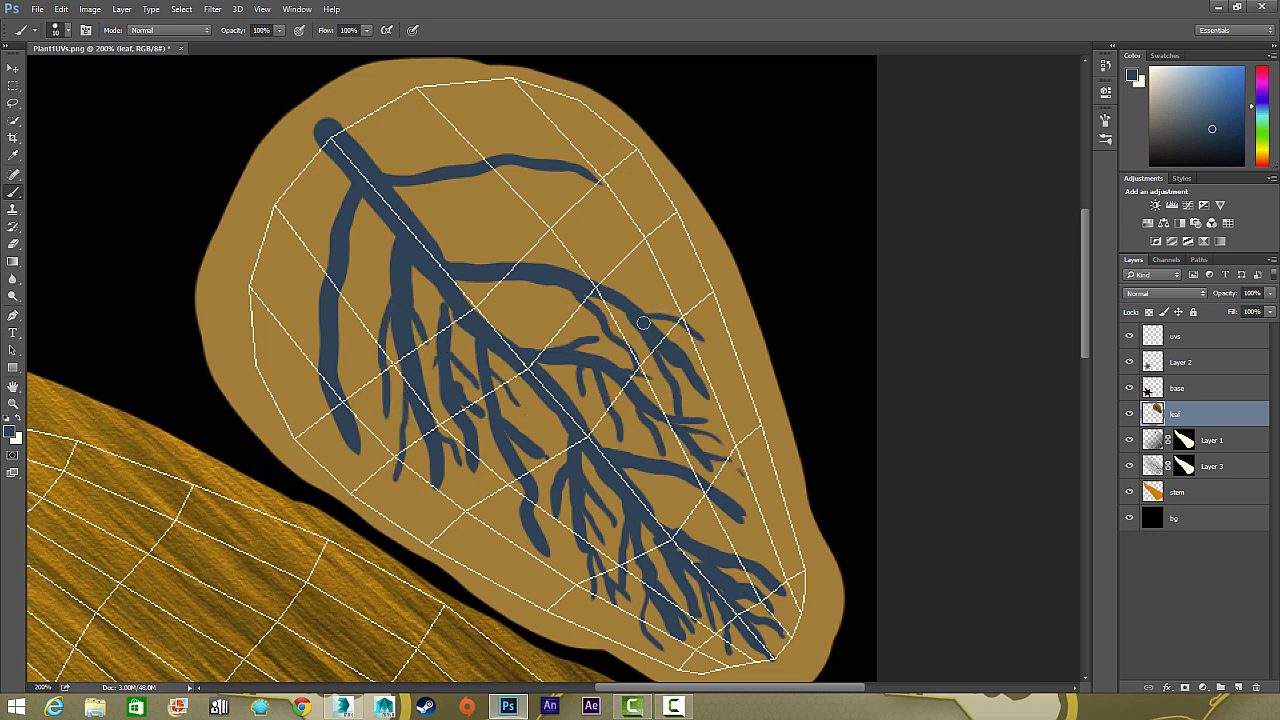
pyautogui.moveTo(617, 296); pyautogui.dragTo(585, 282)
pyautogui.moveTo(562, 240)
pyautogui.mouseDown()
pyautogui.moveTo(470, 262)
pyautogui.moveTo(618, 235)
pyautogui.mouseUp()
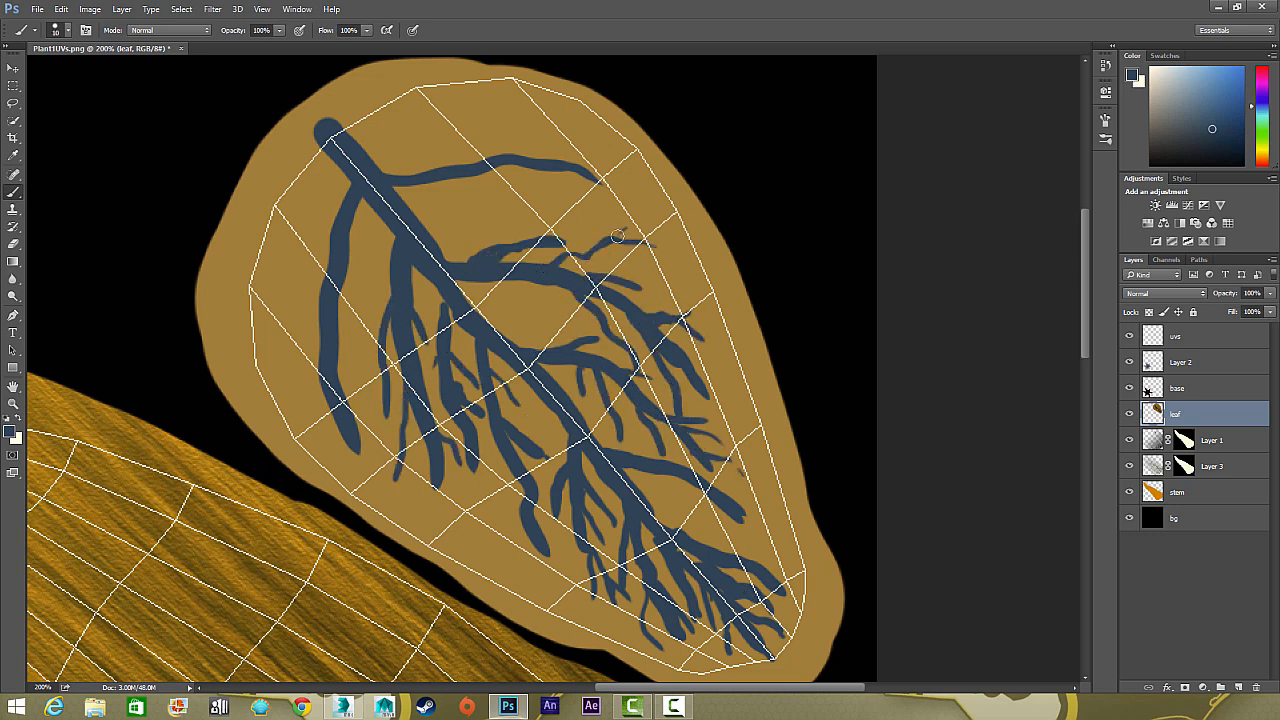
# Paint a new branching side vein and fine offshoots on the outer half of the leaf's wide end
pyautogui.moveTo(410, 222)
pyautogui.mouseDown()
pyautogui.moveTo(505, 212)
pyautogui.moveTo(548, 236)
pyautogui.mouseUp()
pyautogui.moveTo(490, 205); pyautogui.dragTo(605, 165)
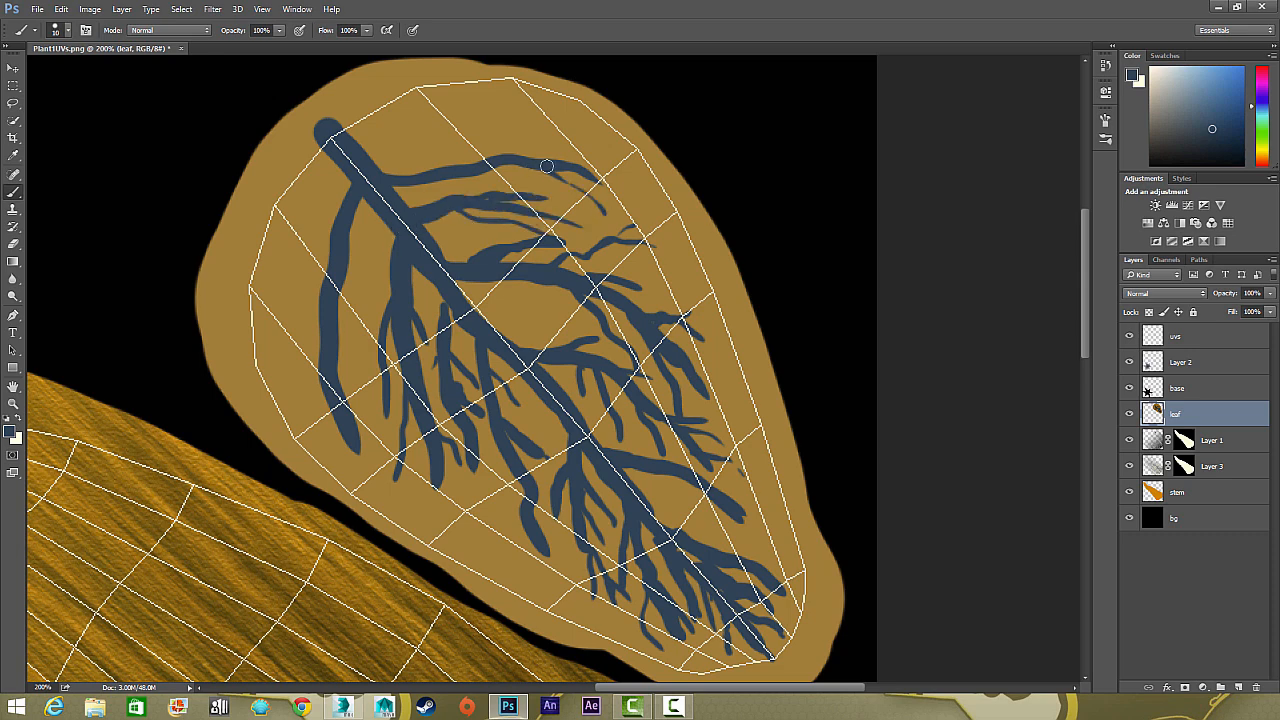
pyautogui.moveTo(448, 188); pyautogui.dragTo(565, 175)
pyautogui.moveTo(404, 176); pyautogui.dragTo(510, 146)
pyautogui.moveTo(360, 145)
pyautogui.mouseDown()
pyautogui.moveTo(434, 154)
pyautogui.moveTo(518, 112)
pyautogui.moveTo(540, 138)
pyautogui.moveTo(430, 130)
pyautogui.mouseUp()
pyautogui.moveTo(422, 121)
pyautogui.mouseDown()
pyautogui.moveTo(388, 143)
pyautogui.moveTo(415, 127)
pyautogui.mouseUp()
# Paint thin branching veins on the stem-facing half of the leaf's wide end, filling the gaps between the thick side veins
pyautogui.moveTo(336, 166)
pyautogui.mouseDown()
pyautogui.moveTo(286, 333)
pyautogui.moveTo(299, 270)
pyautogui.mouseUp()
pyautogui.moveTo(322, 212); pyautogui.dragTo(286, 292)
pyautogui.moveTo(307, 238); pyautogui.dragTo(309, 350)
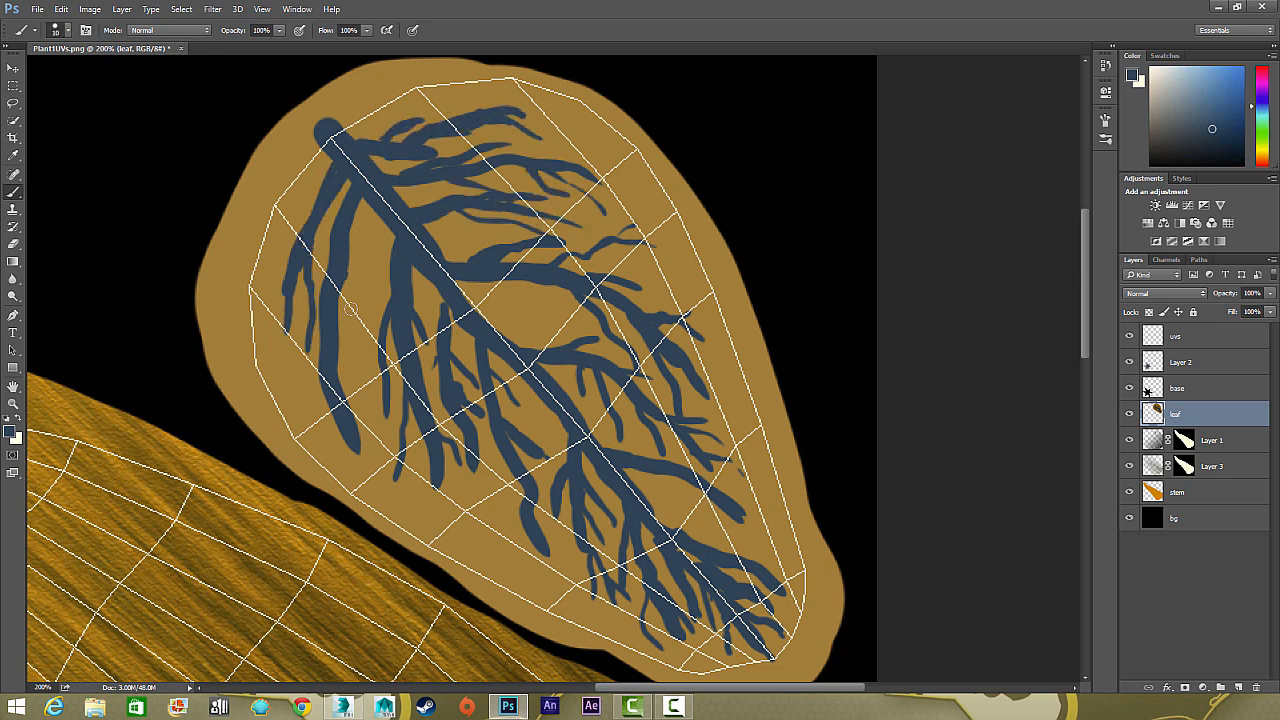
pyautogui.moveTo(347, 276); pyautogui.dragTo(360, 378)
pyautogui.moveTo(352, 228); pyautogui.dragTo(369, 318)
pyautogui.moveTo(390, 260); pyautogui.dragTo(370, 296)
pyautogui.moveTo(354, 228); pyautogui.dragTo(357, 300)
pyautogui.moveTo(379, 219); pyautogui.dragTo(369, 254)
# Add a small forked vein off the middle of the central vein and a short branch at the wide end's edge
pyautogui.moveTo(482, 311); pyautogui.dragTo(563, 325)
pyautogui.moveTo(474, 303); pyautogui.dragTo(518, 304)
pyautogui.moveTo(496, 301); pyautogui.dragTo(533, 295)
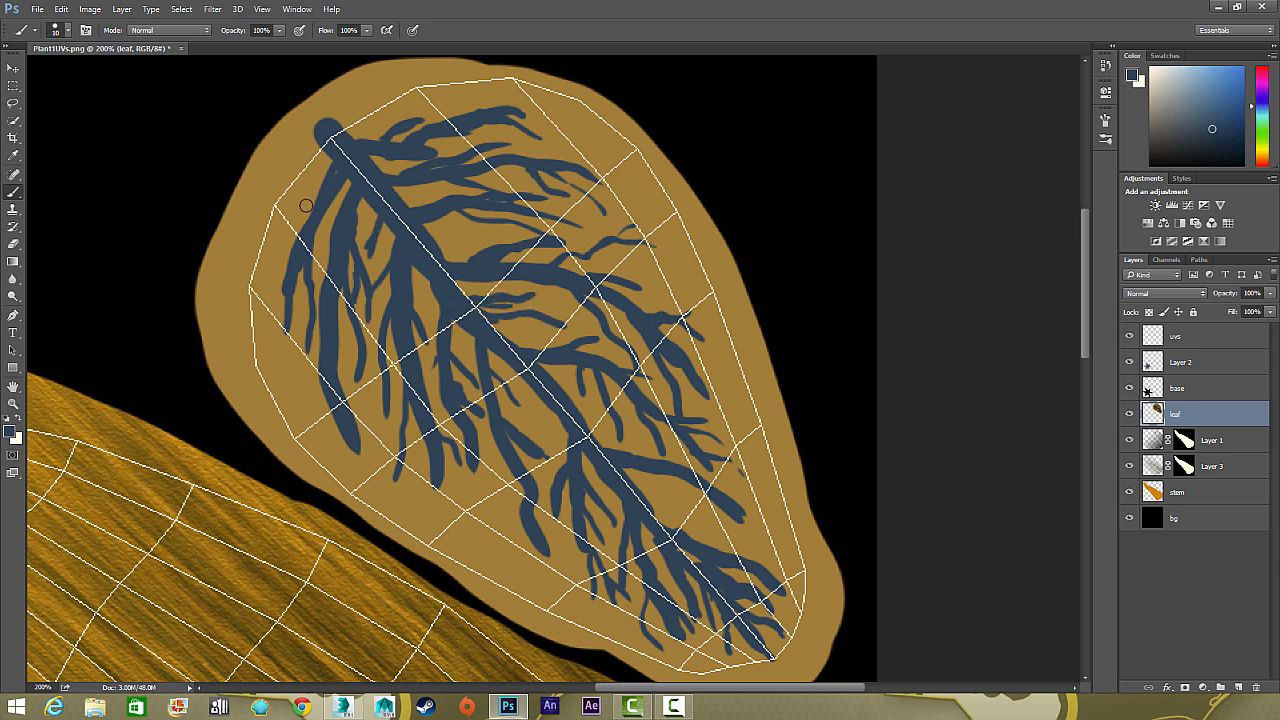
pyautogui.moveTo(306, 206); pyautogui.dragTo(281, 257)
# Extend the stem-facing side veins toward the leaf edge and add fine offshoots to them with a smaller brush
pyautogui.moveTo(343, 389)
pyautogui.mouseDown()
pyautogui.moveTo(394, 468)
pyautogui.moveTo(449, 514)
pyautogui.mouseUp()
pyautogui.press('[')
pyautogui.press('[')
pyautogui.press('[')
pyautogui.moveTo(452, 508); pyautogui.dragTo(487, 554)
pyautogui.moveTo(472, 474); pyautogui.dragTo(480, 518)
pyautogui.moveTo(499, 458)
pyautogui.mouseDown()
pyautogui.moveTo(496, 547)
pyautogui.moveTo(549, 597)
pyautogui.mouseUp()
pyautogui.moveTo(523, 507); pyautogui.dragTo(517, 564)
pyautogui.moveTo(501, 452); pyautogui.dragTo(493, 530)
pyautogui.moveTo(537, 384); pyautogui.dragTo(540, 440)
pyautogui.moveTo(555, 416); pyautogui.dragTo(553, 456)
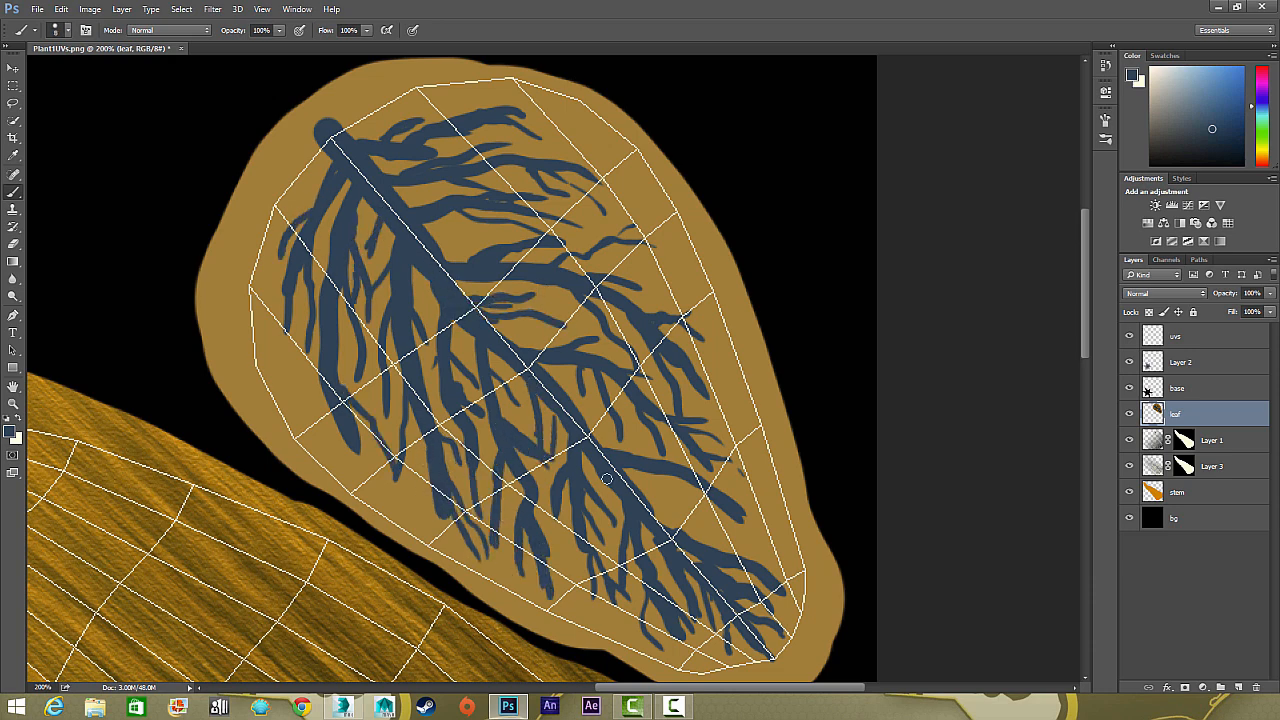
# Paint fine branches off the last long side vein on the outer half near the leaf's narrow tip
pyautogui.moveTo(648, 503); pyautogui.dragTo(690, 512)
pyautogui.moveTo(643, 496)
pyautogui.mouseDown()
pyautogui.moveTo(679, 492)
pyautogui.moveTo(734, 543)
pyautogui.mouseUp()
pyautogui.moveTo(692, 480); pyautogui.dragTo(676, 509)
pyautogui.moveTo(716, 488); pyautogui.dragTo(763, 508)
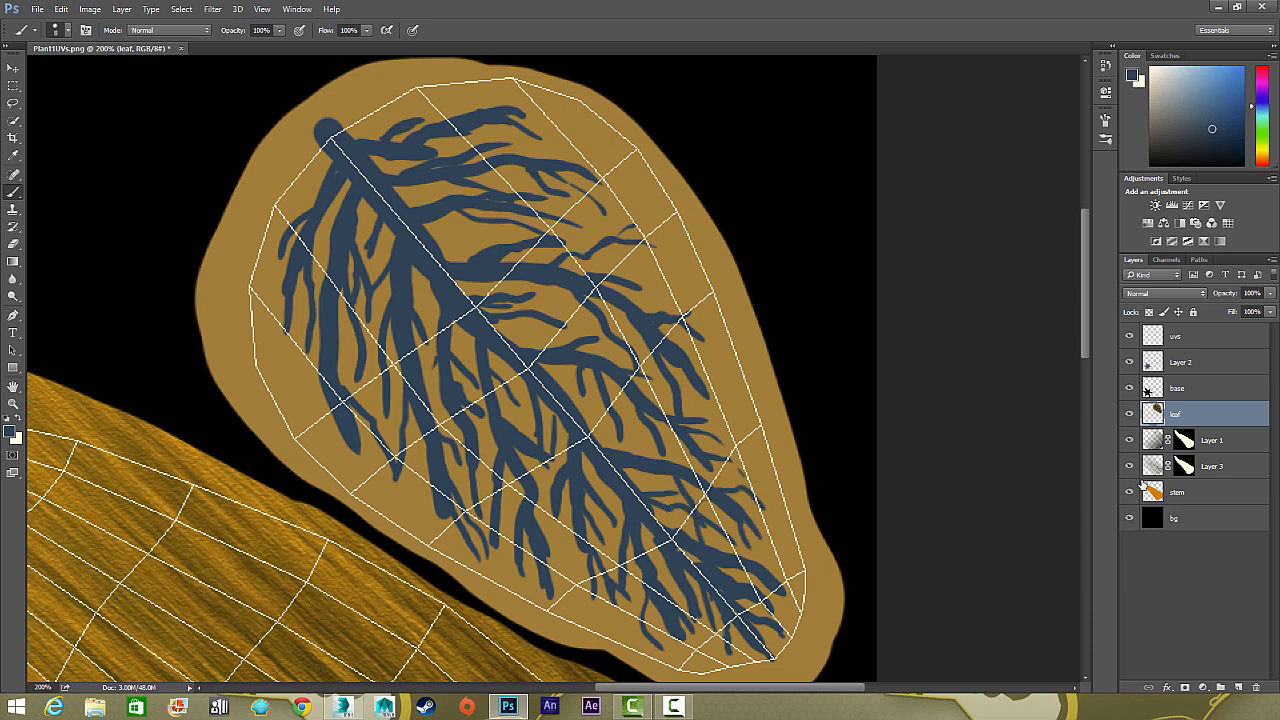
# Load the leaf layer's outline as a selection and add a new layer directly beneath the leaf layer
pyautogui.keyDown('ctrl'); pyautogui.click(1152, 412); pyautogui.keyUp('ctrl')
pyautogui.hotkey('ctrl', 'shift', 'alt', 'n')
pyautogui.hotkey('ctrl', '[')
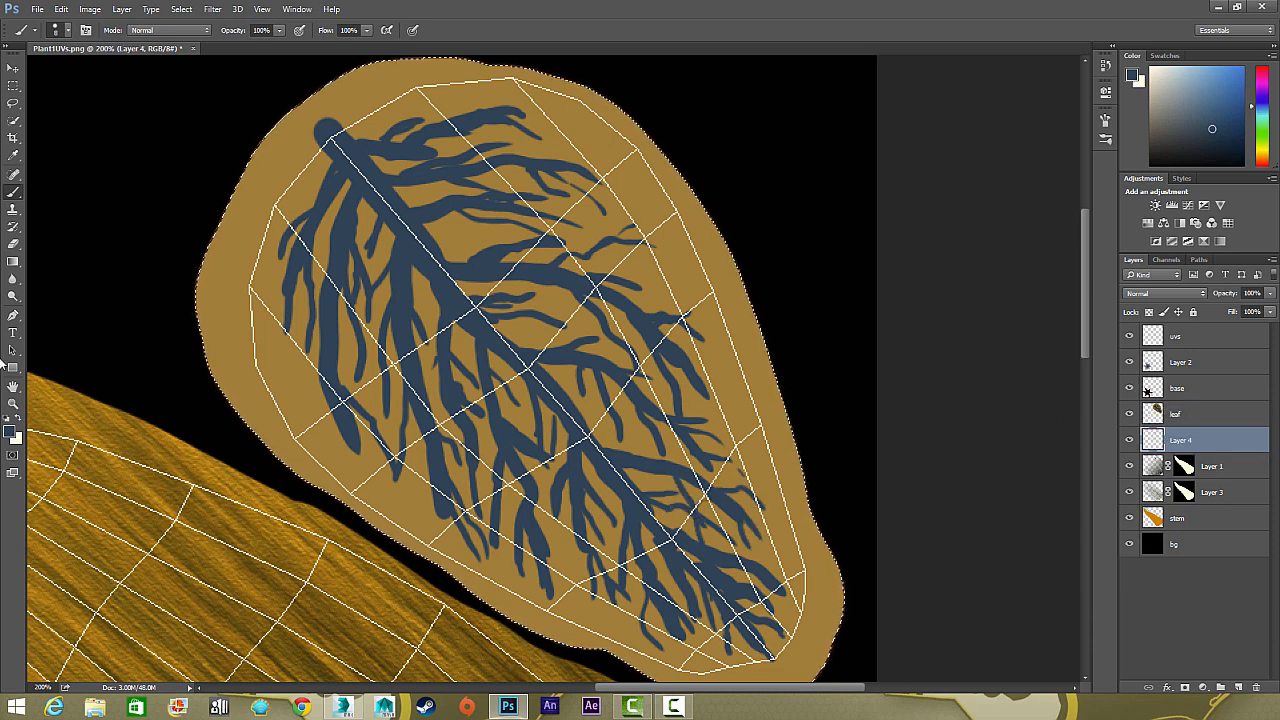
# Fill the leaf selection on the new layer with dark olive yellow using the Paint Bucket, and set the leaf layer's opacity to 49%
pyautogui.click(9, 431)
pyautogui.moveTo(853, 314); pyautogui.dragTo(852, 371)
pyautogui.click(970, 218)
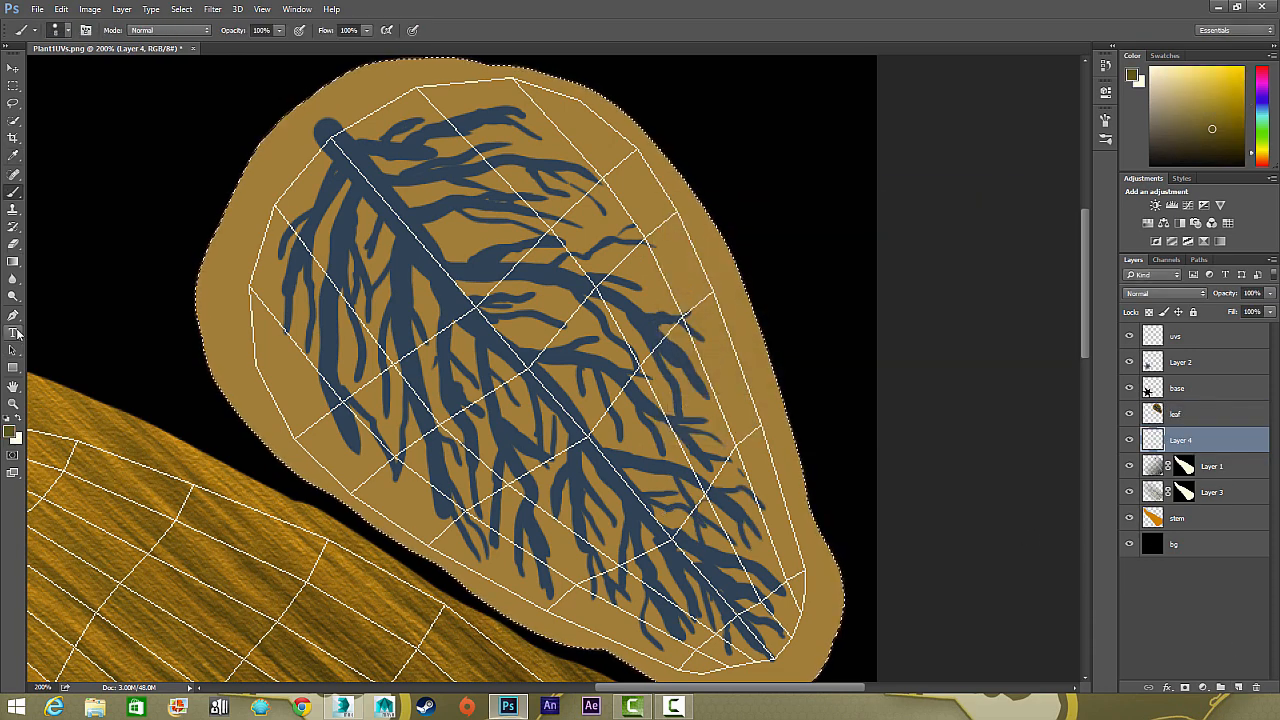
pyautogui.rightClick(16, 262)
pyautogui.click(56, 276)
pyautogui.click(251, 329)
pyautogui.click(1200, 411)
pyautogui.moveTo(1270, 294); pyautogui.dragTo(1237, 307)
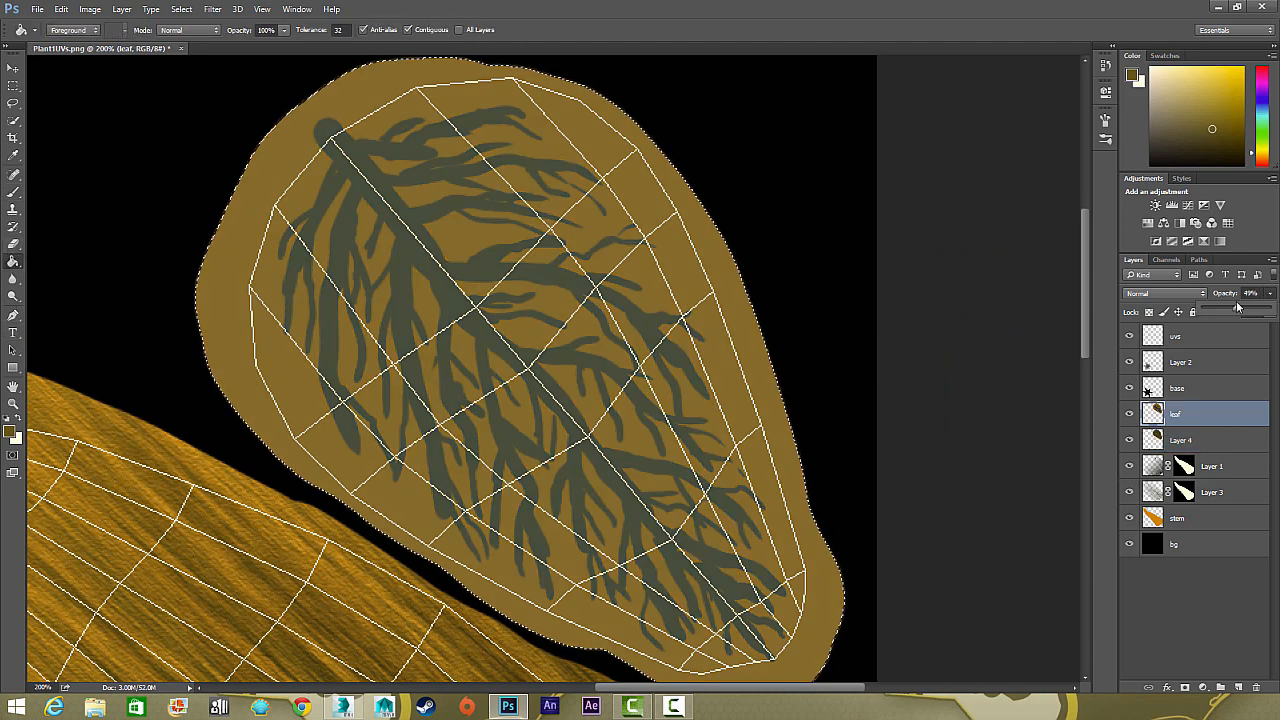
# Preview Grain, Texturizer and Cutout from the Filter Gallery on the leaf layer, and apply the Palette Knife filter
pyautogui.click(212, 9)
pyautogui.click(235, 86)
pyautogui.click(857, 135)
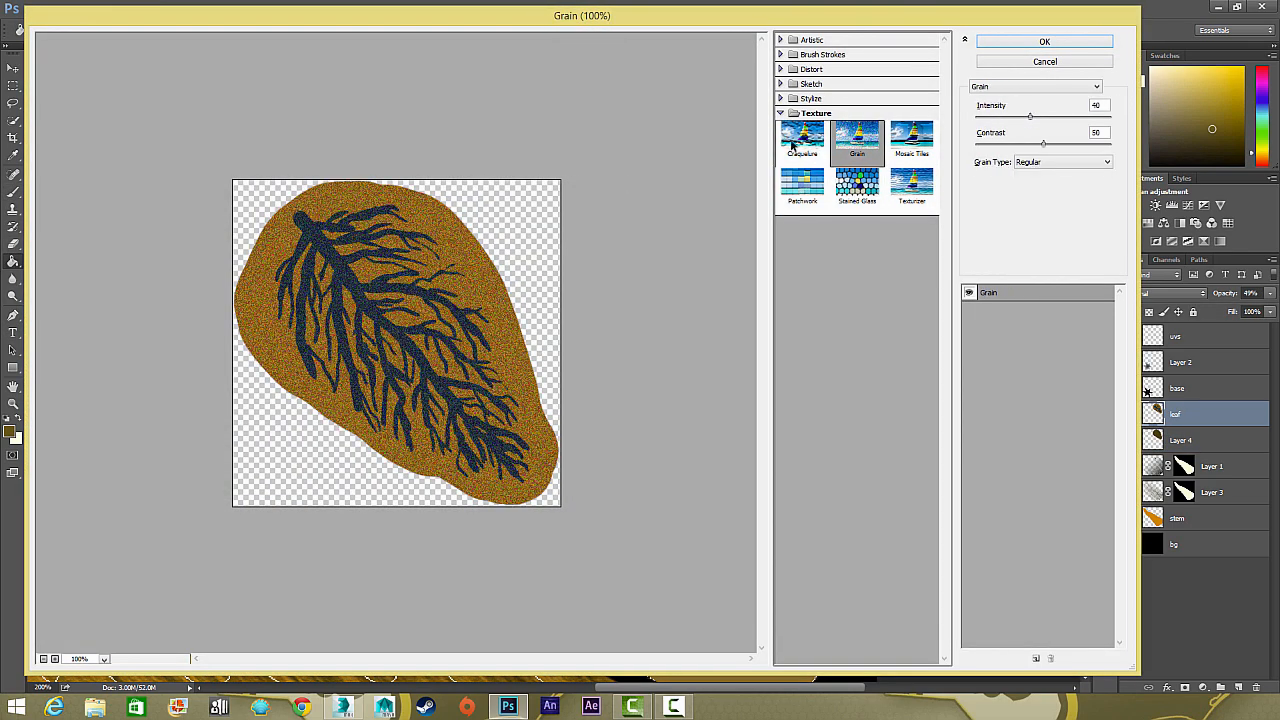
pyautogui.click(911, 135)
pyautogui.click(1060, 106)
pyautogui.click(1030, 127)
pyautogui.click(812, 39)
pyautogui.click(857, 65)
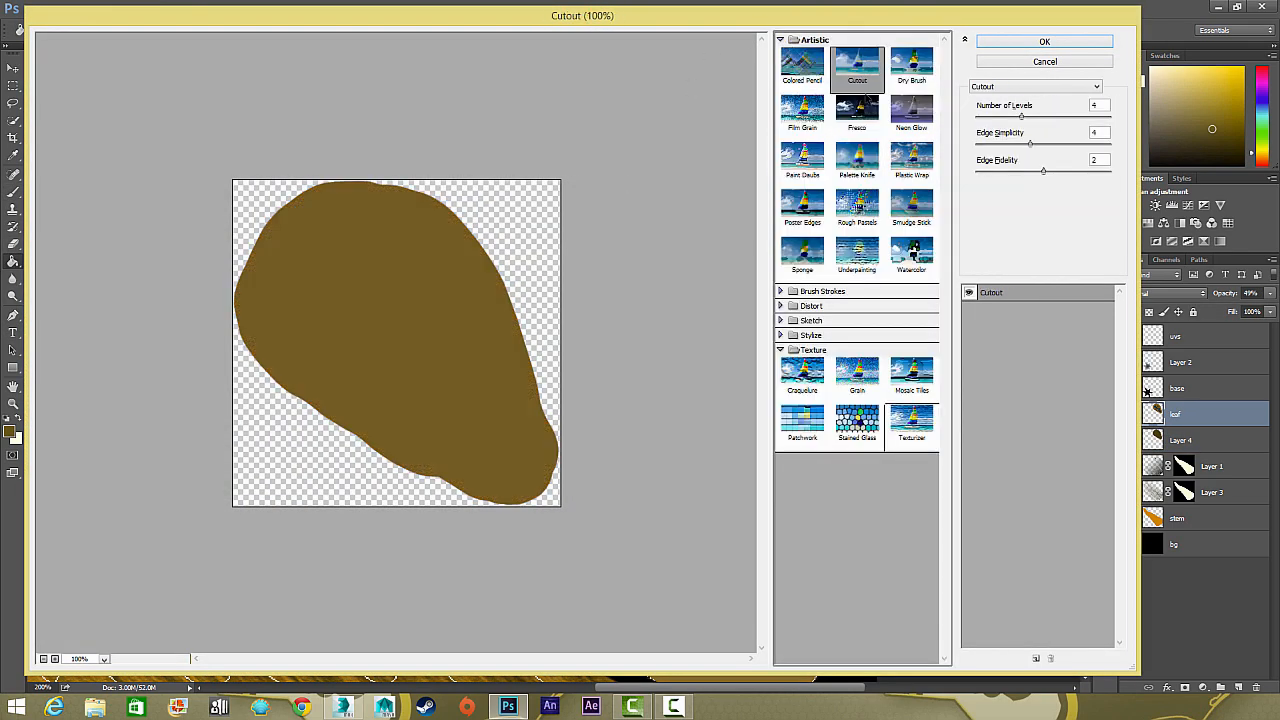
pyautogui.click(857, 200)
pyautogui.click(857, 152)
pyautogui.click(1044, 41)
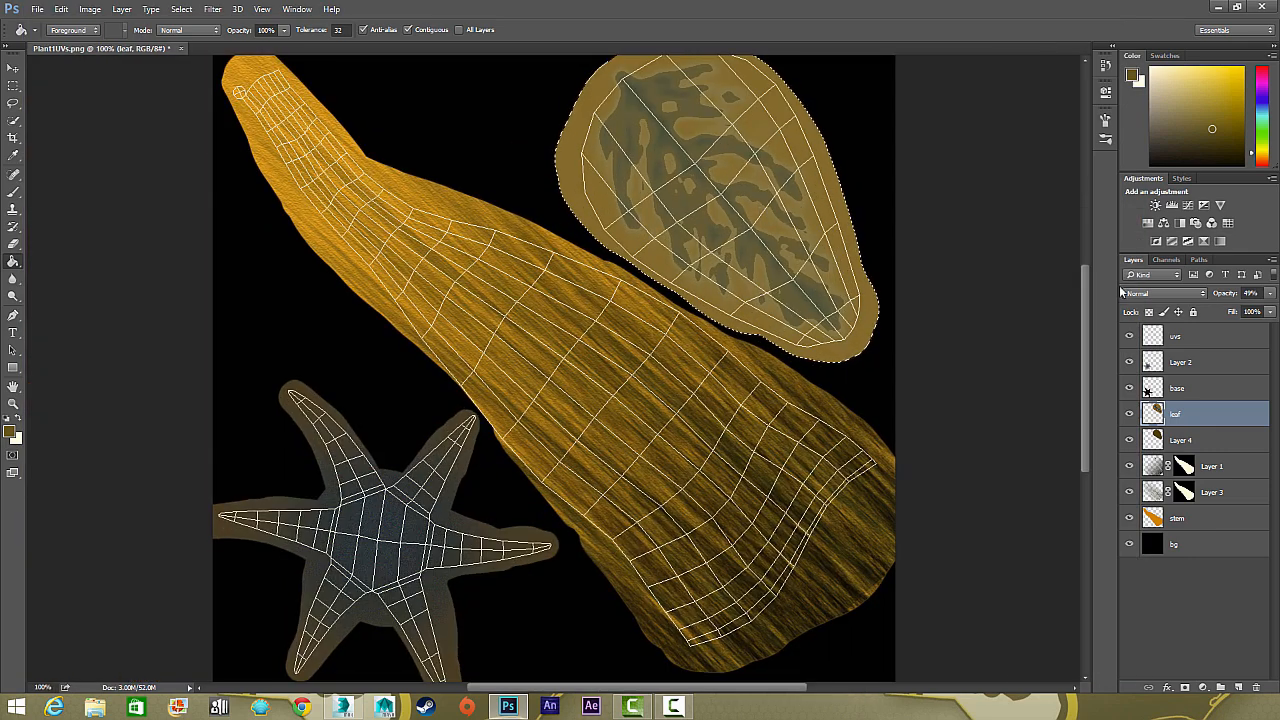
# Apply the Texturizer filter with the Sandstone texture and a reduced scaling to the solid colour layer beneath the leaf
pyautogui.click(1200, 440)
pyautogui.click(212, 9)
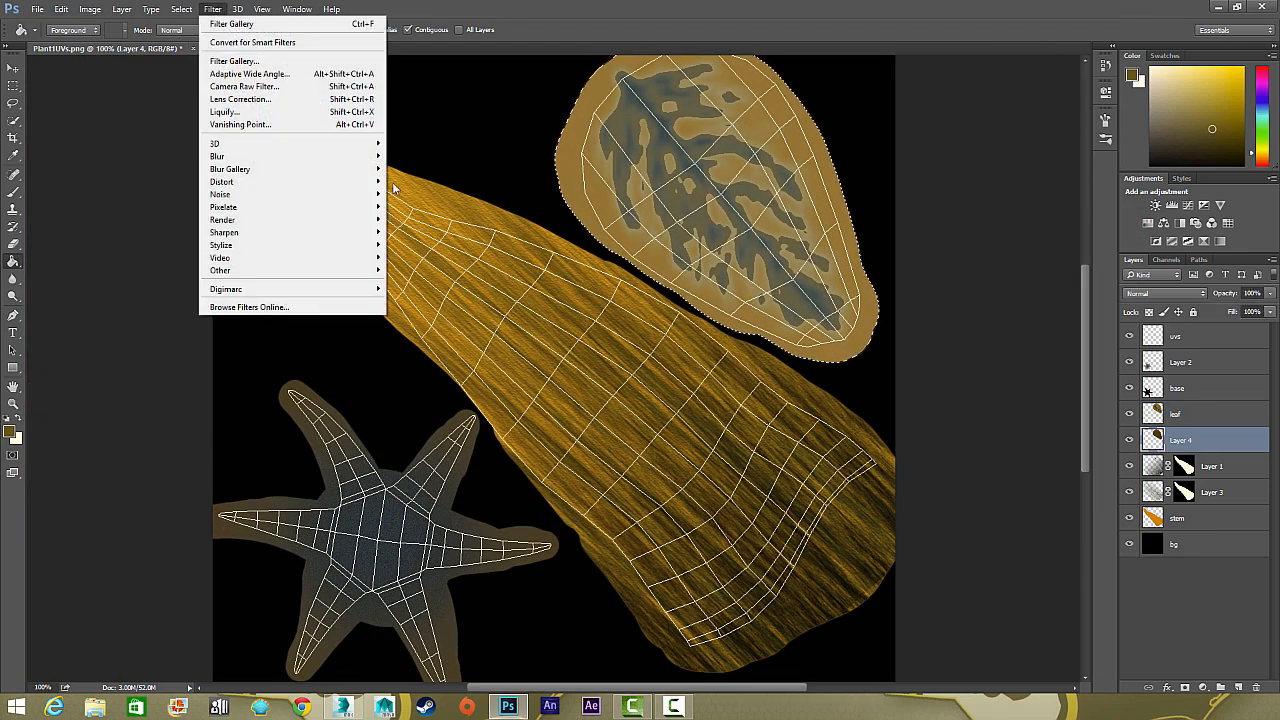
pyautogui.click(234, 61)
pyautogui.click(857, 252)
pyautogui.click(828, 350)
pyautogui.click(905, 421)
pyautogui.click(1029, 110)
pyautogui.click(1029, 150)
pyautogui.moveTo(1021, 139); pyautogui.dragTo(992, 141)
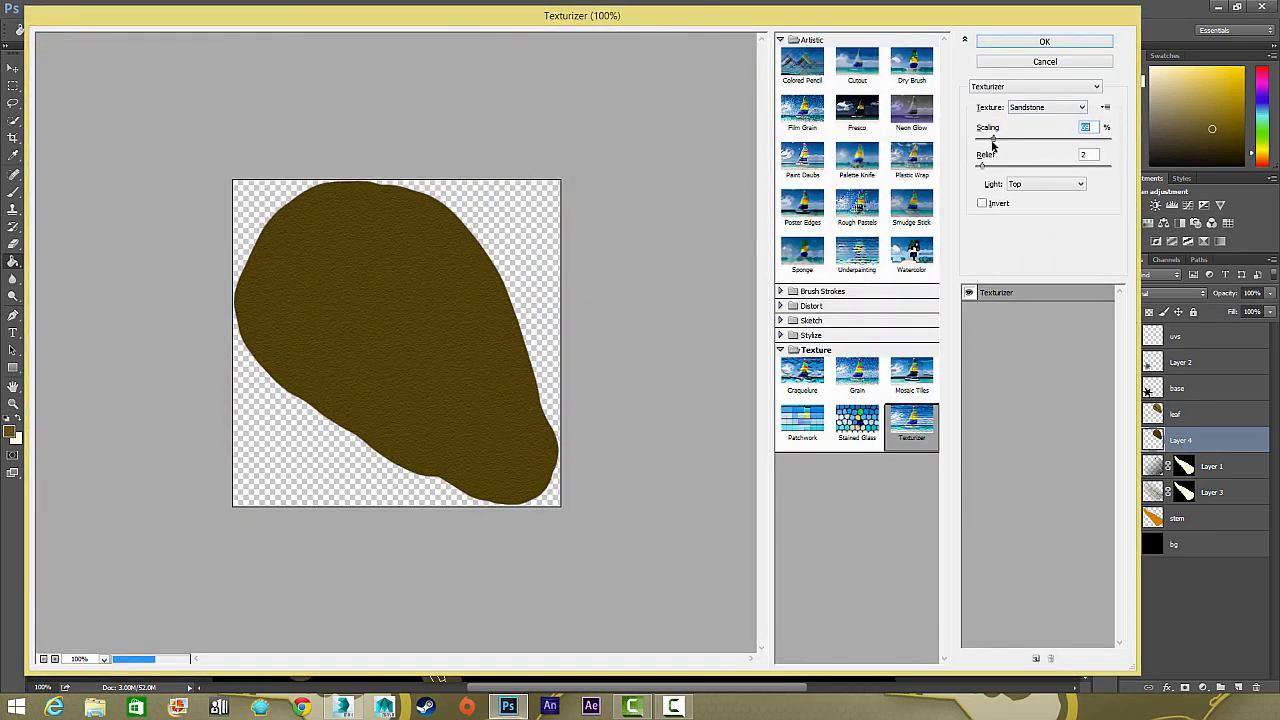
pyautogui.click(1044, 41)
# Deselect the leaf outline and hide the UV template layer
pyautogui.hotkey('ctrl', '+')
pyautogui.hotkey('ctrl', '+')
pyautogui.moveTo(770, 140); pyautogui.dragTo(337, 505)
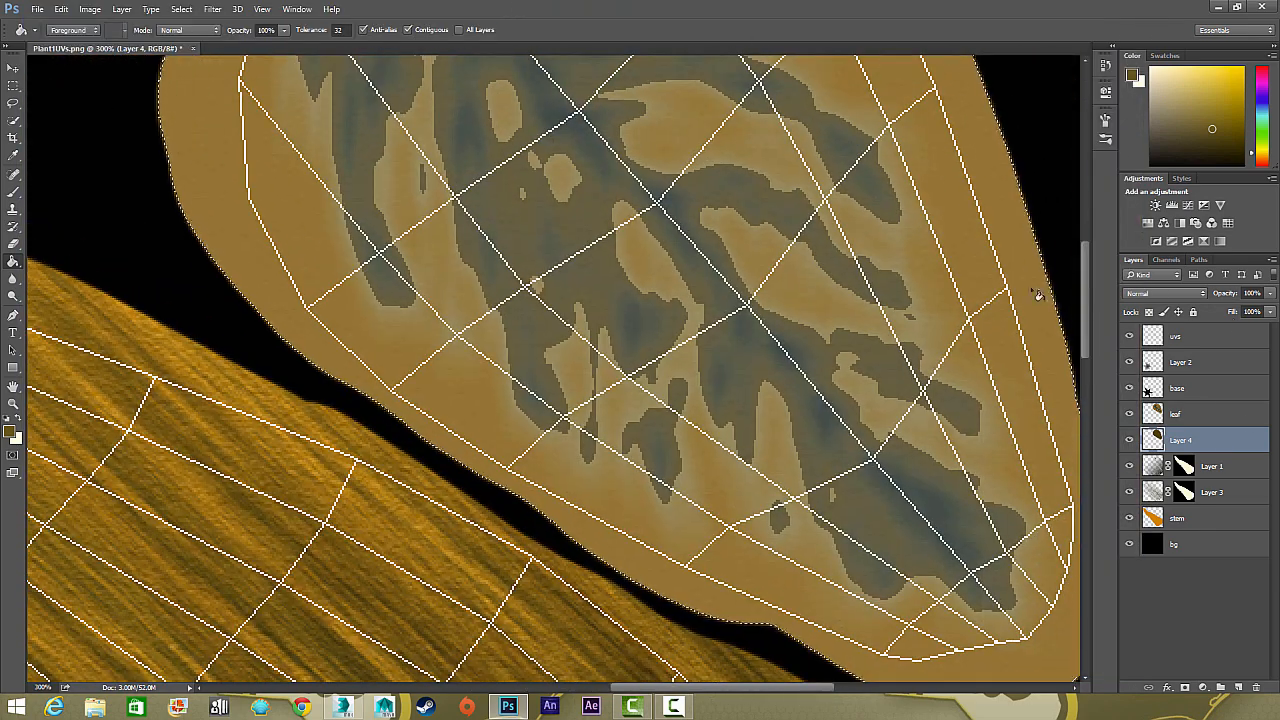
pyautogui.press('v')
pyautogui.hotkey('ctrl', '0')
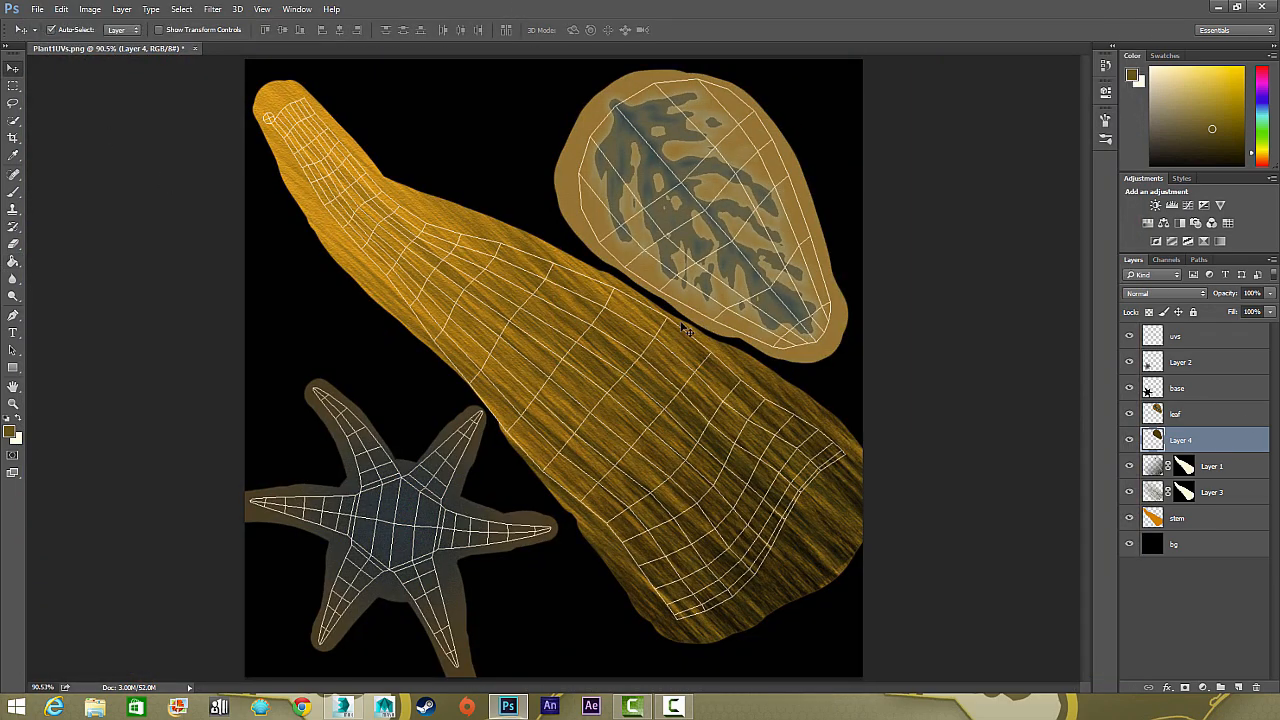
pyautogui.click(1131, 337)
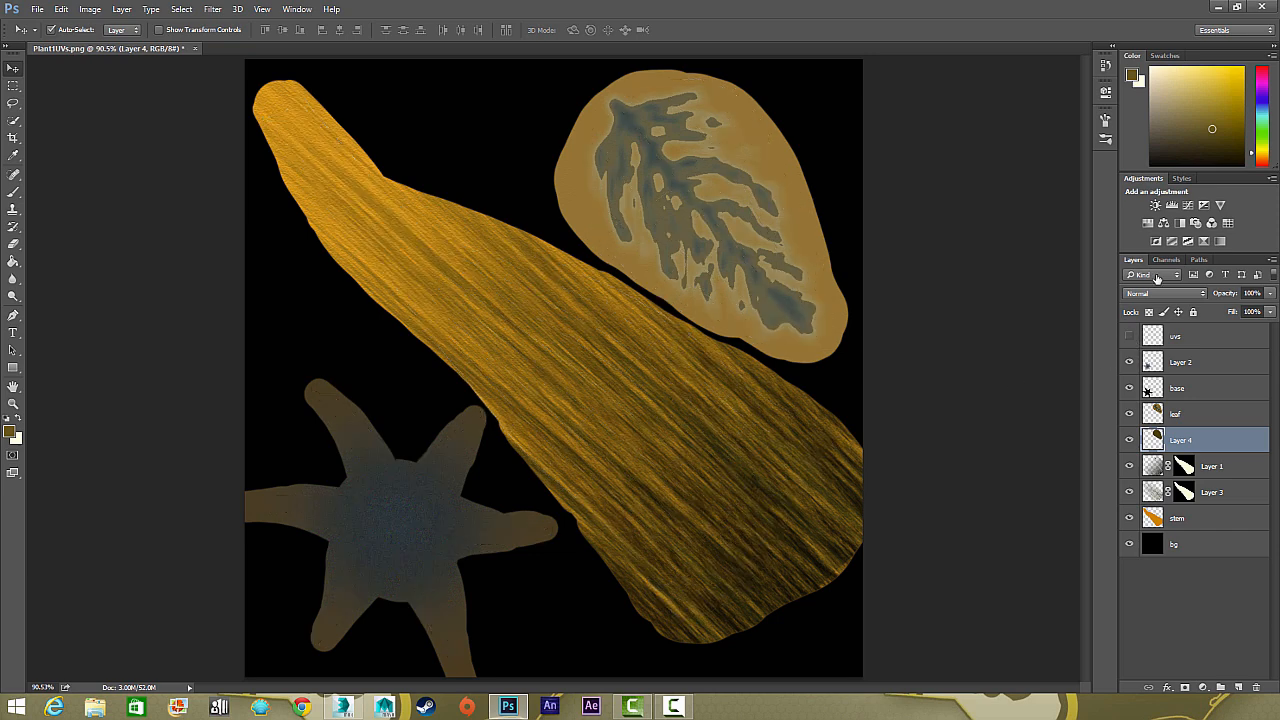
pyautogui.click(1129, 340)
pyautogui.click(1129, 340)
# Save a copy of the texture as a PNG named Plant1Diffuse in the AlienPlant folder, keeping the offered PNG options
pyautogui.click(37, 9)
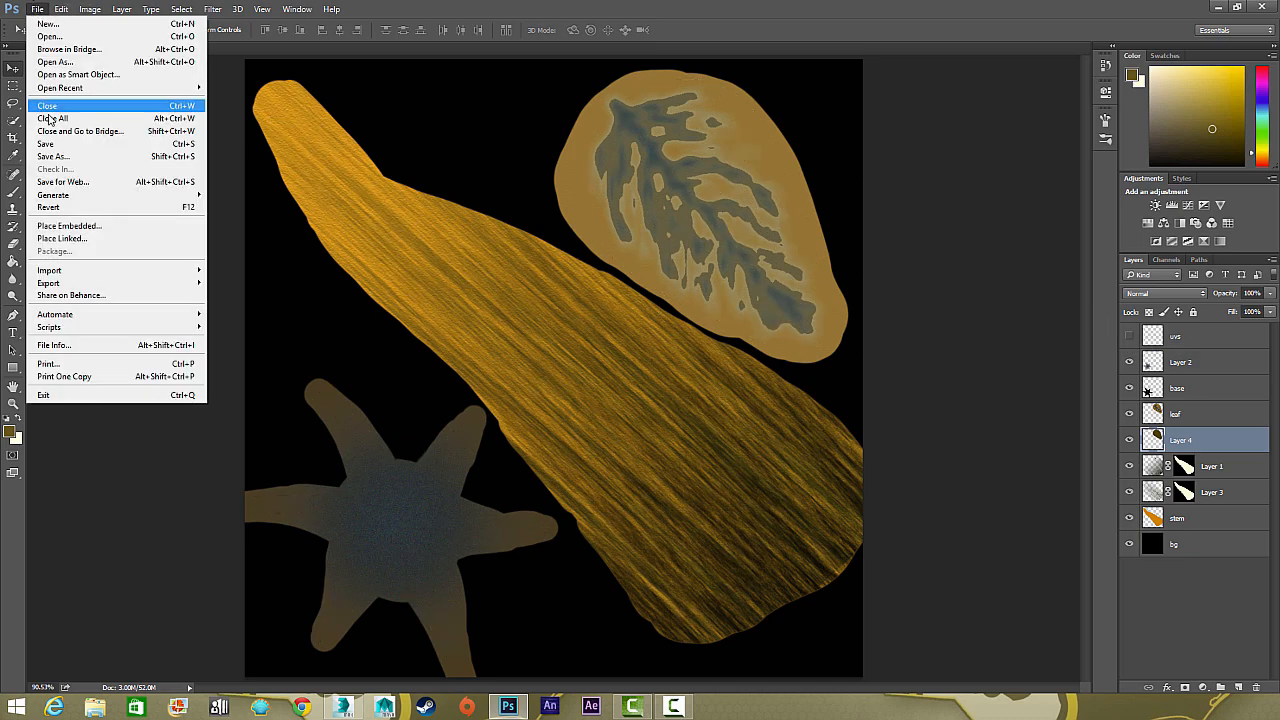
pyautogui.click(53, 157)
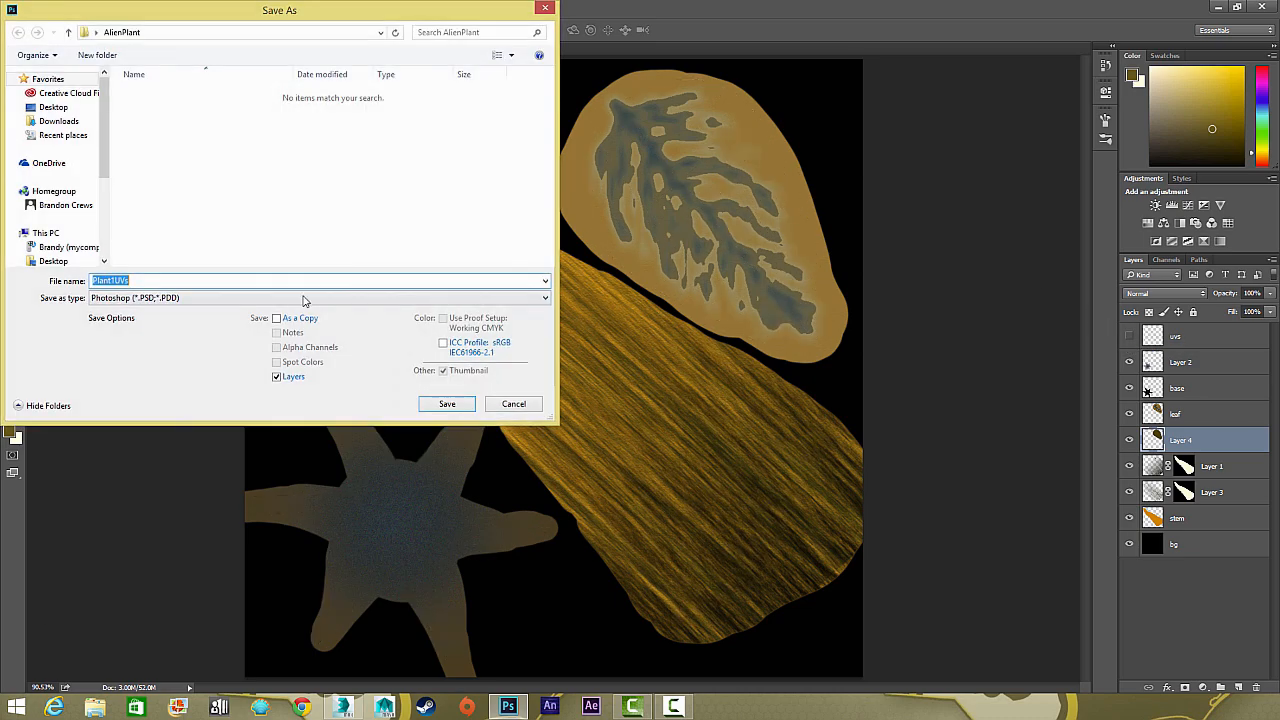
pyautogui.click(260, 299)
pyautogui.click(170, 481)
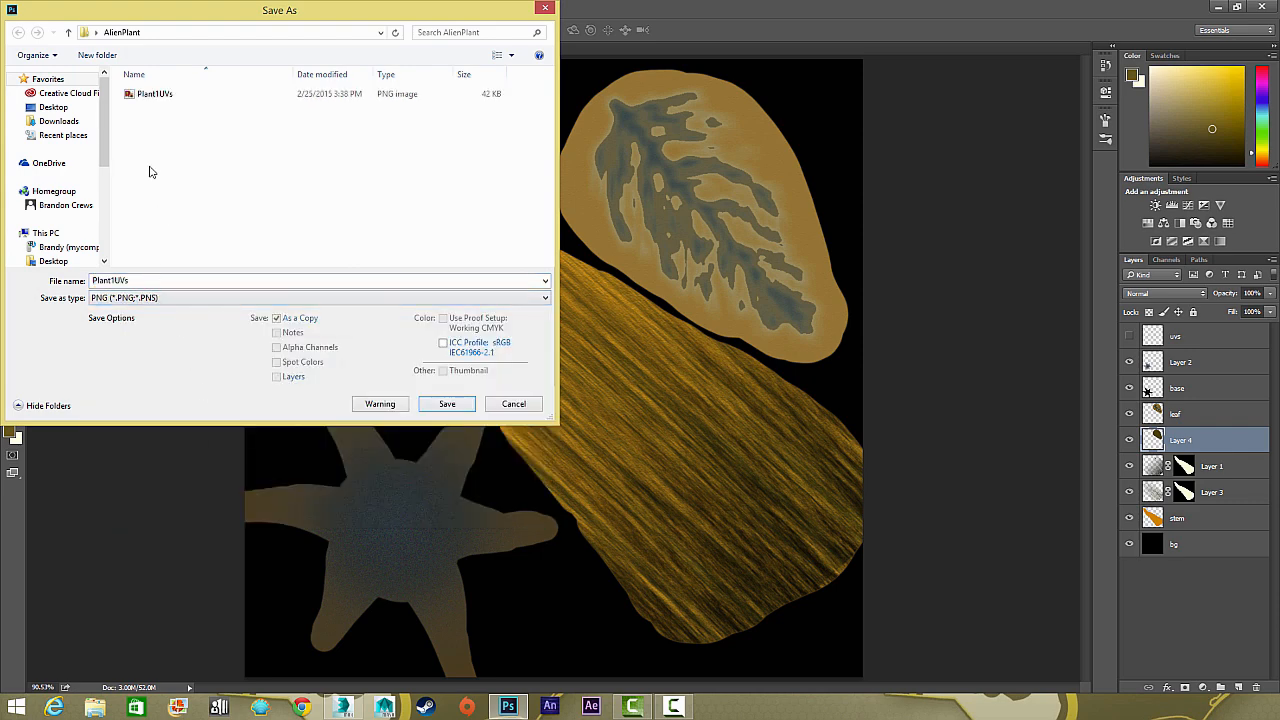
pyautogui.doubleClick(160, 283)
pyautogui.write('Plant1')
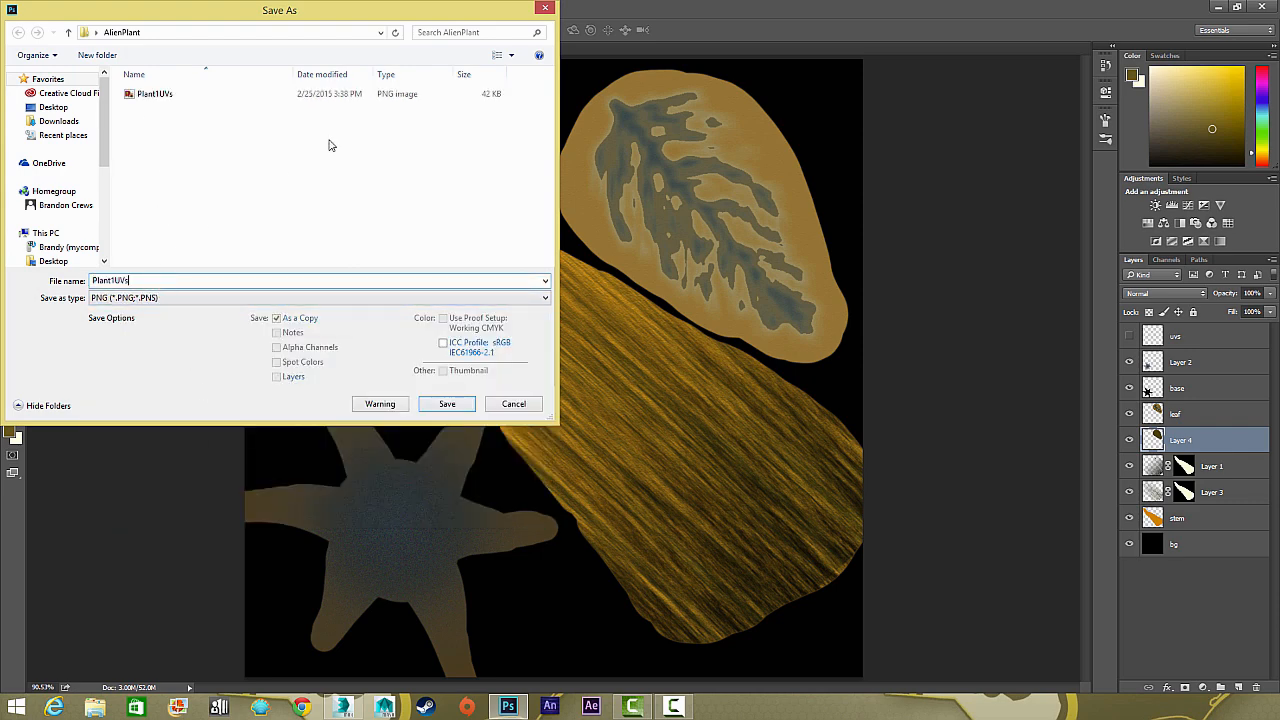
pyautogui.write('Diffuse')
pyautogui.click(447, 404)
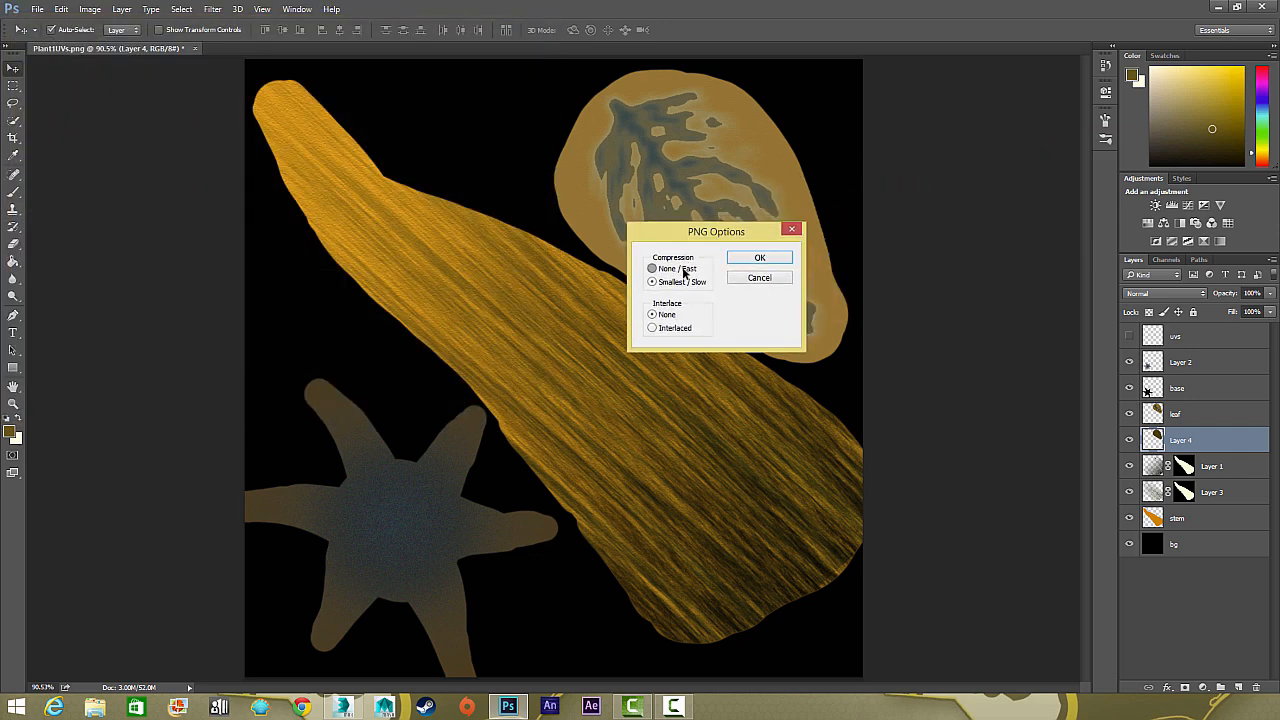
pyautogui.click(756, 262)
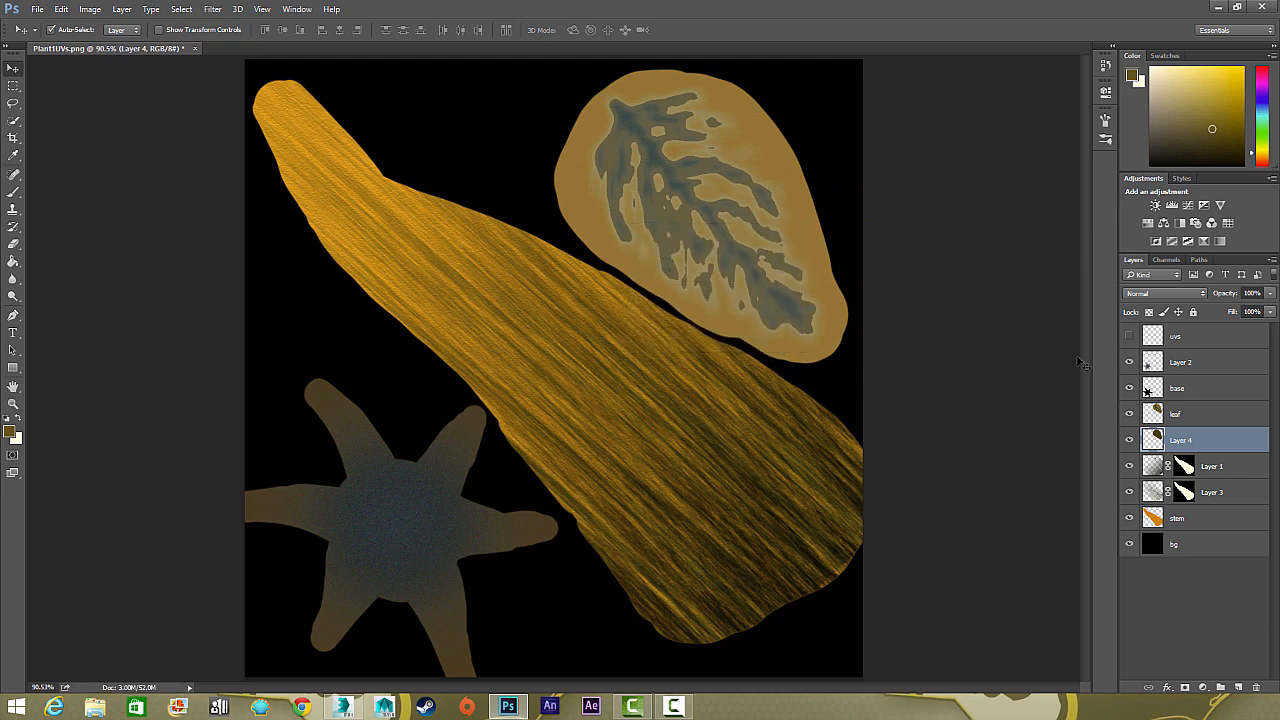
# Switch to 3ds Max, leave the Unwrap UVW vertex level and deselect all the plant objects
pyautogui.click(1178, 362)
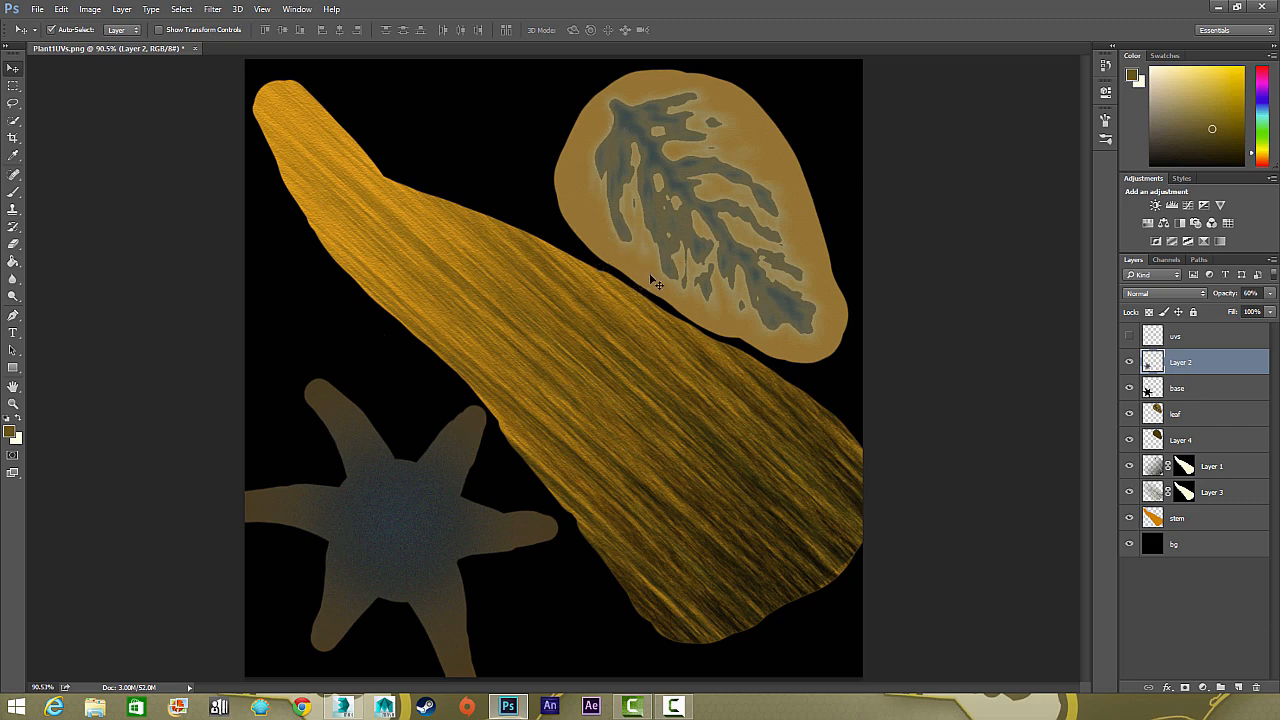
pyautogui.click(342, 708)
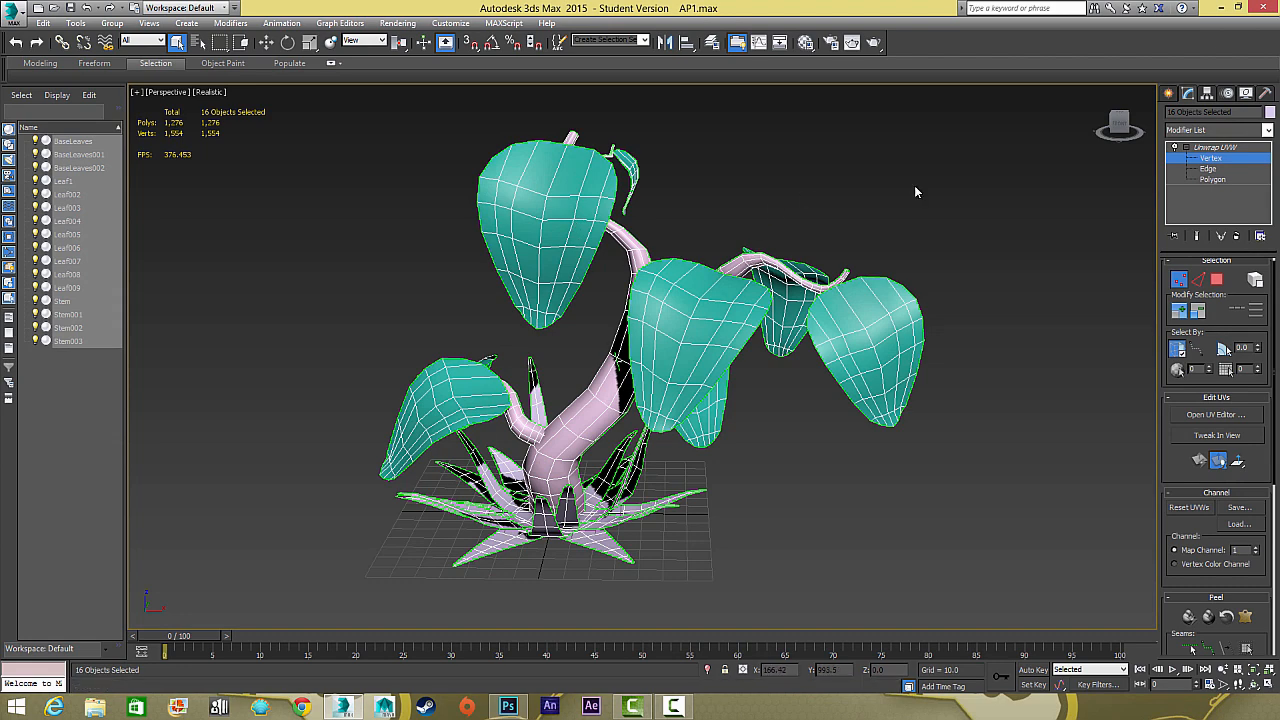
pyautogui.click(1229, 148)
pyautogui.click(1040, 150)
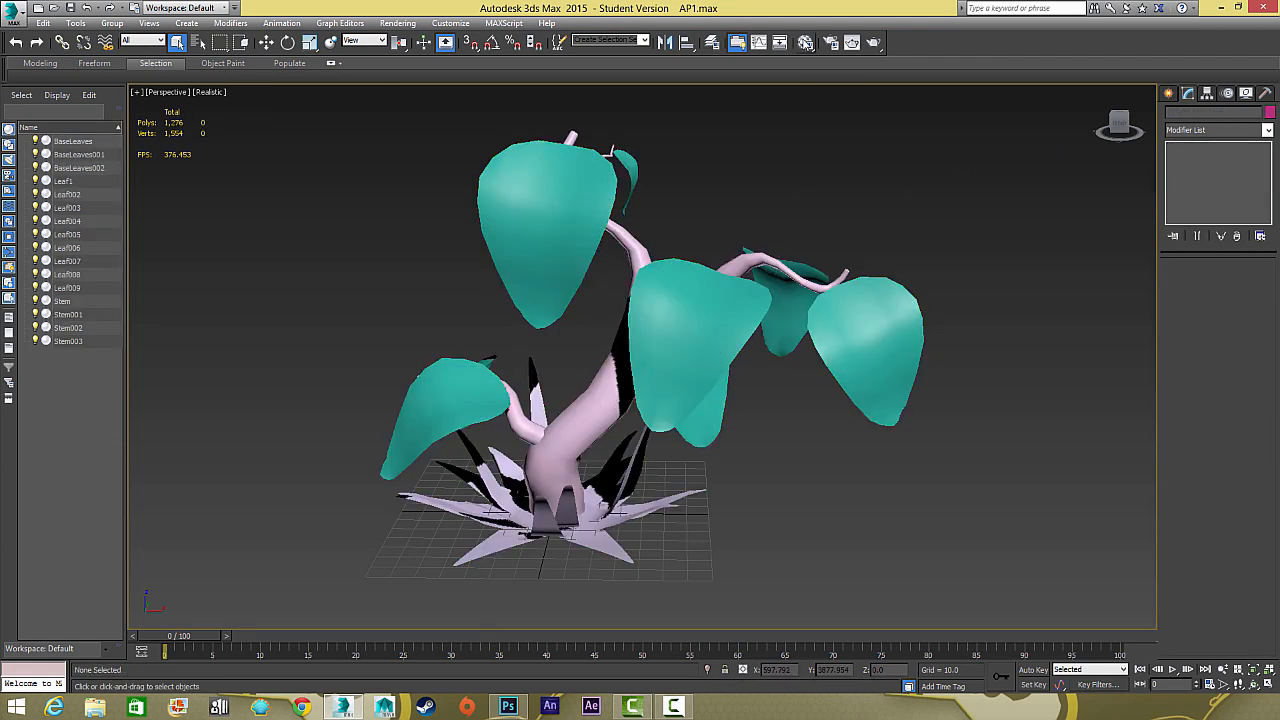
# Open the Material Editor and rename the first material Plant1
pyautogui.click(804, 42)
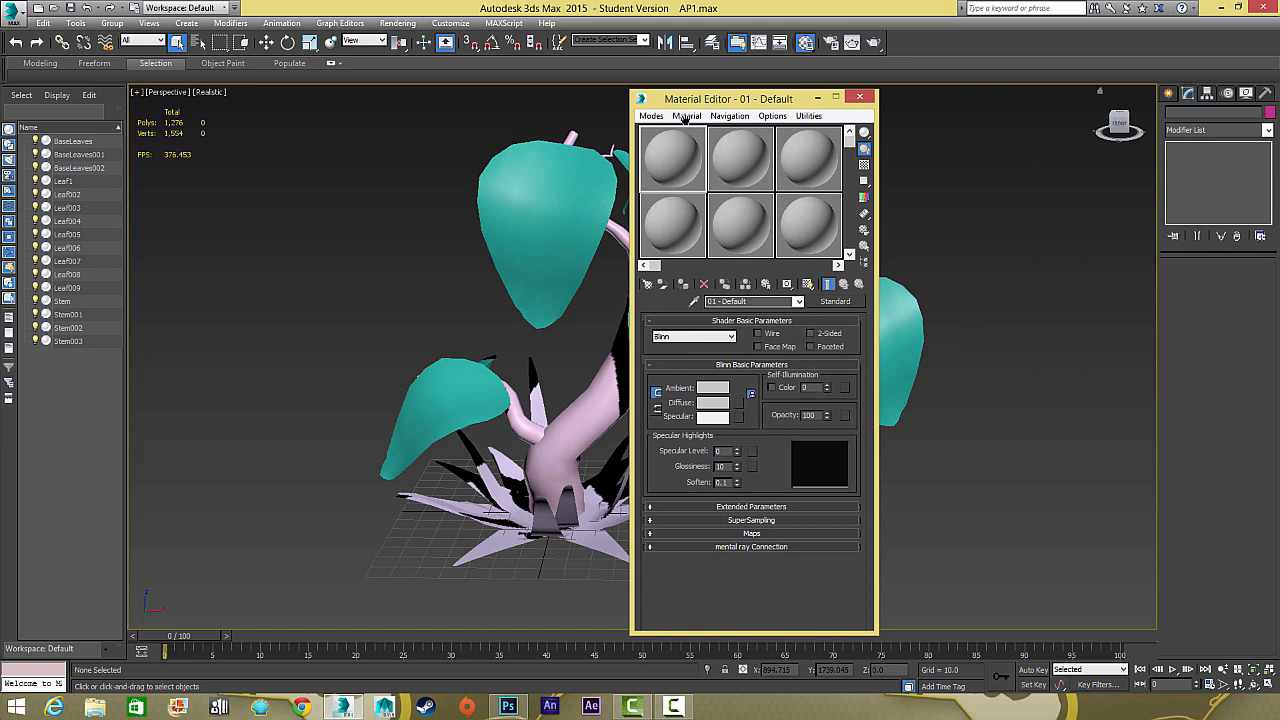
pyautogui.moveTo(697, 90); pyautogui.dragTo(755, 100)
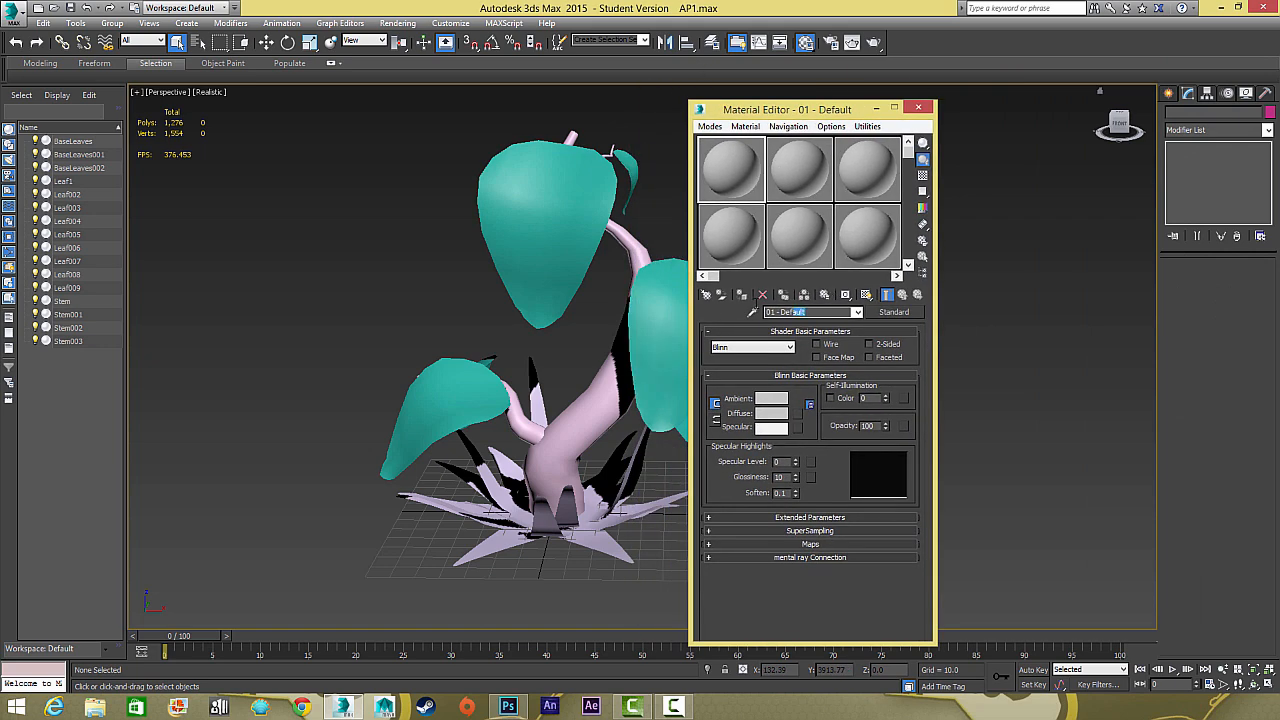
pyautogui.moveTo(782, 312); pyautogui.dragTo(681, 287)
pyautogui.write('Plant1')
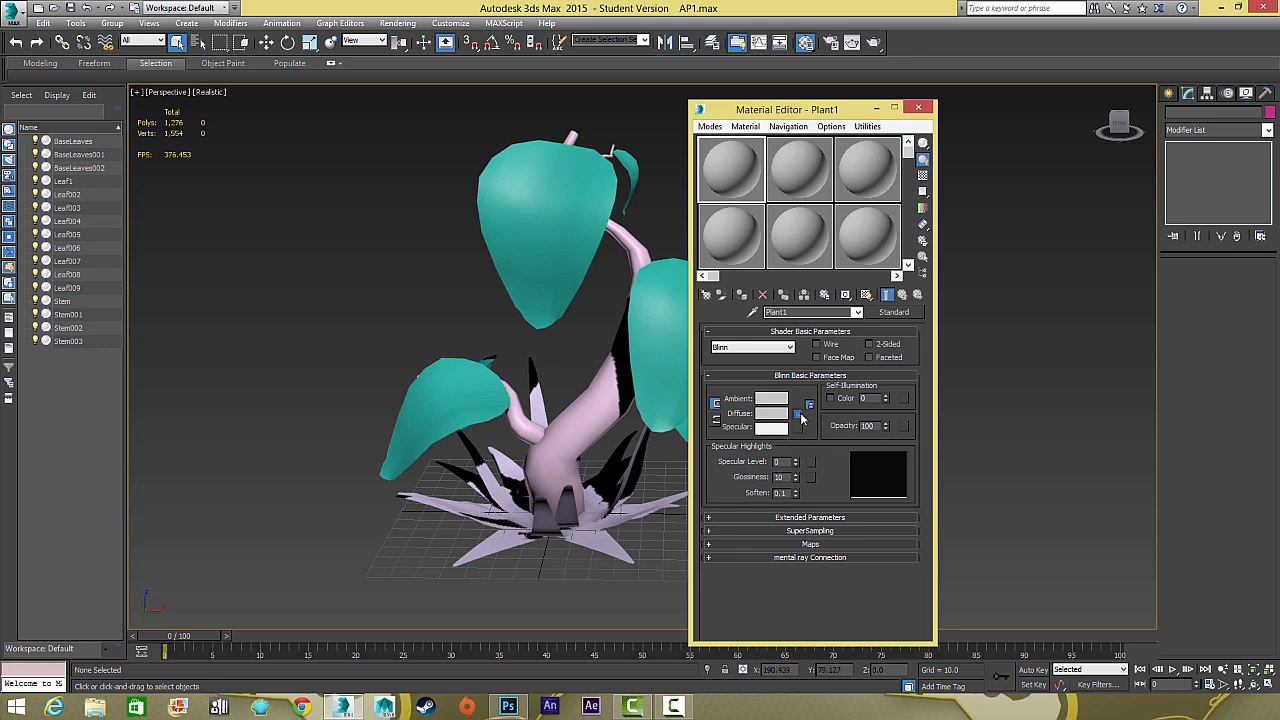
# Assign the Plant1Diffuse image from the desktop's AlienPlant folder as the Plant1 material's diffuse bitmap and return to the parent material
pyautogui.click(797, 413)
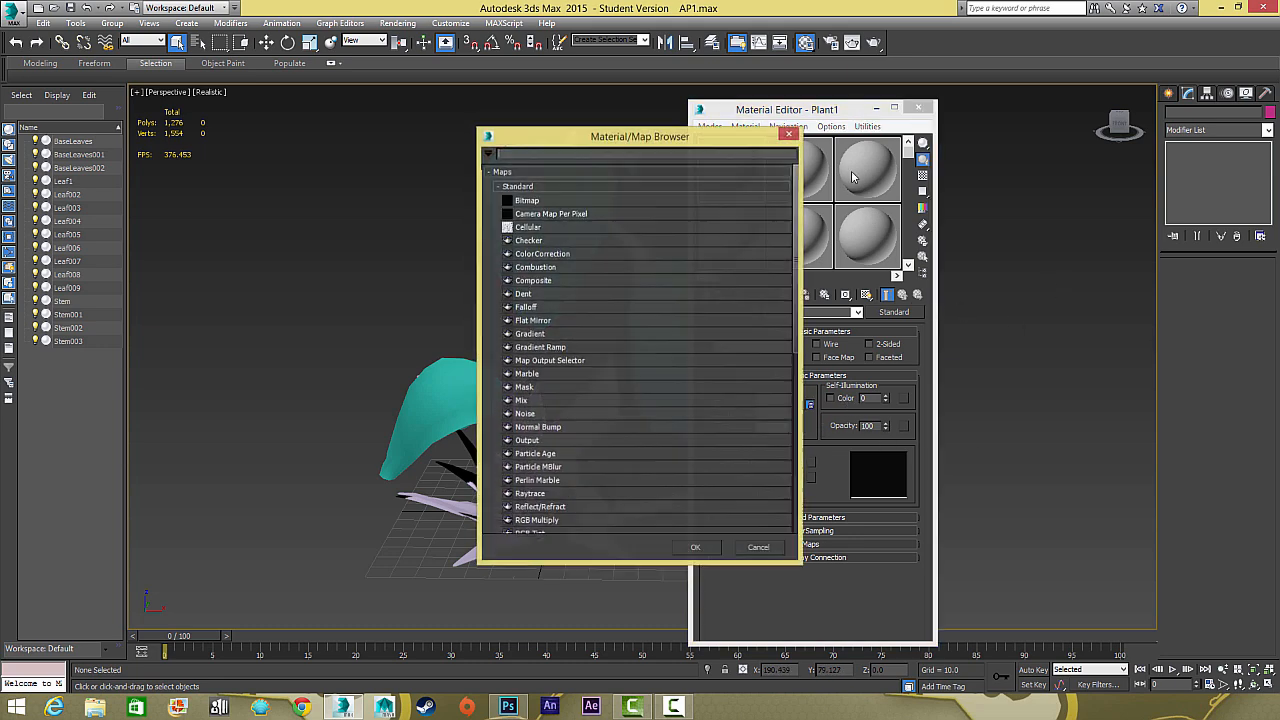
pyautogui.doubleClick(588, 204)
pyautogui.click(45, 128)
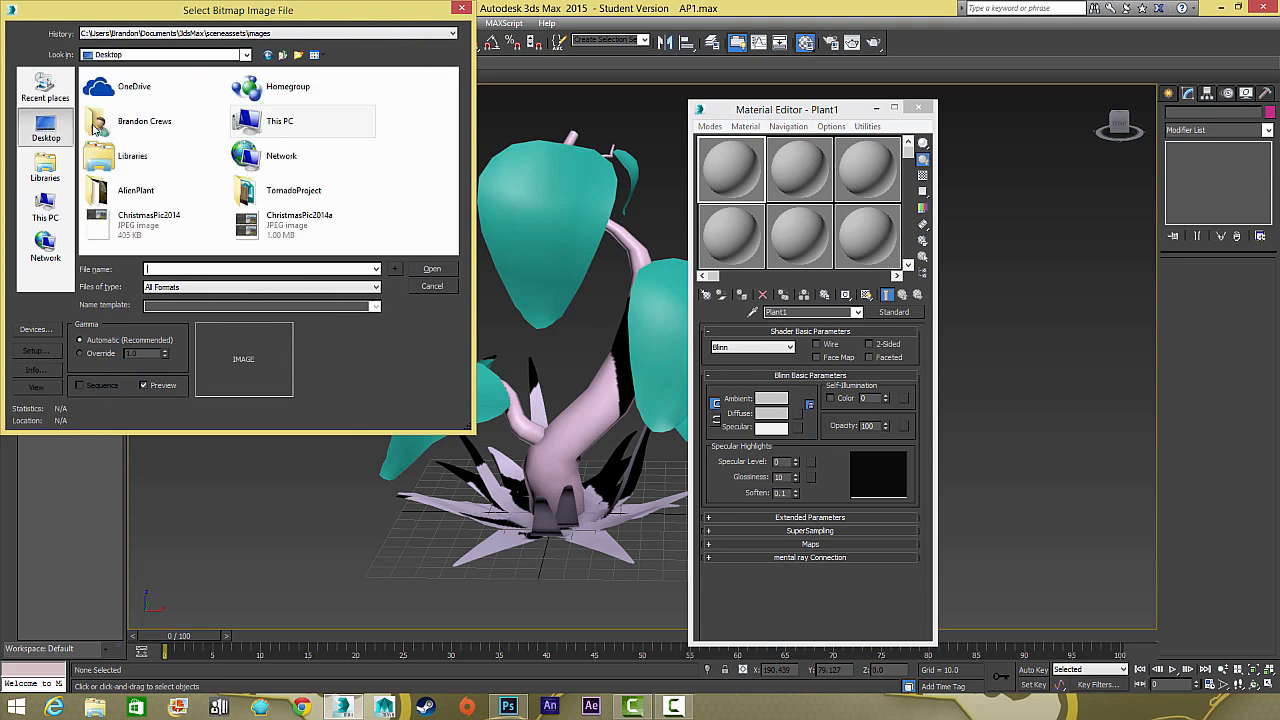
pyautogui.doubleClick(120, 190)
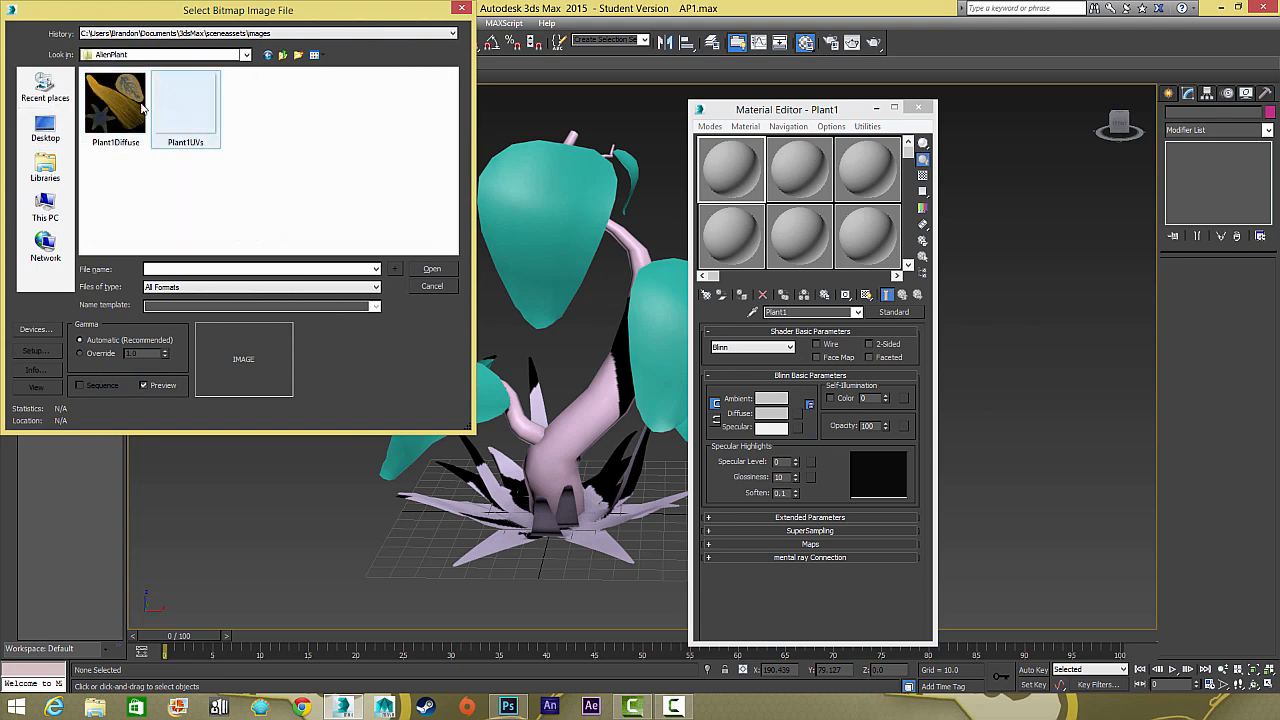
pyautogui.click(115, 106)
pyautogui.click(431, 269)
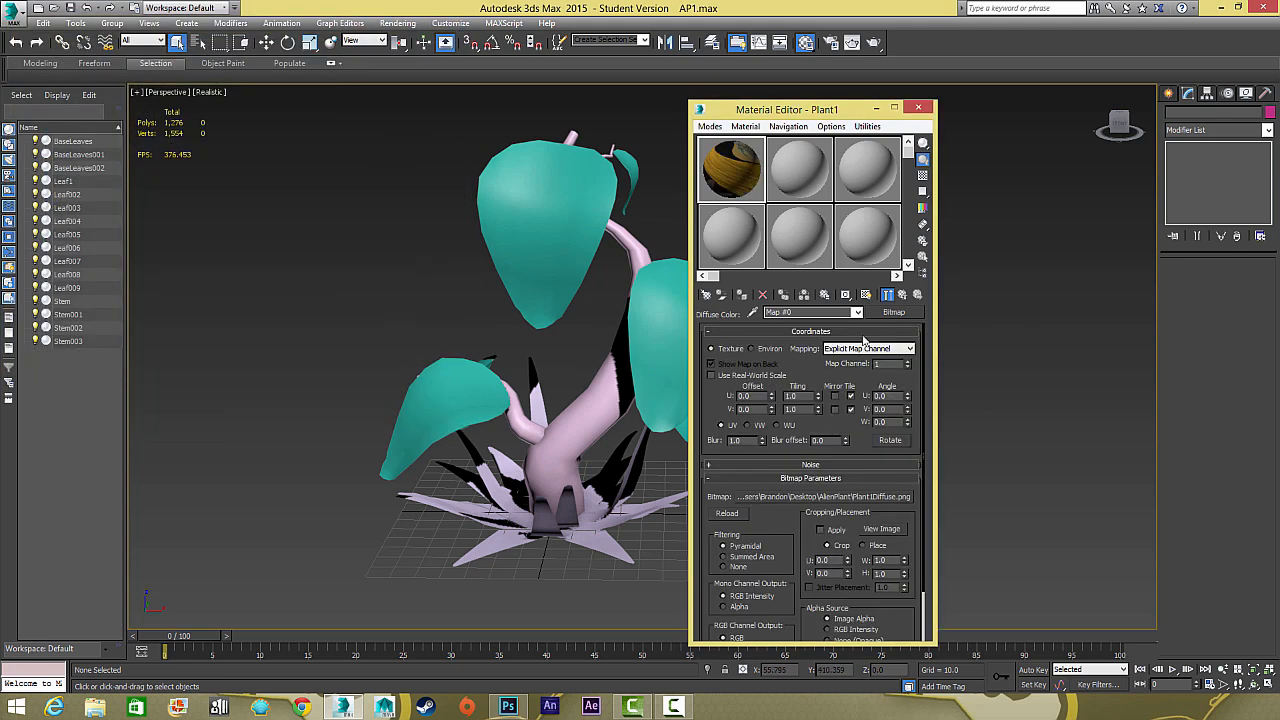
pyautogui.click(902, 304)
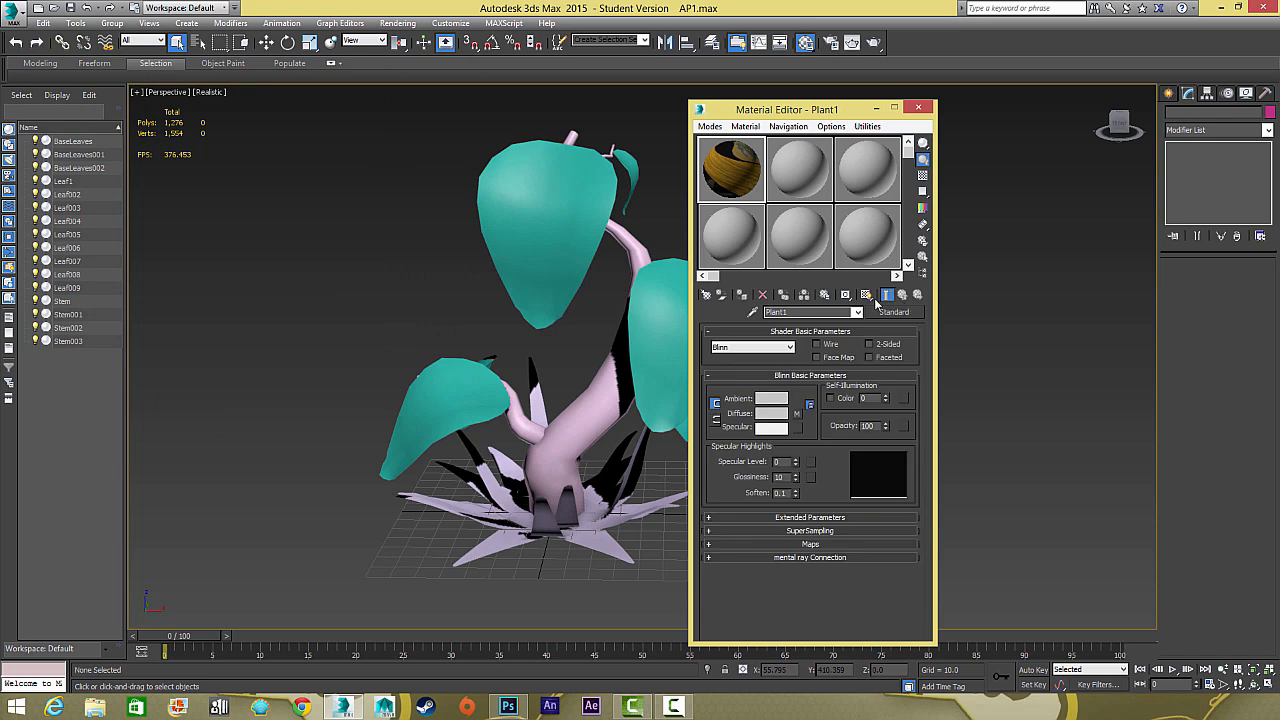
# Select all the plant objects and assign the Plant1 material to them
pyautogui.moveTo(850, 110); pyautogui.dragTo(1050, 96)
pyautogui.scroll(-10, 312, 183)
pyautogui.moveTo(312, 183); pyautogui.dragTo(525, 272)
pyautogui.scroll(4, 525, 272)
pyautogui.moveTo(448, 220); pyautogui.dragTo(712, 377)
pyautogui.press('z')
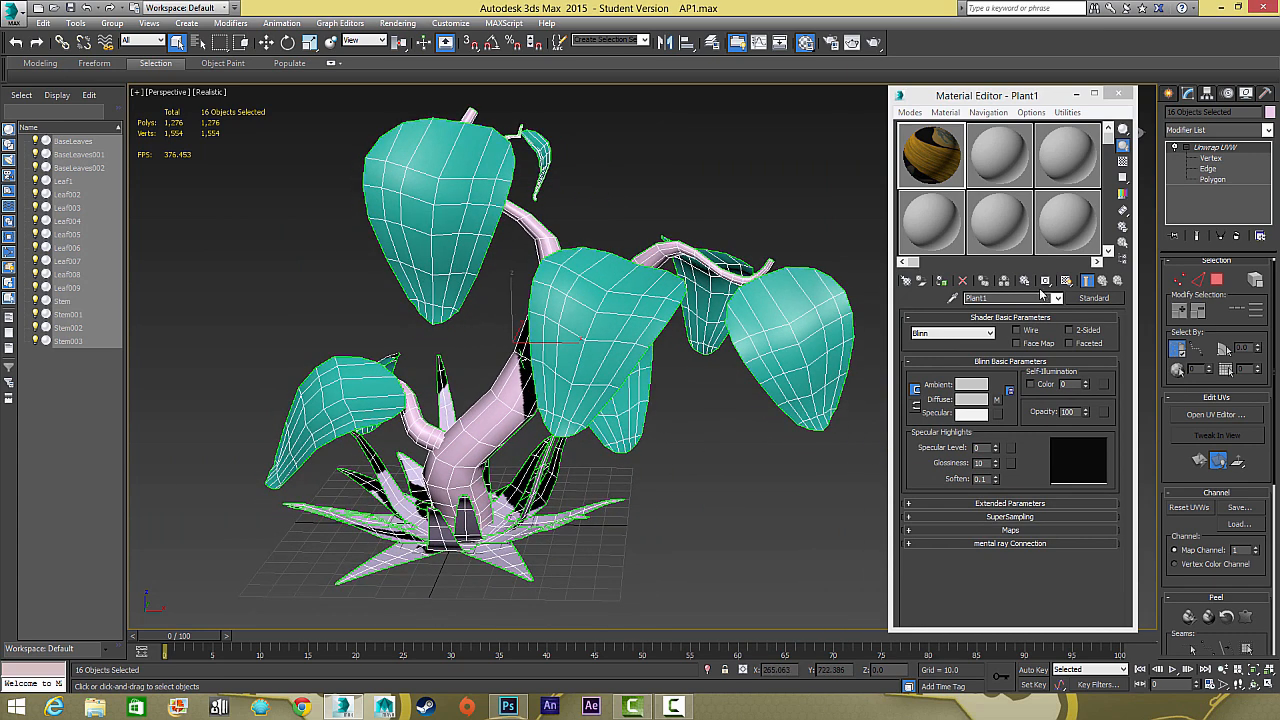
pyautogui.click(940, 281)
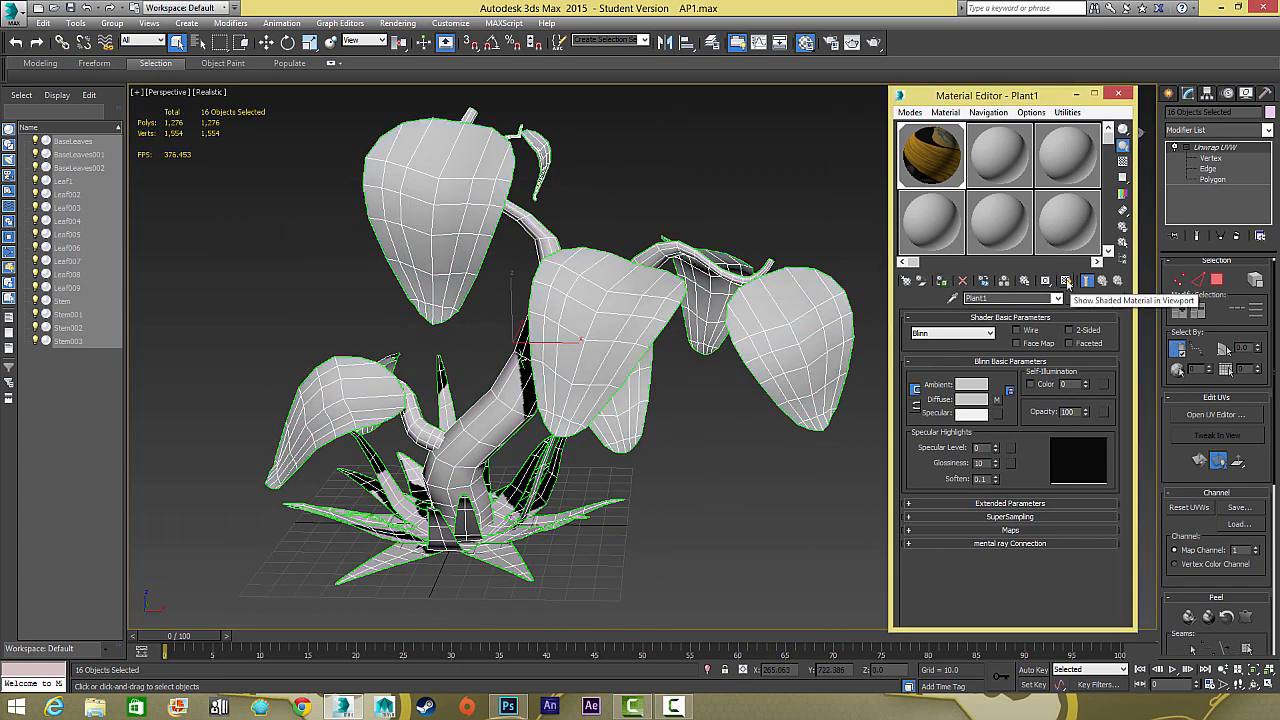
# Show the Plant1 material shaded with its texture in the viewport and make the material 2-Sided
pyautogui.click(1066, 281)
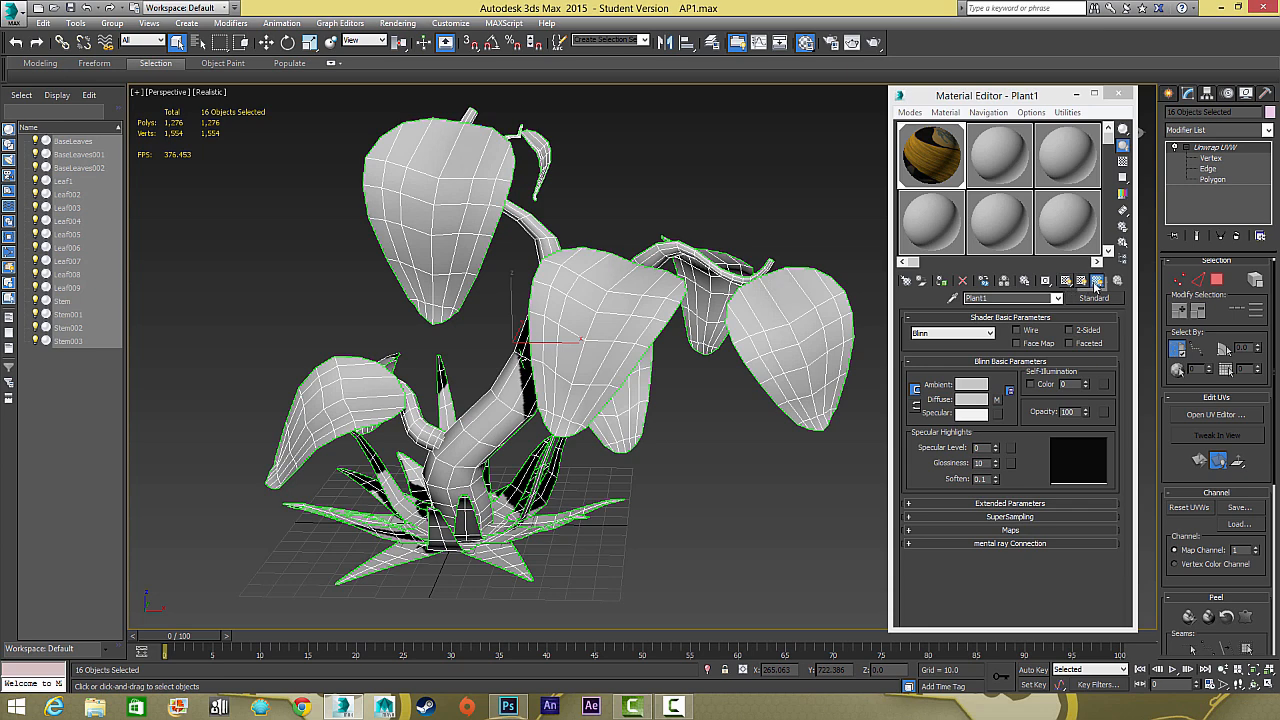
pyautogui.click(1096, 283)
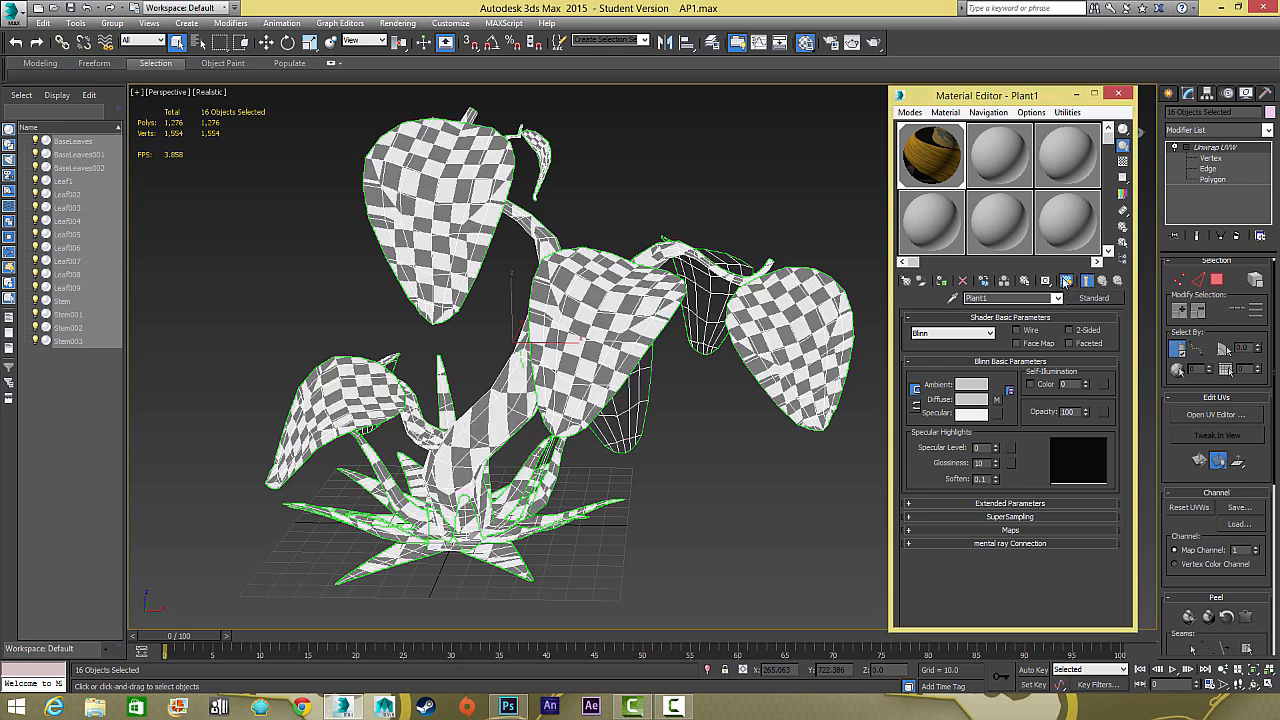
pyautogui.click(1065, 282)
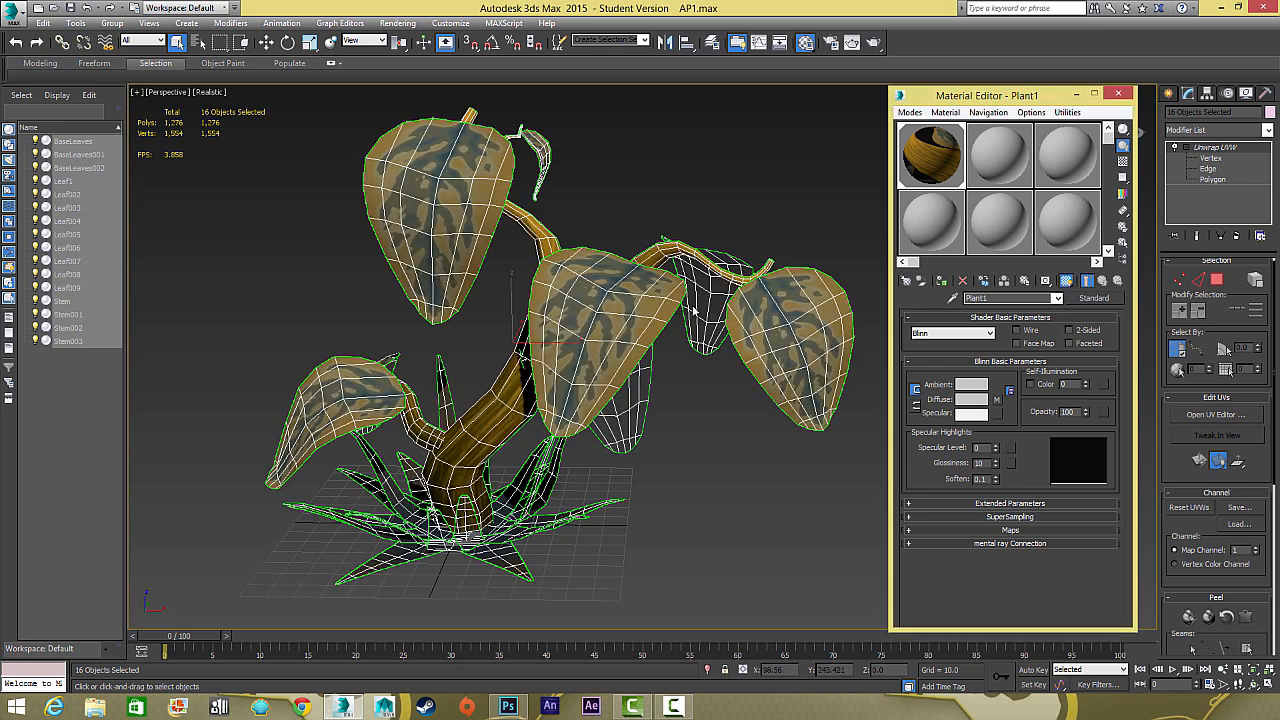
pyautogui.moveTo(712, 279); pyautogui.dragTo(762, 277)
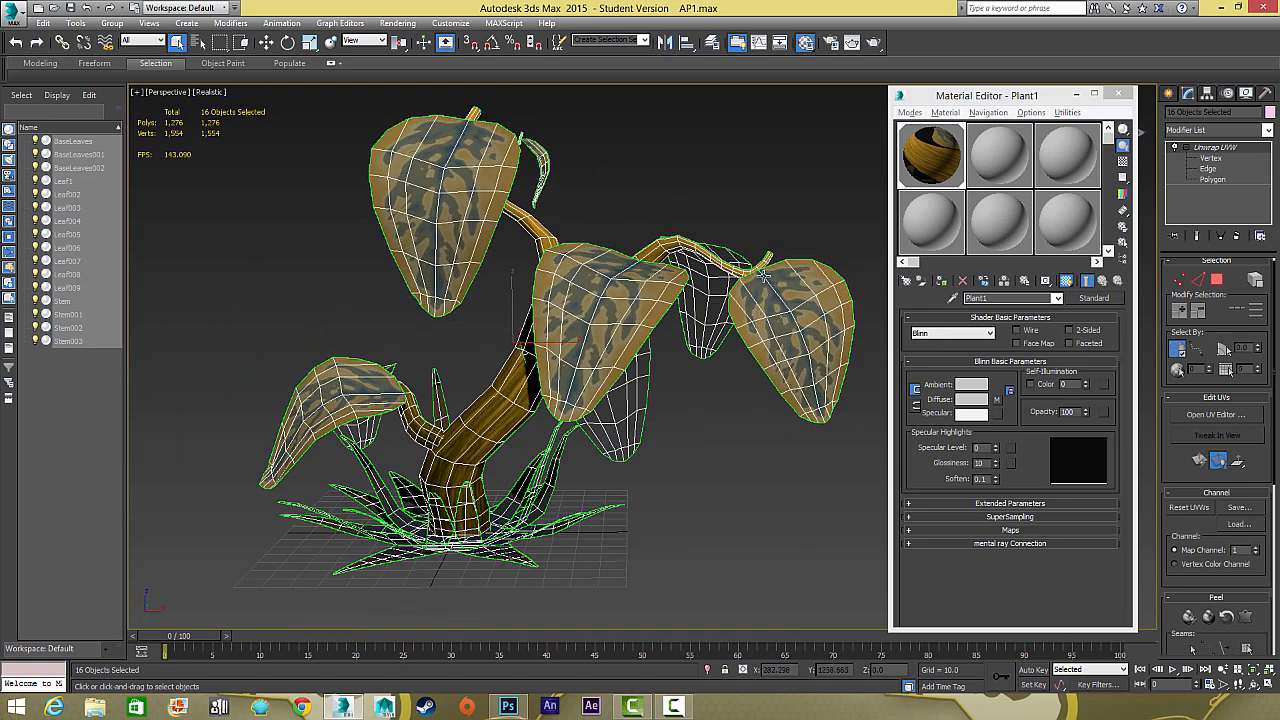
pyautogui.click(1070, 332)
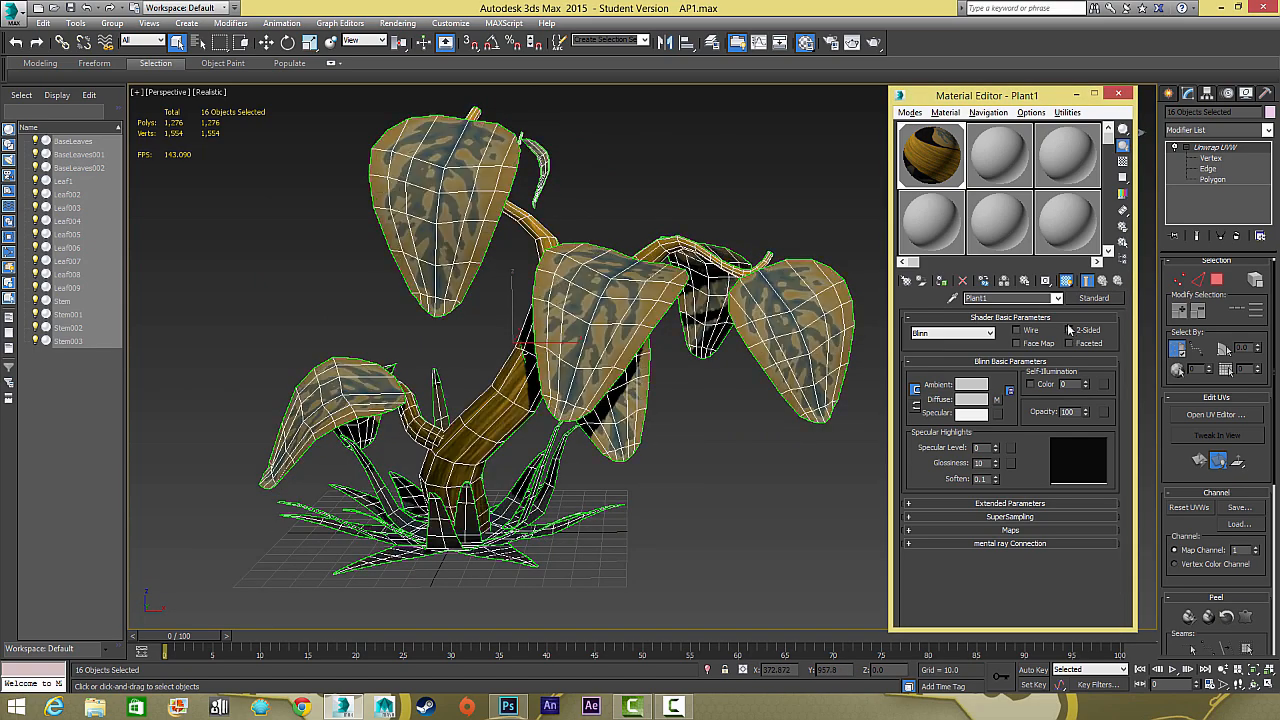
# Deselect the plant objects, look over the textured model and close the Material Editor
pyautogui.click(753, 203)
pyautogui.moveTo(777, 209); pyautogui.dragTo(675, 321)
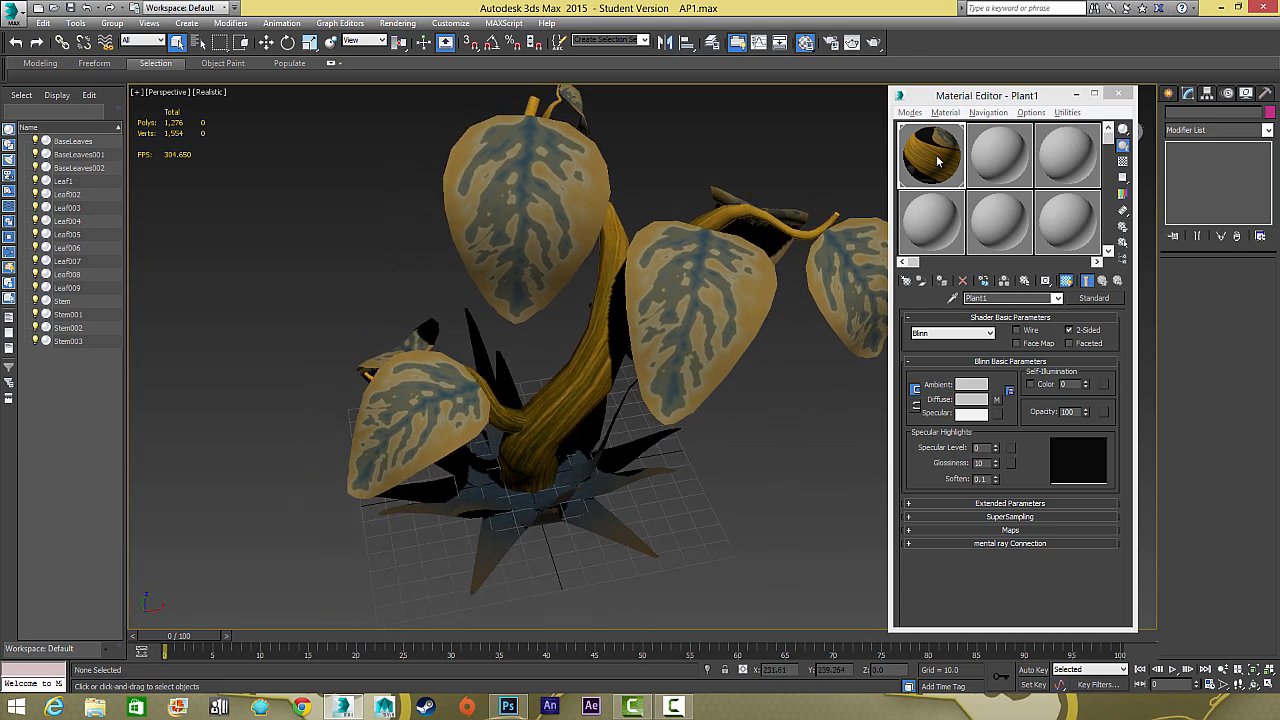
pyautogui.click(1117, 93)
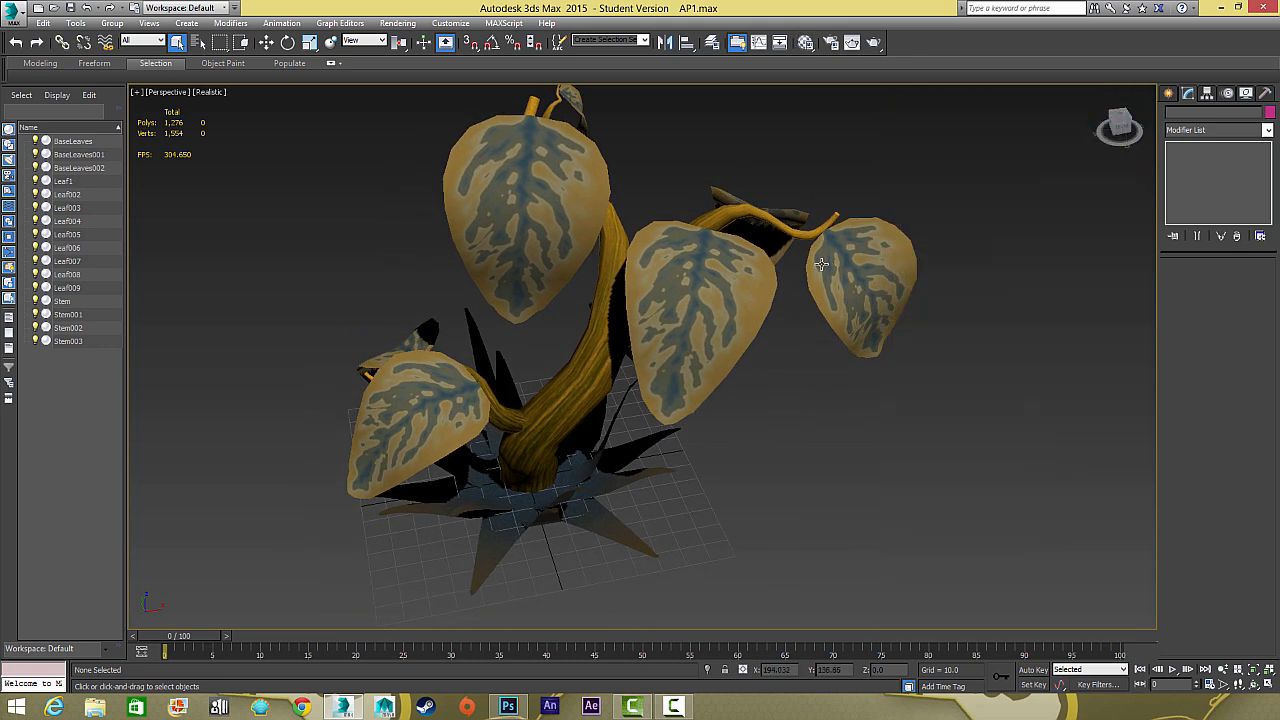
# Switch to Photoshop and move the layers from Layer 2 down to stem into a new layer group
pyautogui.click(502, 706)
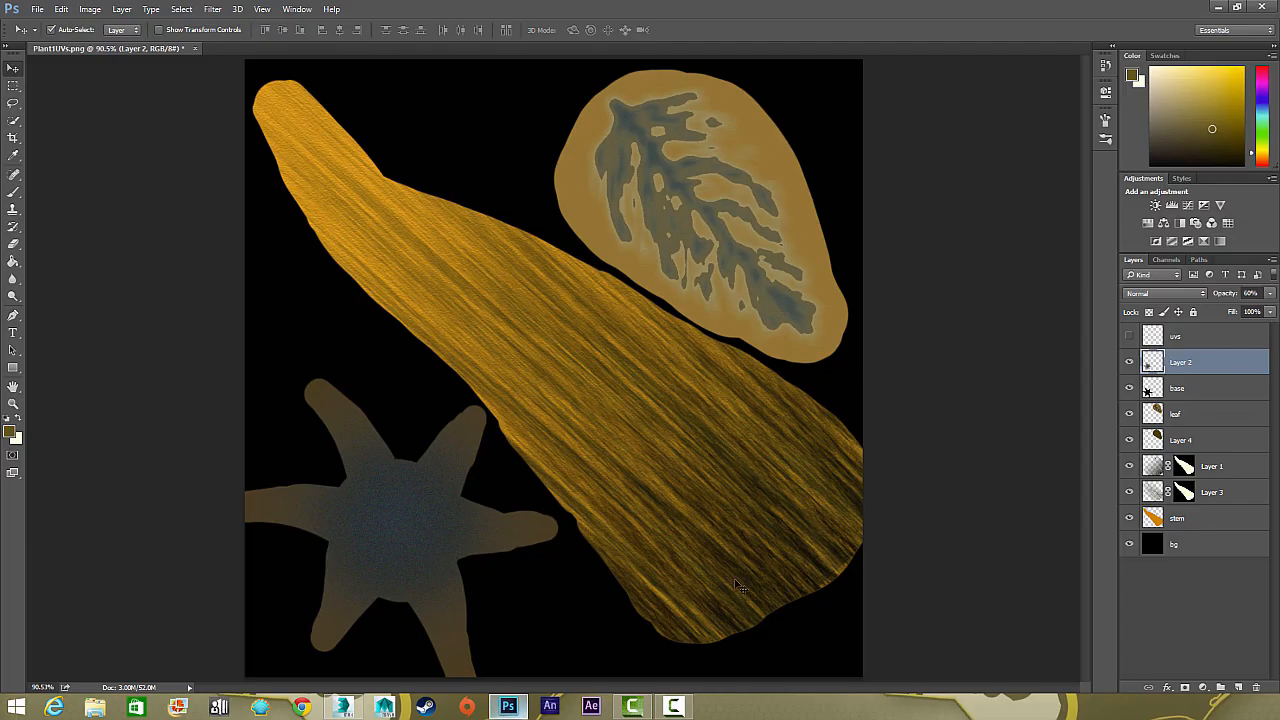
pyautogui.keyDown('shift'); pyautogui.click(1205, 517); pyautogui.keyUp('shift')
pyautogui.click(1221, 688)
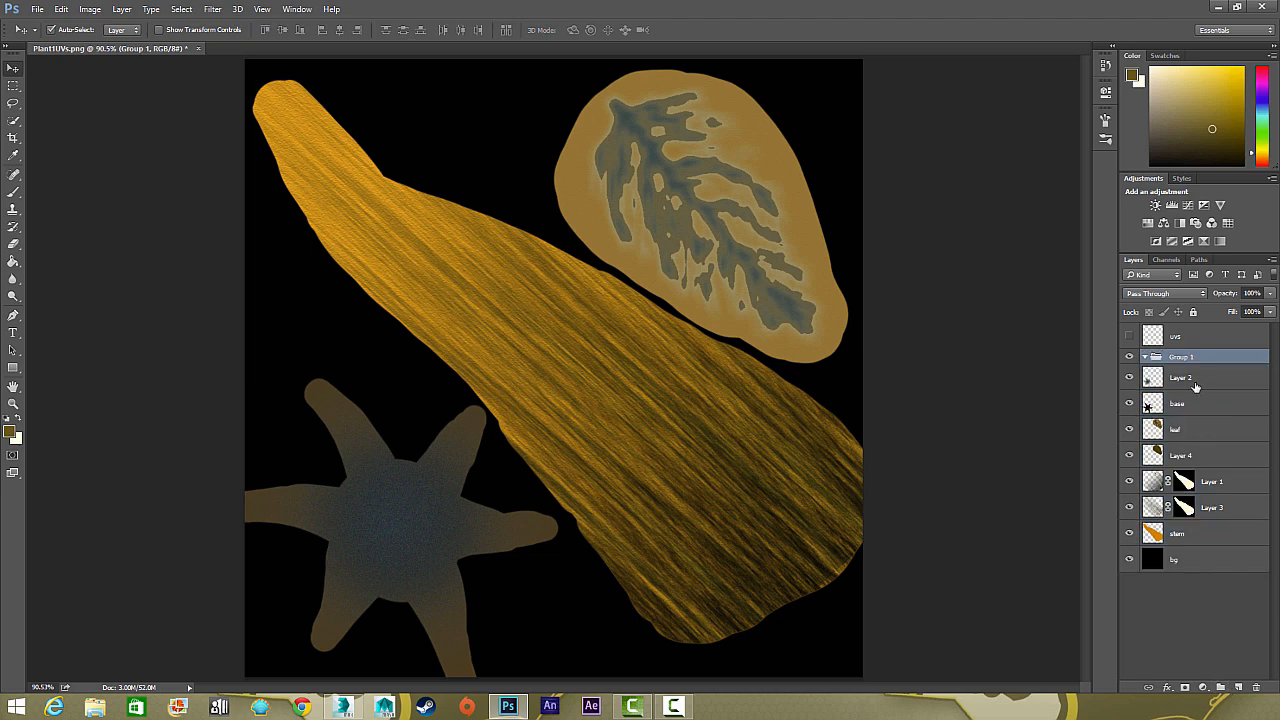
pyautogui.click(1196, 386)
pyautogui.keyDown('shift'); pyautogui.click(1200, 533); pyautogui.keyUp('shift')
pyautogui.moveTo(1202, 397); pyautogui.dragTo(1202, 357)
# Rename the new layer group Diffuse
pyautogui.doubleClick(1200, 357)
pyautogui.write('Diff')
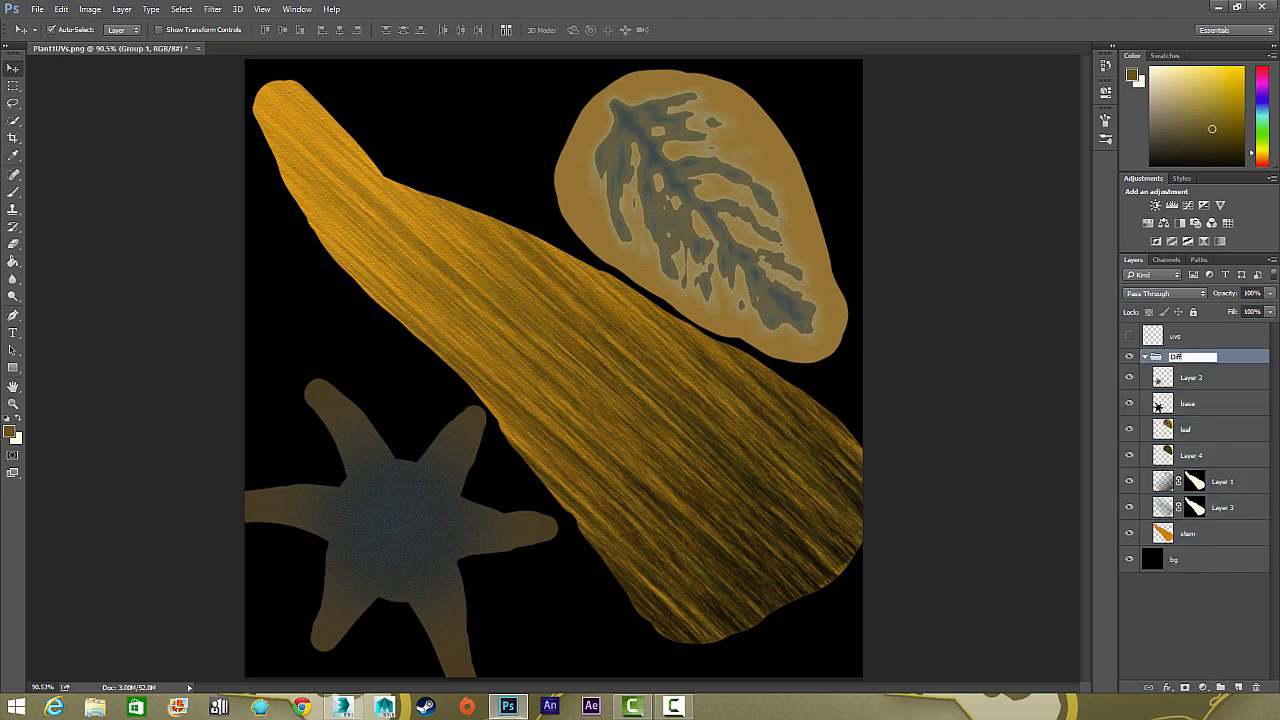
pyautogui.write('use')
pyautogui.press('Return')
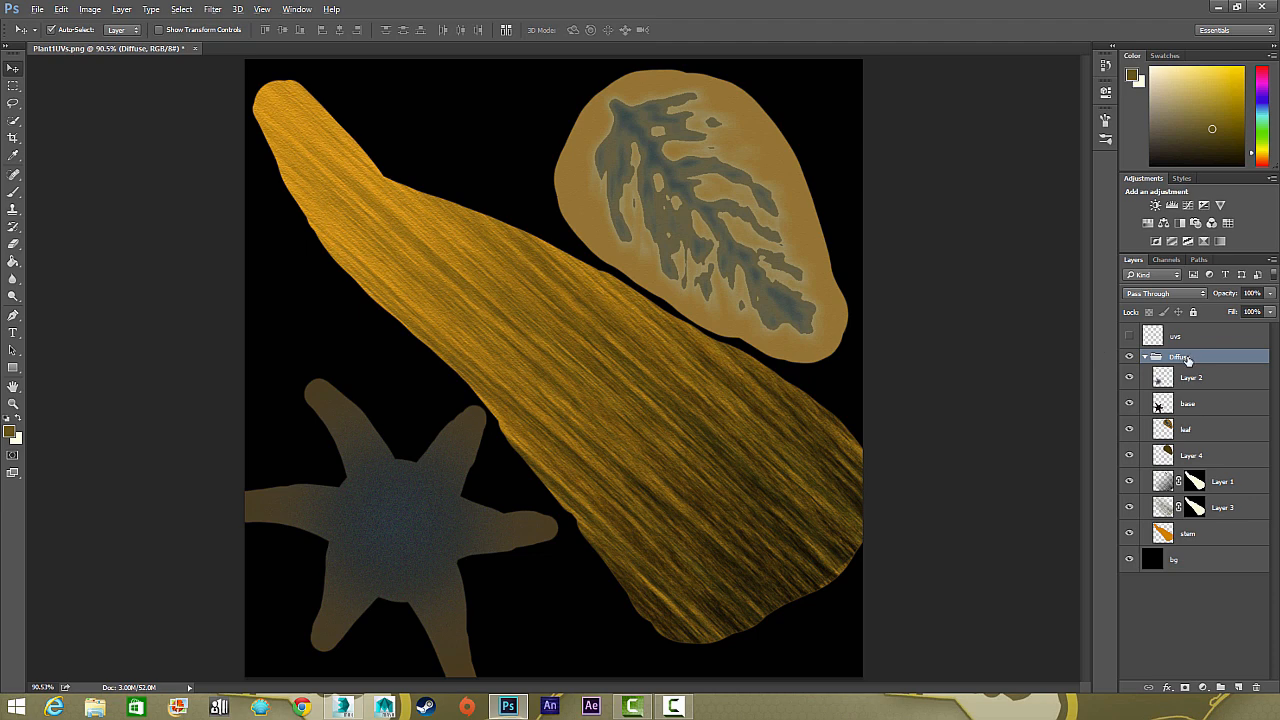
# Duplicate the Diffuse group, name the copy Opacity and hide the original group
pyautogui.moveTo(1187, 359); pyautogui.dragTo(1185, 344)
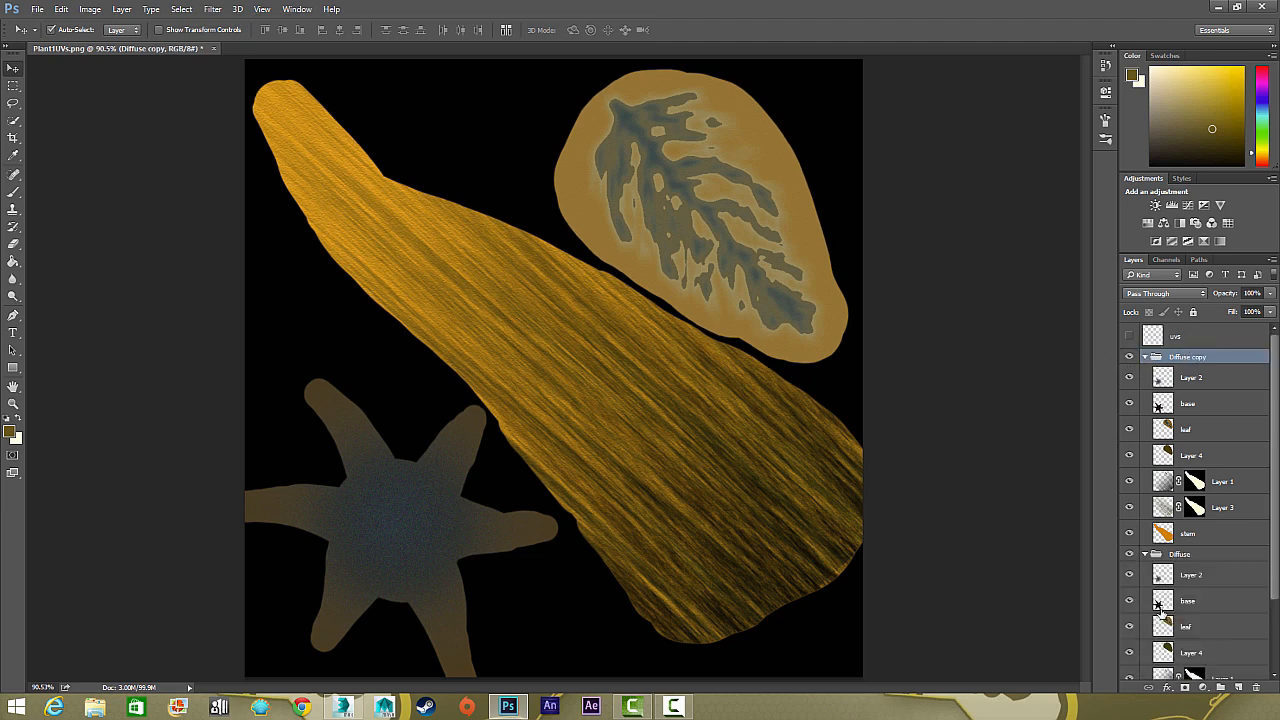
pyautogui.click(1145, 554)
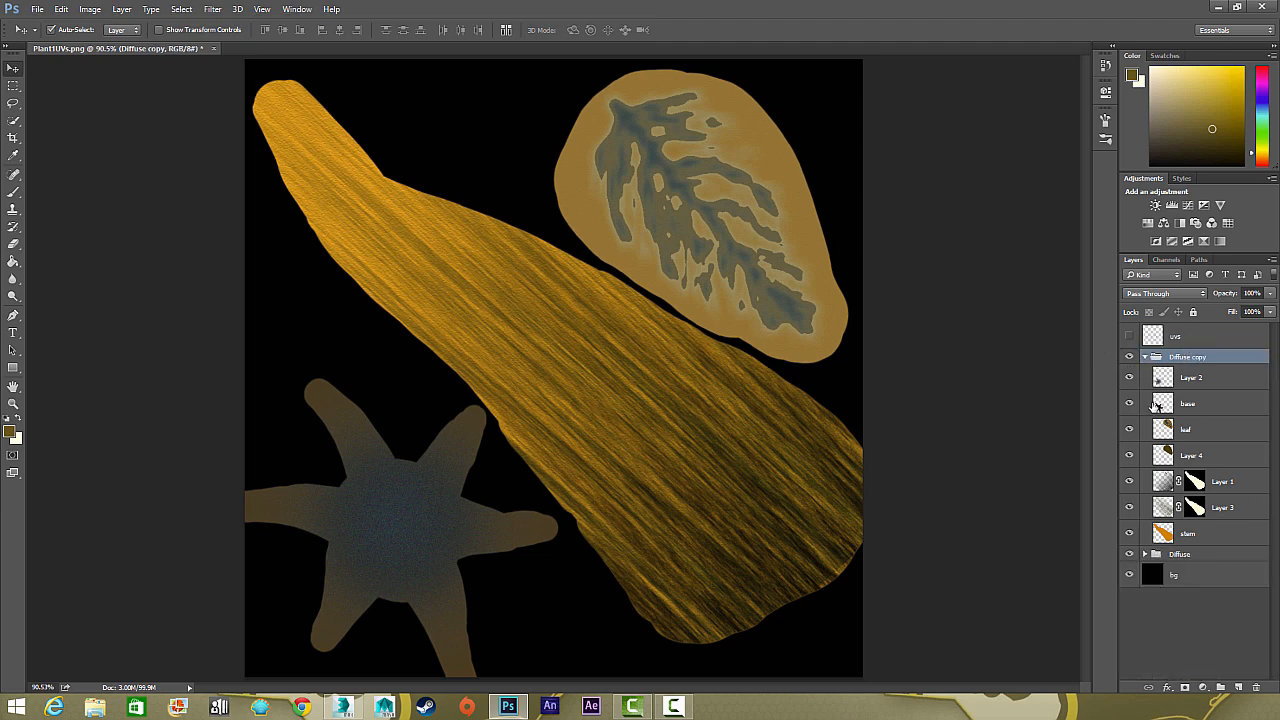
pyautogui.doubleClick(1190, 358)
pyautogui.write('Opacity')
pyautogui.press('Return')
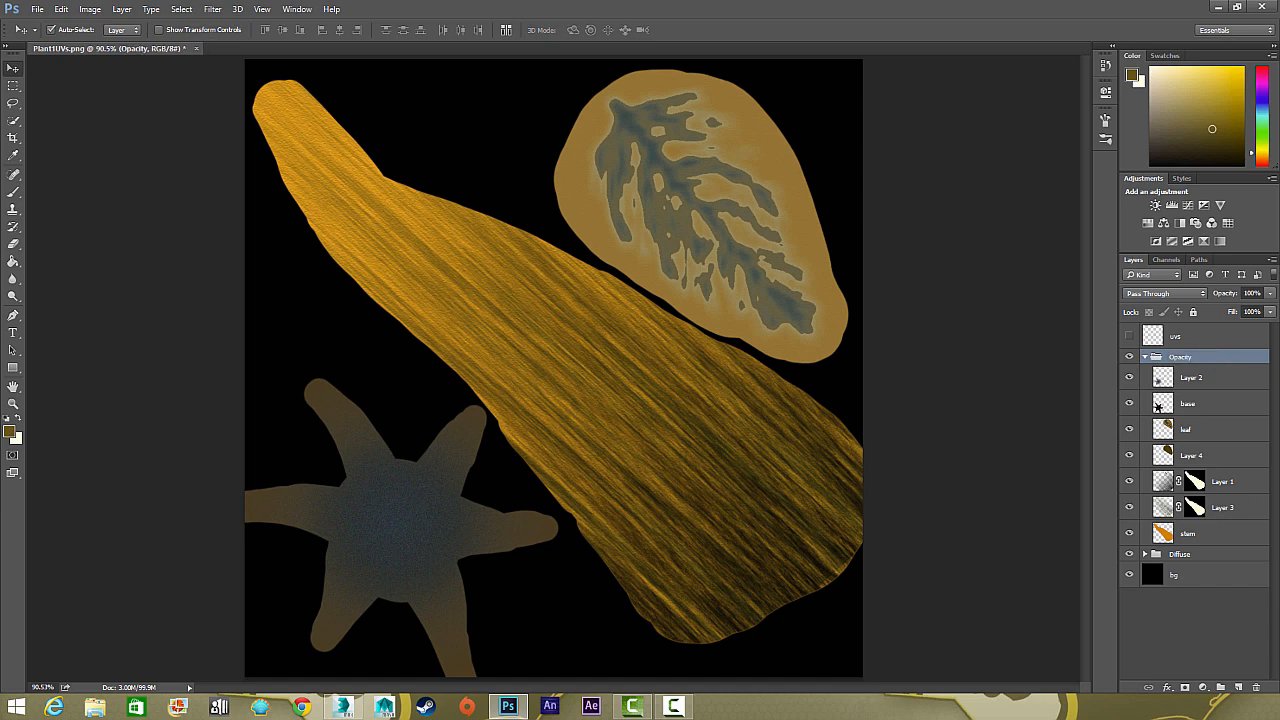
pyautogui.click(1129, 555)
# Delete Layer 1, Layer 3 and Layer 2 from the Opacity group
pyautogui.click(1191, 379)
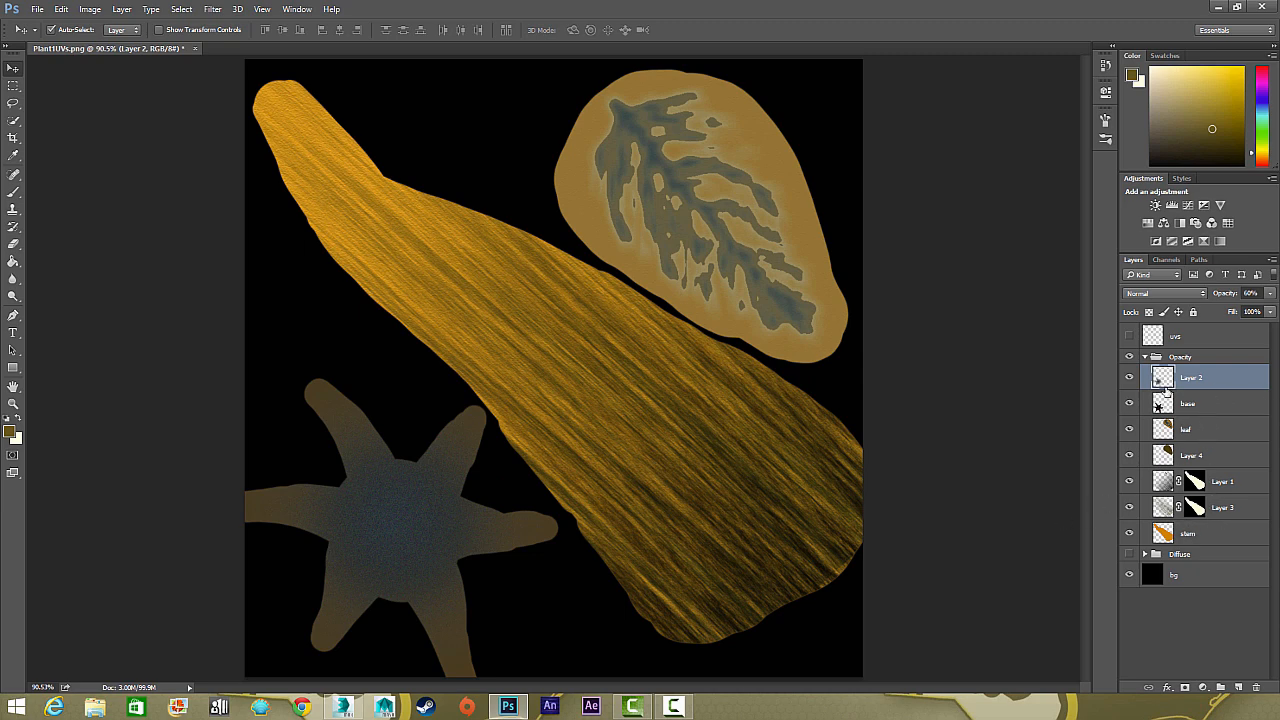
pyautogui.click(1230, 482)
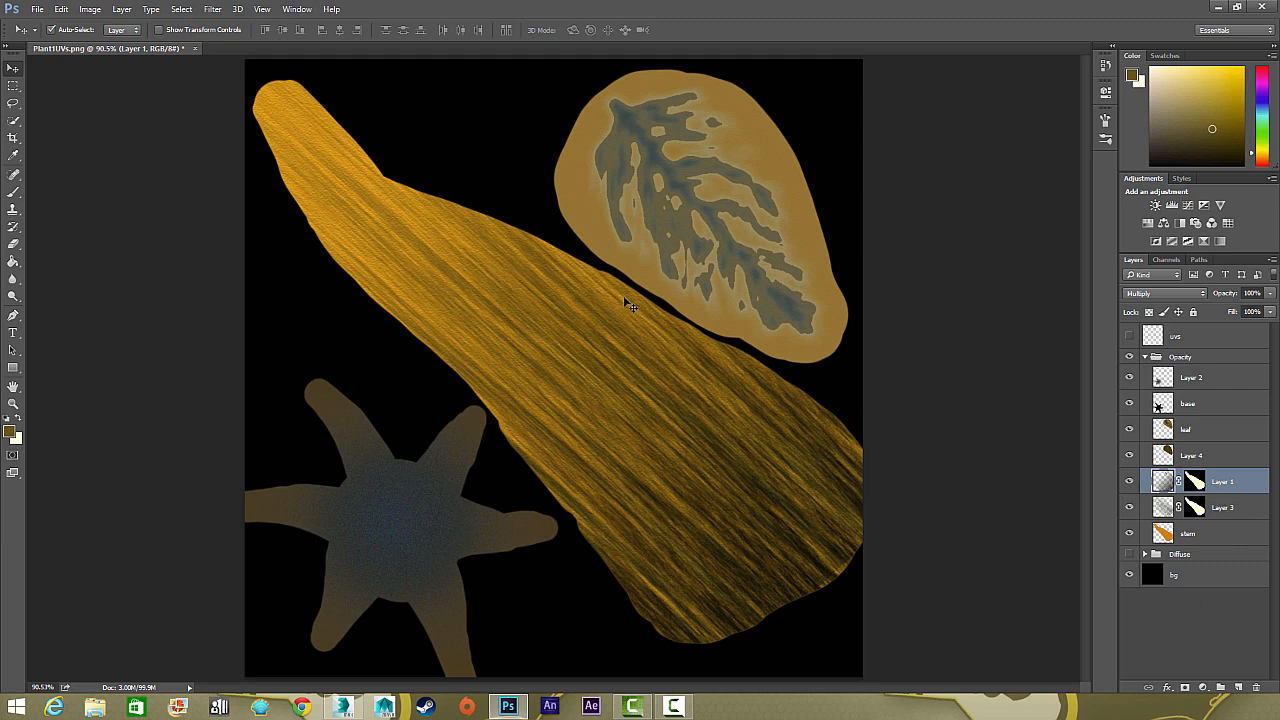
pyautogui.keyDown('shift'); pyautogui.click(1237, 511); pyautogui.keyUp('shift')
pyautogui.press('Delete')
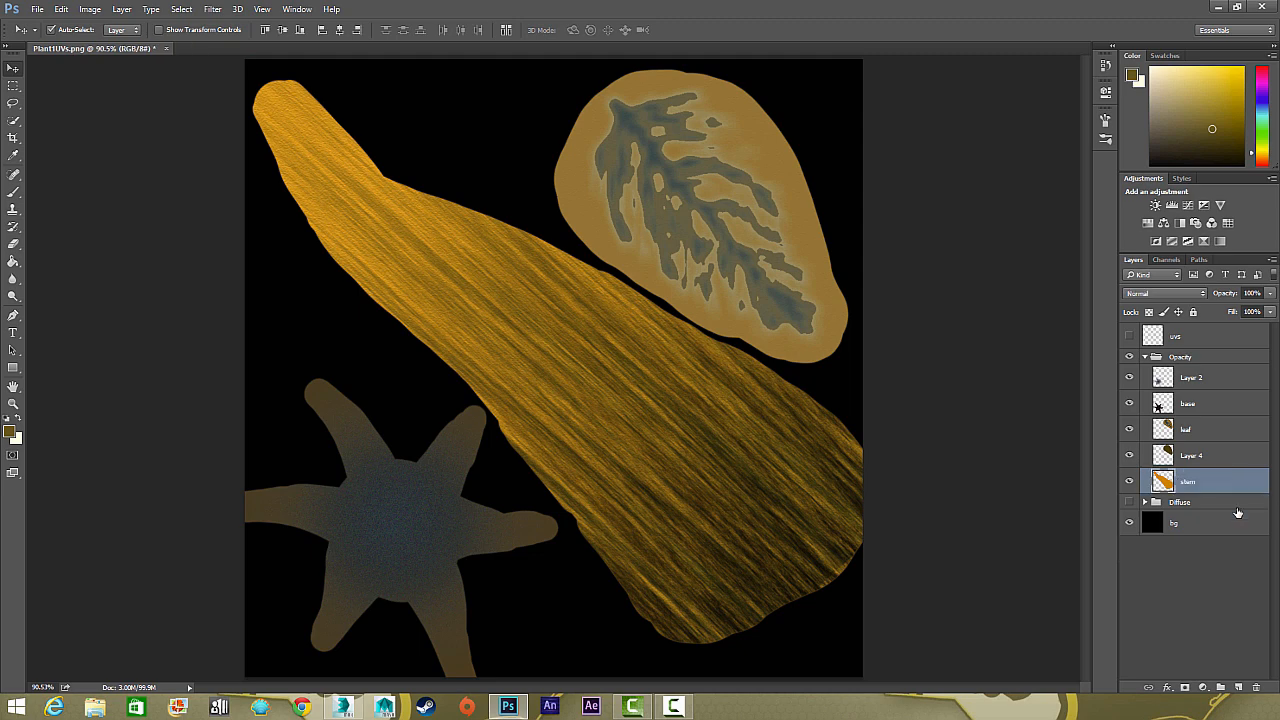
pyautogui.click(1208, 377)
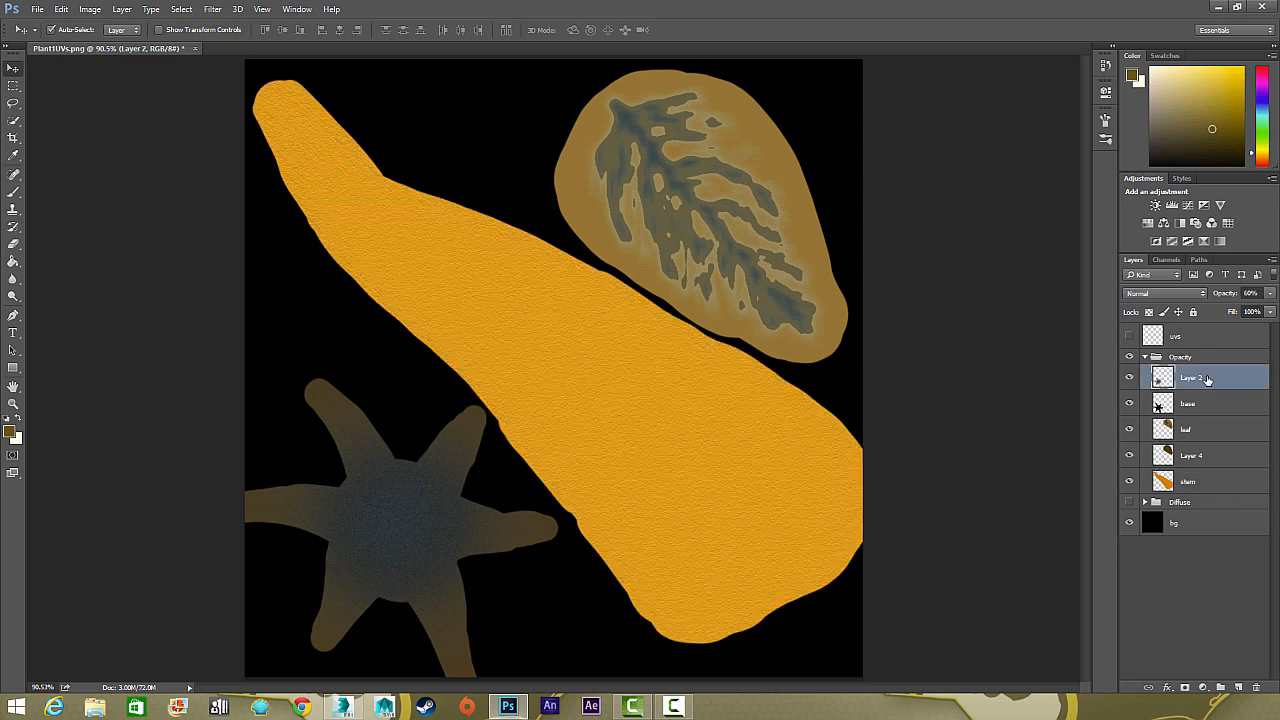
pyautogui.press('Delete')
# Clear the painted leaf from the Opacity group's leaf layer, deselect and delete that layer
pyautogui.click(1168, 454)
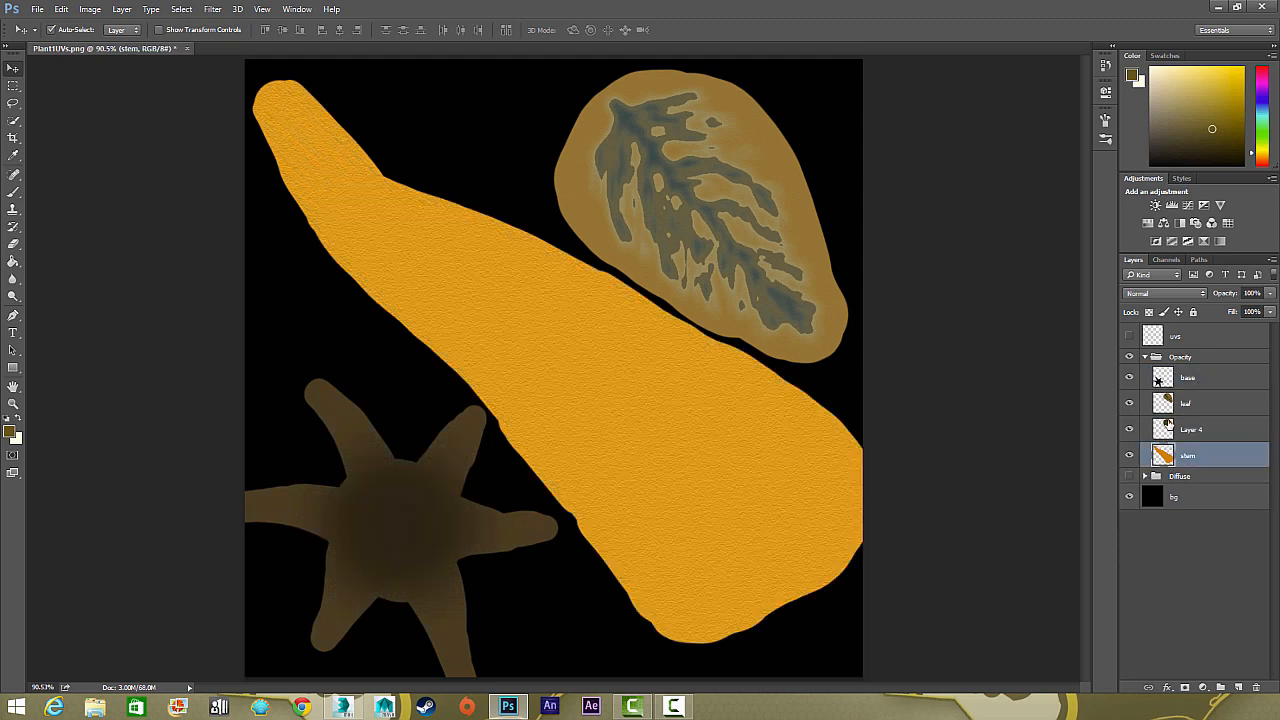
pyautogui.keyDown('ctrl'); pyautogui.click(1165, 422); pyautogui.keyUp('ctrl')
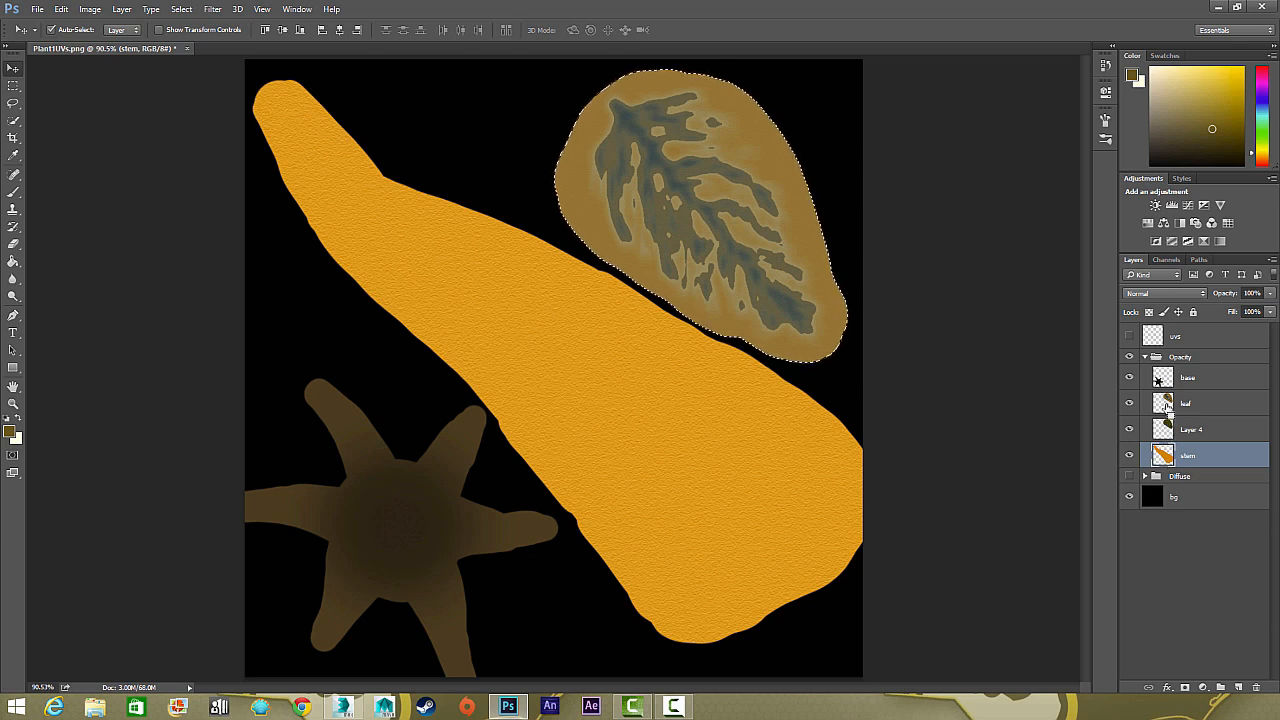
pyautogui.click(1197, 404)
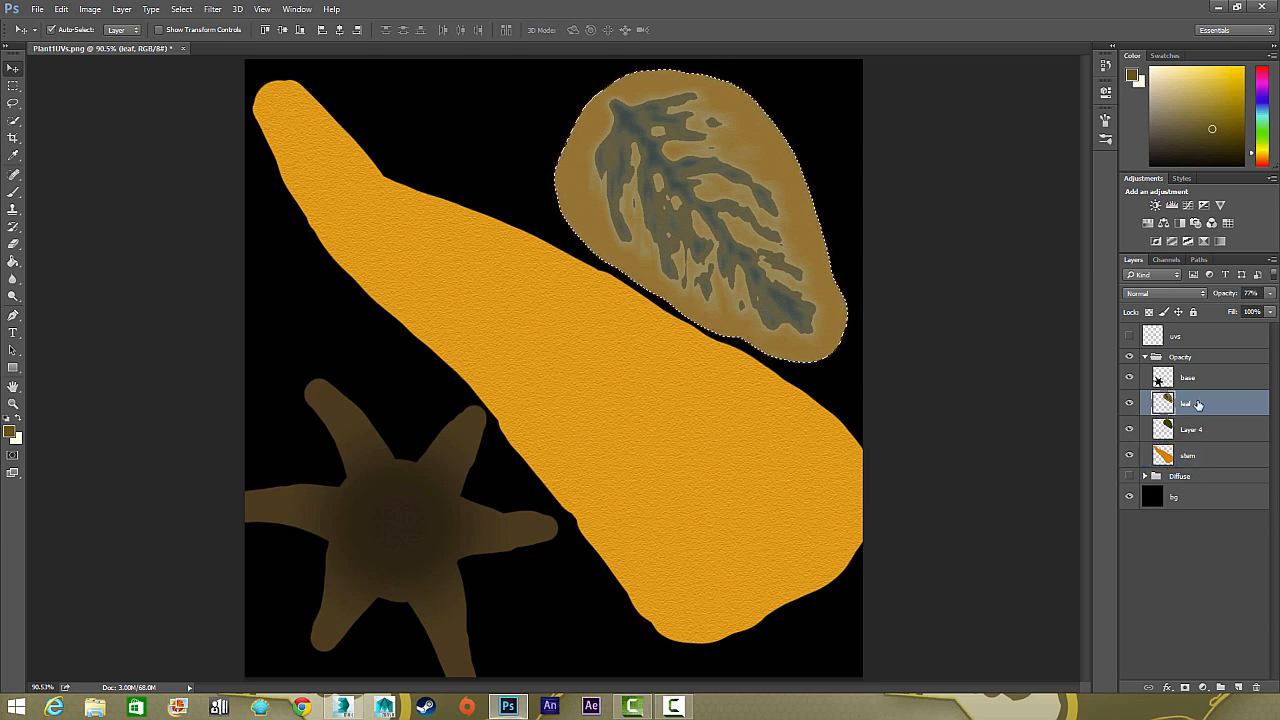
pyautogui.press('Delete')
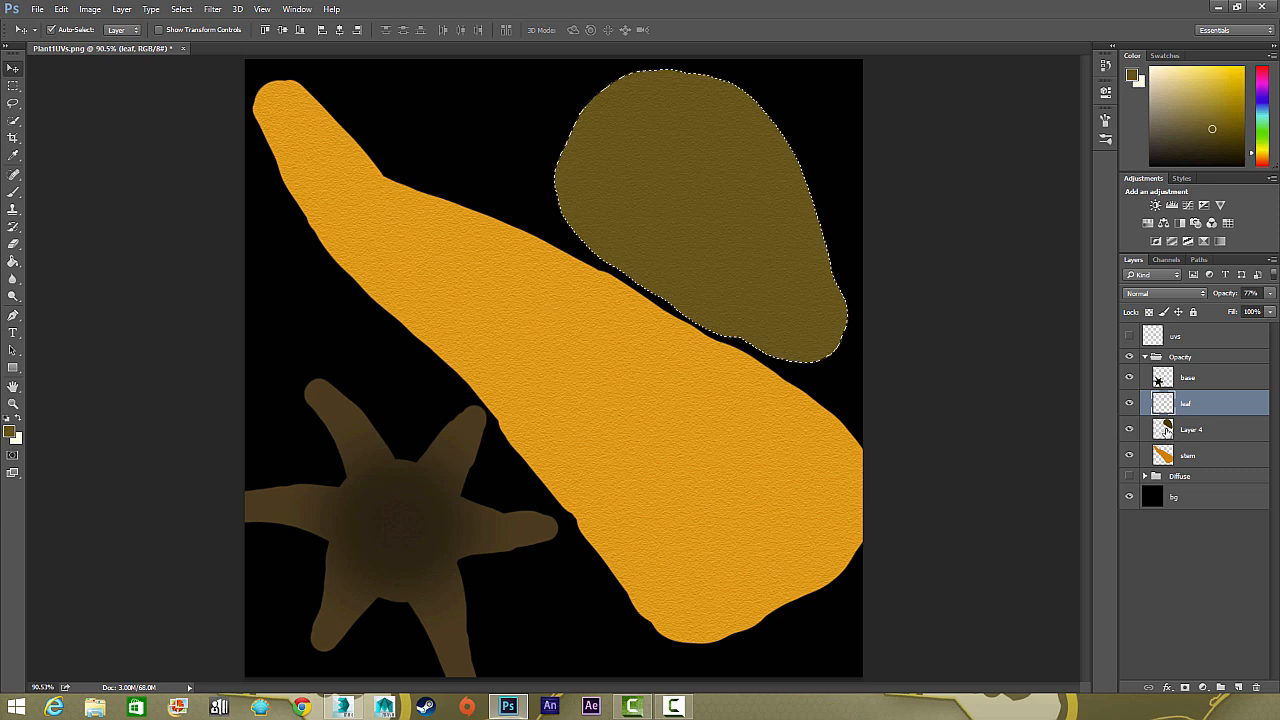
pyautogui.click(1194, 412)
pyautogui.click(1195, 432)
pyautogui.hotkey('ctrl', 'd')
pyautogui.click(1206, 411)
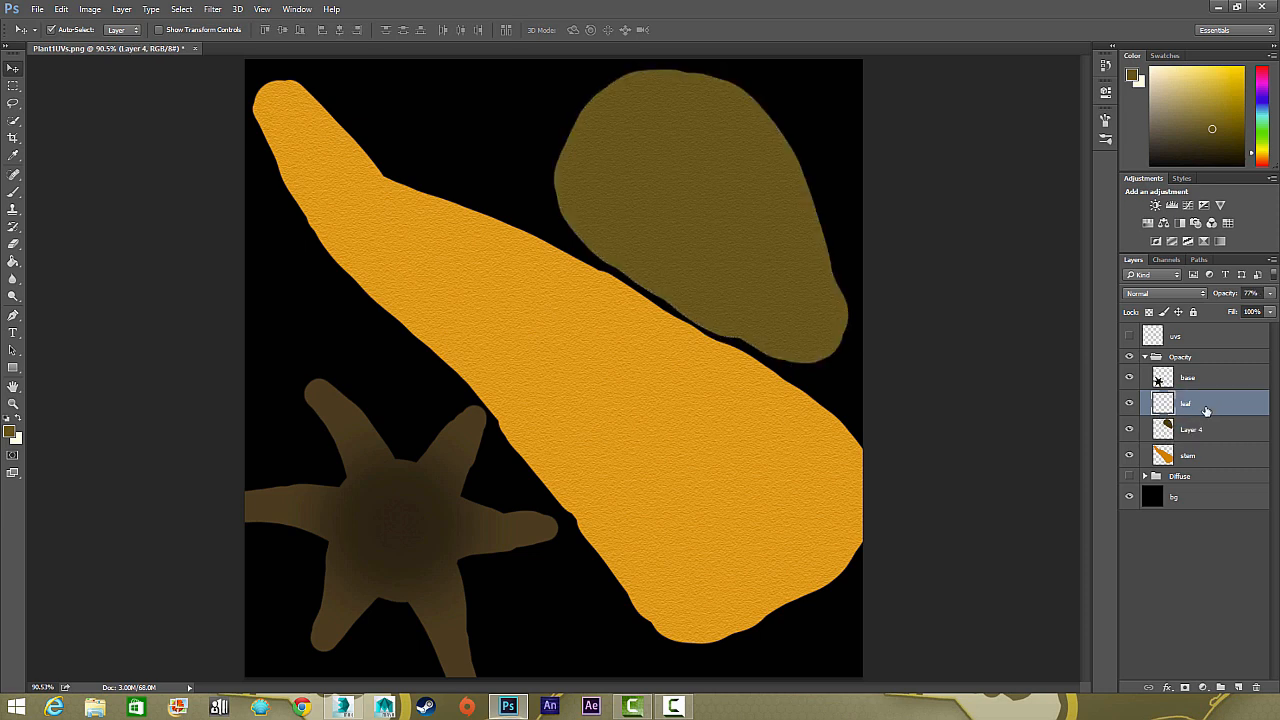
pyautogui.press('Delete')
# Load the stem, Layer 4 and base shapes as one combined selection and make the base layer active
pyautogui.click(1166, 430)
pyautogui.keyDown('ctrl'); pyautogui.click(1165, 402); pyautogui.keyUp('ctrl')
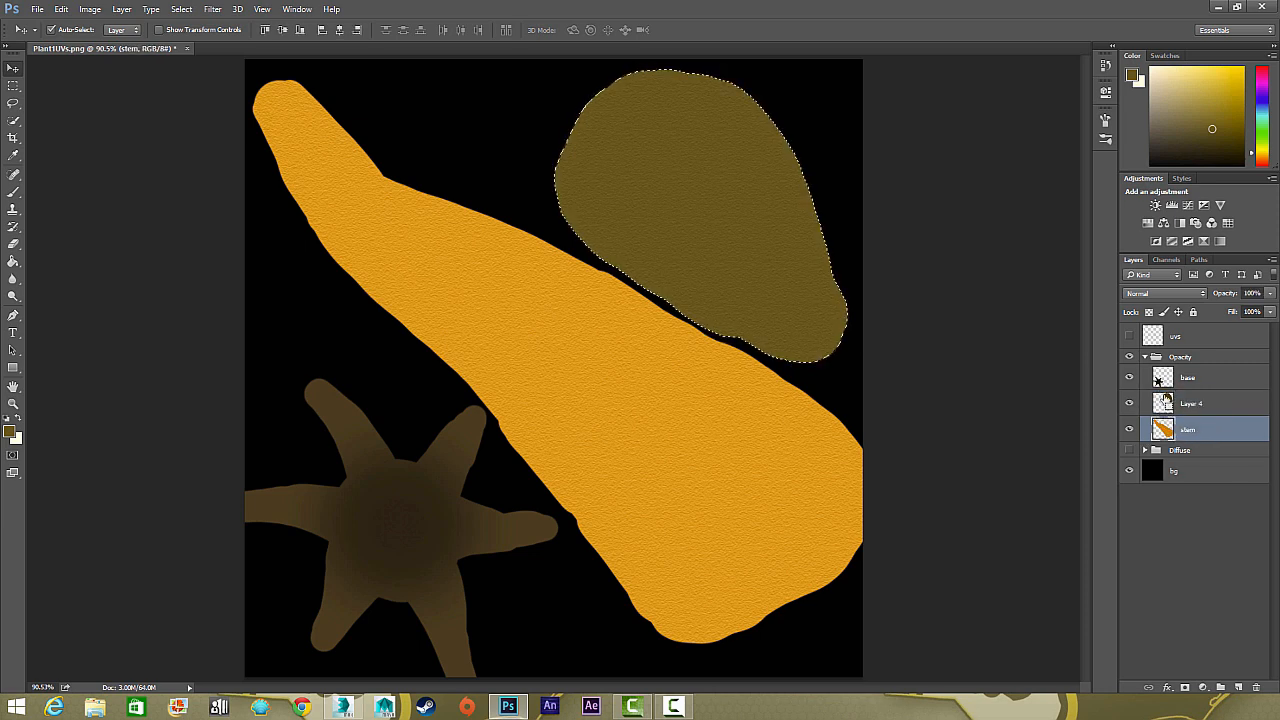
pyautogui.keyDown('ctrl'); pyautogui.click(1163, 377); pyautogui.keyUp('ctrl')
pyautogui.keyDown('ctrl'); pyautogui.click(1163, 426); pyautogui.keyUp('ctrl')
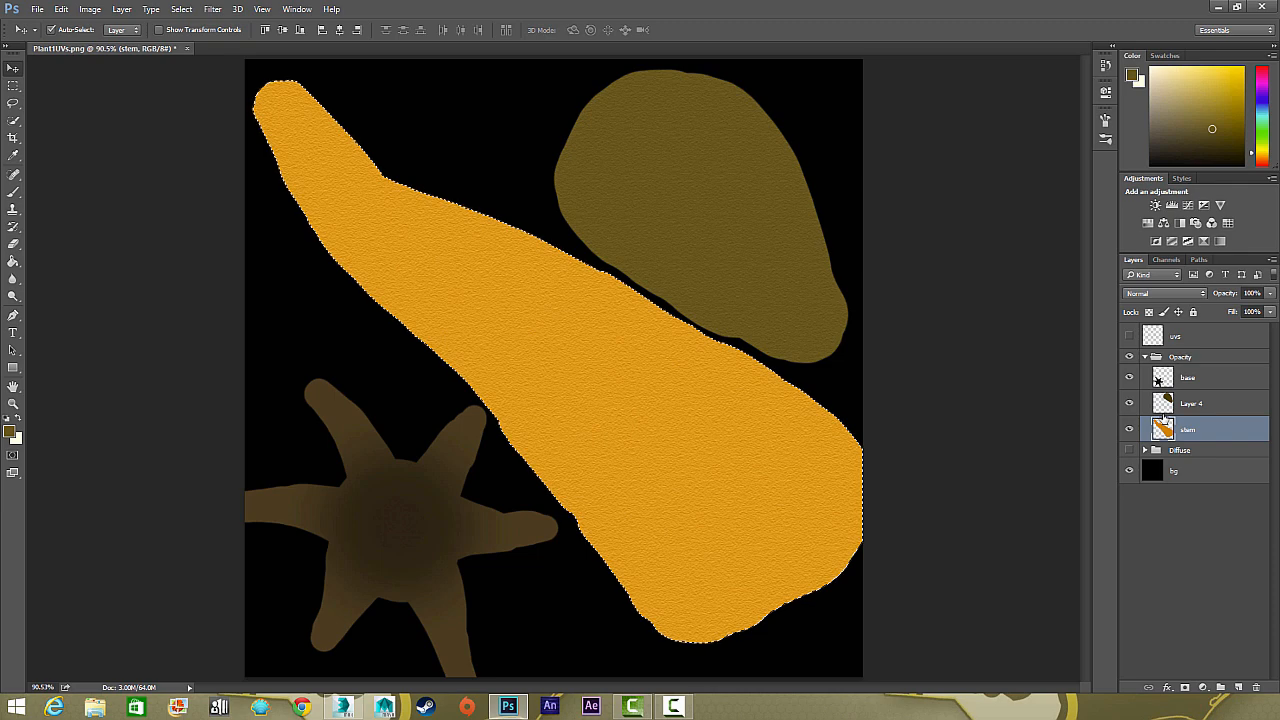
pyautogui.keyDown('ctrl'); pyautogui.keyDown('shift'); pyautogui.click(1164, 402); pyautogui.keyUp('shift'); pyautogui.keyUp('ctrl')
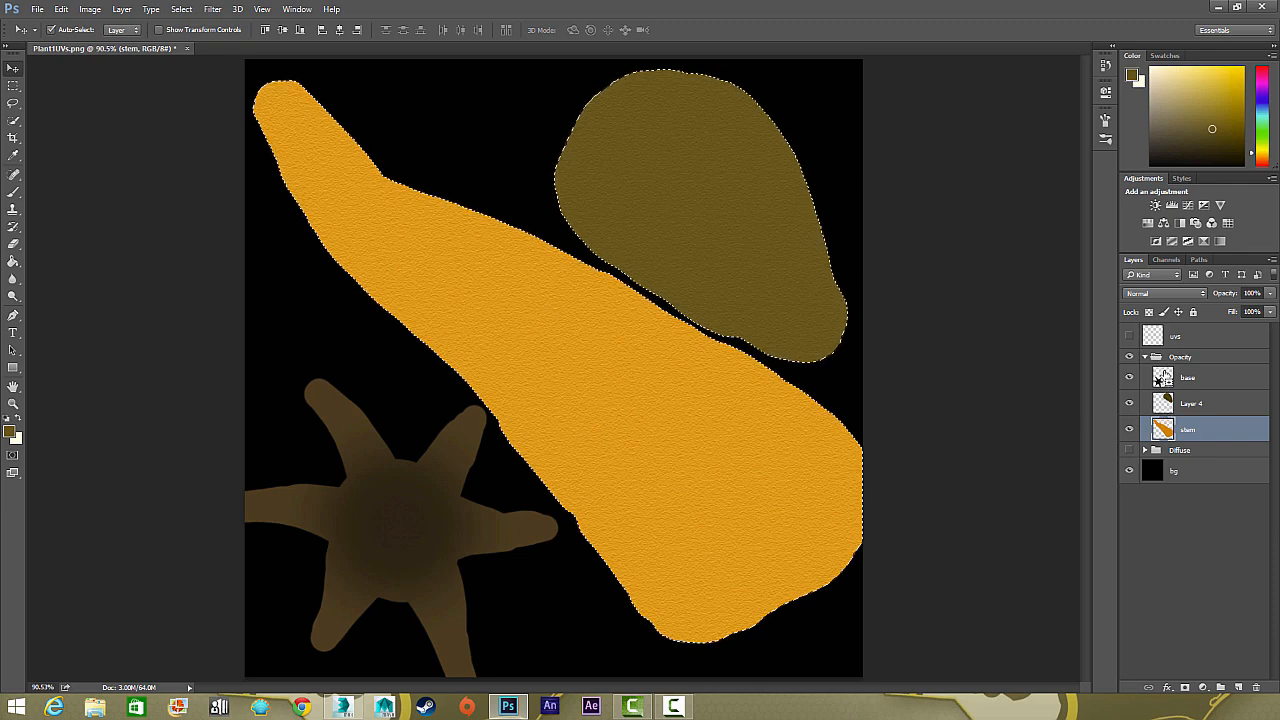
pyautogui.keyDown('ctrl'); pyautogui.keyDown('shift'); pyautogui.click(1163, 377); pyautogui.keyUp('shift'); pyautogui.keyUp('ctrl')
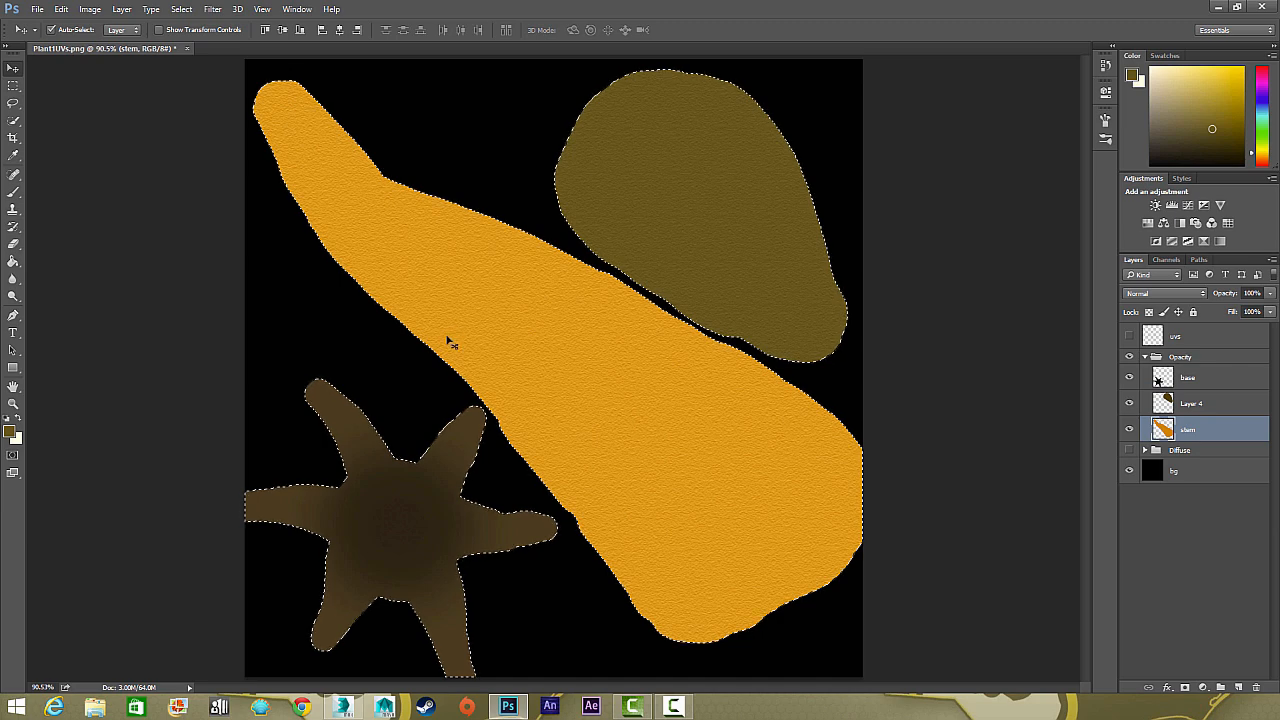
pyautogui.hotkey('alt', ']')
pyautogui.hotkey('alt', ']')
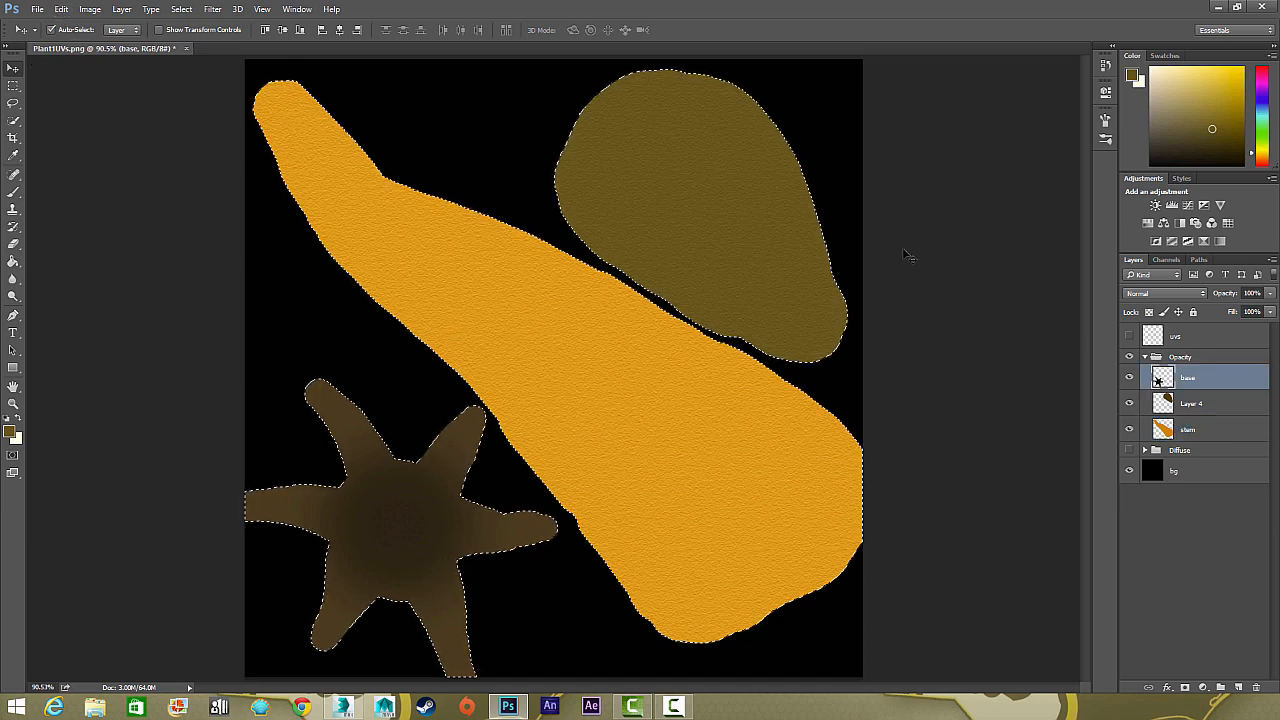
# Add a new layer to the Opacity group, fill the combined selection on it with white, and deselect
pyautogui.click(1238, 687)
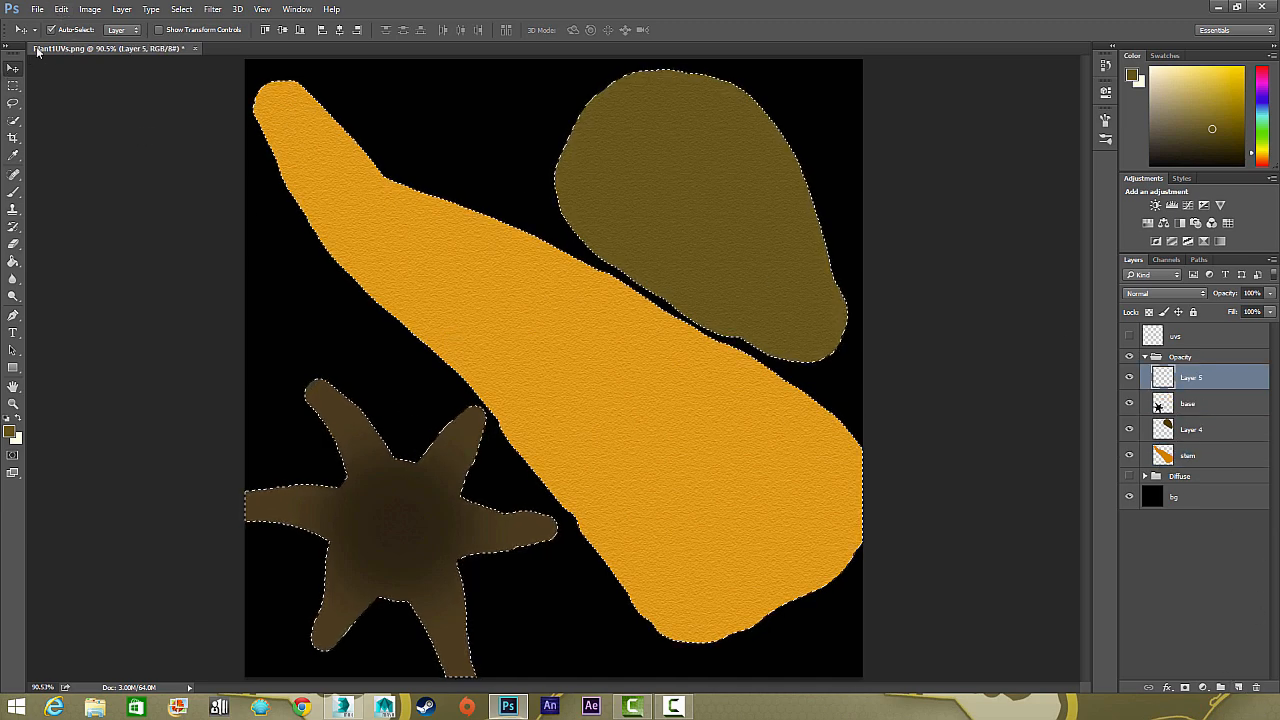
pyautogui.click(61, 9)
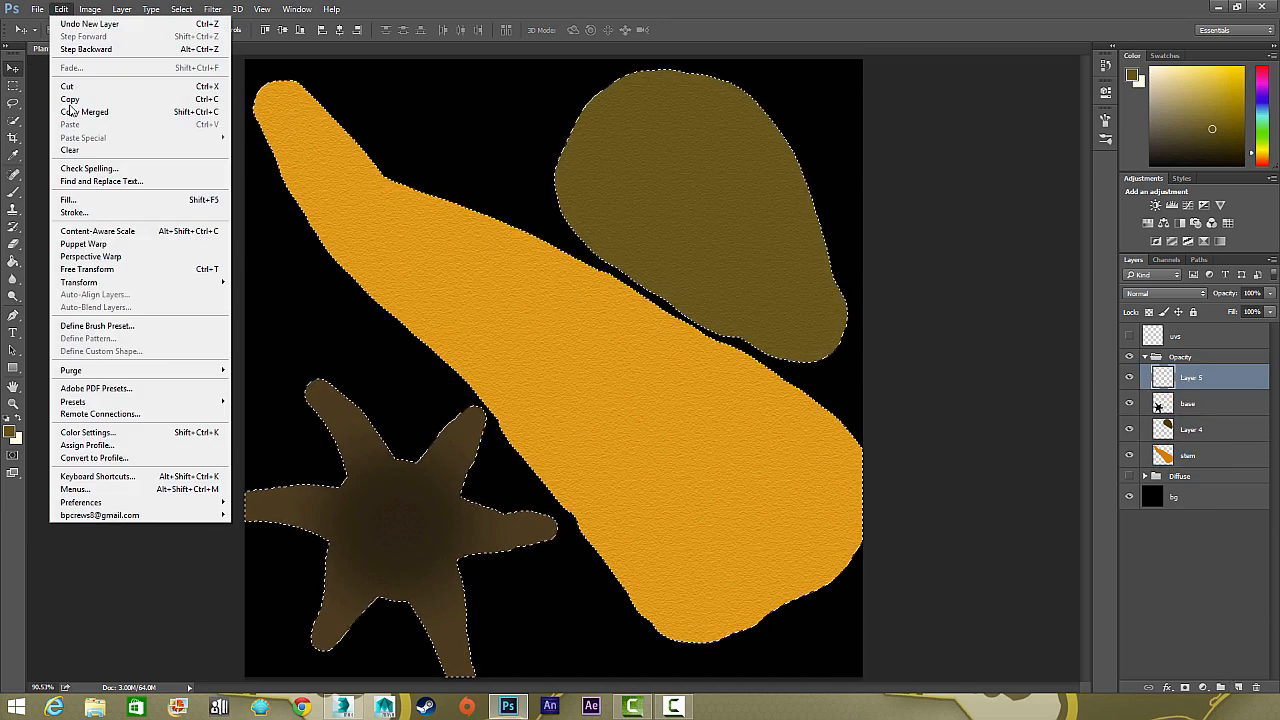
pyautogui.click(125, 204)
pyautogui.click(645, 211)
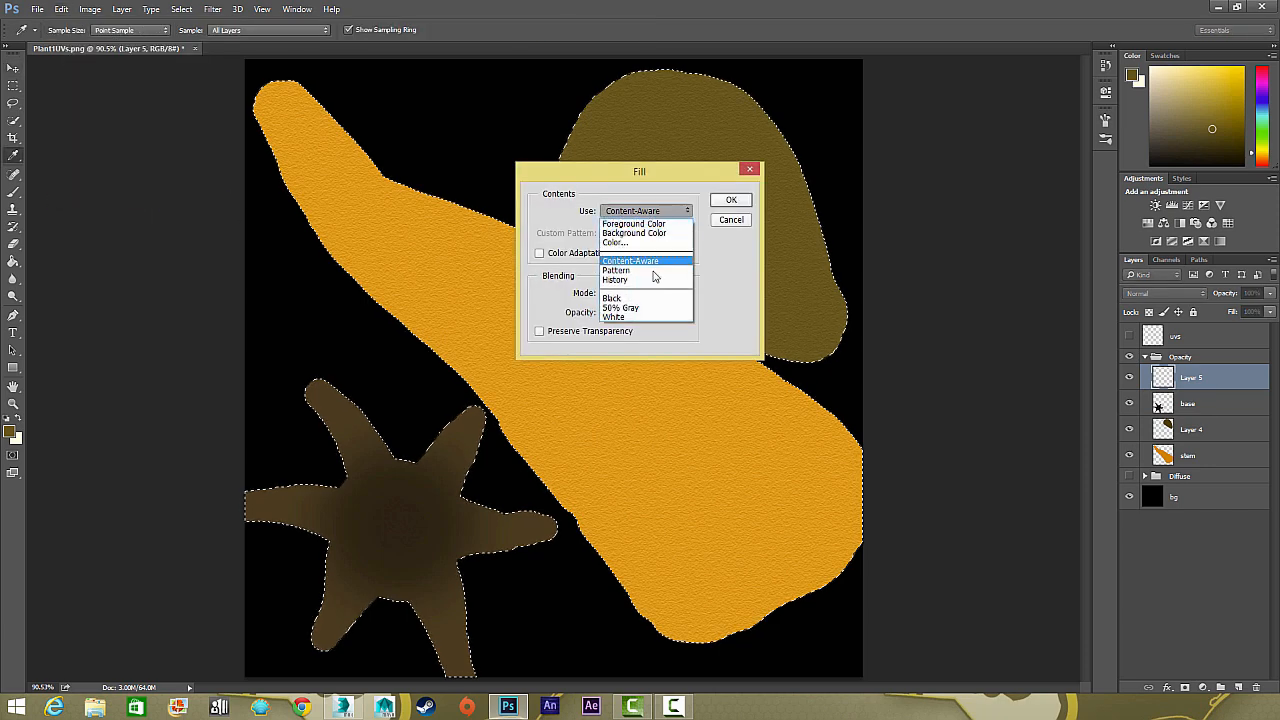
pyautogui.click(632, 318)
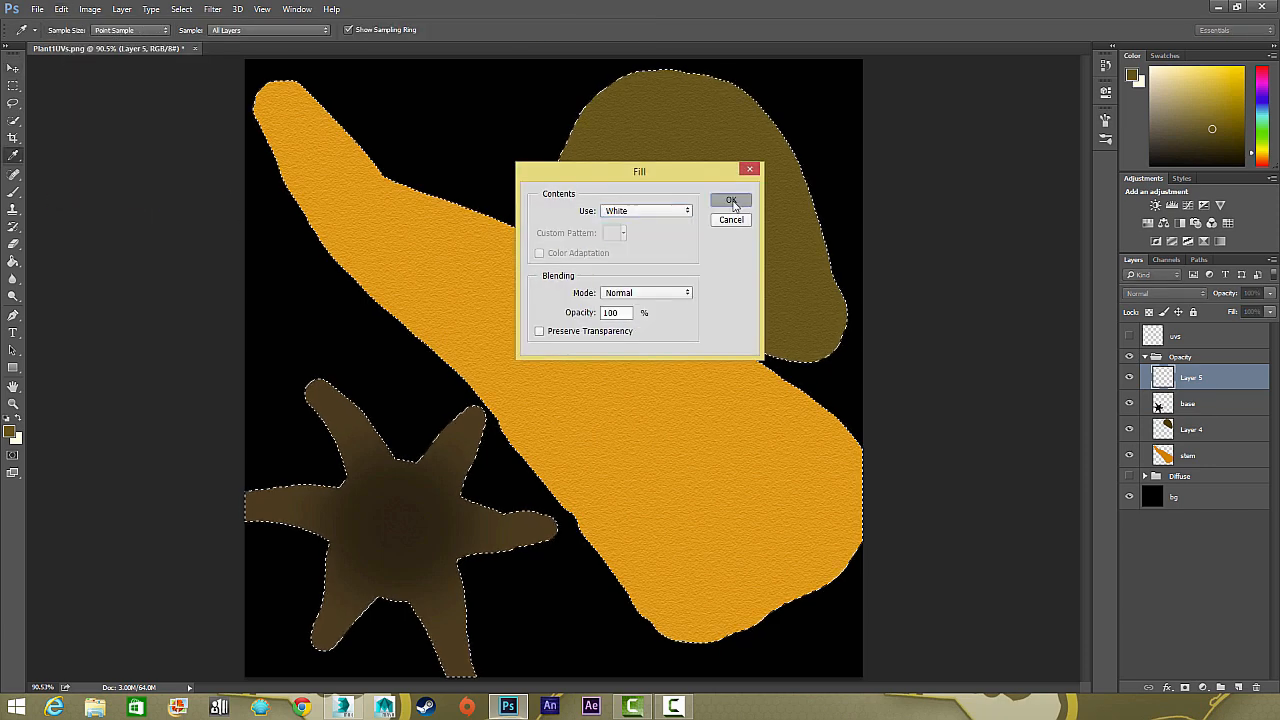
pyautogui.click(731, 200)
pyautogui.press('v')
pyautogui.hotkey('ctrl', 'd')
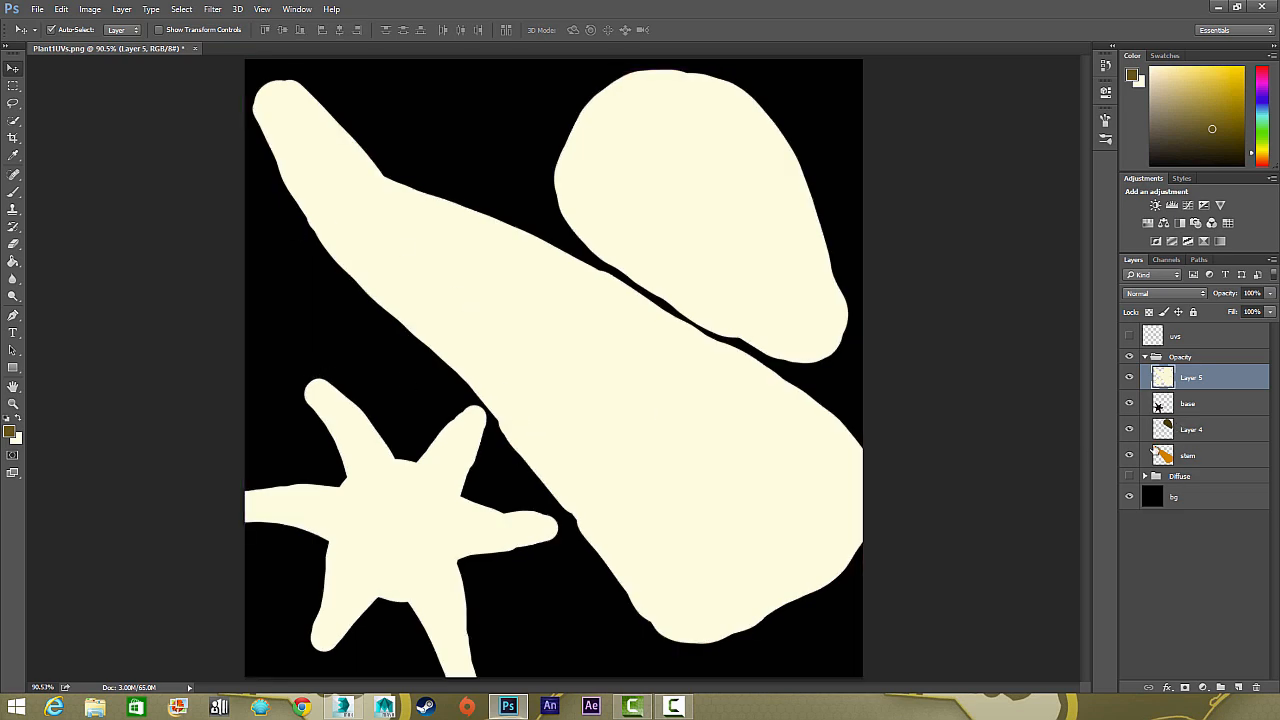
# Show the uvs layer, then hide and delete the base, Layer 4 and stem layers from the Opacity group
pyautogui.click(1207, 407)
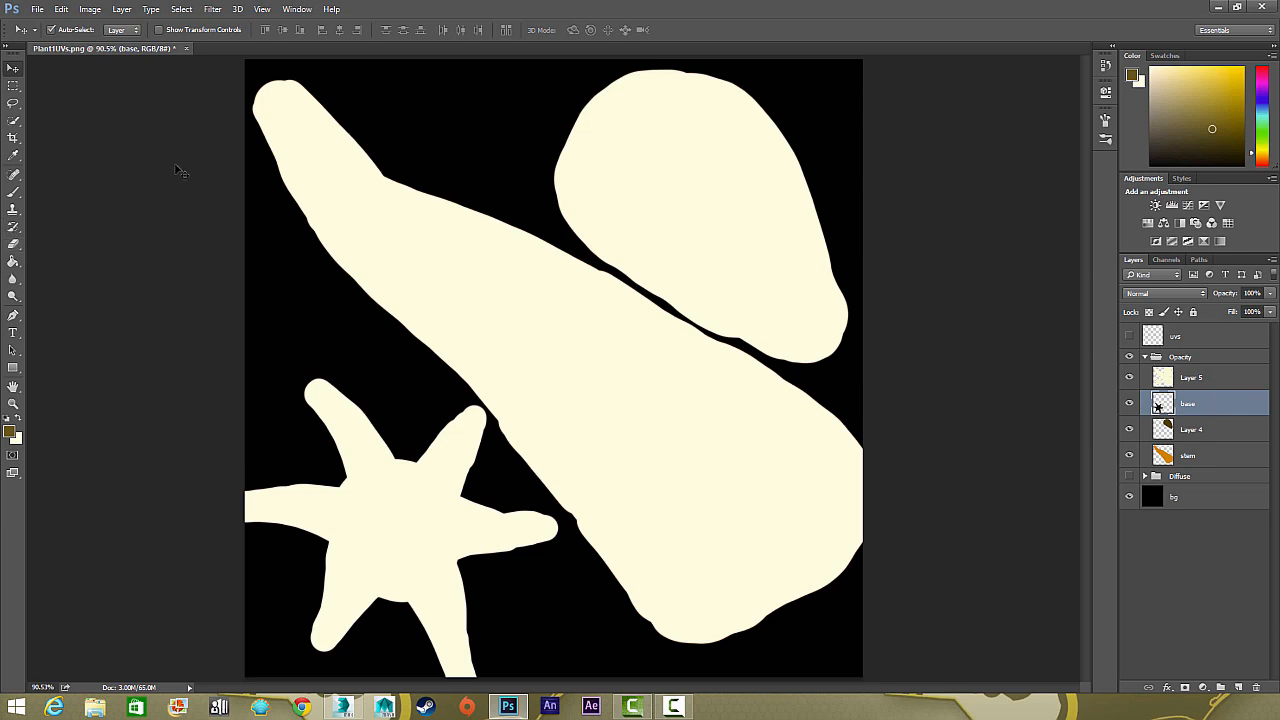
pyautogui.hotkey('ctrl', '+')
pyautogui.hotkey('ctrl', '+')
pyautogui.hotkey('ctrl', '+')
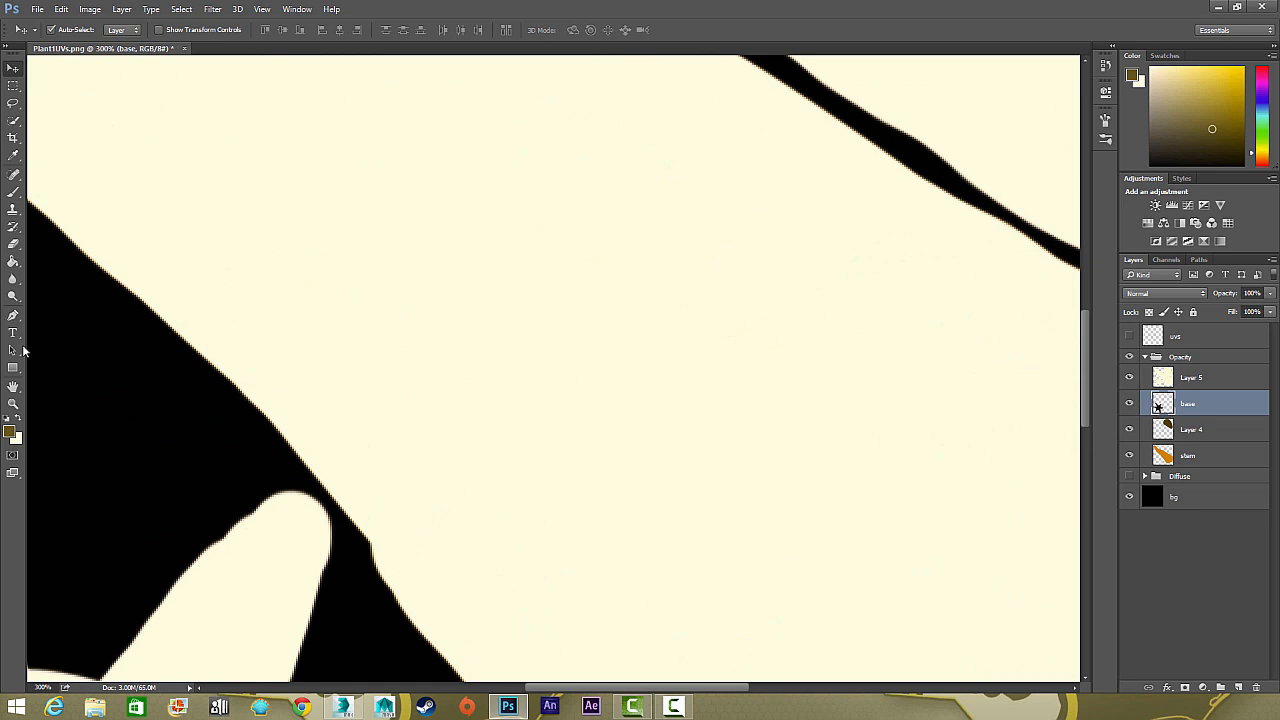
pyautogui.moveTo(182, 442); pyautogui.dragTo(668, 125)
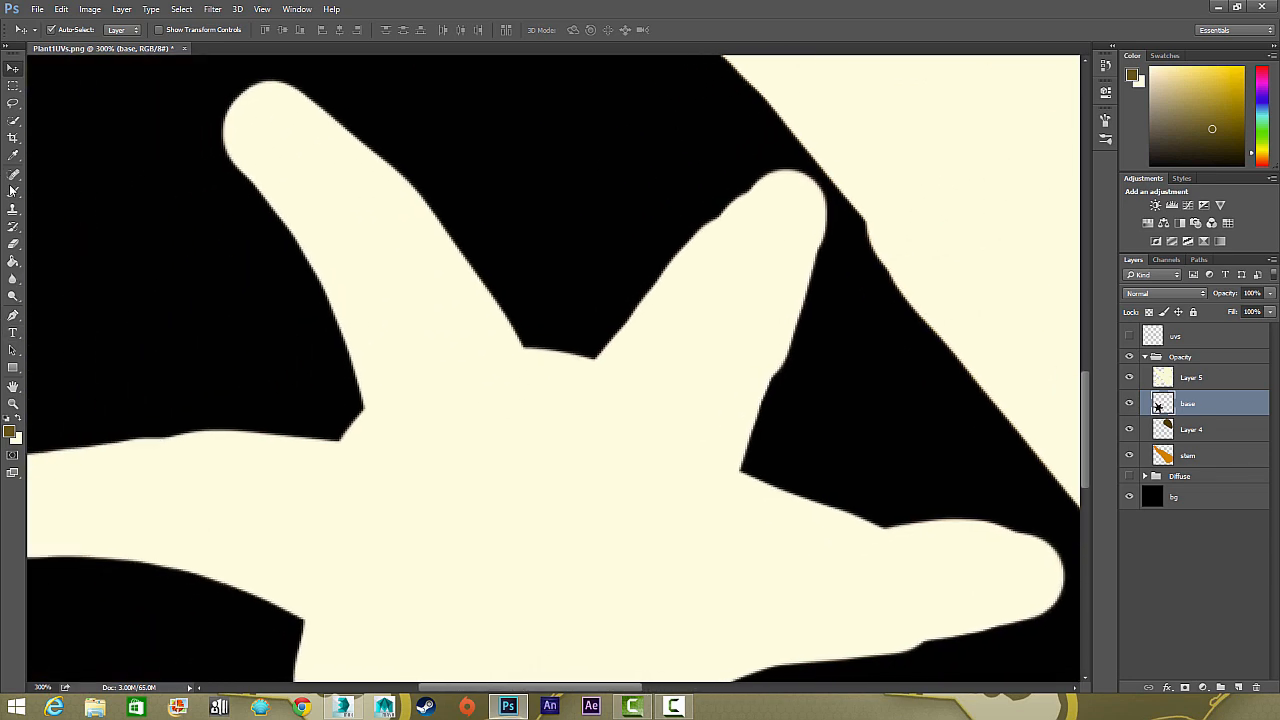
pyautogui.click(13, 242)
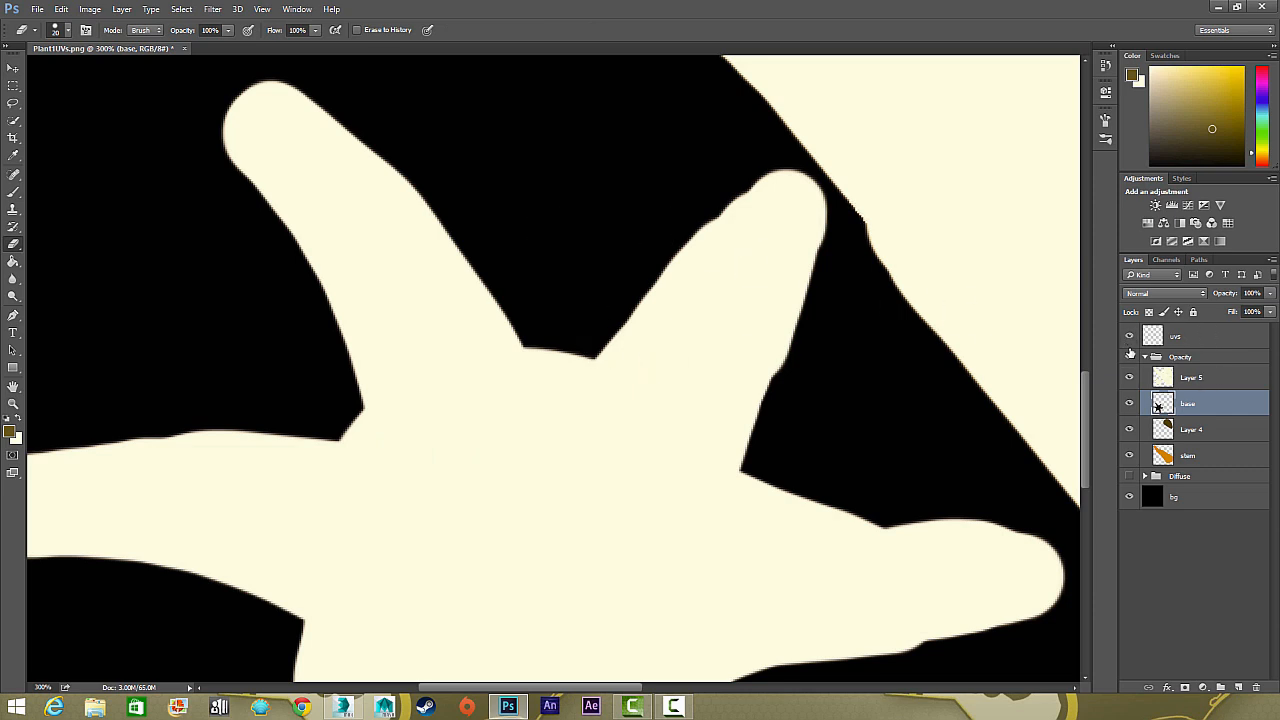
pyautogui.click(1128, 456)
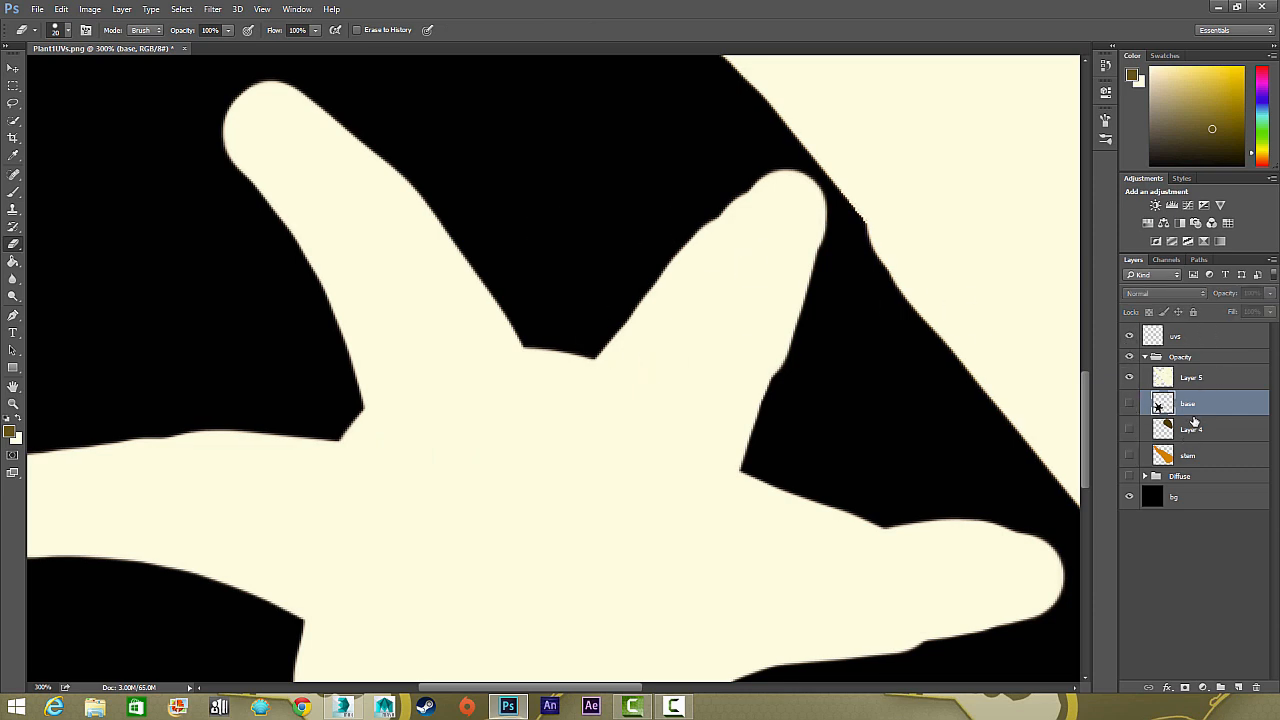
pyautogui.keyDown('shift'); pyautogui.click(1176, 455); pyautogui.keyUp('shift')
pyautogui.press('Delete')
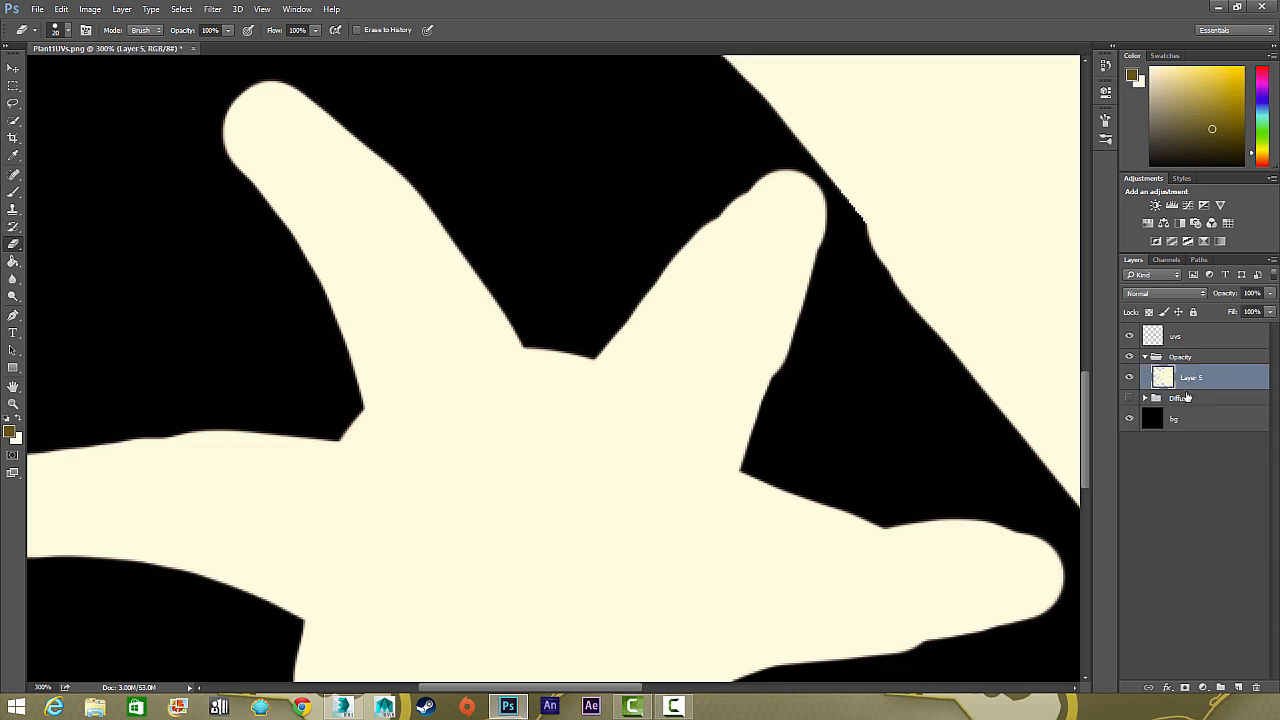
# Hide the white Layer 5 and rename it OpacityBase
pyautogui.click(1128, 378)
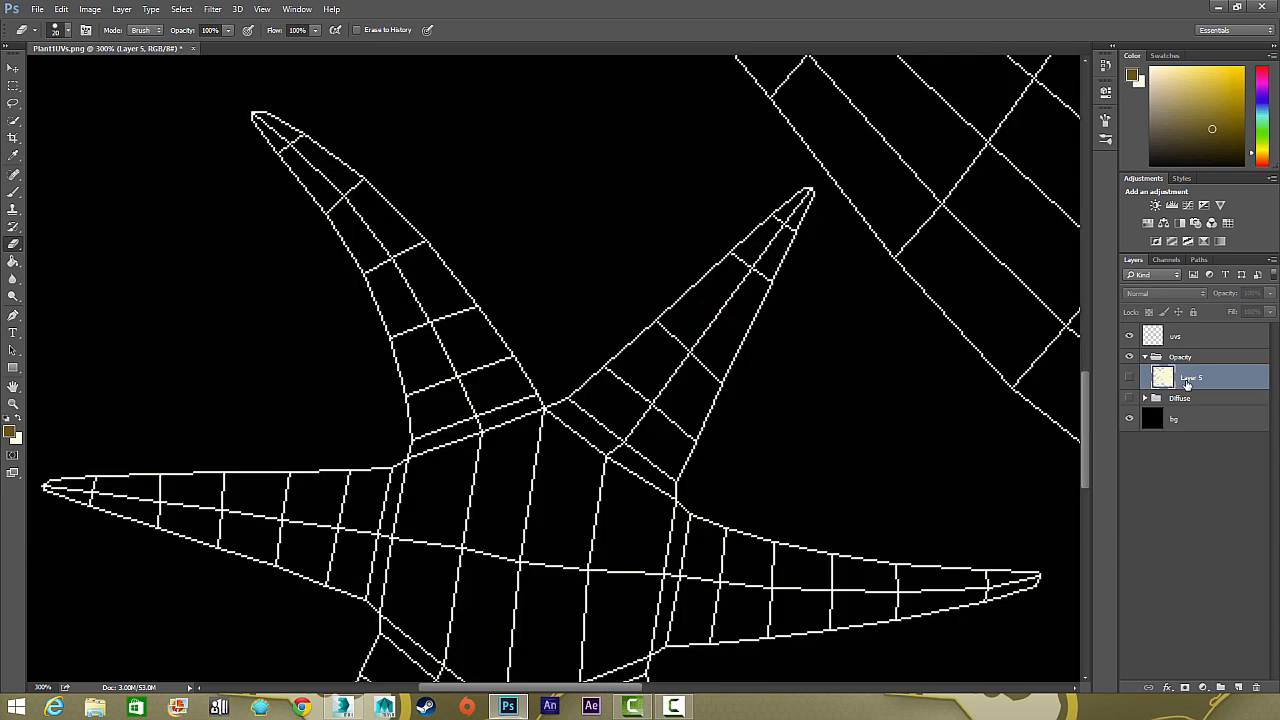
pyautogui.doubleClick(1188, 378)
pyautogui.write('OpacityBase')
pyautogui.press('Return')
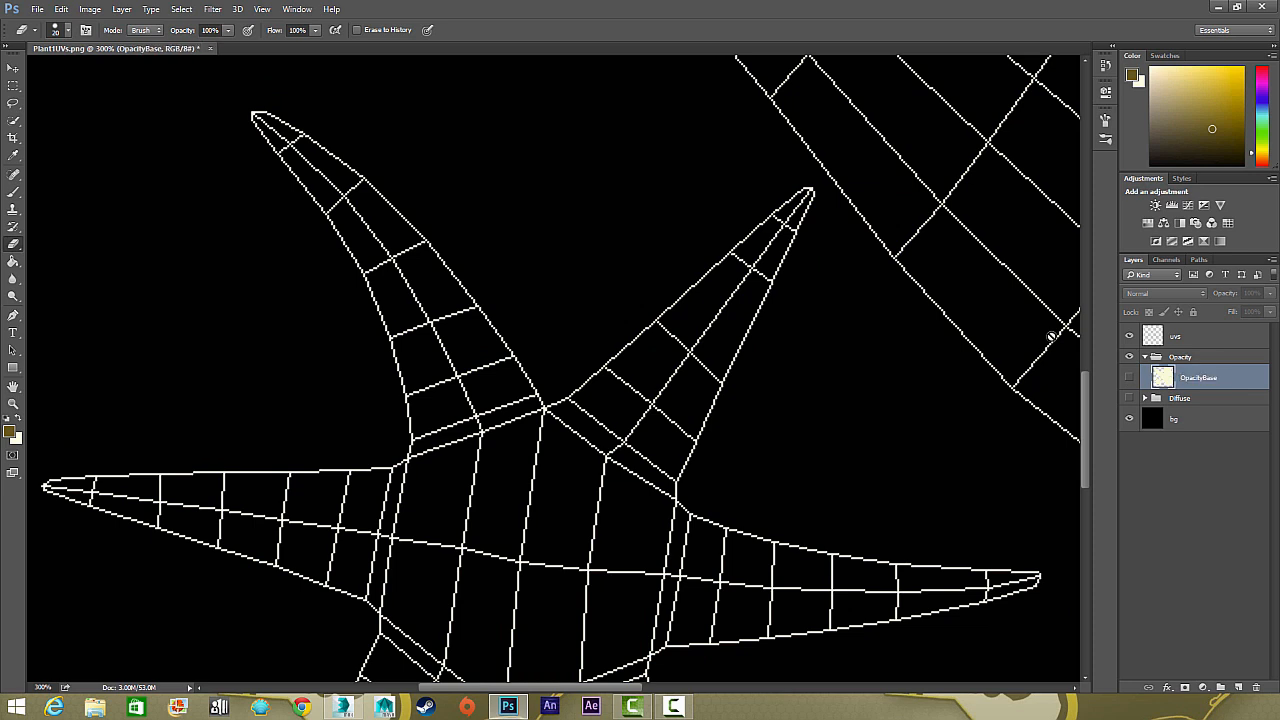
# Show the OpacityBase layer and lower its opacity to 41% to reveal the UV wireframe
pyautogui.click(1127, 378)
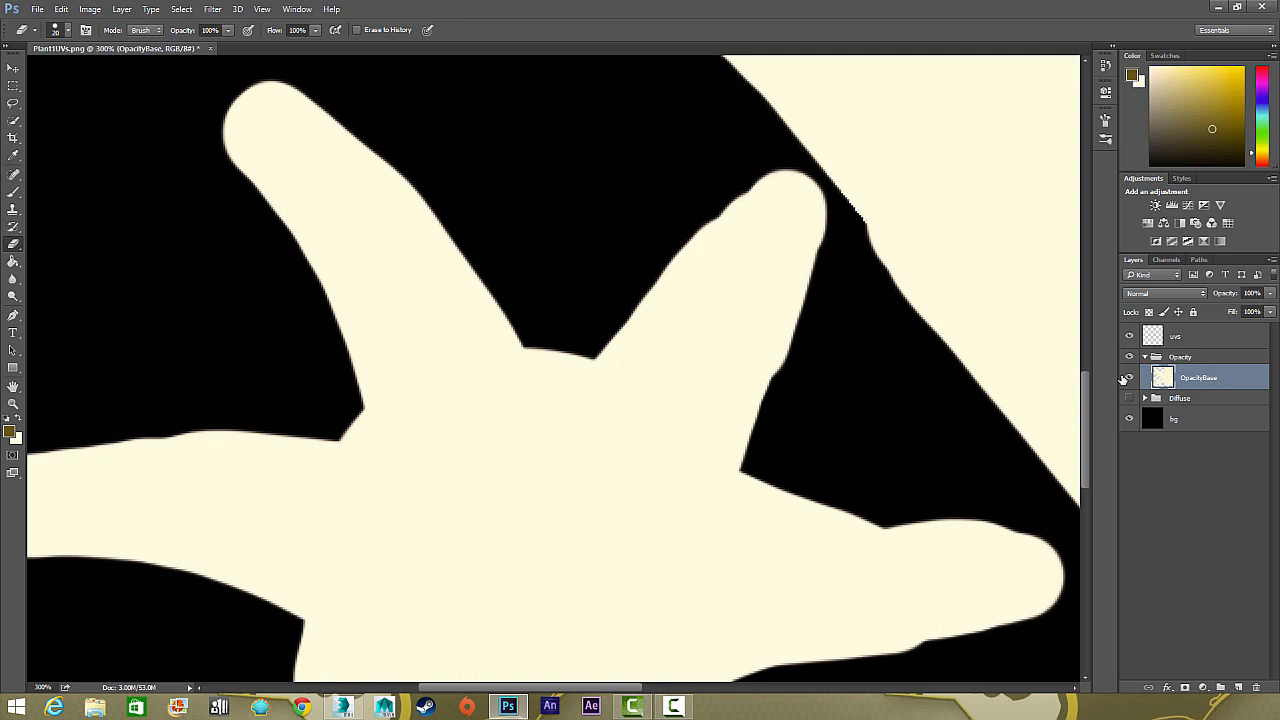
pyautogui.click(1127, 378)
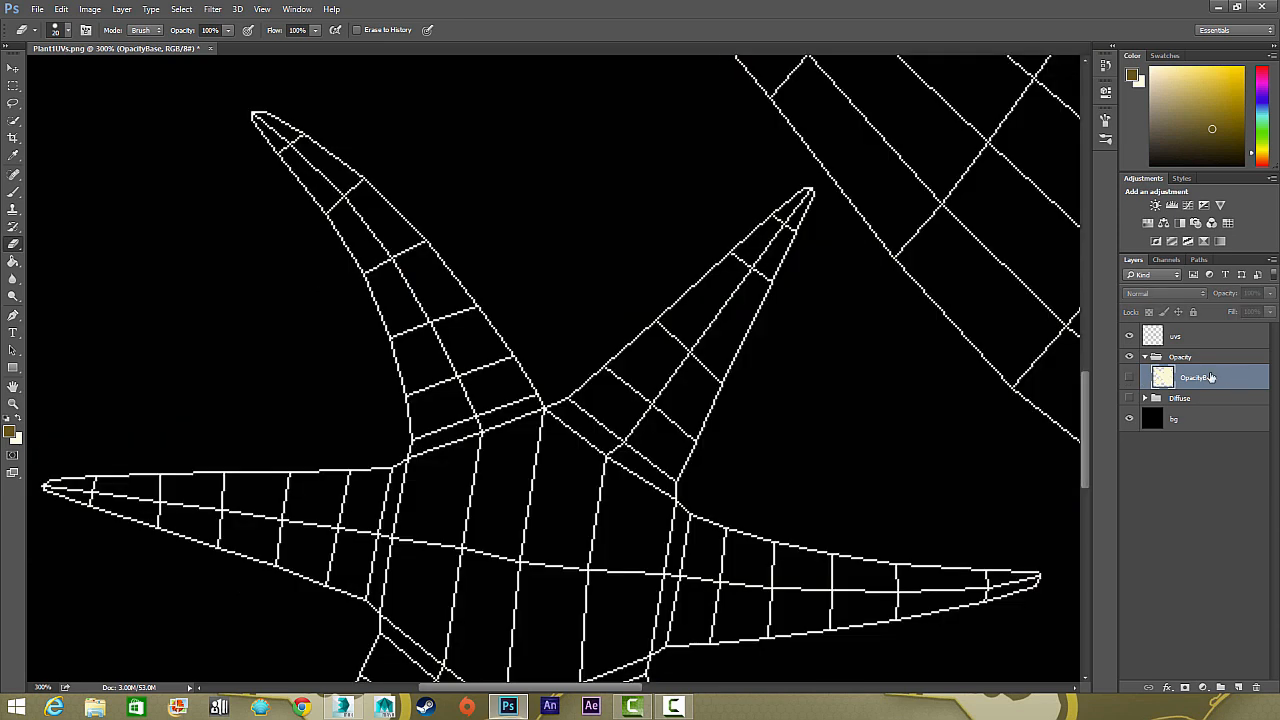
pyautogui.click(1130, 377)
pyautogui.click(1269, 294)
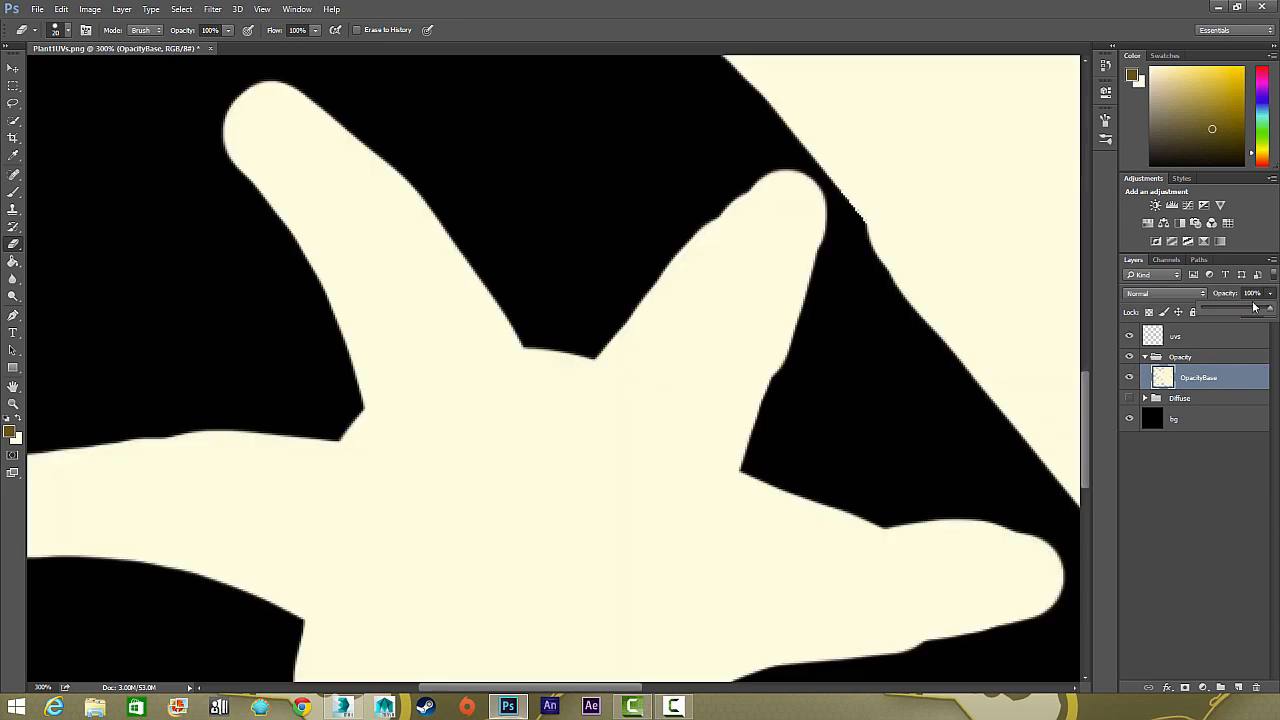
pyautogui.moveTo(1247, 311); pyautogui.dragTo(1231, 313)
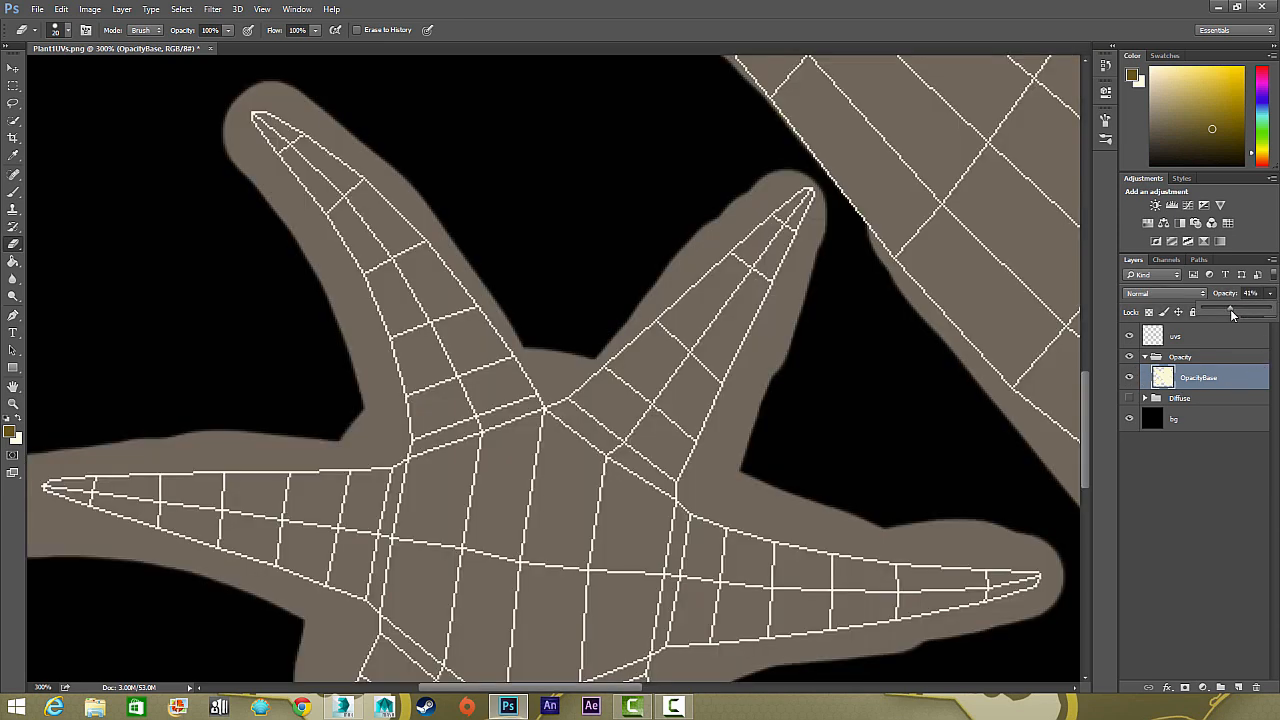
# On OpacityBase, erase the excess outside the UV outline along the star's upper-left arm and the left arm's upper edge
pyautogui.click(1177, 337)
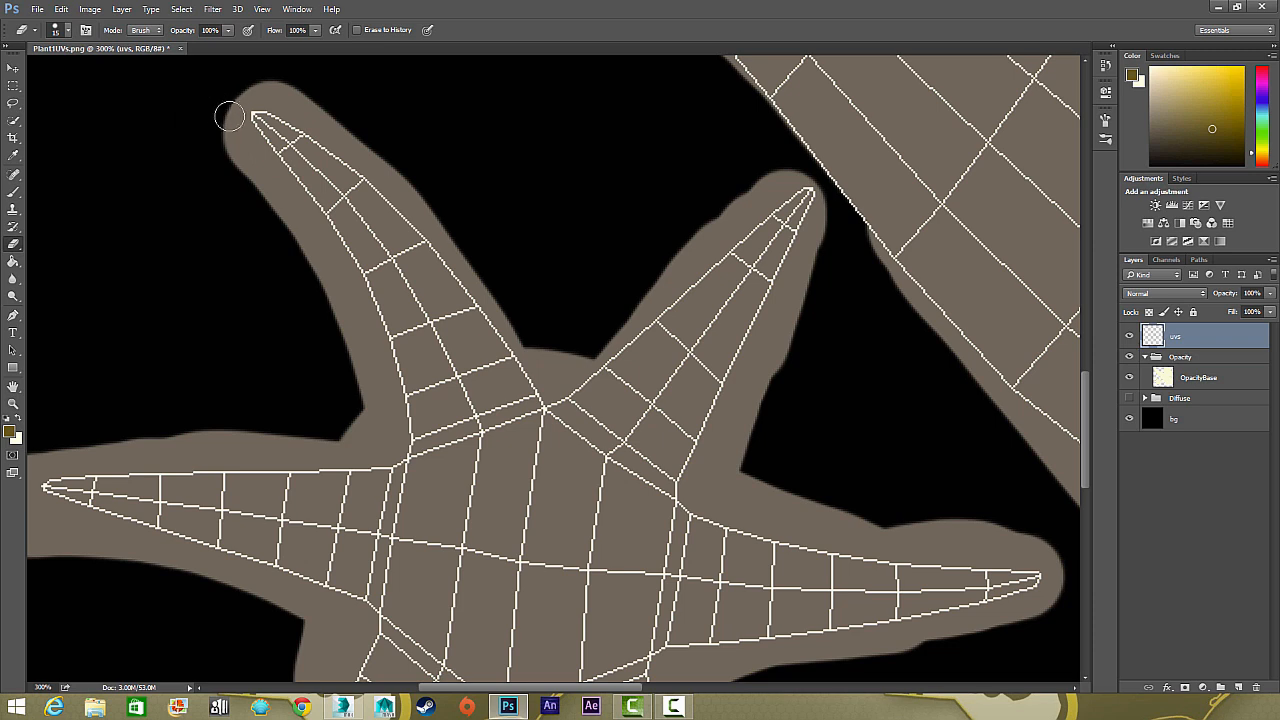
pyautogui.press(']')
pyautogui.click(1195, 382)
pyautogui.moveTo(224, 132)
pyautogui.mouseDown()
pyautogui.moveTo(282, 197)
pyautogui.moveTo(232, 132)
pyautogui.moveTo(283, 195)
pyautogui.moveTo(296, 245)
pyautogui.moveTo(291, 221)
pyautogui.moveTo(362, 349)
pyautogui.moveTo(302, 233)
pyautogui.moveTo(355, 326)
pyautogui.moveTo(383, 432)
pyautogui.moveTo(373, 371)
pyautogui.moveTo(382, 432)
pyautogui.moveTo(331, 442)
pyautogui.moveTo(383, 437)
pyautogui.mouseUp()
pyautogui.moveTo(247, 446)
pyautogui.mouseDown()
pyautogui.moveTo(488, 326)
pyautogui.moveTo(604, 339)
pyautogui.moveTo(337, 334)
pyautogui.moveTo(301, 378)
pyautogui.moveTo(296, 412)
pyautogui.moveTo(334, 436)
pyautogui.mouseUp()
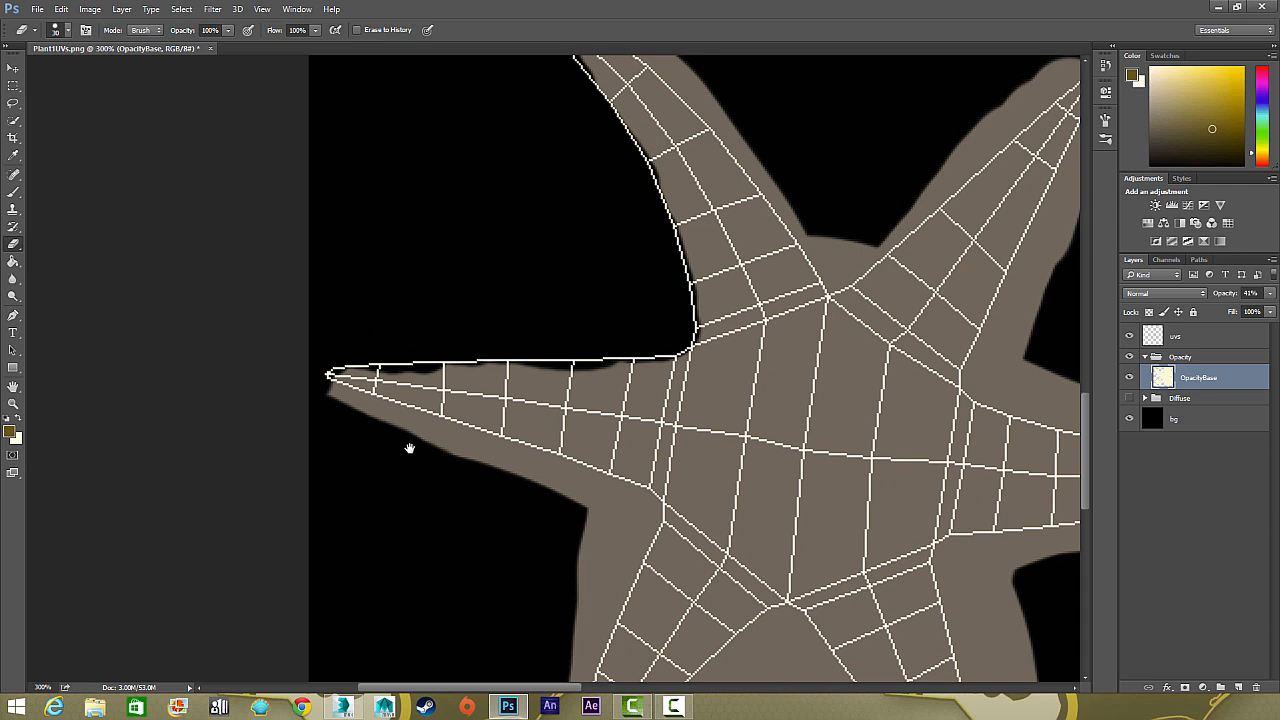
# Erase the excess below the star's left arm, around its lower-left arm and along the lower-right arm's inner edge
pyautogui.moveTo(447, 462); pyautogui.dragTo(303, 366)
pyautogui.moveTo(214, 330)
pyautogui.mouseDown()
pyautogui.moveTo(186, 314)
pyautogui.moveTo(497, 417)
pyautogui.moveTo(490, 453)
pyautogui.moveTo(468, 471)
pyautogui.moveTo(436, 474)
pyautogui.moveTo(398, 435)
pyautogui.moveTo(451, 416)
pyautogui.moveTo(458, 485)
pyautogui.moveTo(429, 547)
pyautogui.mouseUp()
pyautogui.moveTo(411, 379); pyautogui.dragTo(519, 278)
pyautogui.moveTo(540, 348)
pyautogui.mouseDown()
pyautogui.moveTo(538, 421)
pyautogui.moveTo(561, 396)
pyautogui.moveTo(492, 613)
pyautogui.moveTo(494, 560)
pyautogui.mouseUp()
pyautogui.moveTo(443, 420)
pyautogui.mouseDown()
pyautogui.moveTo(487, 512)
pyautogui.moveTo(548, 416)
pyautogui.moveTo(652, 299)
pyautogui.moveTo(745, 420)
pyautogui.mouseUp()
pyautogui.moveTo(664, 444)
pyautogui.mouseDown()
pyautogui.moveTo(649, 390)
pyautogui.moveTo(551, 265)
pyautogui.mouseUp()
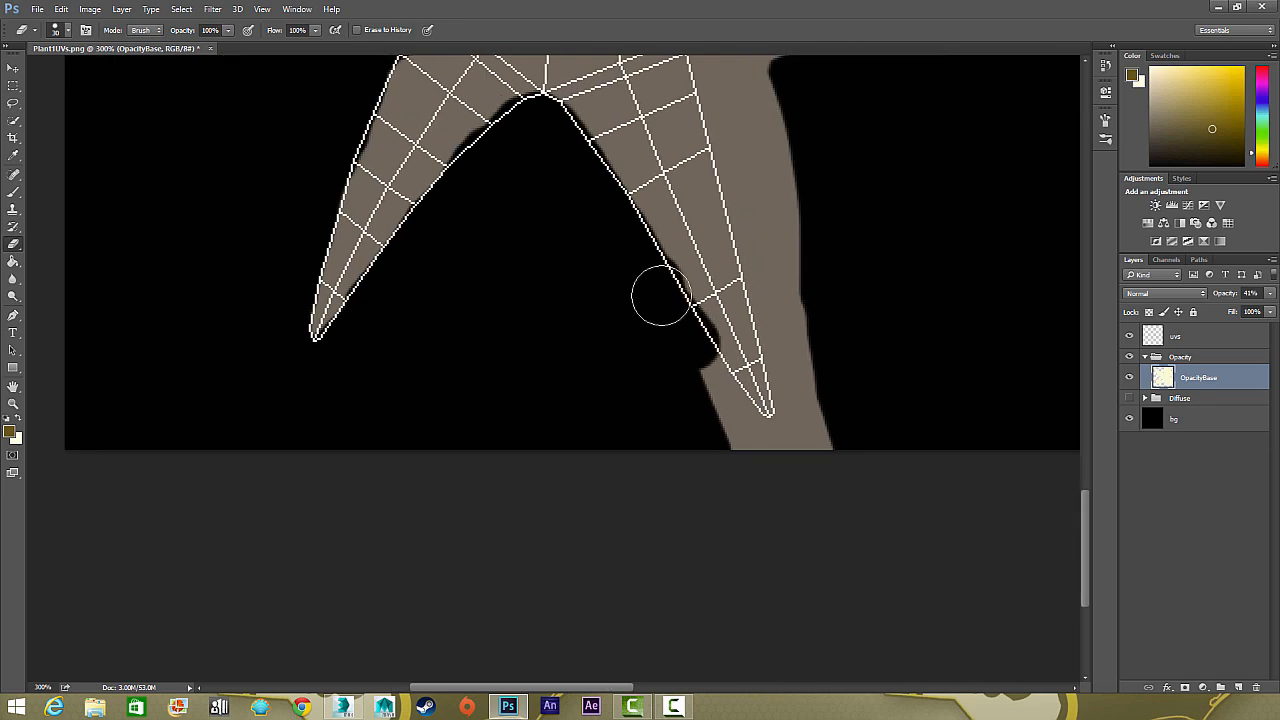
# Erase the excess around the star's lower-right arm tip and outer edge and along both edges of the right arm
pyautogui.moveTo(657, 294)
pyautogui.mouseDown()
pyautogui.moveTo(803, 397)
pyautogui.moveTo(774, 286)
pyautogui.moveTo(790, 198)
pyautogui.moveTo(756, 491)
pyautogui.mouseUp()
pyautogui.moveTo(702, 450)
pyautogui.mouseDown()
pyautogui.moveTo(700, 423)
pyautogui.moveTo(738, 394)
pyautogui.moveTo(884, 320)
pyautogui.moveTo(1070, 254)
pyautogui.mouseUp()
pyautogui.moveTo(890, 224); pyautogui.dragTo(776, 259)
pyautogui.moveTo(566, 190)
pyautogui.mouseDown()
pyautogui.moveTo(814, 243)
pyautogui.moveTo(614, 171)
pyautogui.moveTo(642, 80)
pyautogui.mouseUp()
pyautogui.moveTo(642, 80); pyautogui.dragTo(593, 217)
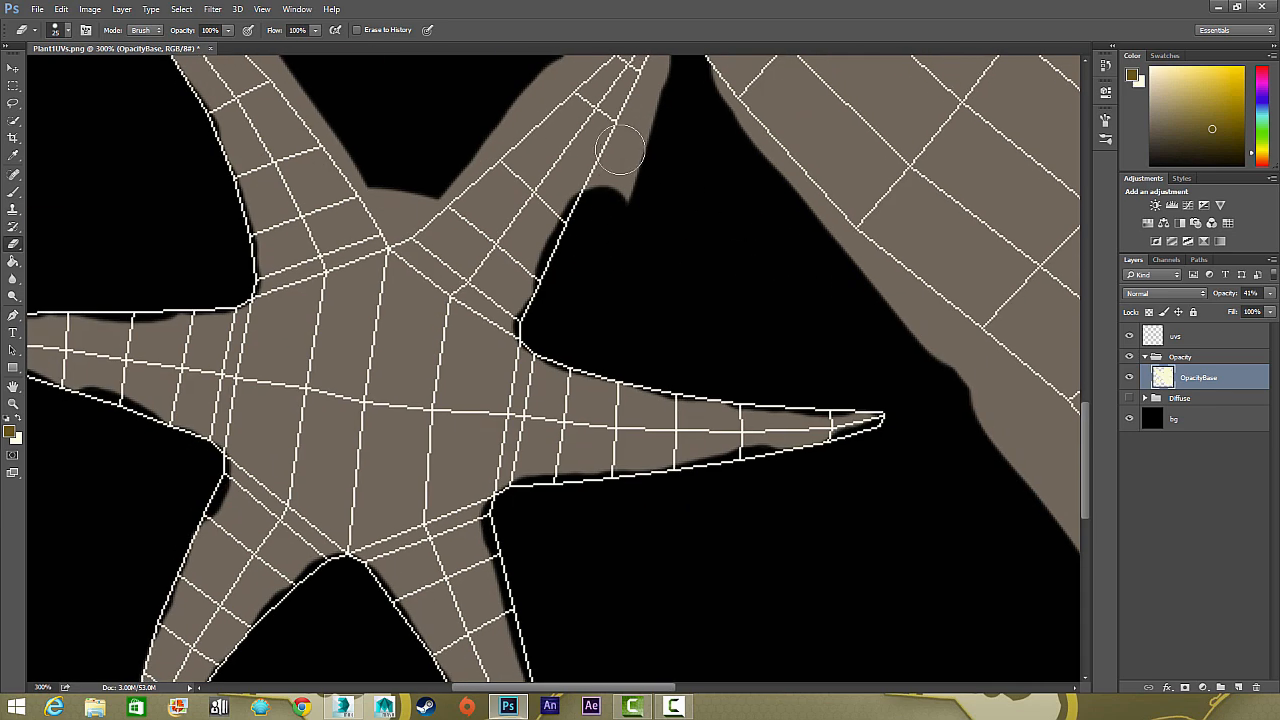
# Trim the star's upper-right arm and the gap between the two upper arms to the UV outline with a smaller eraser
pyautogui.moveTo(618, 155); pyautogui.dragTo(598, 186)
pyautogui.press('[')
pyautogui.press('[')
pyautogui.press('[')
pyautogui.moveTo(627, 150); pyautogui.dragTo(644, 92)
pyautogui.moveTo(644, 91)
pyautogui.mouseDown()
pyautogui.moveTo(621, 195)
pyautogui.moveTo(623, 162)
pyautogui.moveTo(530, 218)
pyautogui.moveTo(510, 255)
pyautogui.moveTo(388, 350)
pyautogui.moveTo(362, 343)
pyautogui.moveTo(350, 366)
pyautogui.moveTo(198, 139)
pyautogui.moveTo(109, 61)
pyautogui.mouseUp()
pyautogui.moveTo(118, 202); pyautogui.dragTo(254, 172)
# Give the eraser Shape Dynamics and Scattering, and roughen the edges of the star's upper-right and right arms at 7 px
pyautogui.click(85, 30)
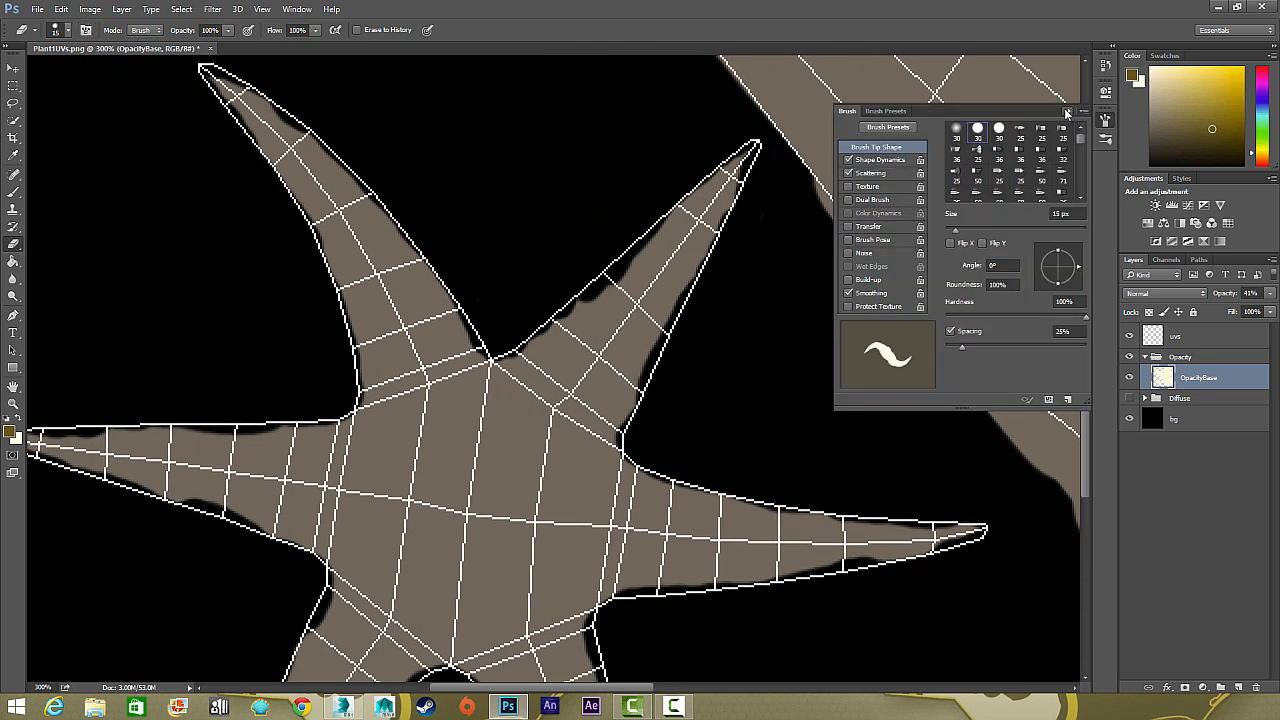
pyautogui.click(1066, 112)
pyautogui.moveTo(708, 258)
pyautogui.mouseDown()
pyautogui.moveTo(622, 420)
pyautogui.moveTo(723, 486)
pyautogui.moveTo(826, 515)
pyautogui.moveTo(1005, 526)
pyautogui.mouseUp()
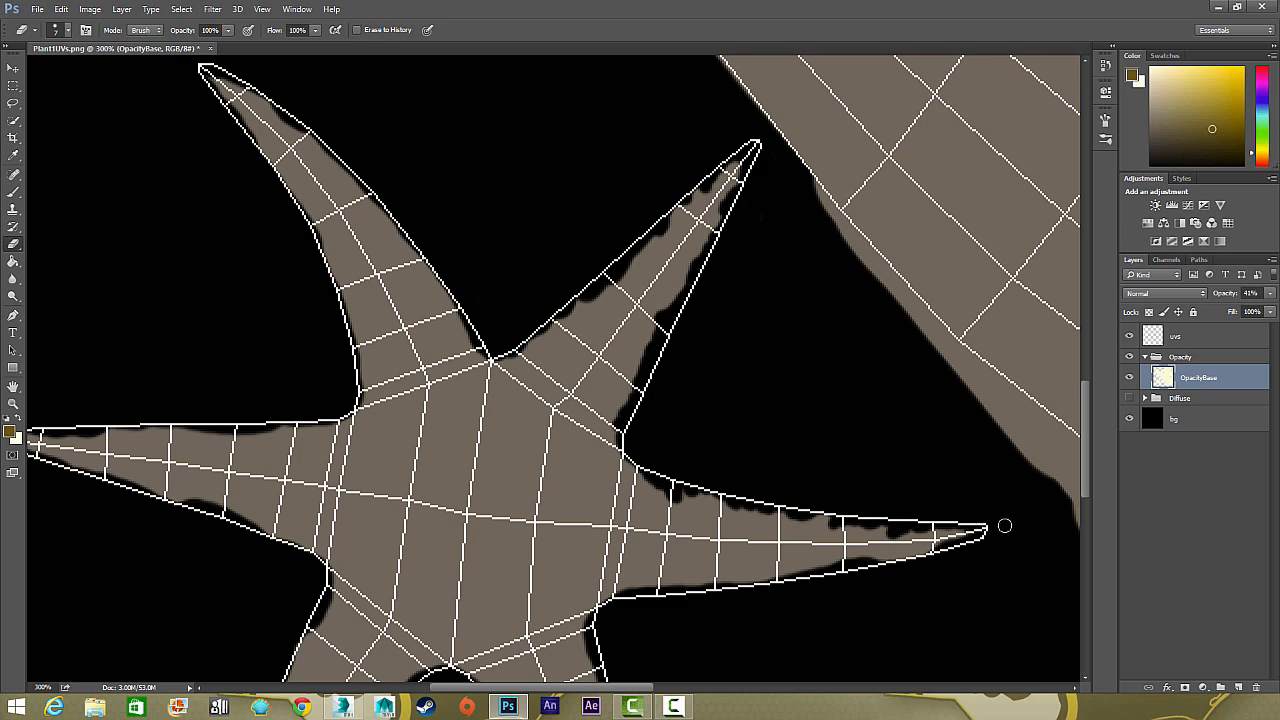
pyautogui.moveTo(830, 585); pyautogui.dragTo(620, 598)
pyautogui.moveTo(575, 611); pyautogui.dragTo(693, 434)
# Roughen the edges of the star's two lower arms with the scattered eraser
pyautogui.moveTo(702, 446); pyautogui.dragTo(752, 610)
pyautogui.moveTo(736, 541); pyautogui.dragTo(666, 366)
pyautogui.moveTo(655, 543)
pyautogui.mouseDown()
pyautogui.moveTo(556, 372)
pyautogui.moveTo(586, 412)
pyautogui.moveTo(515, 325)
pyautogui.moveTo(646, 282)
pyautogui.moveTo(673, 100)
pyautogui.moveTo(414, 344)
pyautogui.moveTo(558, 290)
pyautogui.moveTo(395, 484)
pyautogui.moveTo(482, 364)
pyautogui.moveTo(472, 372)
pyautogui.moveTo(565, 287)
pyautogui.mouseUp()
pyautogui.moveTo(476, 184); pyautogui.dragTo(371, 433)
pyautogui.moveTo(338, 181)
pyautogui.mouseDown()
pyautogui.moveTo(373, 298)
pyautogui.moveTo(347, 313)
pyautogui.mouseUp()
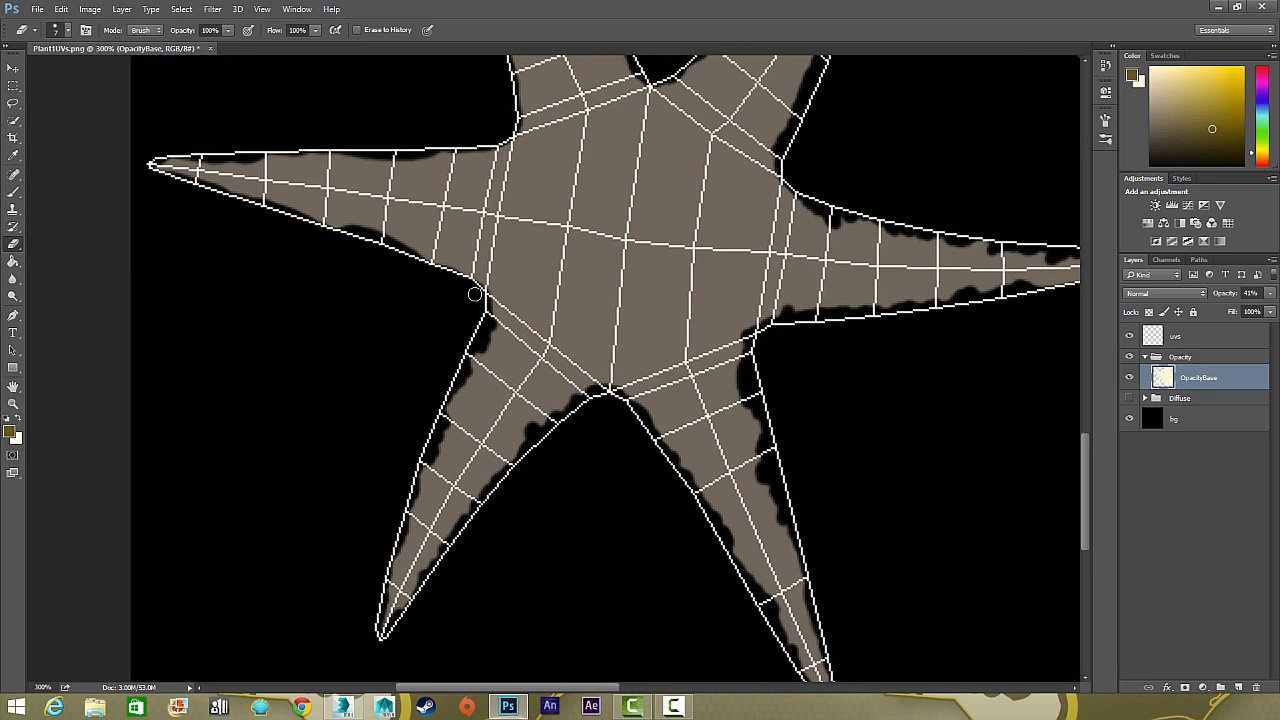
# Roughen the edges of the star's left and upper-left arms with the scattered eraser
pyautogui.moveTo(470, 288)
pyautogui.mouseDown()
pyautogui.moveTo(402, 250)
pyautogui.moveTo(281, 221)
pyautogui.mouseUp()
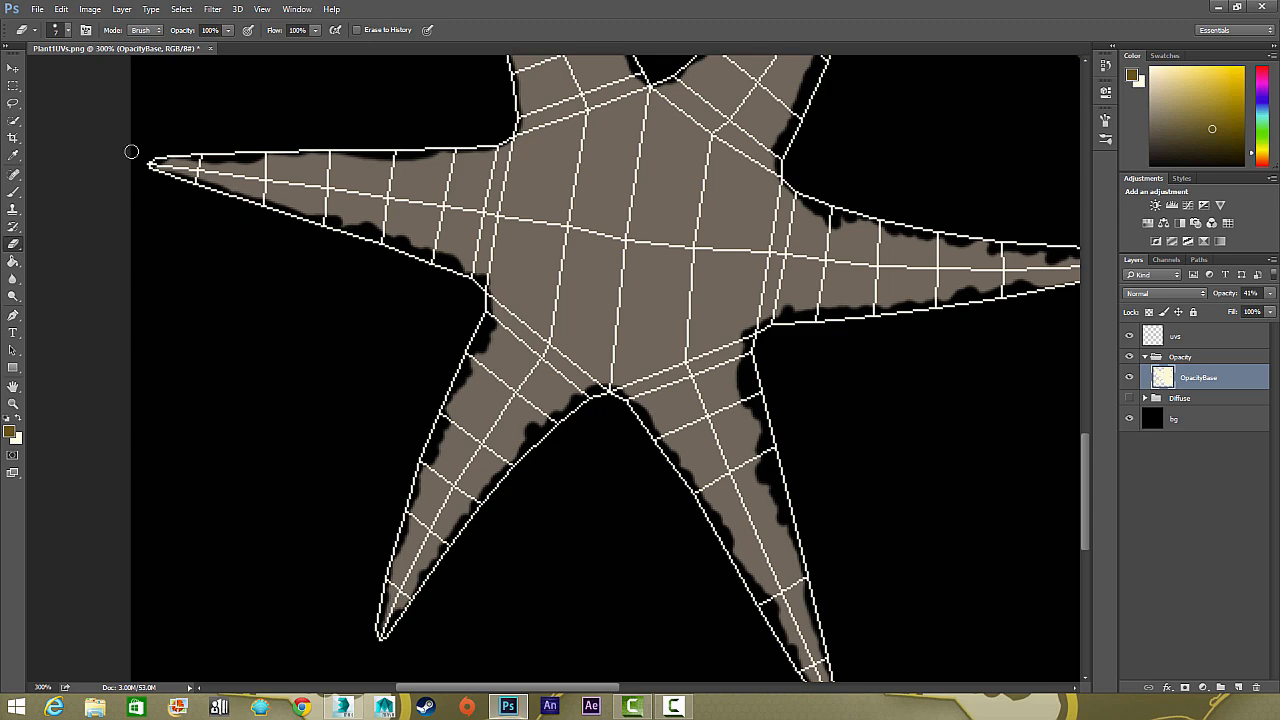
pyautogui.moveTo(279, 153)
pyautogui.mouseDown()
pyautogui.moveTo(484, 144)
pyautogui.moveTo(518, 128)
pyautogui.mouseUp()
pyautogui.moveTo(465, 140); pyautogui.dragTo(510, 324)
pyautogui.moveTo(566, 288); pyautogui.dragTo(495, 106)
pyautogui.moveTo(476, 130); pyautogui.dragTo(477, 234)
pyautogui.moveTo(498, 210); pyautogui.dragTo(481, 185)
pyautogui.moveTo(432, 78)
pyautogui.mouseDown()
pyautogui.moveTo(617, 251)
pyautogui.moveTo(690, 374)
pyautogui.mouseUp()
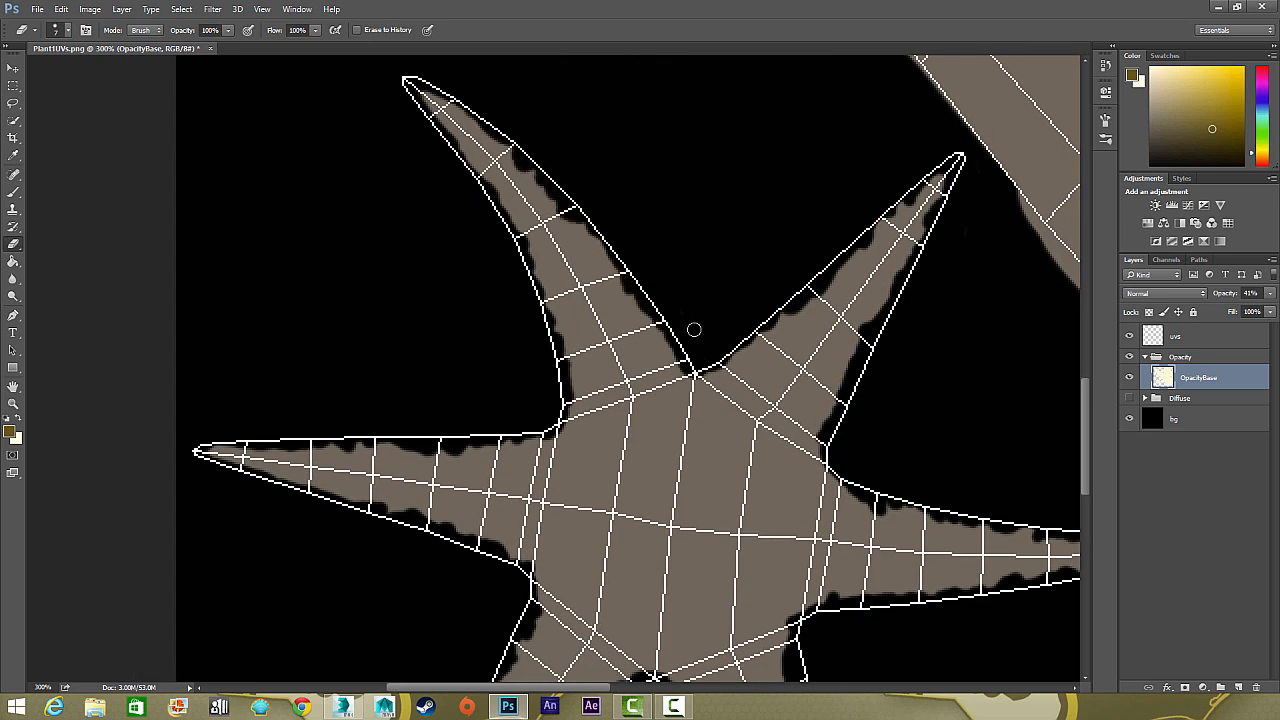
pyautogui.moveTo(564, 225); pyautogui.dragTo(431, 266)
# Erase the excess around the rounded leaf shape back to its UV outline with a 20 px scattered eraser
pyautogui.hotkey('ctrl', '-')
pyautogui.moveTo(189, 177)
pyautogui.mouseDown()
pyautogui.moveTo(149, 334)
pyautogui.moveTo(203, 434)
pyautogui.moveTo(455, 603)
pyautogui.mouseUp()
pyautogui.moveTo(521, 585); pyautogui.dragTo(368, 478)
pyautogui.moveTo(306, 496)
pyautogui.mouseDown()
pyautogui.moveTo(543, 587)
pyautogui.moveTo(626, 537)
pyautogui.moveTo(580, 288)
pyautogui.moveTo(529, 203)
pyautogui.mouseUp()
pyautogui.moveTo(520, 248)
pyautogui.mouseDown()
pyautogui.moveTo(600, 291)
pyautogui.moveTo(400, 123)
pyautogui.moveTo(316, 113)
pyautogui.moveTo(197, 200)
pyautogui.moveTo(117, 342)
pyautogui.mouseUp()
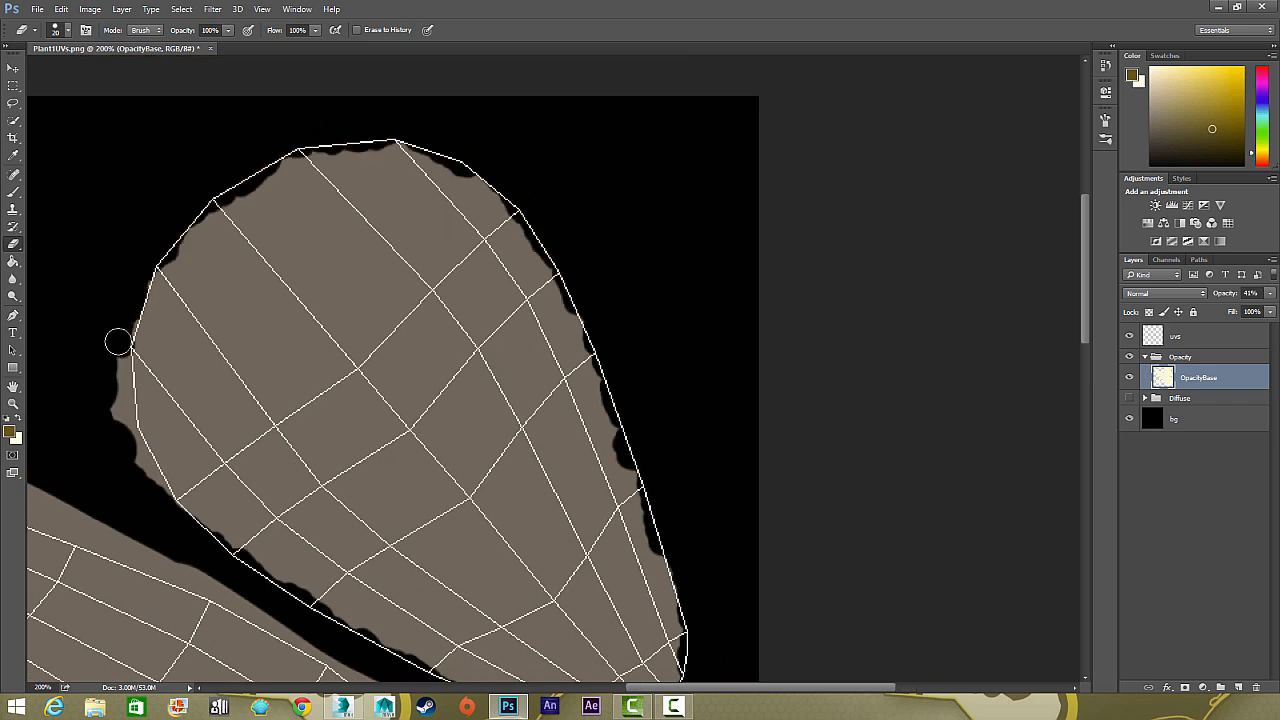
# Set the foreground colour to white and repaint the over-erased upper-left edge of the rounded leaf shape with the Brush
pyautogui.click(12, 193)
pyautogui.click(9, 431)
pyautogui.click(670, 227)
pyautogui.click(962, 218)
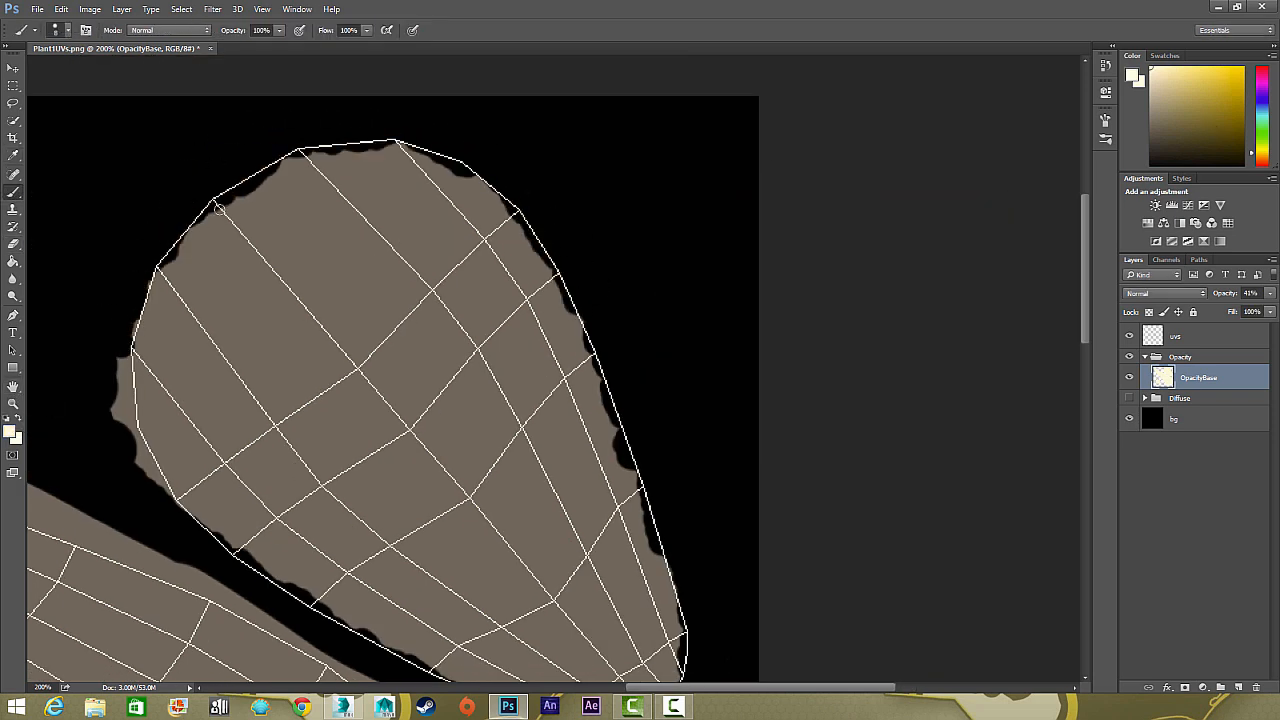
pyautogui.moveTo(208, 224); pyautogui.dragTo(270, 176)
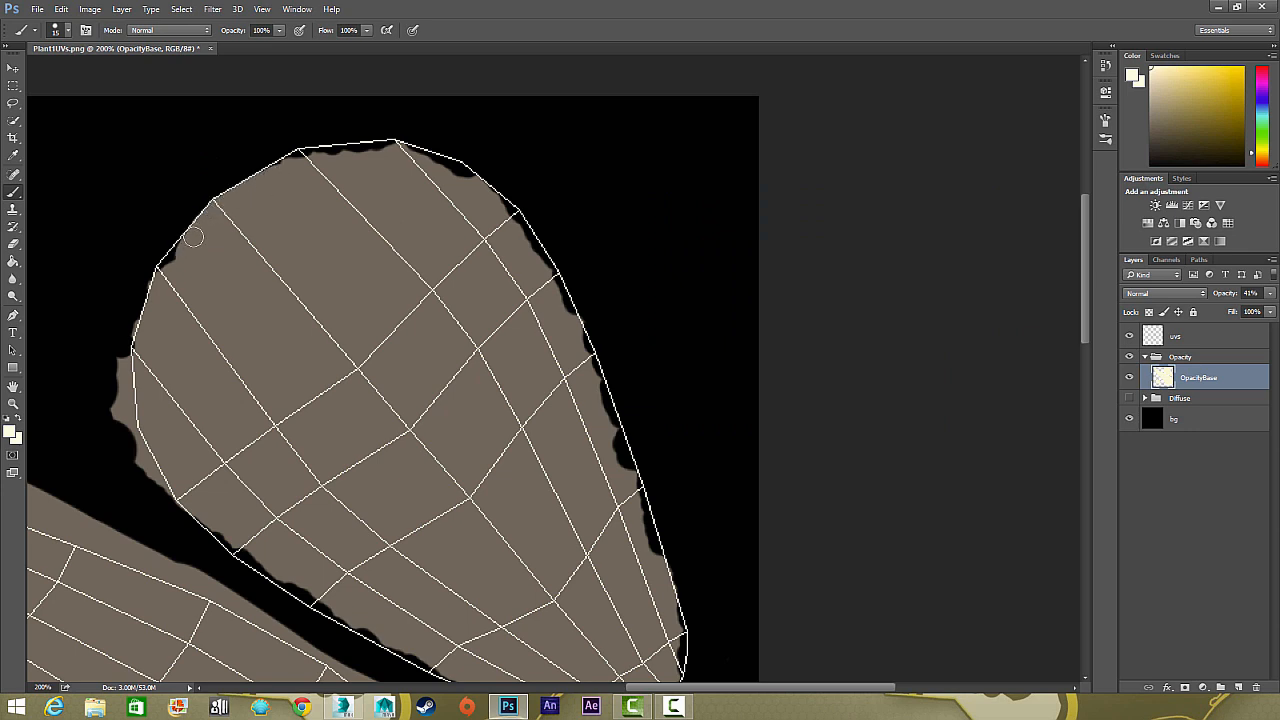
pyautogui.moveTo(193, 236); pyautogui.dragTo(303, 159)
# Erase the remaining excess along the rounded leaf shape's left edge and around its lower tip
pyautogui.click(12, 245)
pyautogui.moveTo(129, 407)
pyautogui.mouseDown()
pyautogui.moveTo(182, 242)
pyautogui.moveTo(174, 305)
pyautogui.moveTo(194, 369)
pyautogui.moveTo(252, 435)
pyautogui.moveTo(215, 399)
pyautogui.moveTo(180, 252)
pyautogui.moveTo(178, 277)
pyautogui.moveTo(204, 207)
pyautogui.mouseUp()
pyautogui.moveTo(400, 70)
pyautogui.mouseDown()
pyautogui.moveTo(355, 135)
pyautogui.moveTo(589, 274)
pyautogui.moveTo(699, 590)
pyautogui.moveTo(735, 480)
pyautogui.mouseUp()
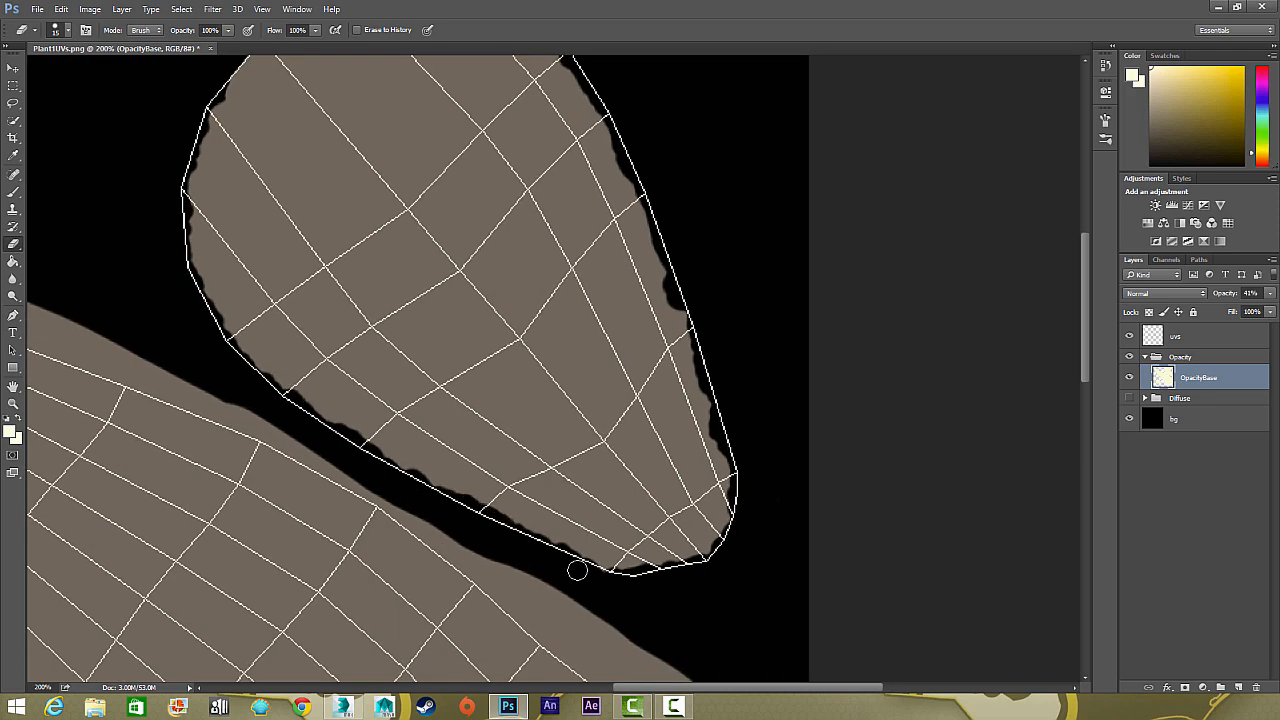
# Switch the eraser to a rough, textured brush tip with Scattering enabled
pyautogui.click(86, 29)
pyautogui.click(849, 173)
pyautogui.click(876, 147)
pyautogui.moveTo(962, 347); pyautogui.dragTo(993, 347)
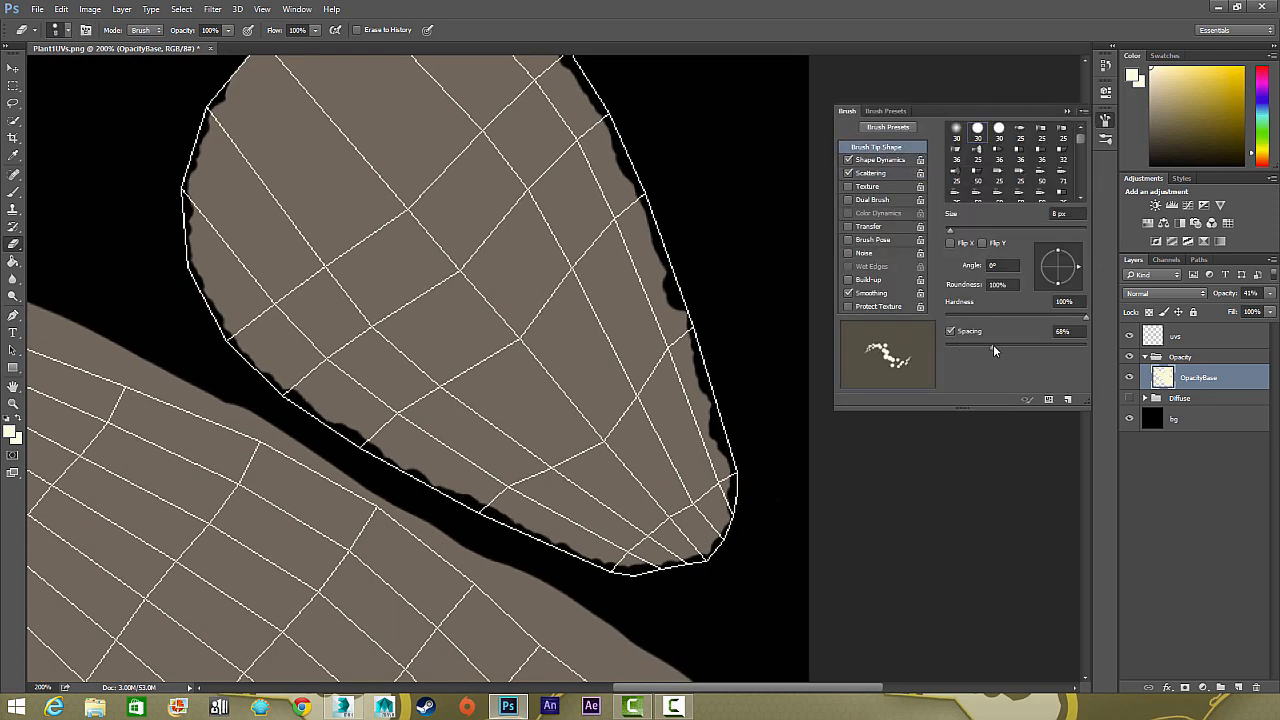
pyautogui.moveTo(1080, 139)
pyautogui.mouseDown()
pyautogui.moveTo(1081, 184)
pyautogui.moveTo(1081, 163)
pyautogui.mouseUp()
pyautogui.click(1020, 165)
pyautogui.click(999, 168)
pyautogui.click(962, 166)
pyautogui.click(1067, 111)
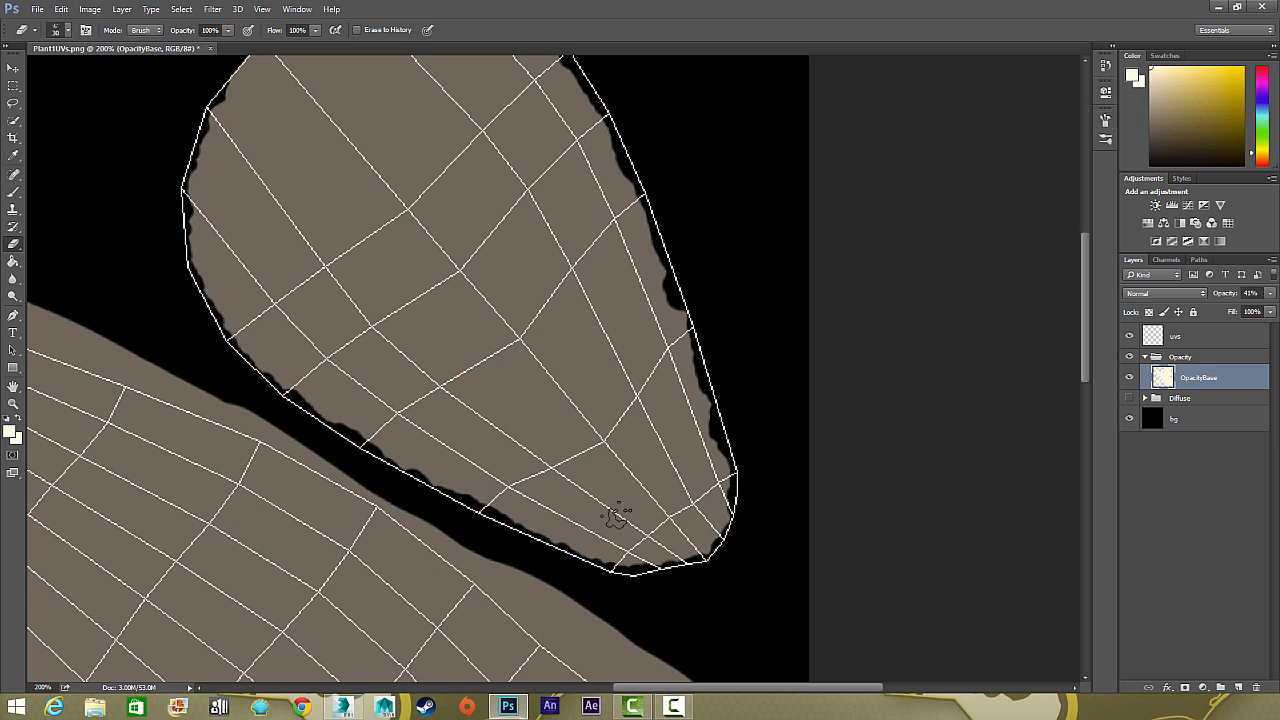
# Roughen the lower edge and lower-right side of the rounded leaf shape with the textured eraser reduced to 10 px
pyautogui.moveTo(631, 568)
pyautogui.mouseDown()
pyautogui.moveTo(668, 579)
pyautogui.moveTo(622, 579)
pyautogui.moveTo(697, 571)
pyautogui.moveTo(610, 570)
pyautogui.moveTo(530, 532)
pyautogui.mouseUp()
pyautogui.hotkey('ctrl', 'alt', 'z')
pyautogui.press('[')
pyautogui.press('[')
pyautogui.press('[')
pyautogui.moveTo(714, 556); pyautogui.dragTo(688, 558)
pyautogui.rightClick(722, 476)
pyautogui.click(722, 474)
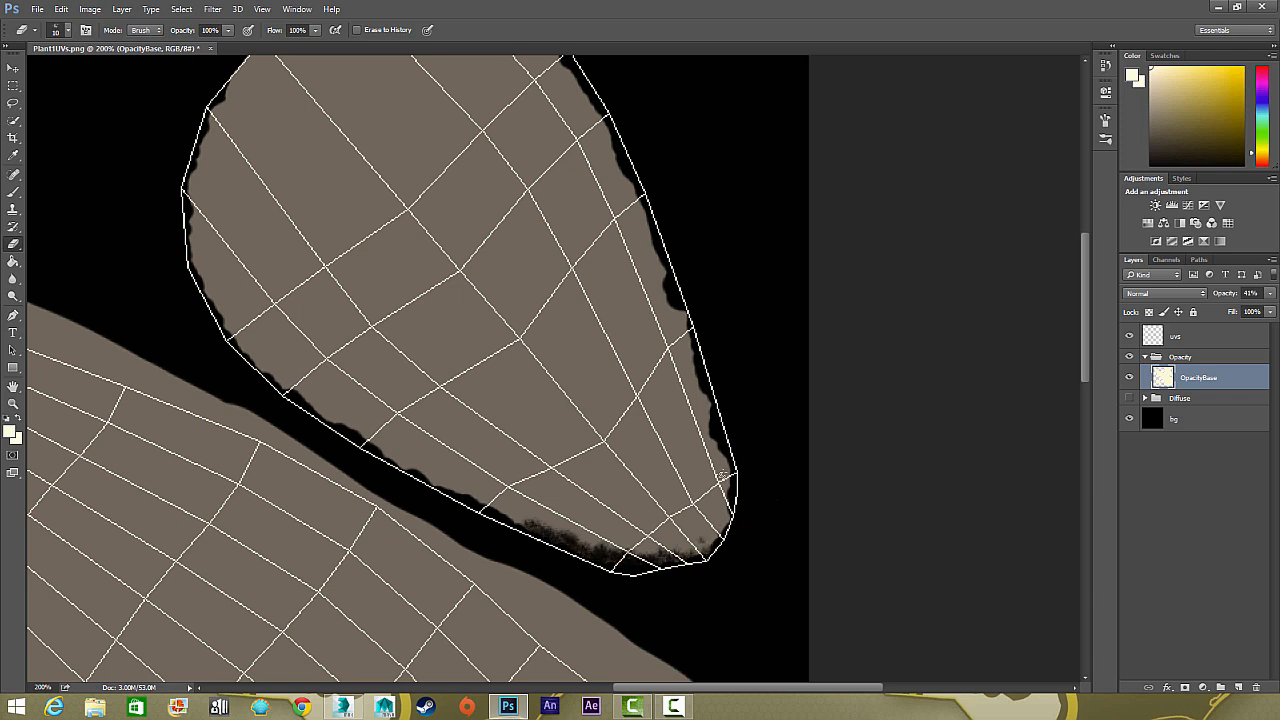
pyautogui.moveTo(722, 474)
pyautogui.mouseDown()
pyautogui.moveTo(728, 487)
pyautogui.moveTo(724, 444)
pyautogui.mouseUp()
# Turn off Scattering for the textured eraser brush
pyautogui.click(86, 30)
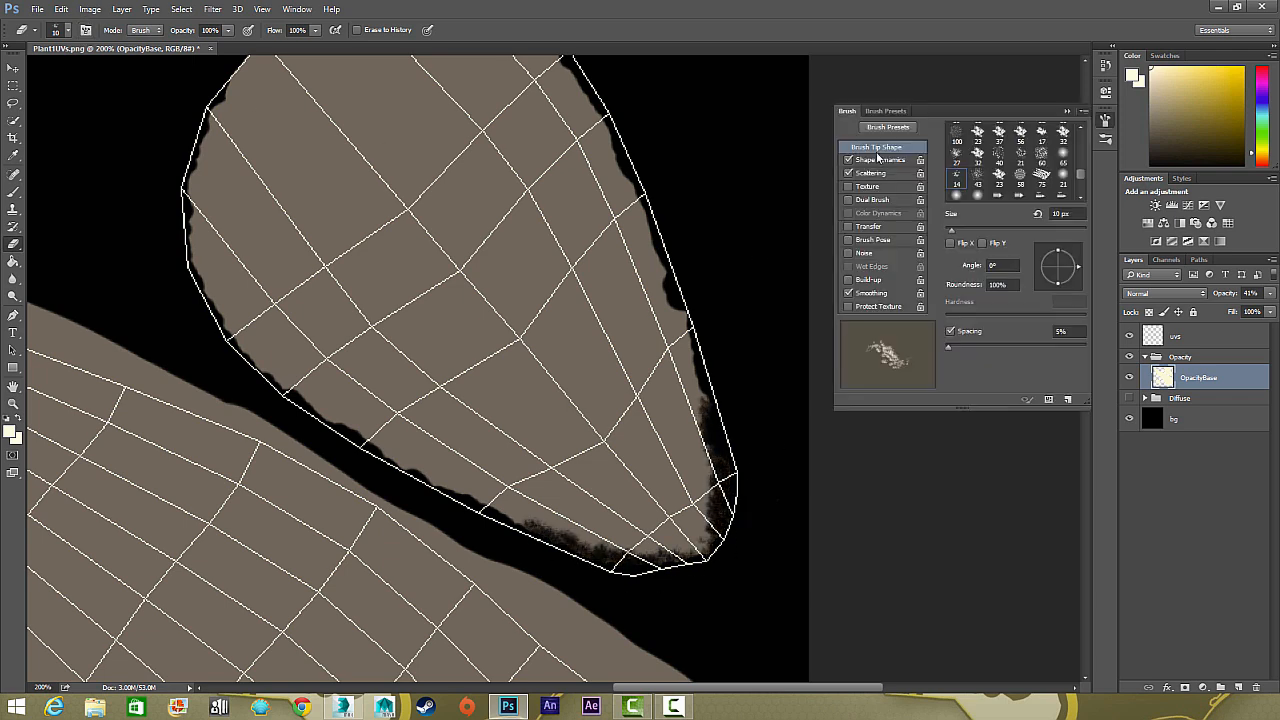
pyautogui.click(849, 173)
pyautogui.click(1067, 111)
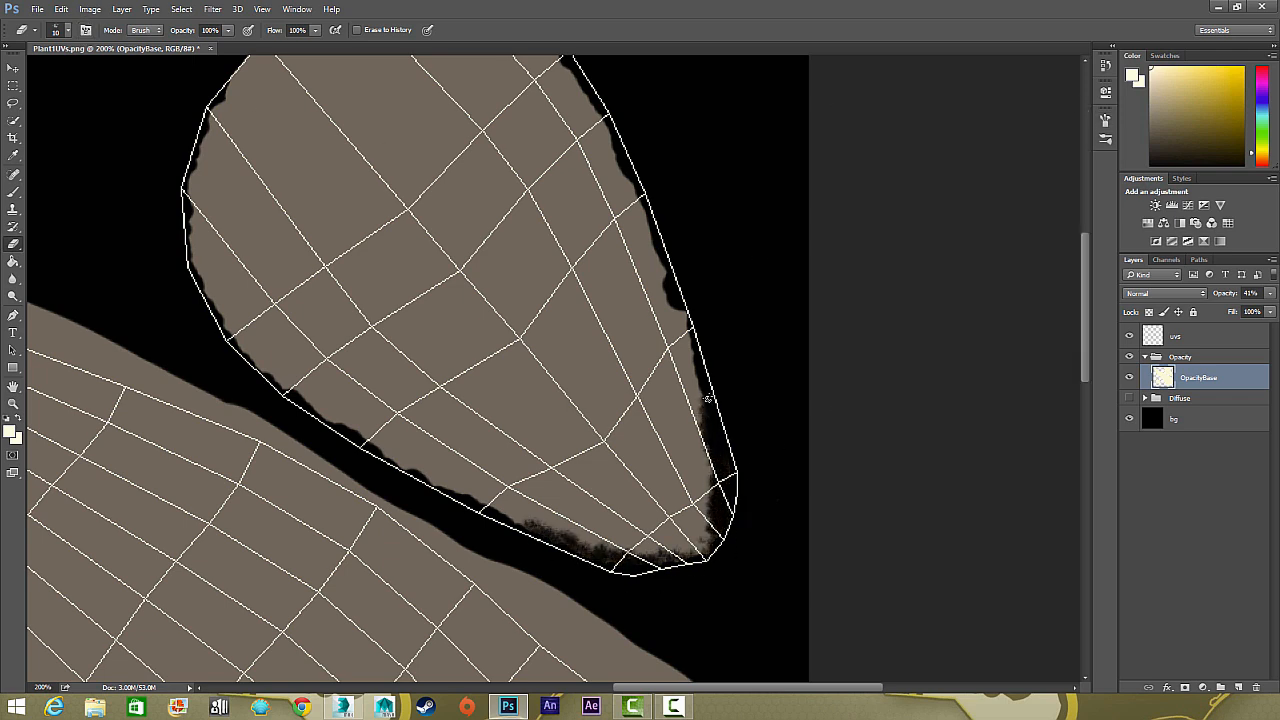
# Stamp several ragged holes inside the rounded leaf shape and a few nicks along its edges with the textured eraser
pyautogui.click(8, 432)
pyautogui.click(969, 221)
pyautogui.click(525, 431)
pyautogui.click(515, 180)
pyautogui.click(278, 256)
pyautogui.click(571, 303)
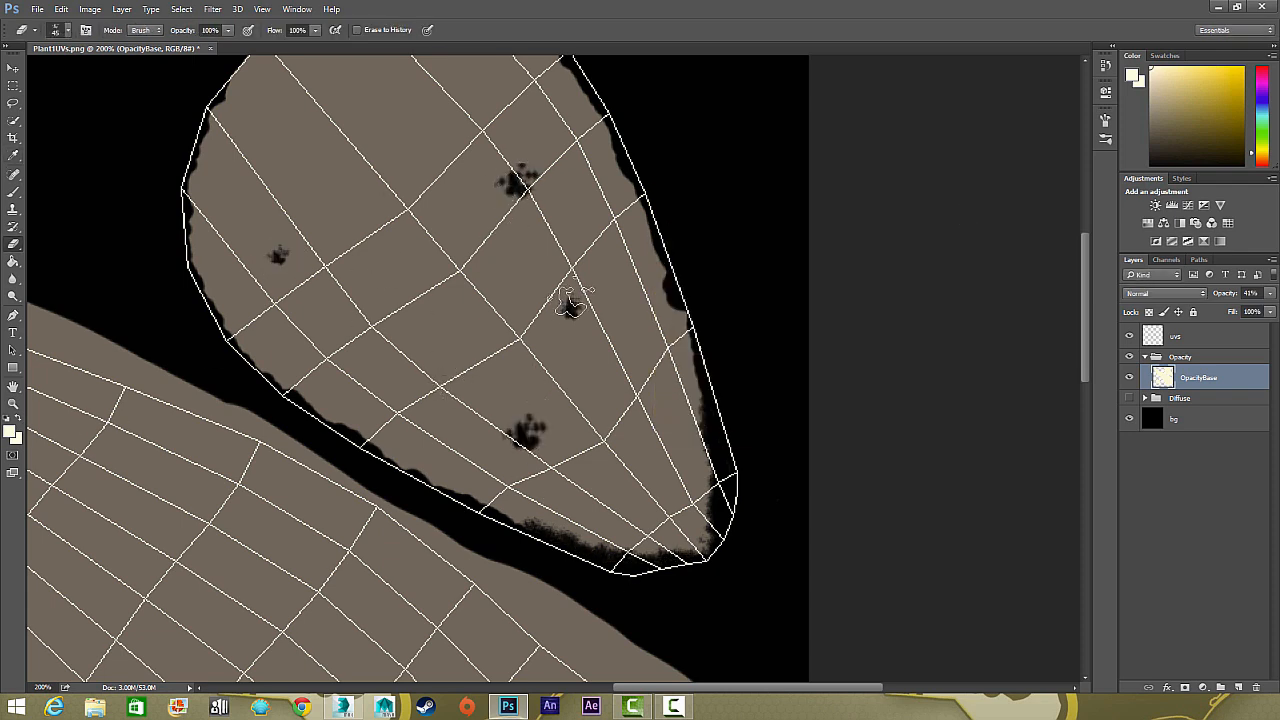
pyautogui.click(640, 487)
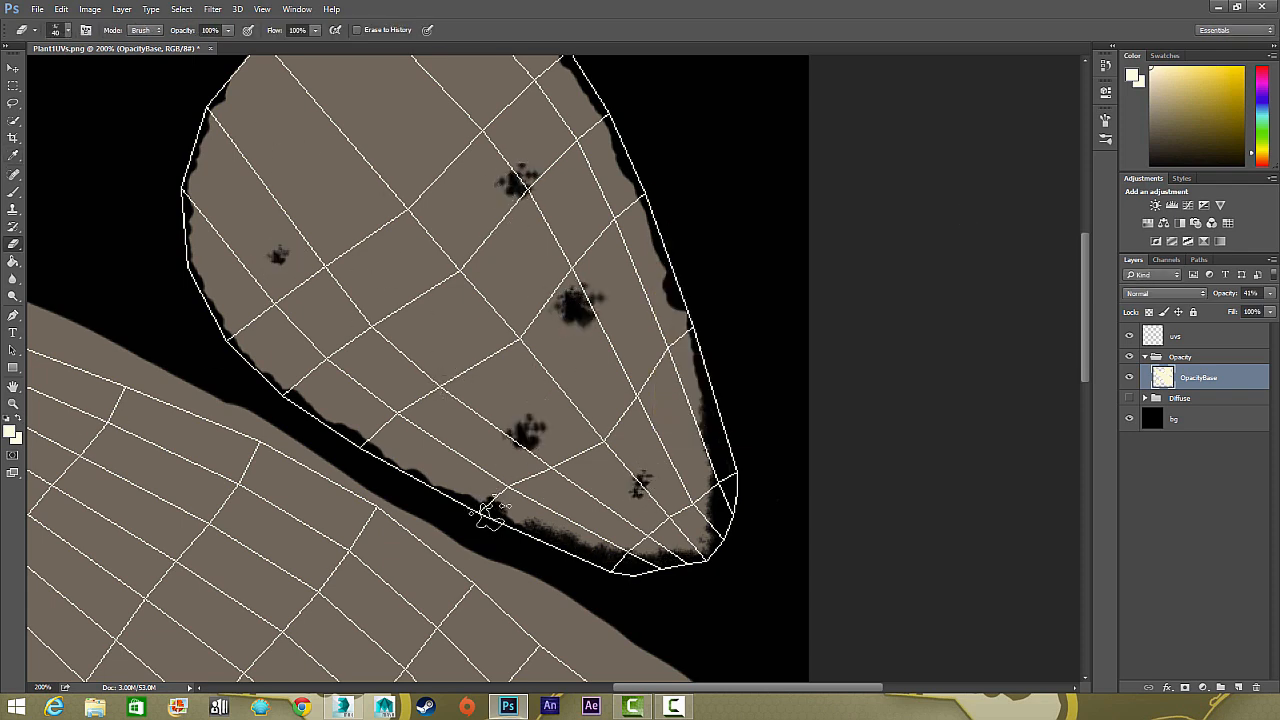
pyautogui.click(610, 150)
pyautogui.click(278, 254)
pyautogui.click(393, 364)
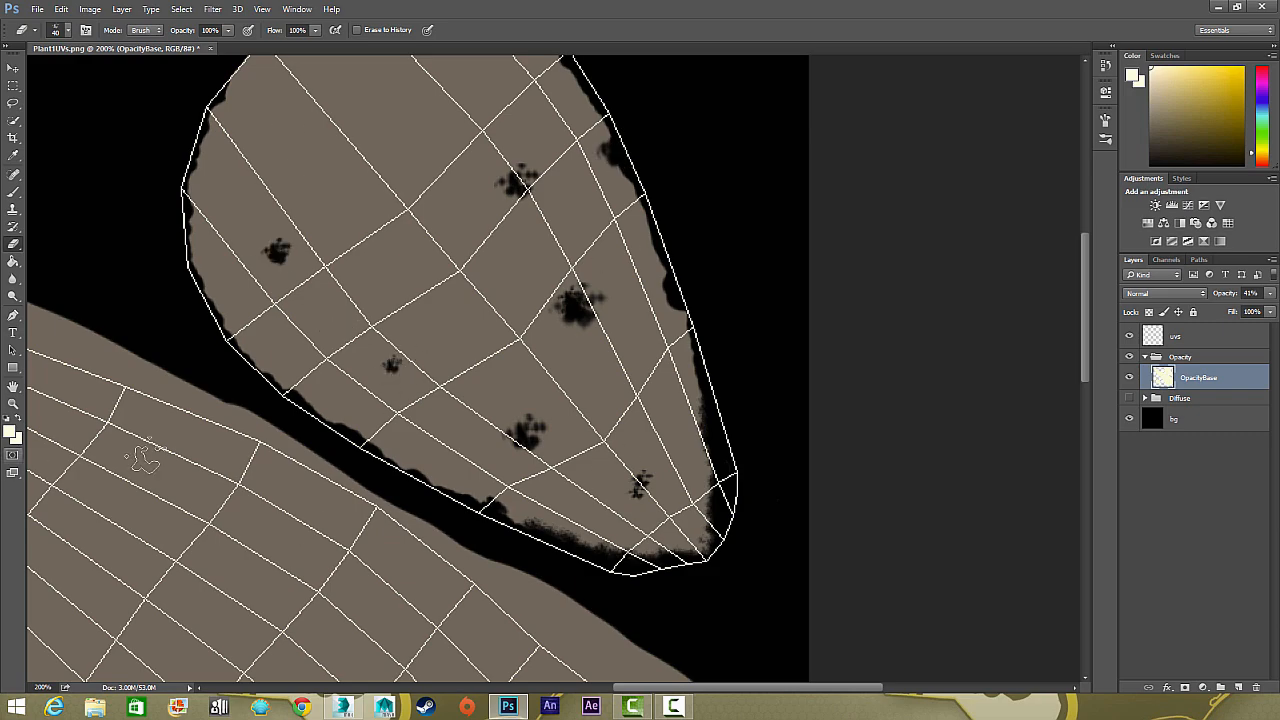
# Set the foreground colour to the grey-tan sampled from the rounded leaf shape
pyautogui.click(9, 432)
pyautogui.click(664, 295)
pyautogui.click(969, 218)
# Set the OpacityBase layer's opacity to 100%
pyautogui.hotkey('ctrl', '-')
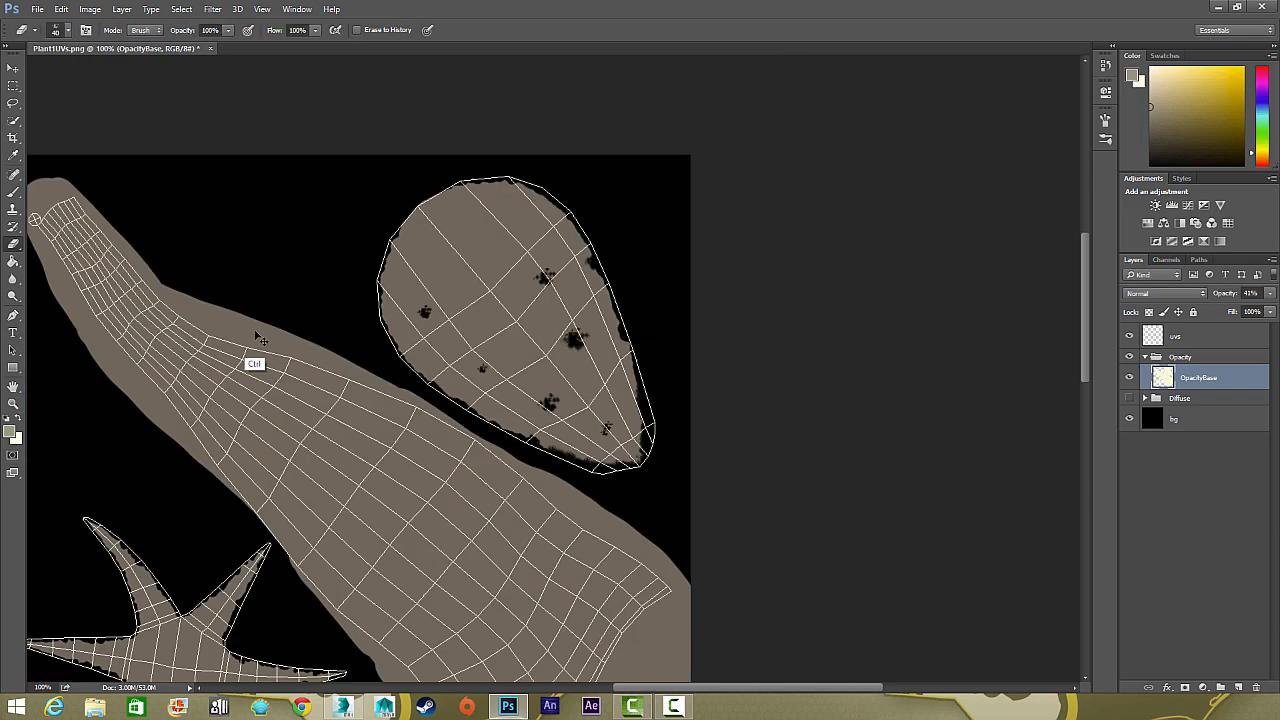
pyautogui.moveTo(256, 337); pyautogui.dragTo(462, 209)
pyautogui.hotkey('ctrl', '+')
pyautogui.click(1270, 293)
pyautogui.moveTo(1234, 310); pyautogui.dragTo(1274, 311)
pyautogui.moveTo(320, 249); pyautogui.dragTo(349, 479)
pyautogui.hotkey('ctrl', '+')
# Partially erase the star shape's two upper spikes with the textured eraser enlarged to 50 px and lowered to 38% opacity
pyautogui.moveTo(280, 240); pyautogui.dragTo(292, 380)
pyautogui.moveTo(194, 46); pyautogui.dragTo(185, 46)
pyautogui.click(228, 30)
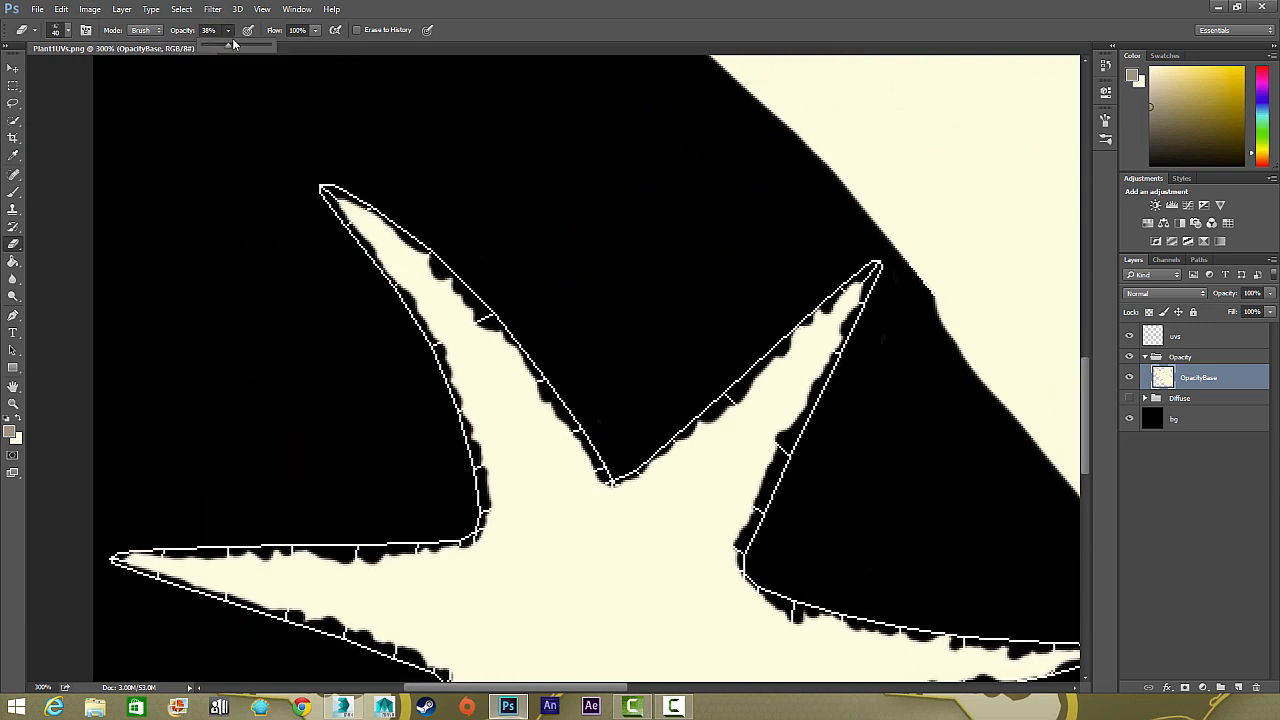
pyautogui.click(308, 190)
pyautogui.press(']')
pyautogui.moveTo(310, 186)
pyautogui.mouseDown()
pyautogui.moveTo(425, 290)
pyautogui.moveTo(444, 408)
pyautogui.mouseUp()
pyautogui.moveTo(505, 316); pyautogui.dragTo(450, 300)
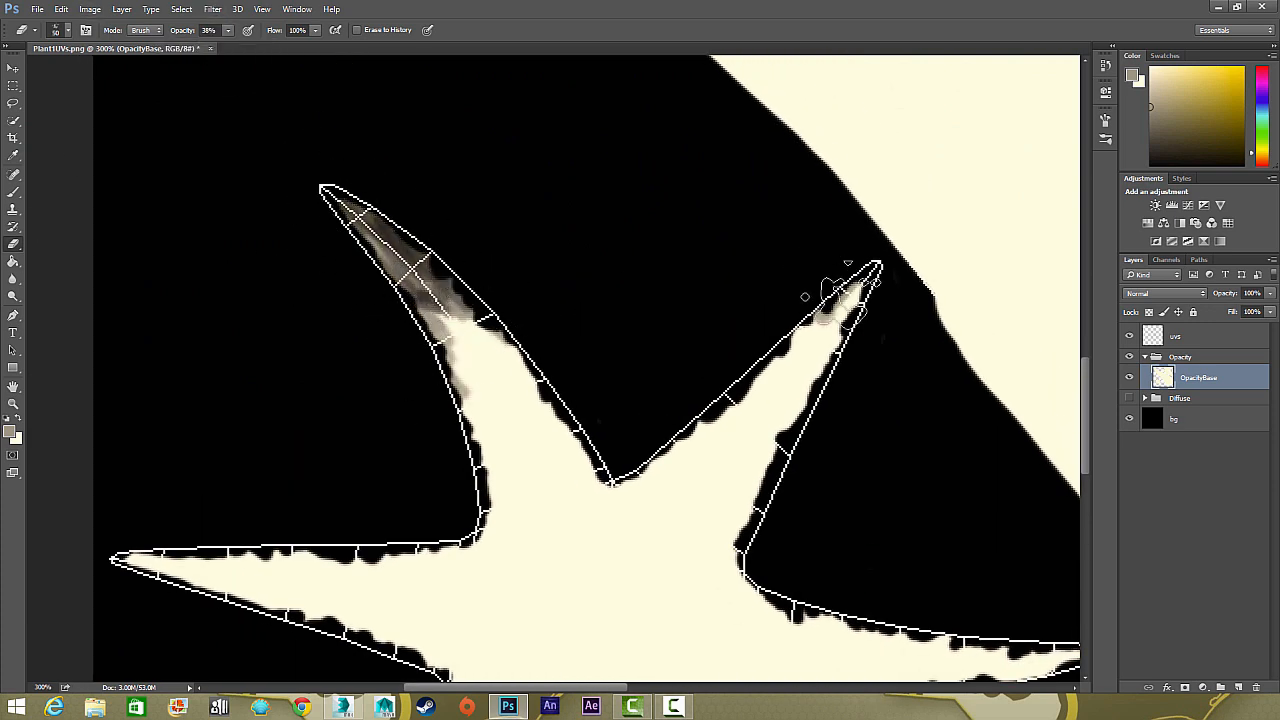
pyautogui.moveTo(829, 287); pyautogui.dragTo(784, 344)
pyautogui.moveTo(864, 318); pyautogui.dragTo(826, 410)
pyautogui.moveTo(742, 362)
pyautogui.mouseDown()
pyautogui.moveTo(733, 452)
pyautogui.moveTo(838, 308)
pyautogui.mouseUp()
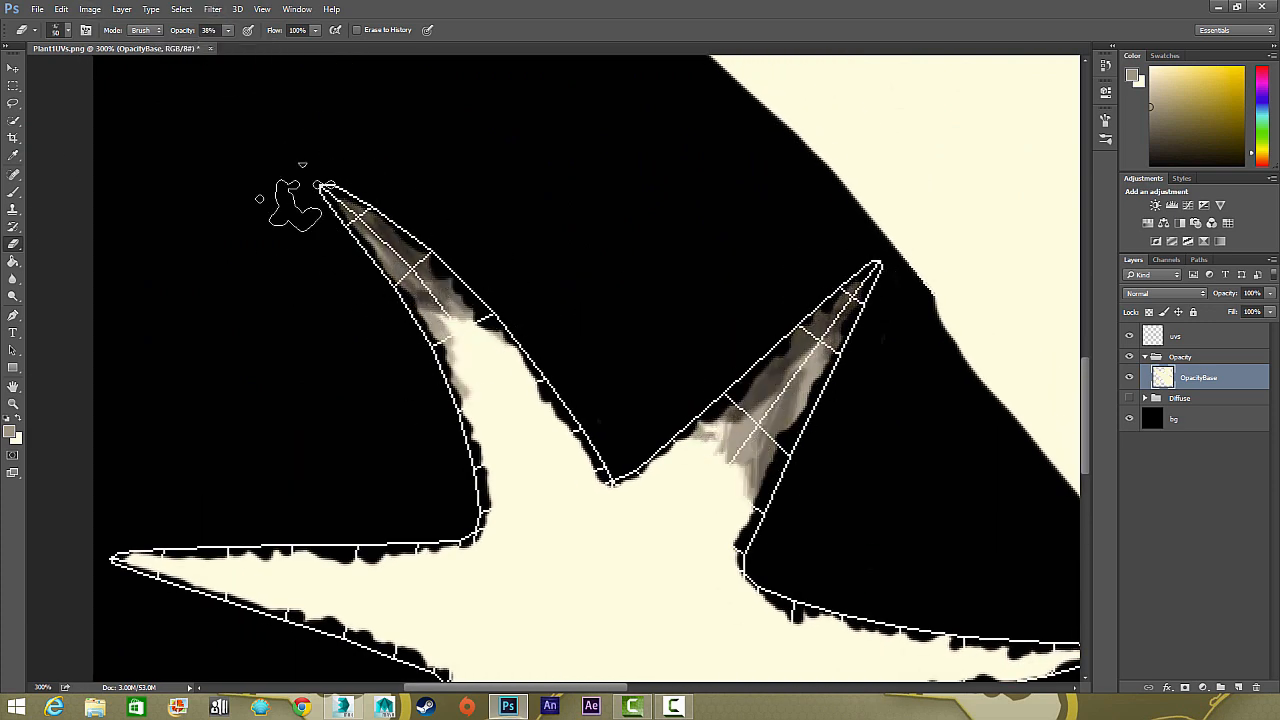
# Extend the faded area down the star's upper-left spike and partially erase its left spike
pyautogui.moveTo(294, 206); pyautogui.dragTo(466, 440)
pyautogui.moveTo(530, 390); pyautogui.dragTo(448, 310)
pyautogui.moveTo(378, 514); pyautogui.dragTo(409, 269)
pyautogui.moveTo(170, 314); pyautogui.dragTo(400, 372)
pyautogui.moveTo(260, 325); pyautogui.dragTo(428, 332)
pyautogui.moveTo(172, 316); pyautogui.dragTo(286, 326)
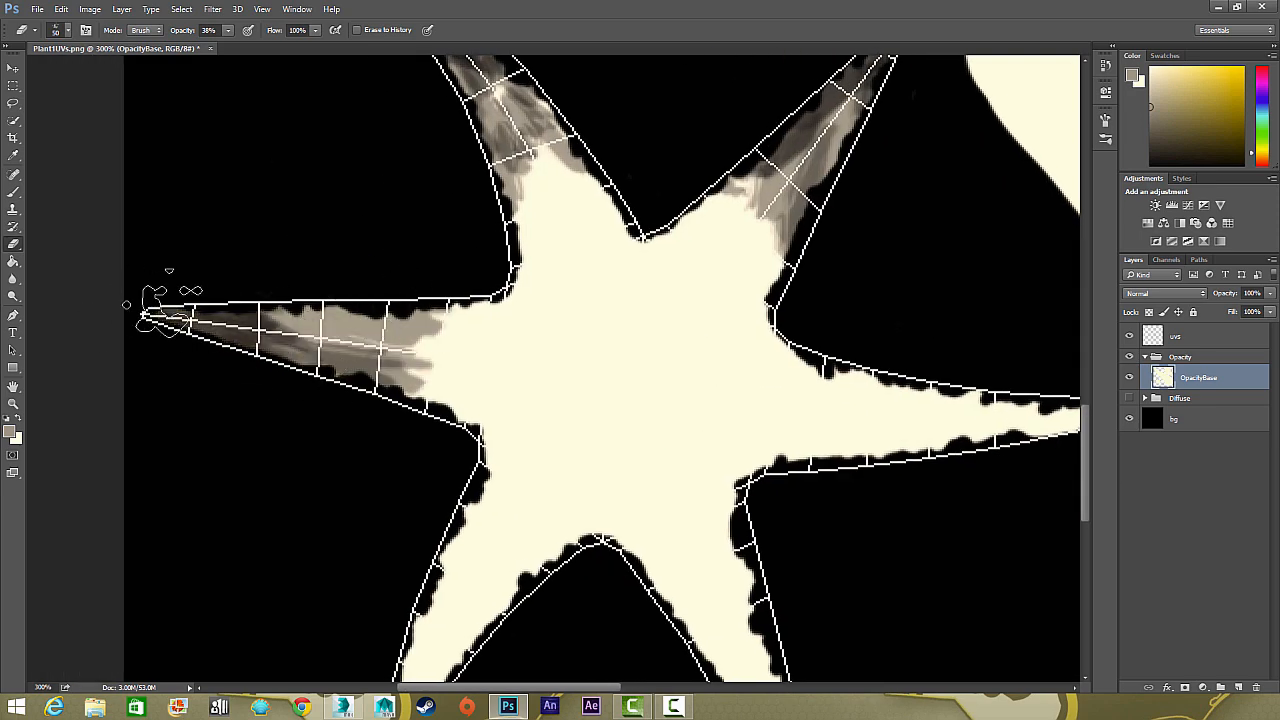
# Partially erase the star shape's two lower spikes from their tips toward the centre
pyautogui.moveTo(392, 531); pyautogui.dragTo(455, 366)
pyautogui.moveTo(454, 592); pyautogui.dragTo(530, 462)
pyautogui.moveTo(484, 530)
pyautogui.mouseDown()
pyautogui.moveTo(572, 416)
pyautogui.moveTo(528, 384)
pyautogui.mouseUp()
pyautogui.moveTo(454, 592)
pyautogui.mouseDown()
pyautogui.moveTo(502, 508)
pyautogui.moveTo(377, 382)
pyautogui.mouseUp()
pyautogui.moveTo(712, 548)
pyautogui.mouseDown()
pyautogui.moveTo(586, 306)
pyautogui.moveTo(618, 318)
pyautogui.mouseUp()
pyautogui.moveTo(698, 530)
pyautogui.mouseDown()
pyautogui.moveTo(640, 360)
pyautogui.moveTo(680, 454)
pyautogui.mouseUp()
pyautogui.moveTo(692, 420); pyautogui.dragTo(581, 566)
# Partially erase the star shape's right spike and switch to the Move tool
pyautogui.moveTo(884, 246)
pyautogui.mouseDown()
pyautogui.moveTo(645, 264)
pyautogui.moveTo(762, 258)
pyautogui.mouseUp()
pyautogui.moveTo(866, 250); pyautogui.dragTo(758, 258)
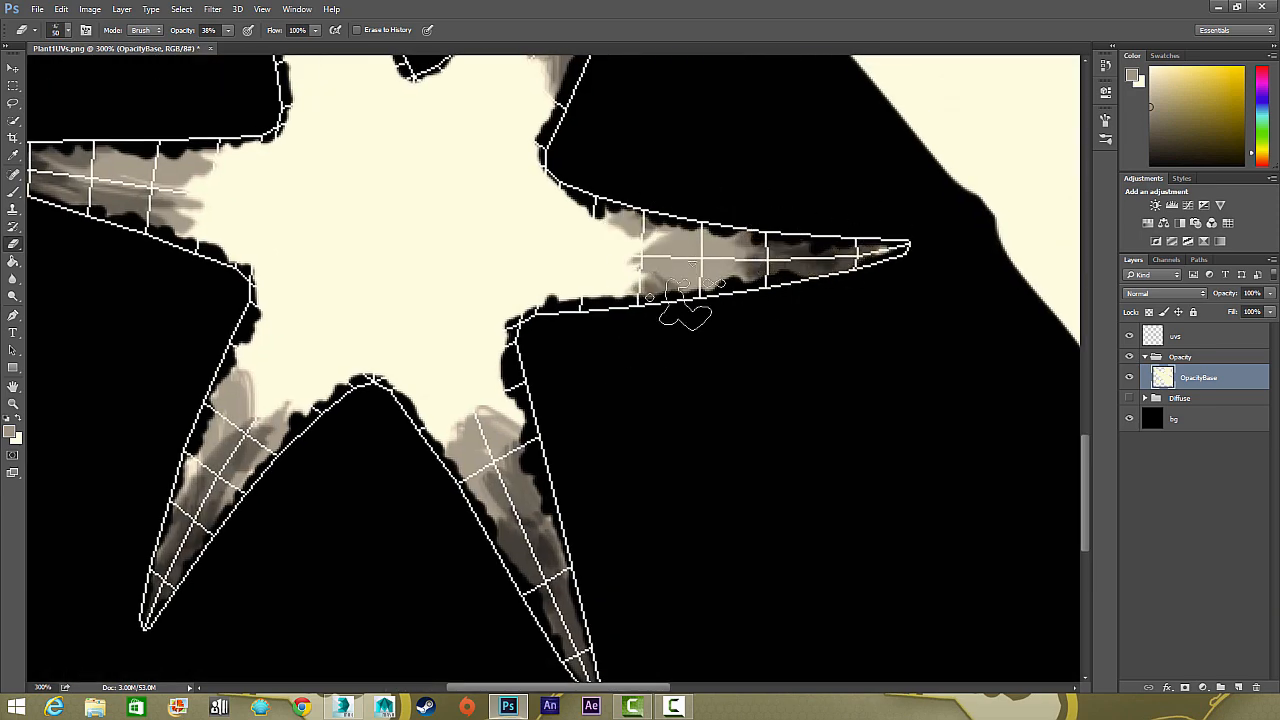
pyautogui.moveTo(686, 305); pyautogui.dragTo(853, 393)
pyautogui.click(11, 70)
pyautogui.hotkey('ctrl', '0')
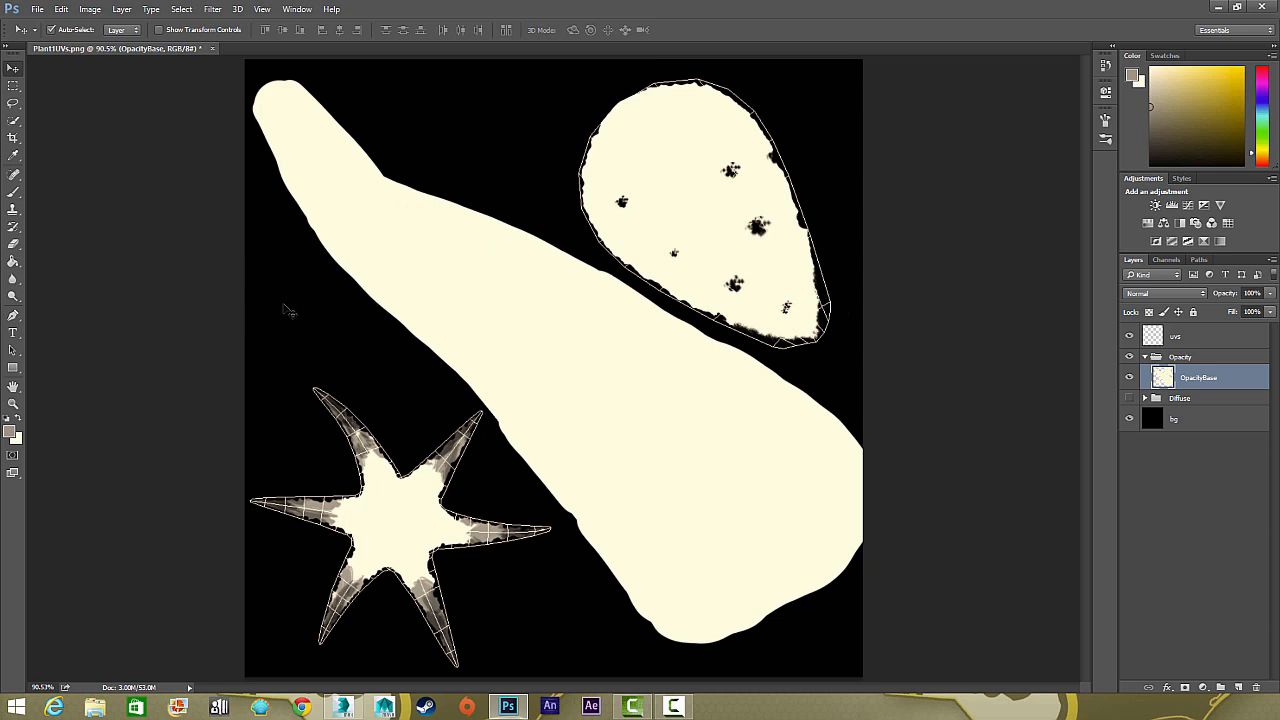
# Examine the faded star spikes without and with the UV overlay, and the holes in the rounded leaf shape
pyautogui.click(1130, 337)
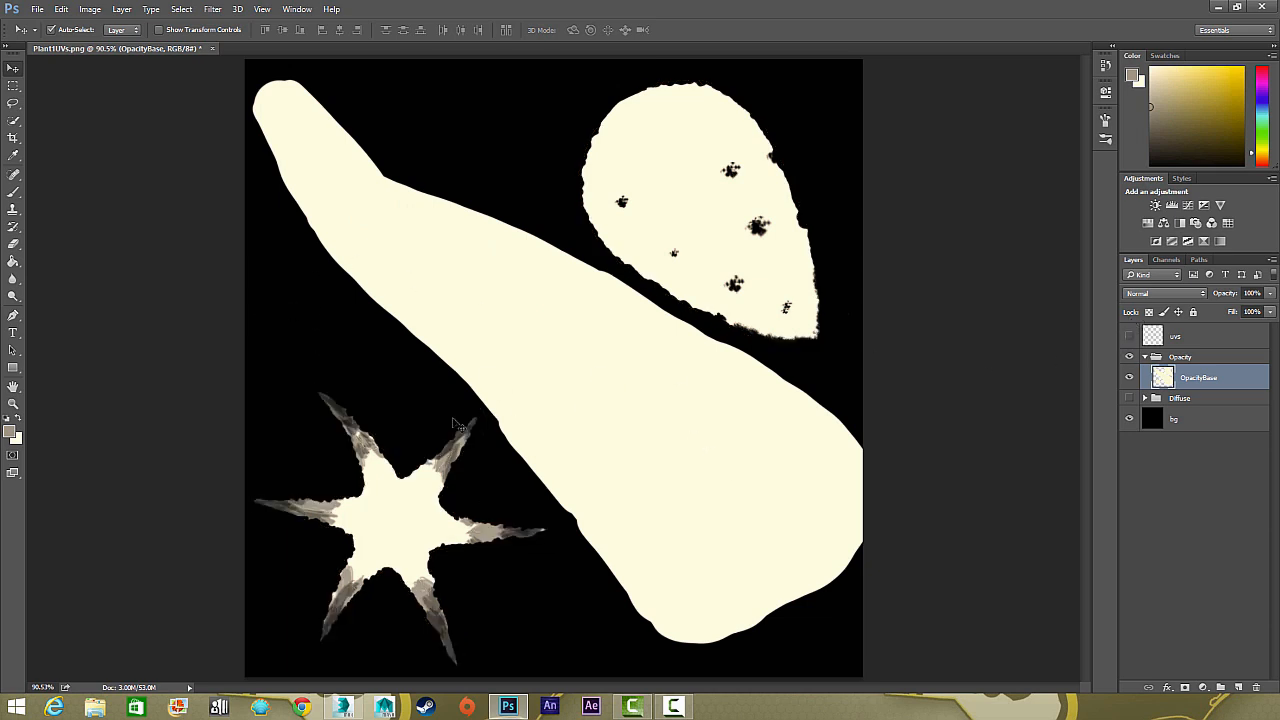
pyautogui.hotkey('ctrl', '+')
pyautogui.hotkey('ctrl', '+')
pyautogui.hotkey('ctrl', '+')
pyautogui.moveTo(280, 491); pyautogui.dragTo(851, 236)
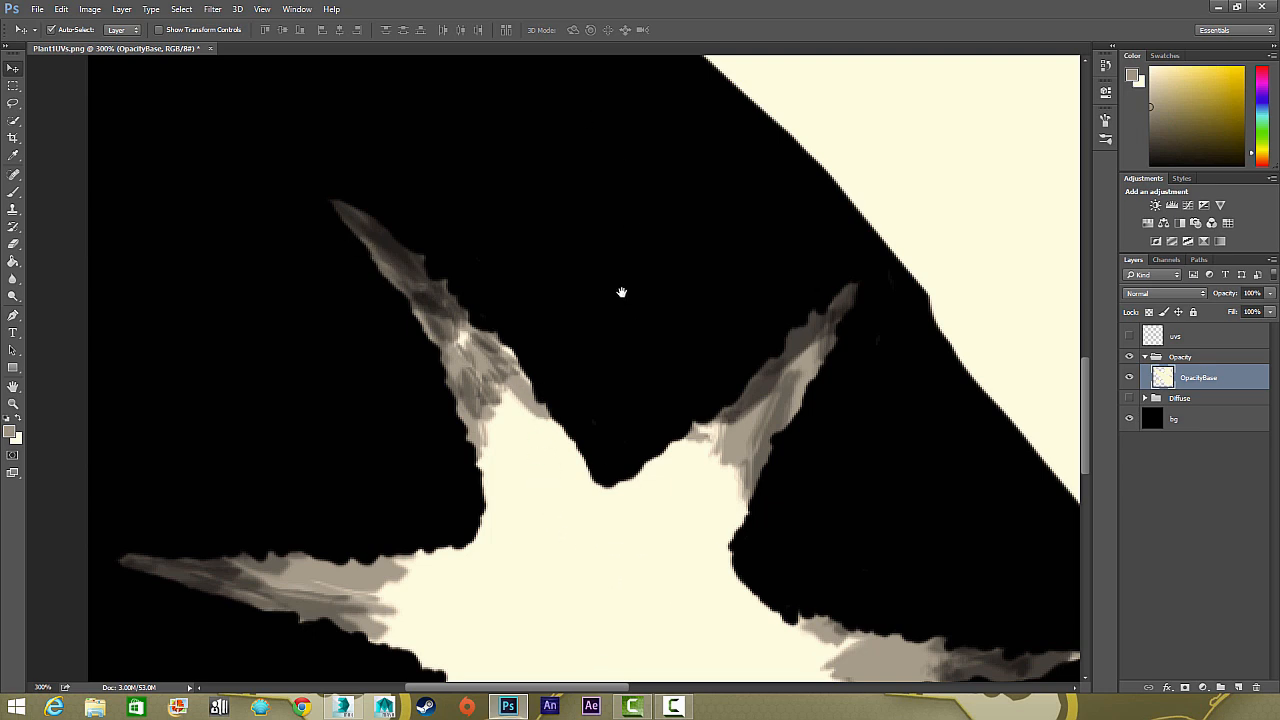
pyautogui.click(1130, 337)
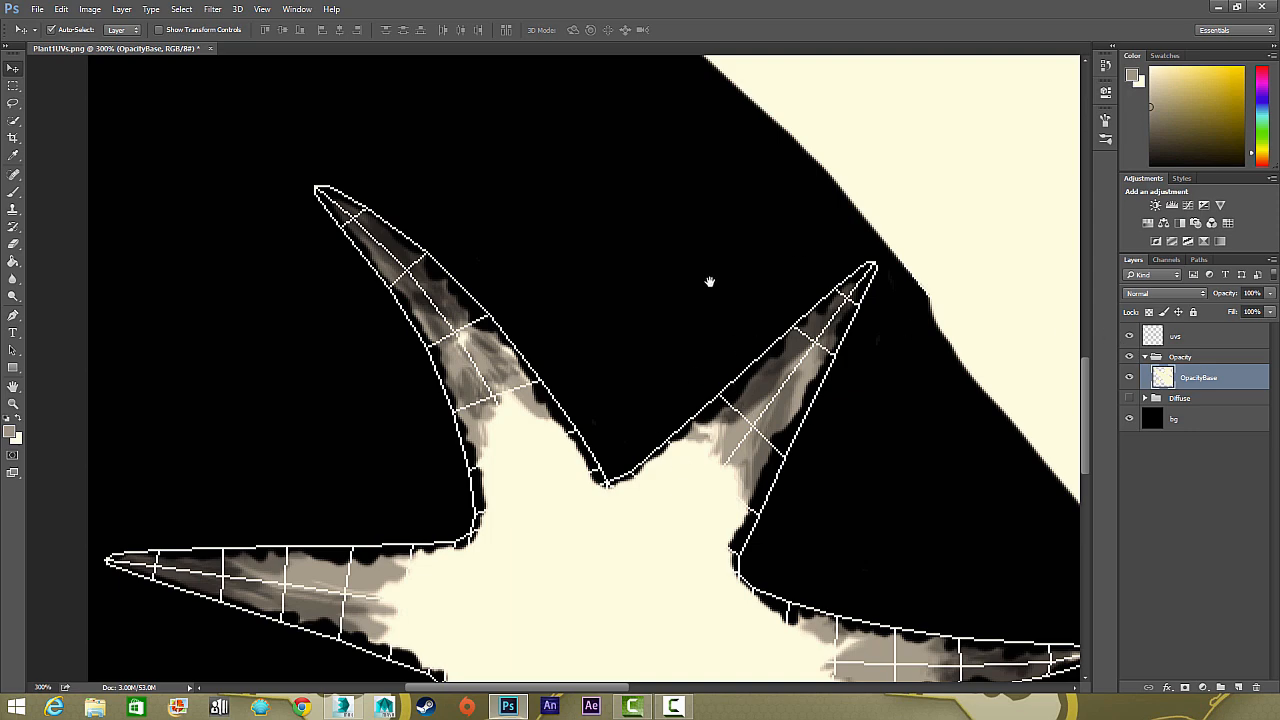
pyautogui.moveTo(710, 282); pyautogui.dragTo(400, 500)
pyautogui.moveTo(683, 237); pyautogui.dragTo(548, 273)
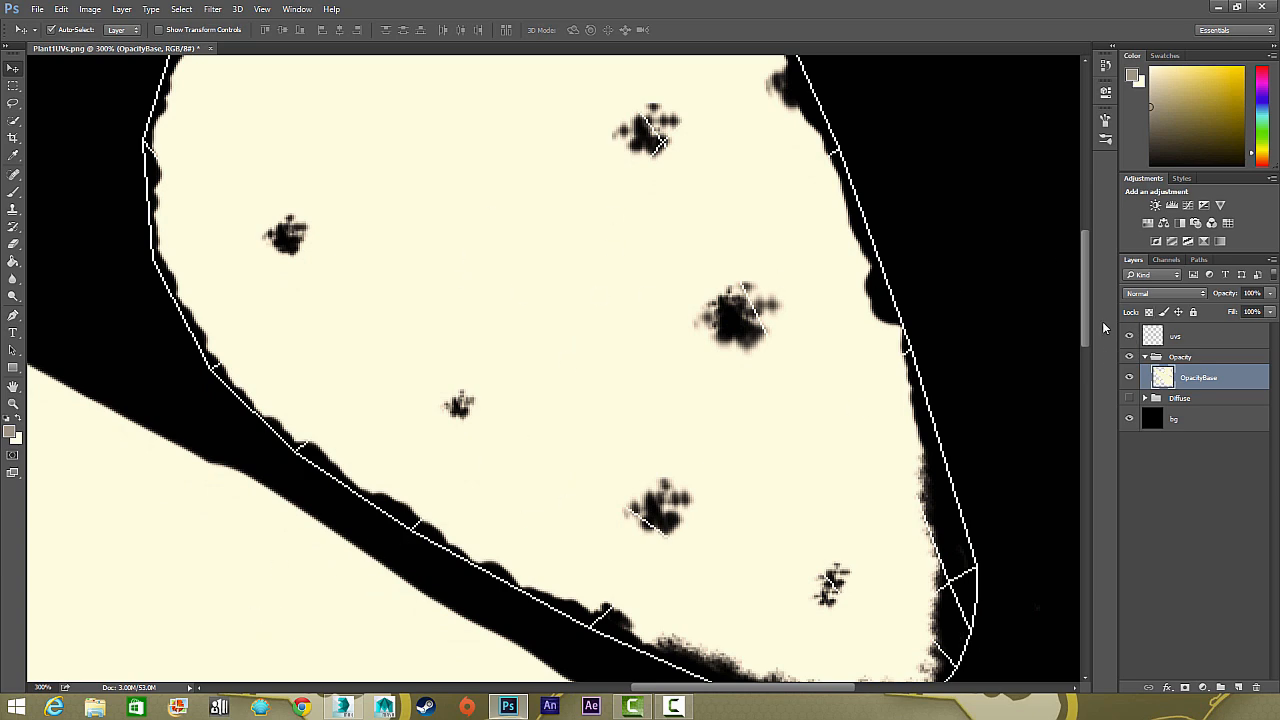
pyautogui.hotkey('ctrl', '0')
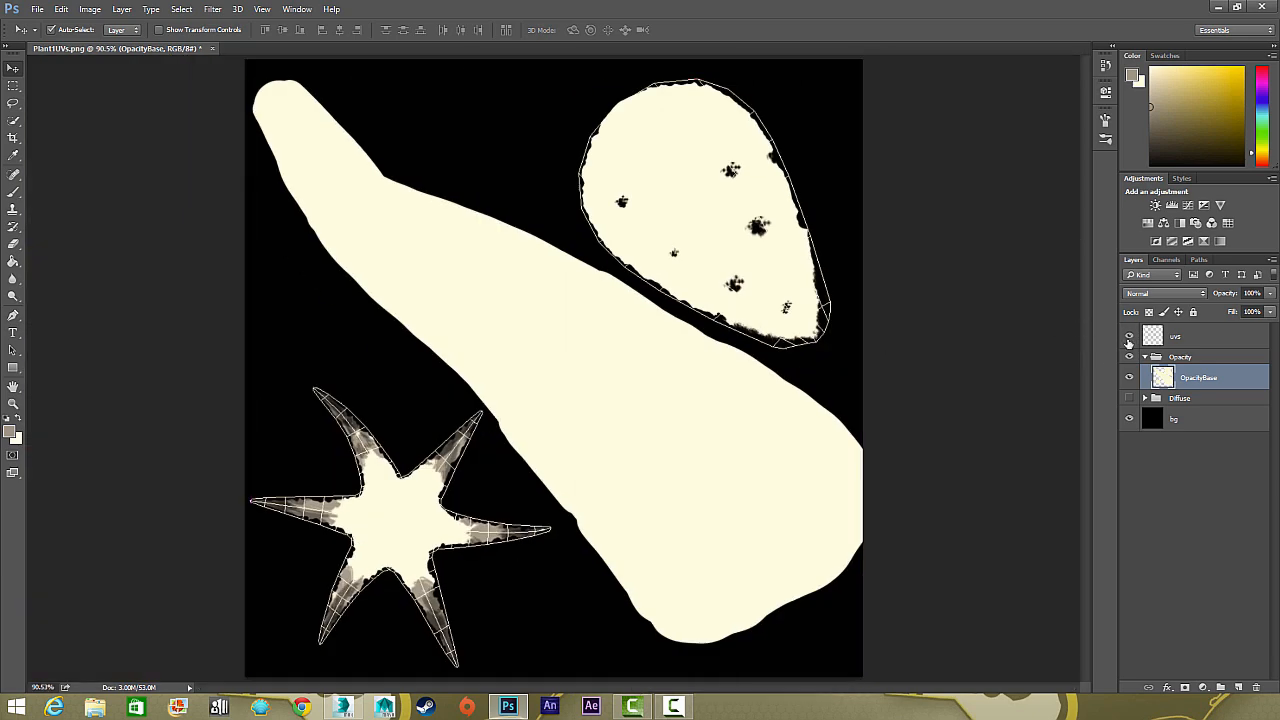
# Hide the uvs layer and start saving a copy of the image in PNG format
pyautogui.click(1129, 337)
pyautogui.click(37, 9)
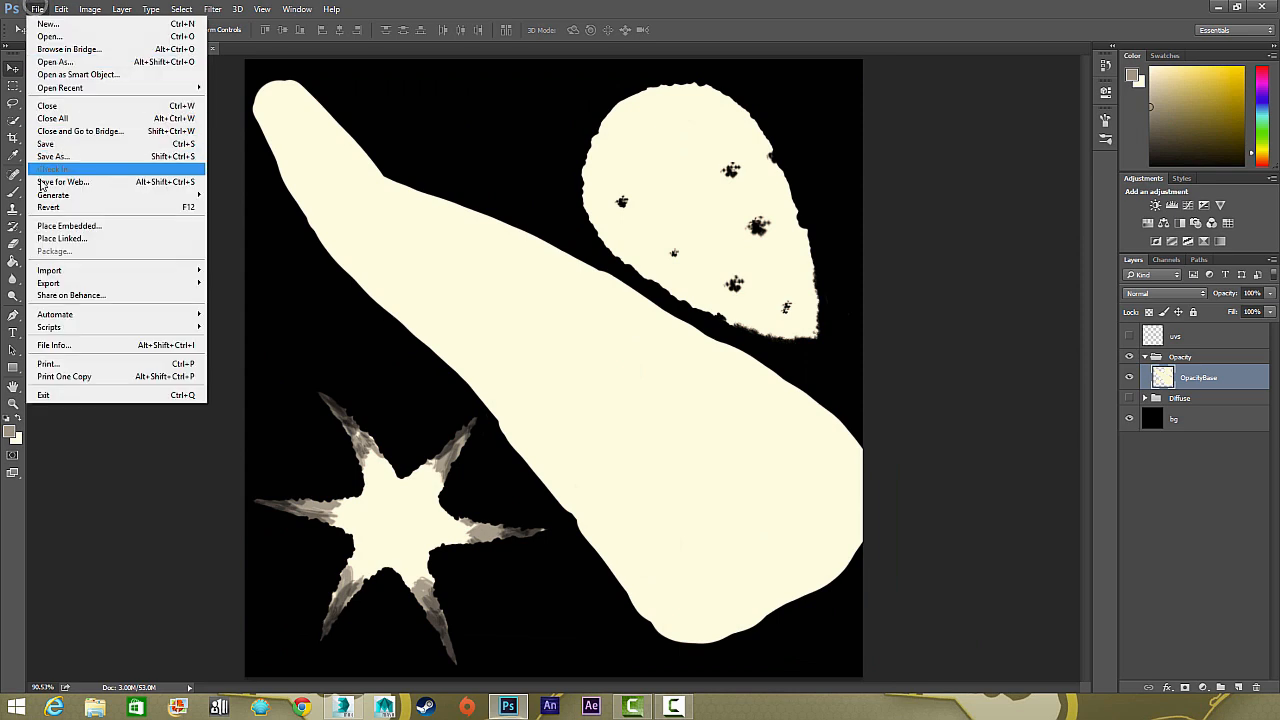
pyautogui.click(48, 157)
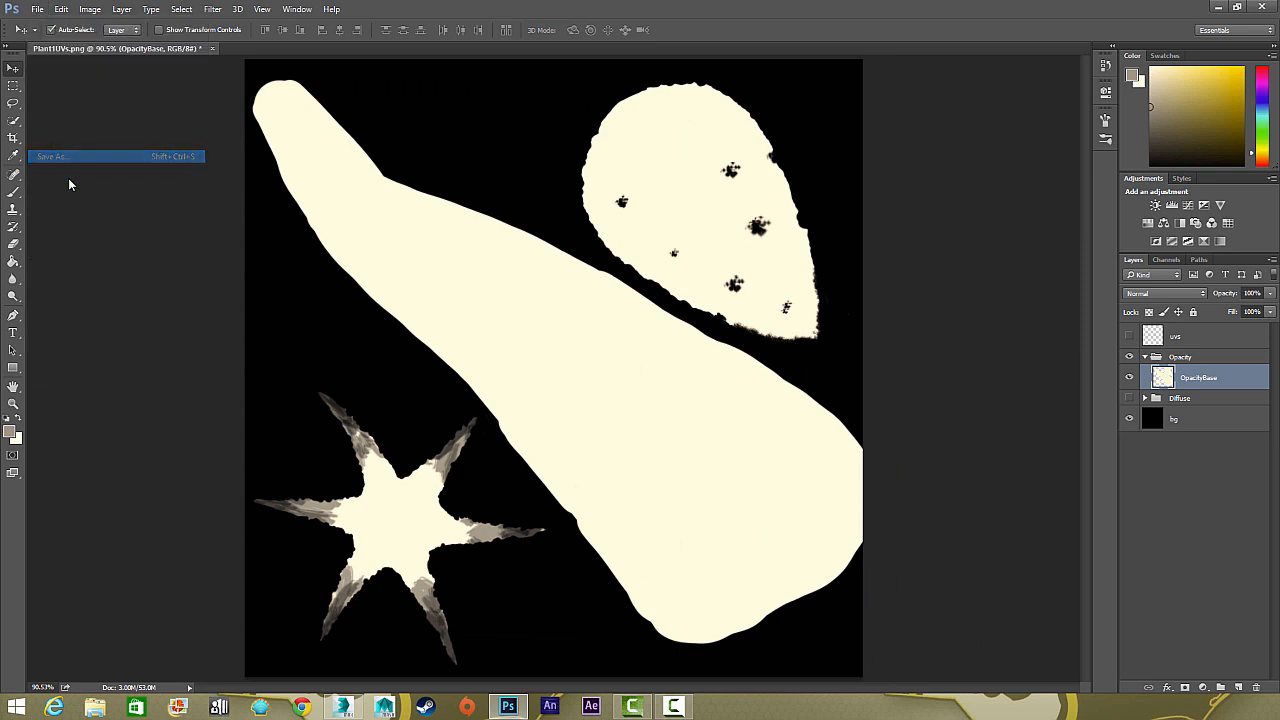
pyautogui.click(147, 298)
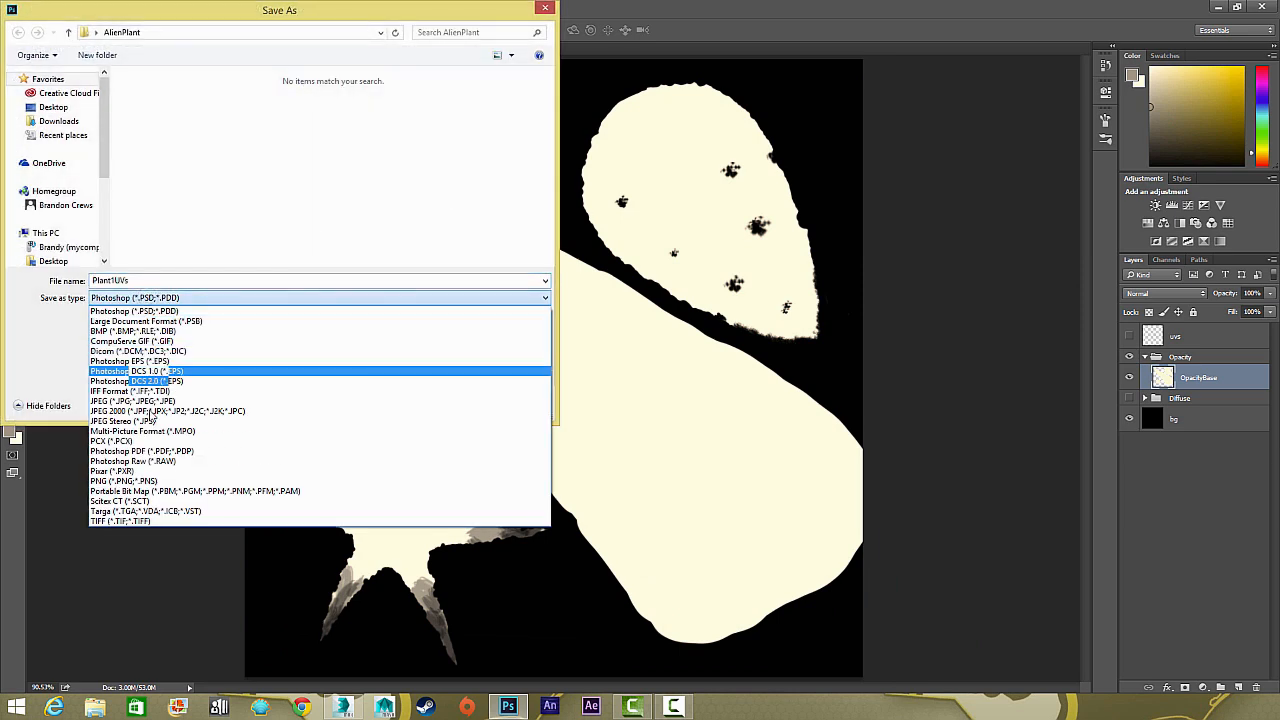
pyautogui.click(145, 481)
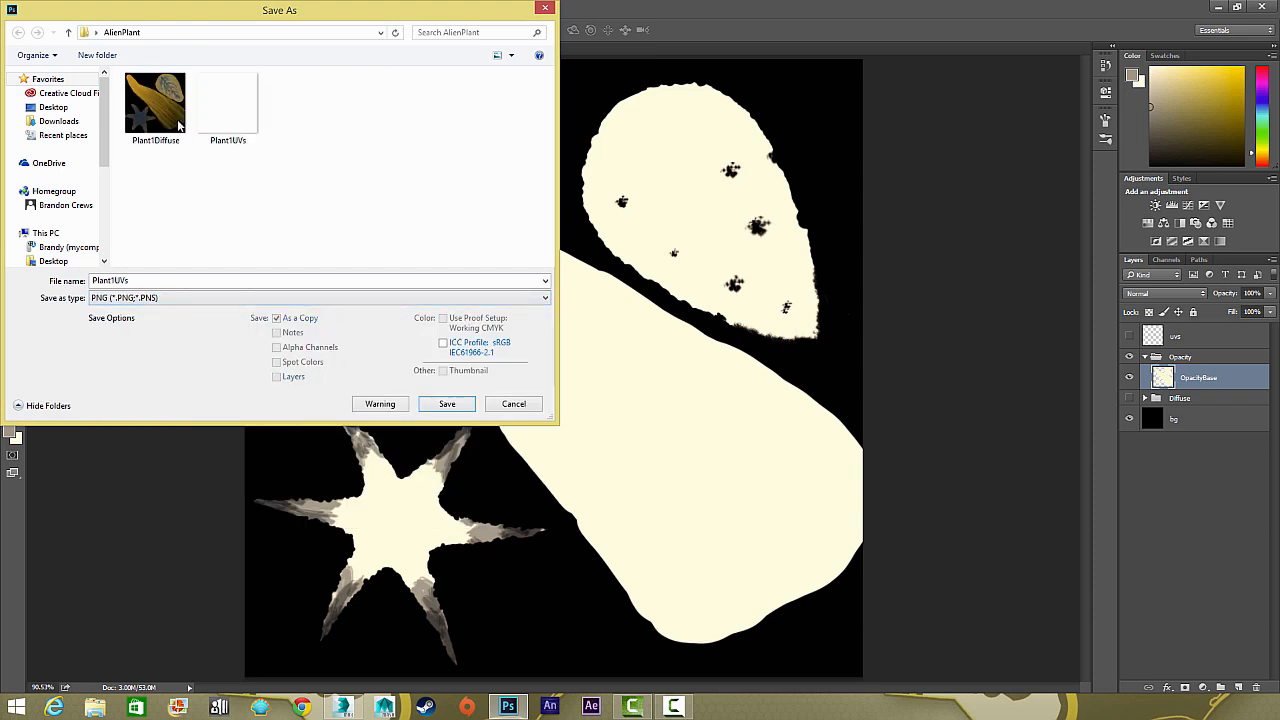
# Name the PNG Plant1Opacity and save it in the AlienPlant folder
pyautogui.click(156, 110)
pyautogui.doubleClick(146, 282)
pyautogui.write('Plant1Diffuse')
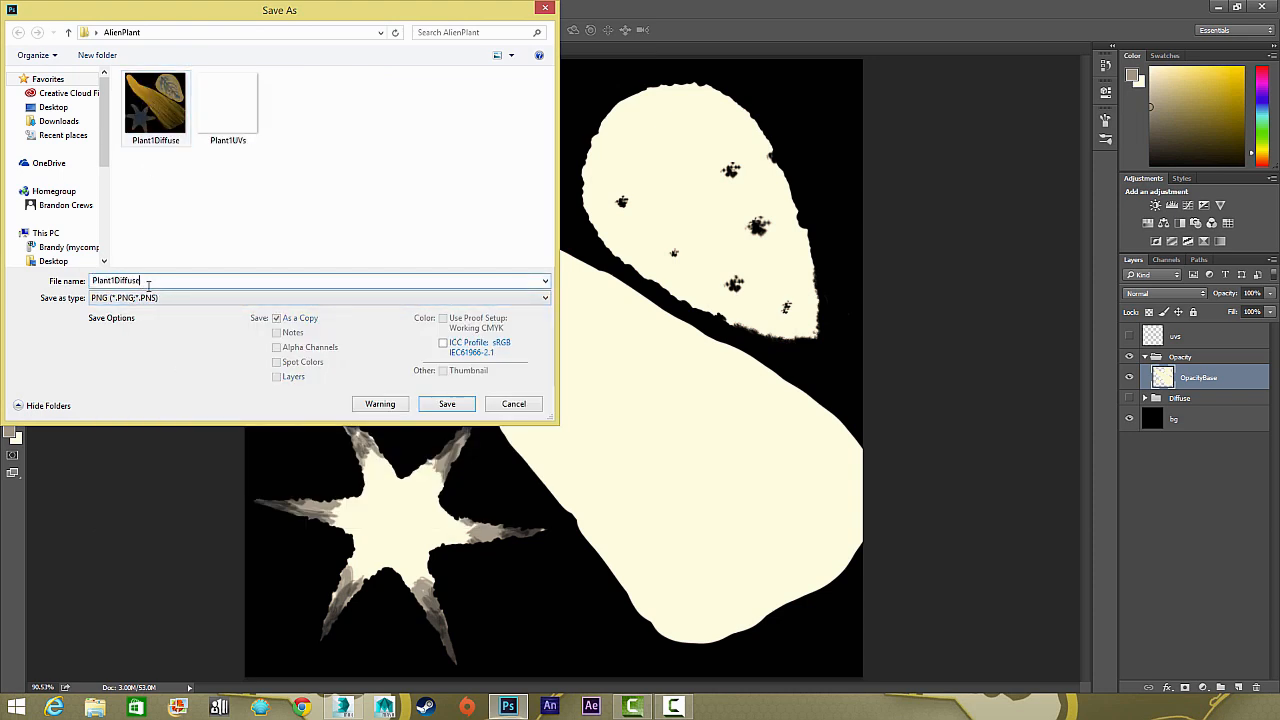
pyautogui.press('BackSpace')
pyautogui.press('BackSpace')
pyautogui.press('BackSpace')
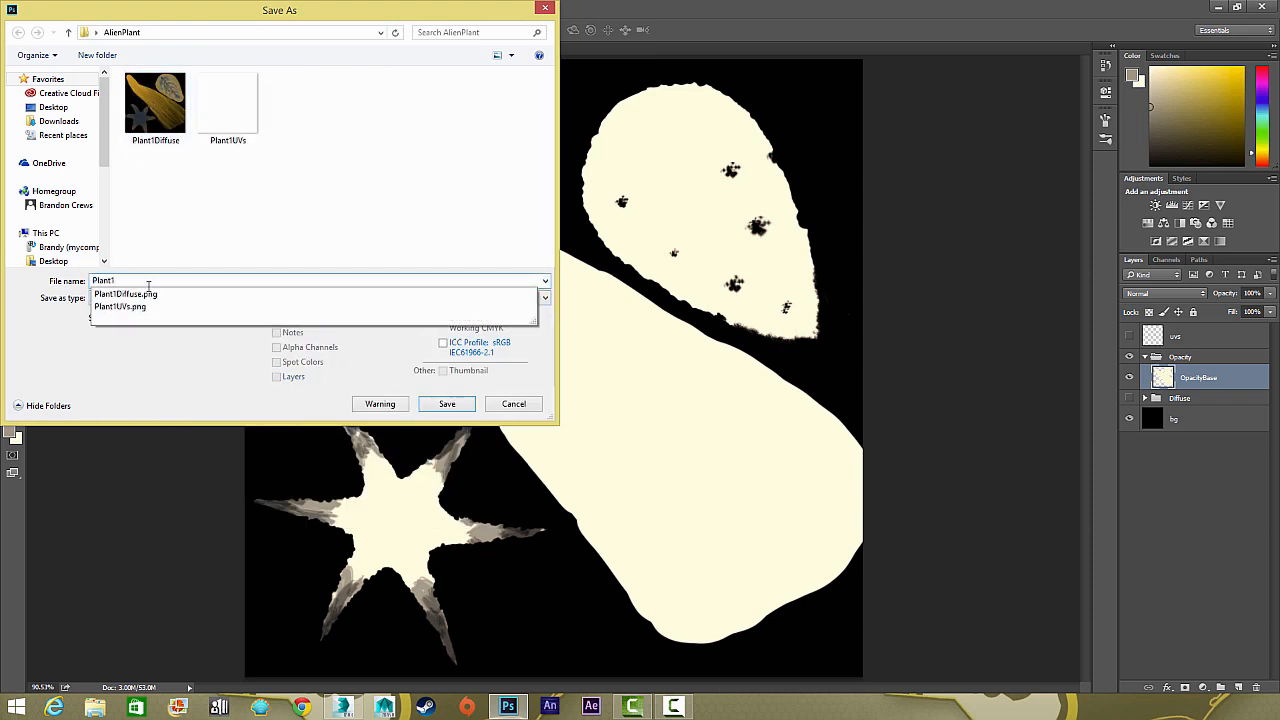
pyautogui.write('Opacity')
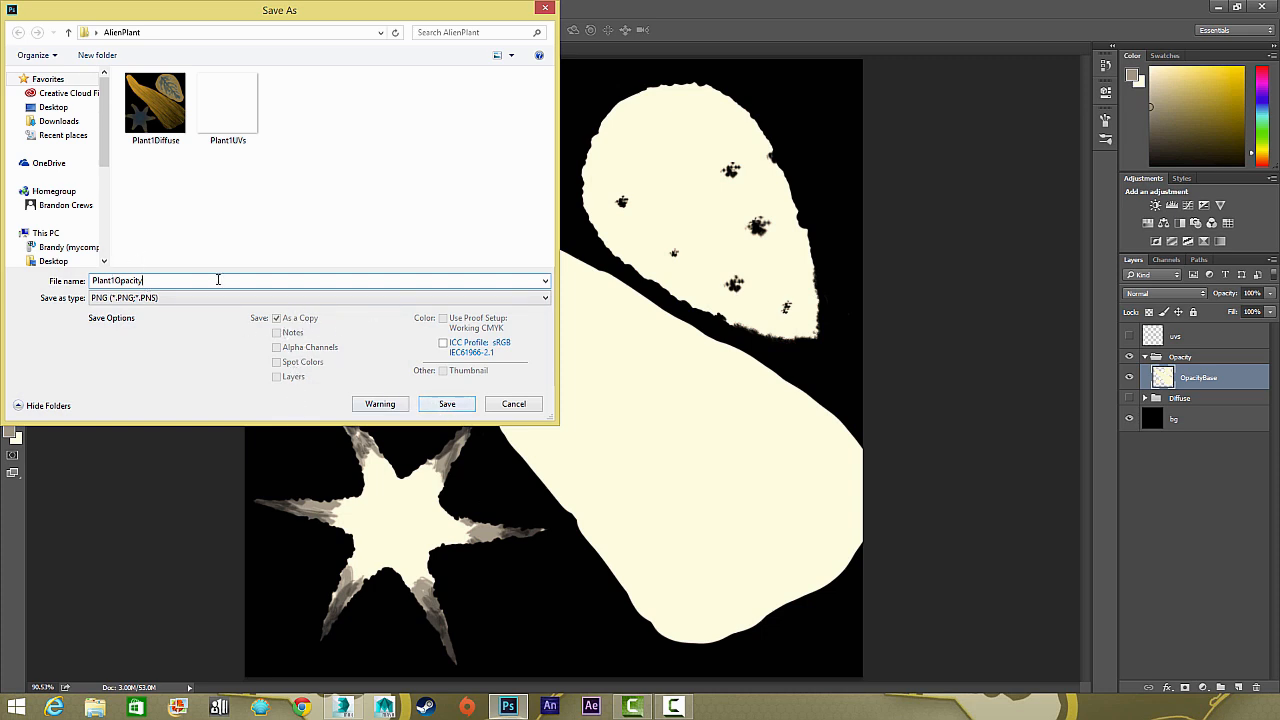
pyautogui.click(455, 408)
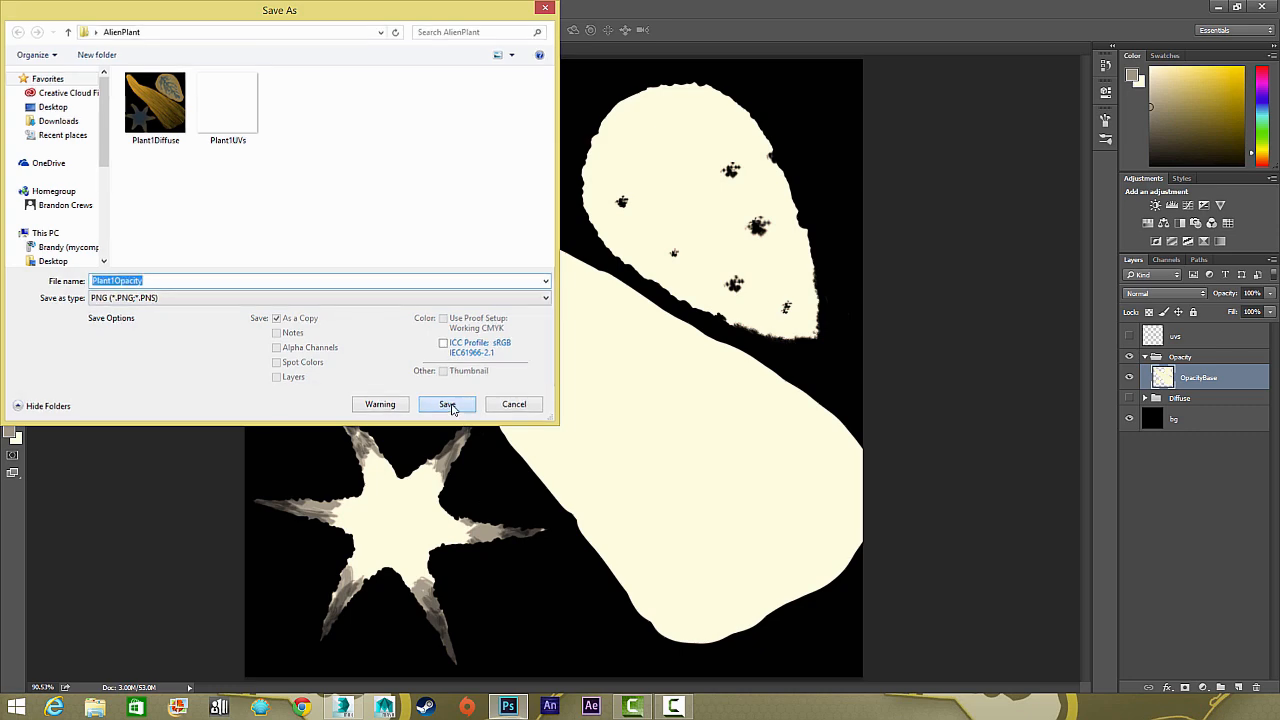
pyautogui.click(761, 259)
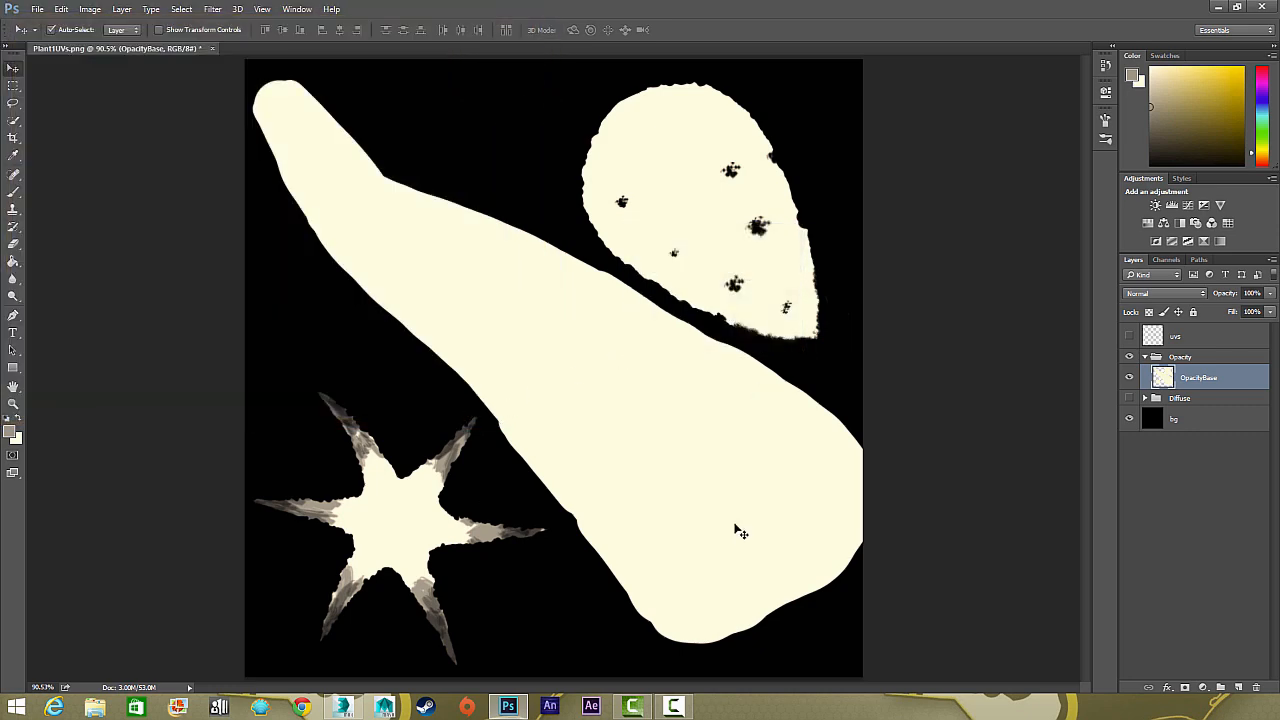
# Switch to 3ds Max and open the Material Editor on the Plant1 material
pyautogui.click(343, 707)
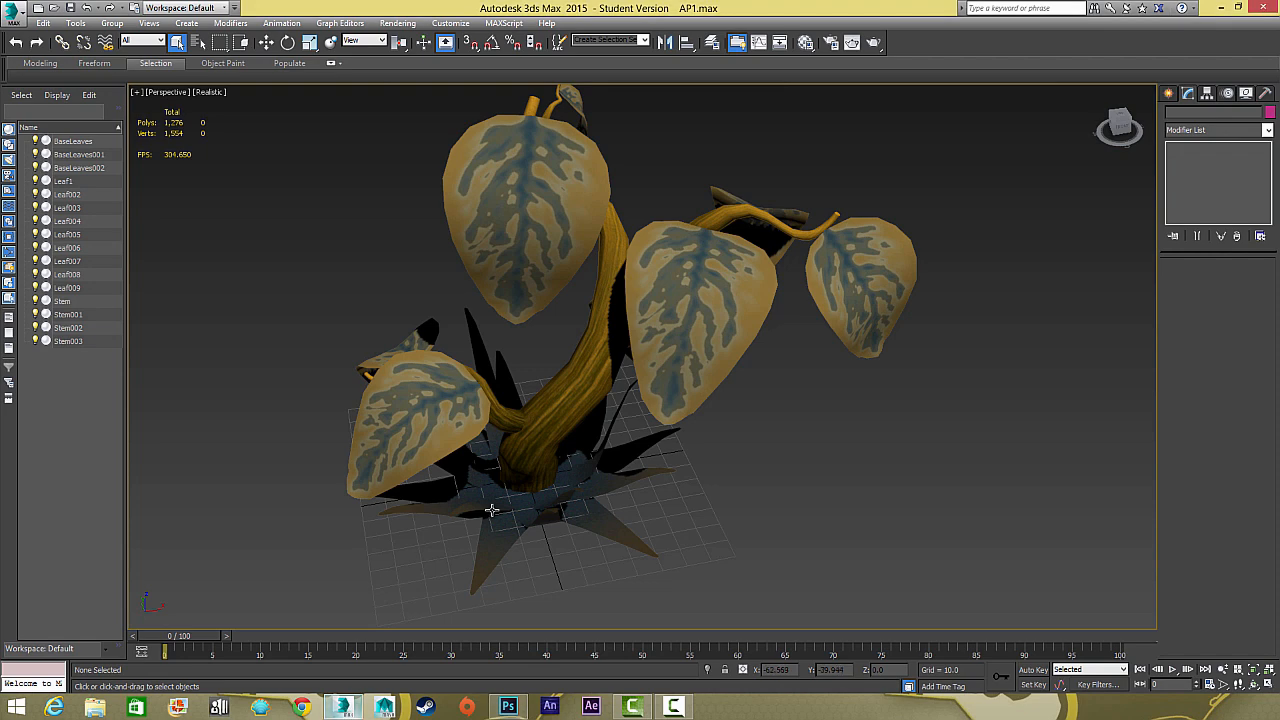
pyautogui.moveTo(686, 163); pyautogui.dragTo(773, 69)
pyautogui.click(801, 46)
pyautogui.moveTo(960, 89); pyautogui.dragTo(300, 45)
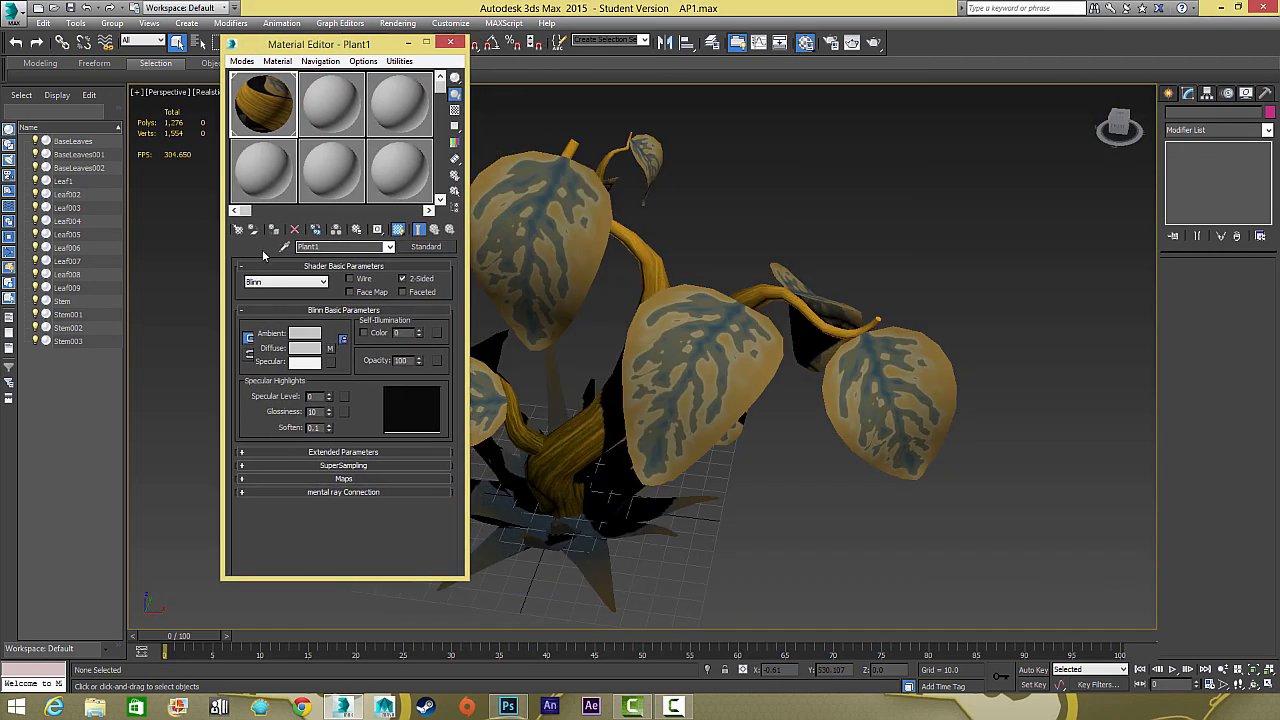
# Load Plant1Opacity as a Bitmap into the Plant1 material's Opacity map slot and return to the parent material
pyautogui.click(437, 362)
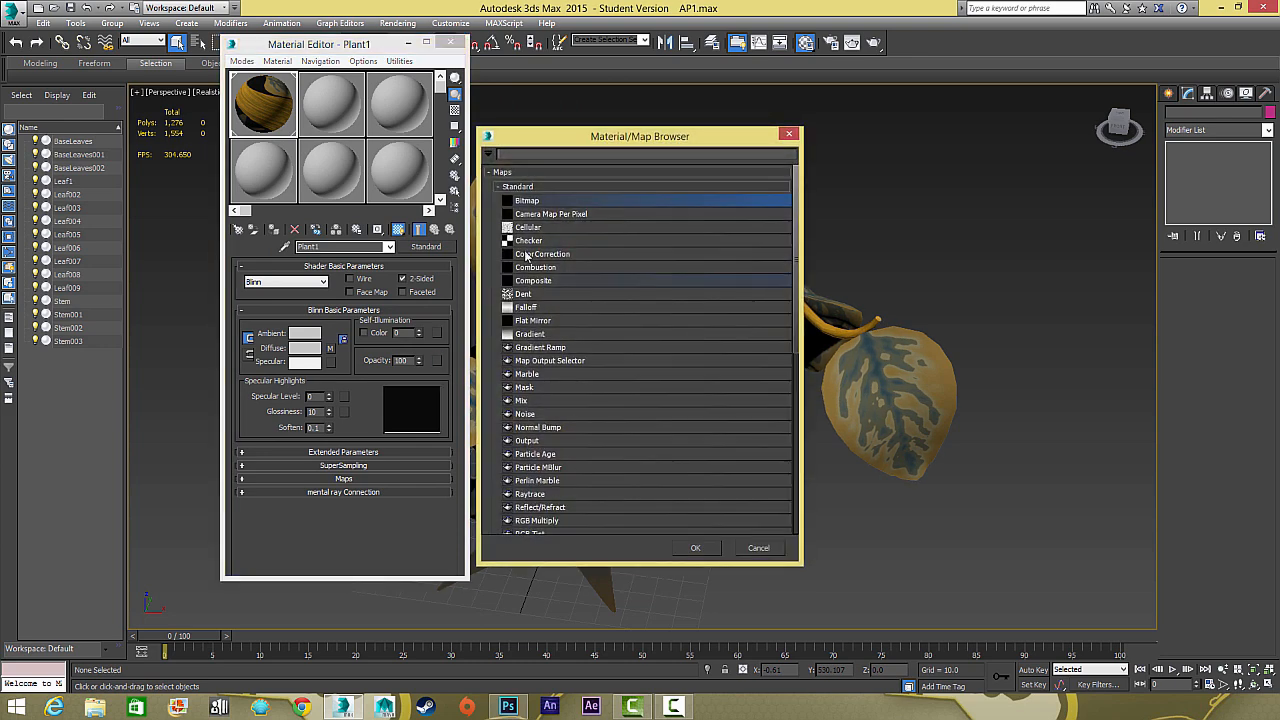
pyautogui.doubleClick(516, 204)
pyautogui.click(200, 108)
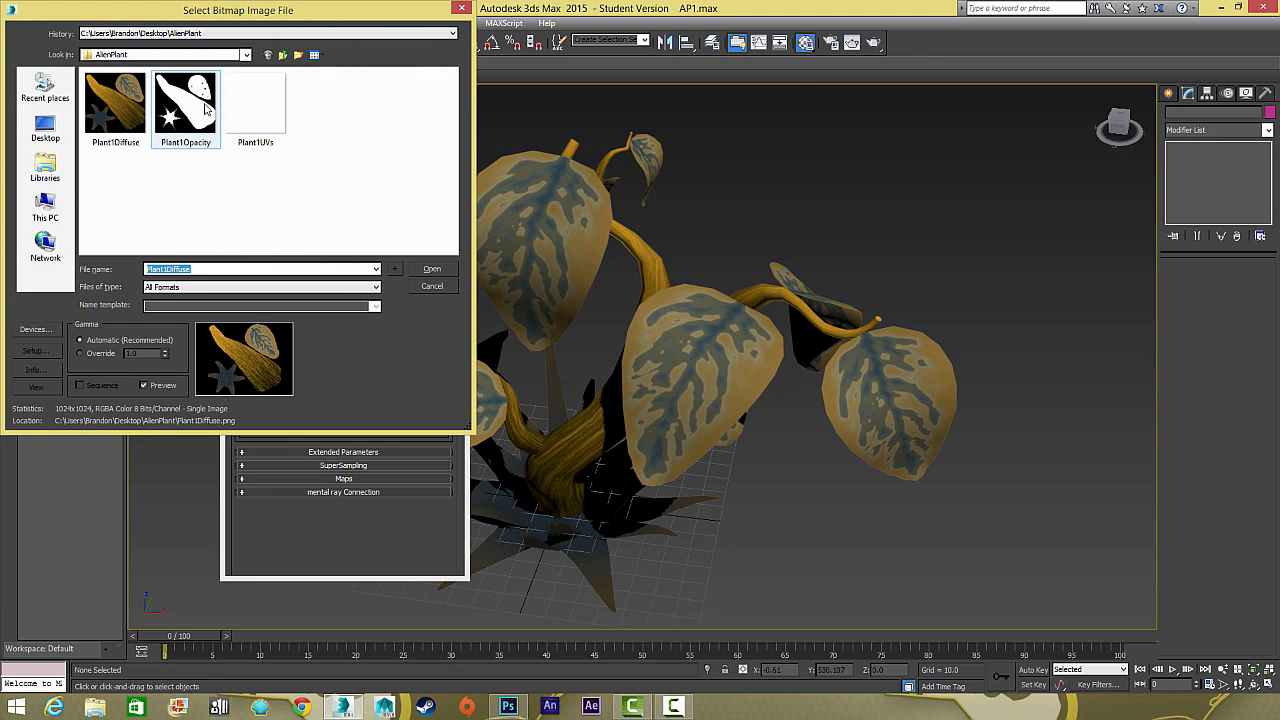
pyautogui.click(432, 270)
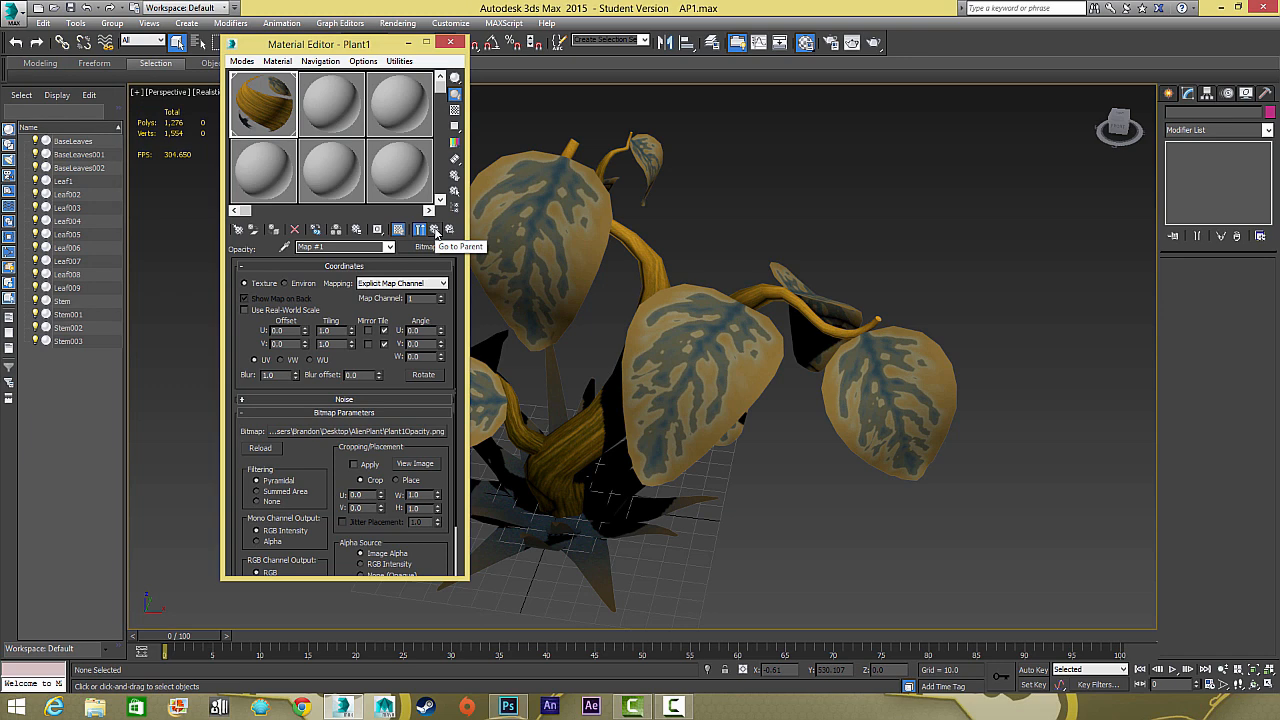
pyautogui.click(436, 232)
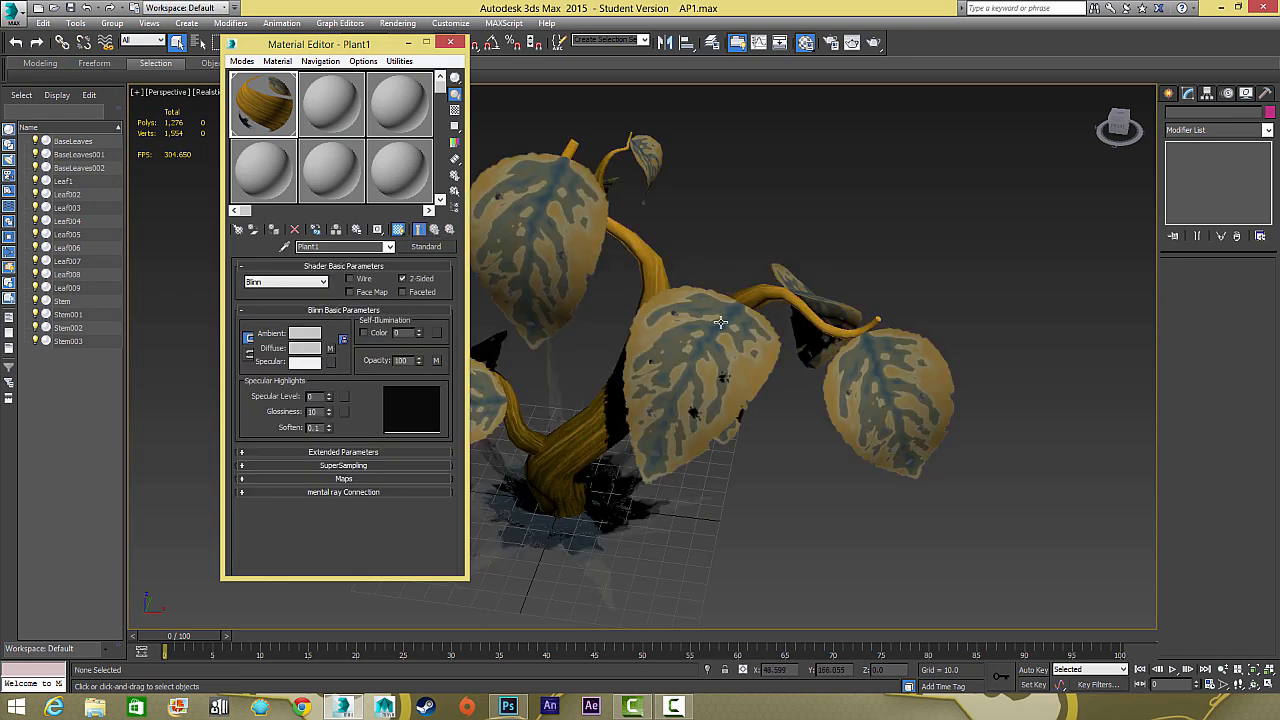
# Examine the opacity map's effect on the leaves and the spiky base leaves, and close the Material Editor
pyautogui.moveTo(720, 322); pyautogui.dragTo(766, 336)
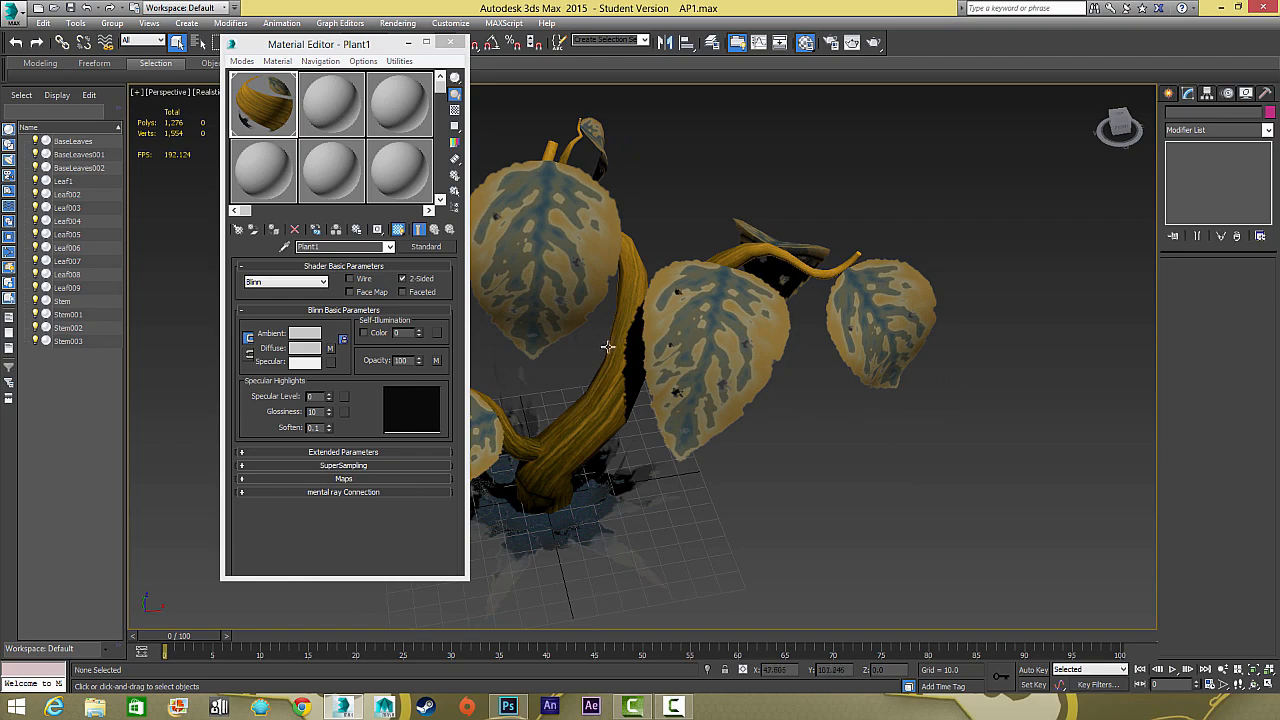
pyautogui.moveTo(608, 347); pyautogui.dragTo(517, 107)
pyautogui.scroll(5, 720, 364)
pyautogui.scroll(-5, 850, 332)
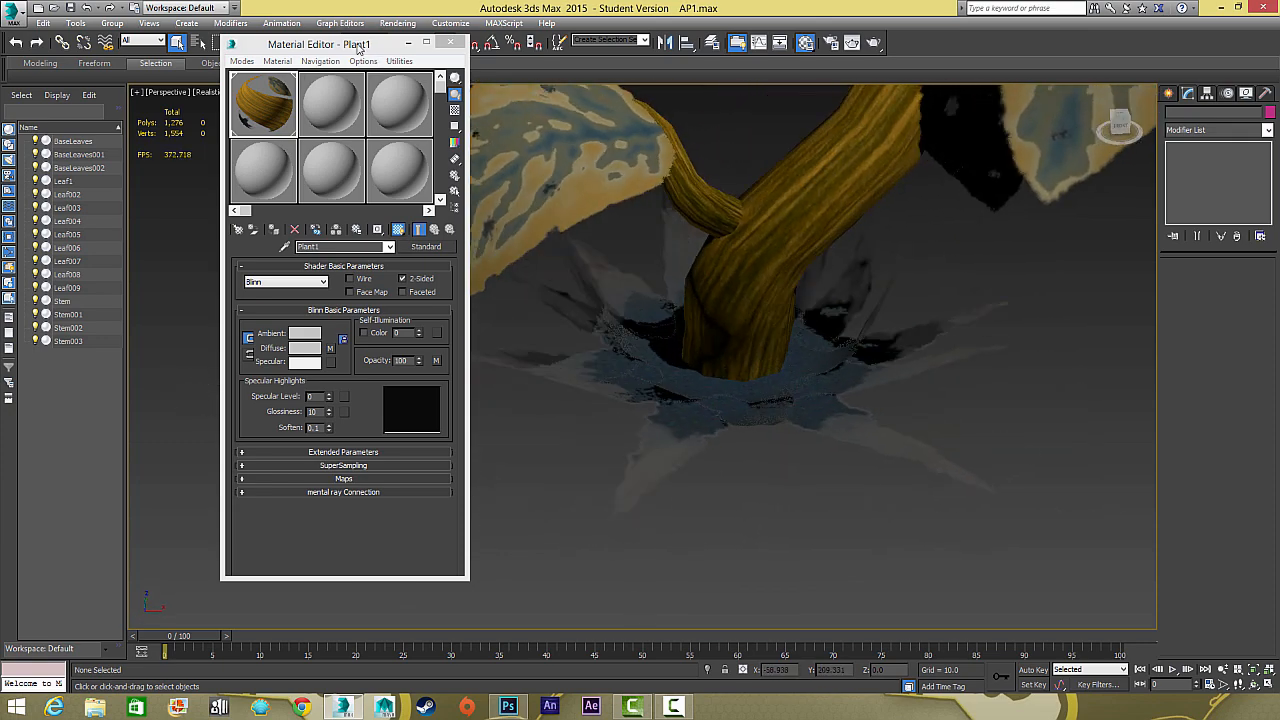
pyautogui.moveTo(358, 50); pyautogui.dragTo(216, 52)
pyautogui.click(309, 43)
# Inspect a leaf's rough cut-out edges and holes against its geometry with Edged Faces turned on temporarily
pyautogui.moveTo(580, 210); pyautogui.dragTo(767, 269)
pyautogui.scroll(5, 651, 304)
pyautogui.press('F4')
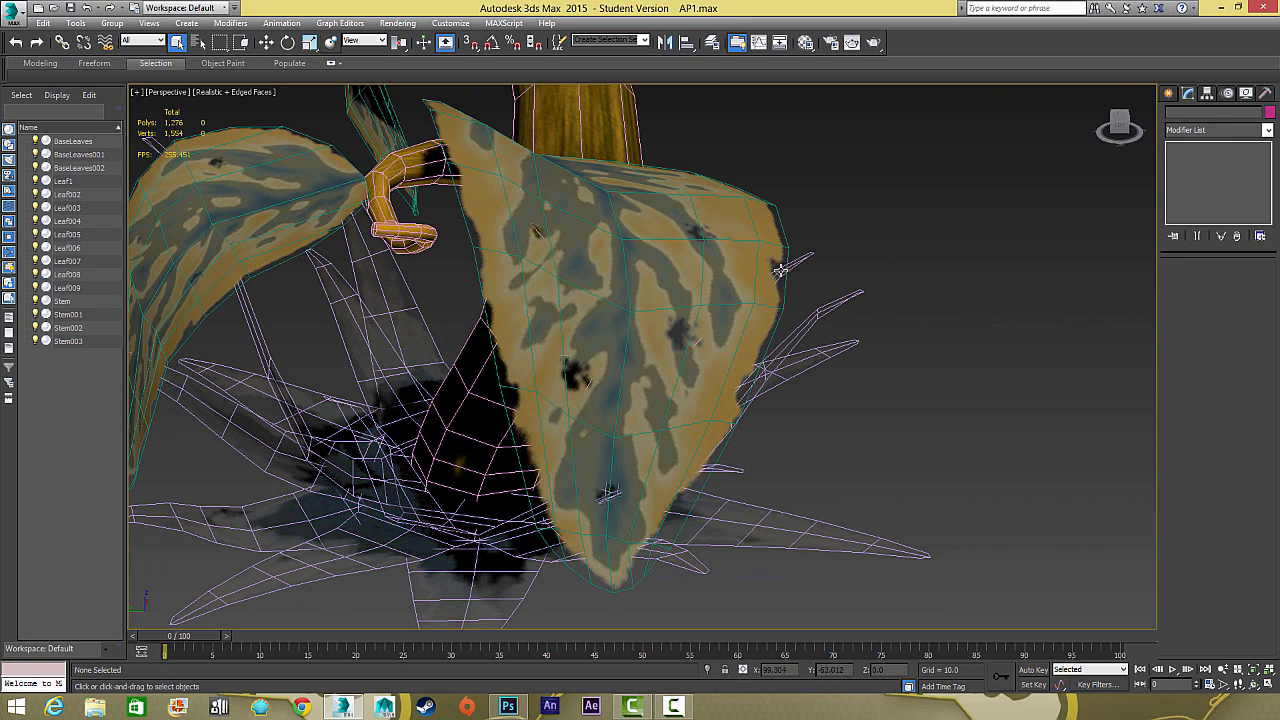
pyautogui.moveTo(748, 237); pyautogui.dragTo(624, 308)
pyautogui.press('F4')
pyautogui.scroll(-5, 503, 359)
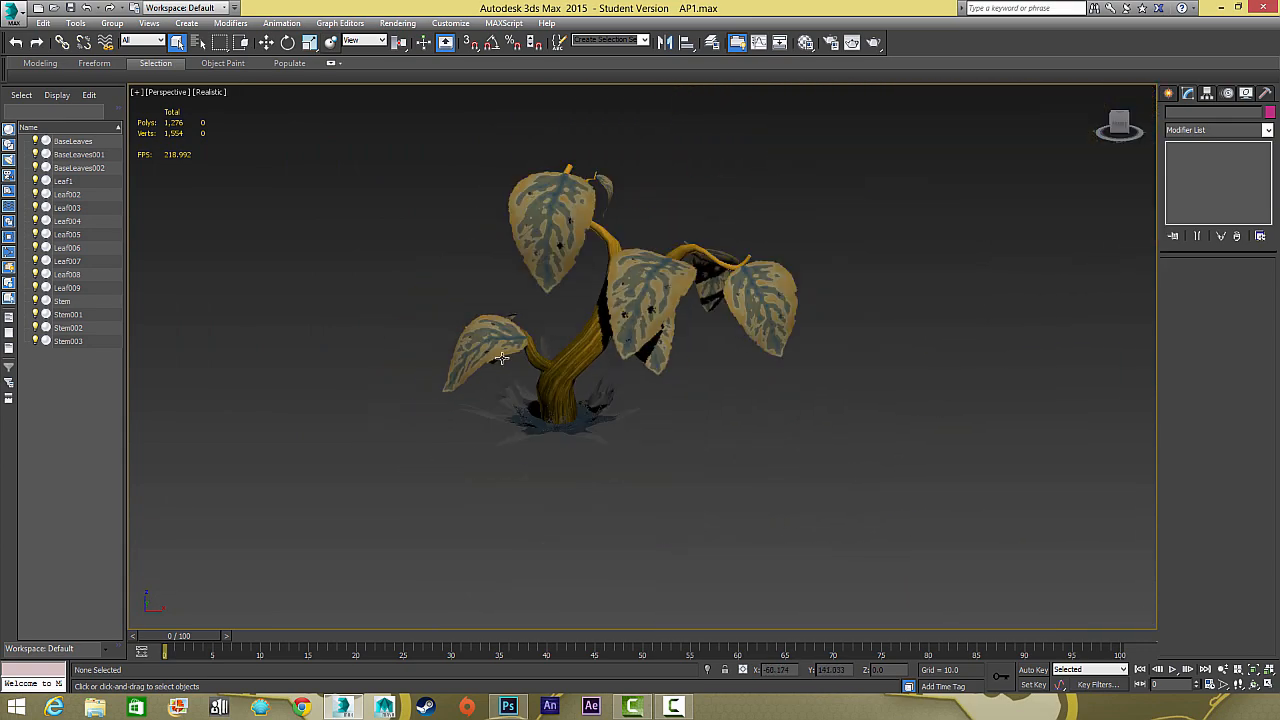
# Review the whole plant from several sides, selecting all objects briefly to compare the cut-outs with the mesh
pyautogui.moveTo(503, 359); pyautogui.dragTo(662, 281)
pyautogui.scroll(2, 560, 390)
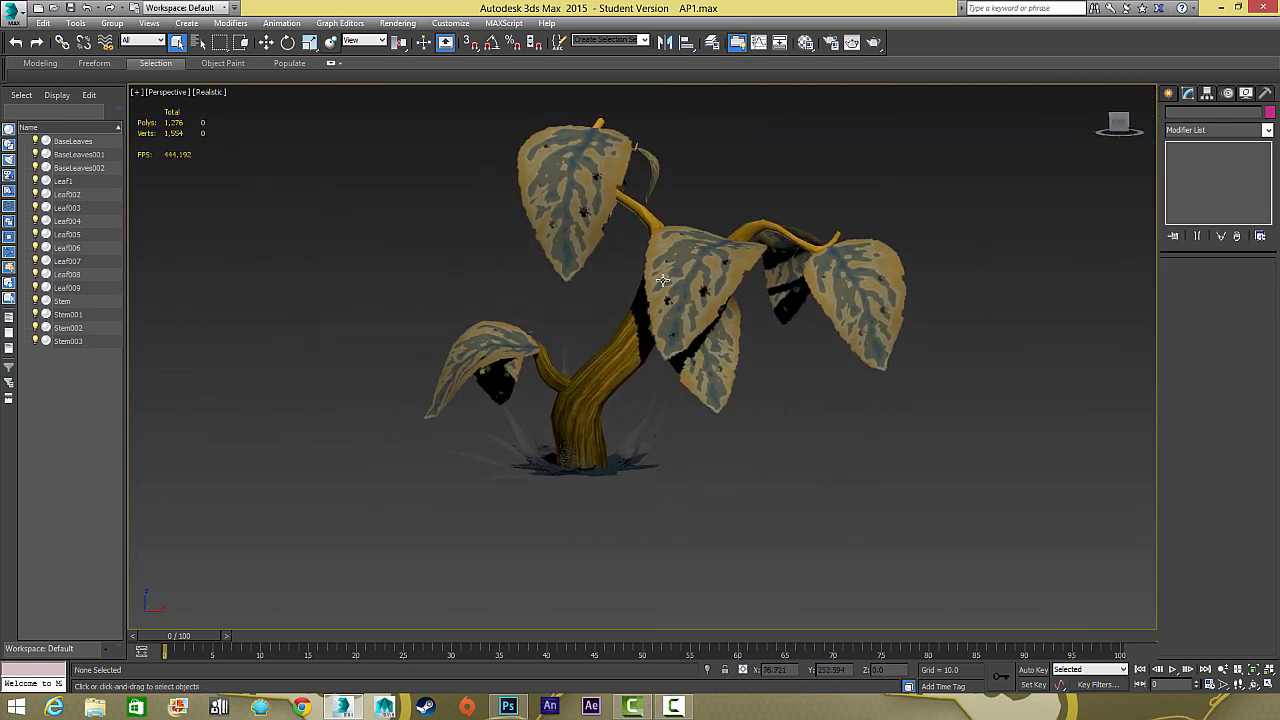
pyautogui.moveTo(921, 510); pyautogui.dragTo(974, 517)
pyautogui.scroll(3, 960, 495)
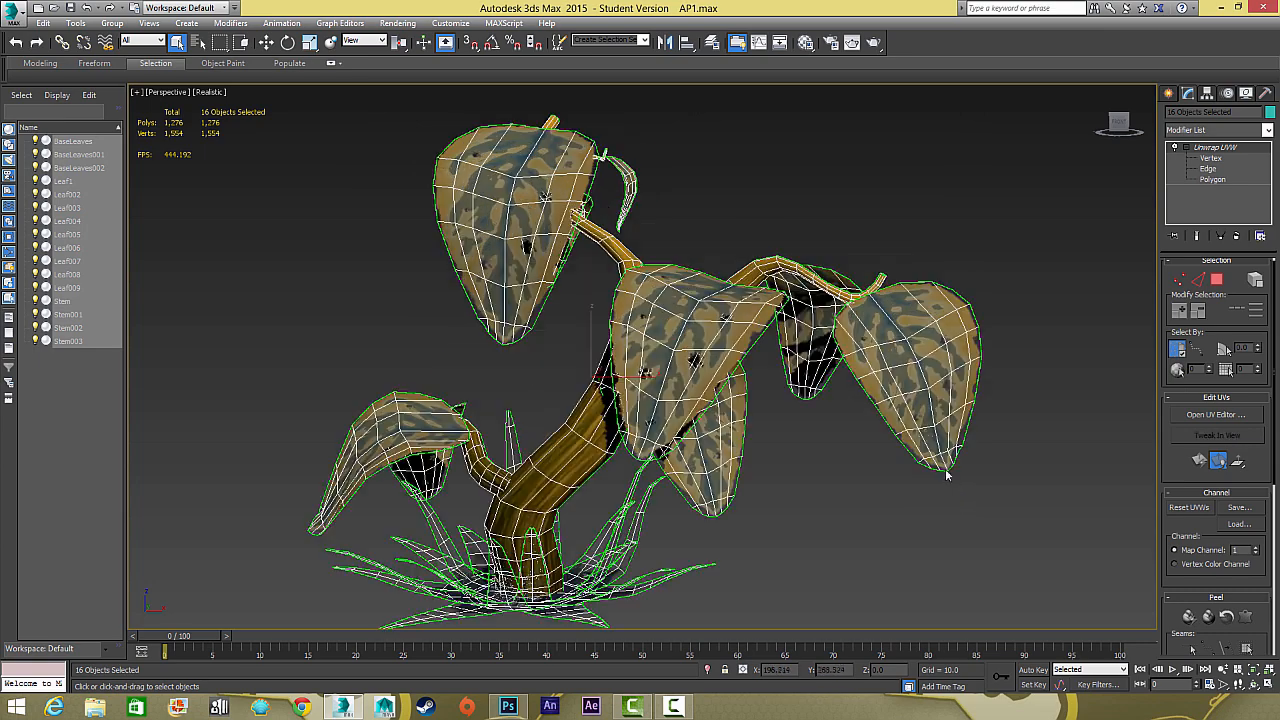
pyautogui.click(859, 510)
pyautogui.moveTo(859, 510); pyautogui.dragTo(877, 459)
pyautogui.moveTo(820, 472); pyautogui.dragTo(540, 450)
pyautogui.click(660, 511)
pyautogui.click(758, 474)
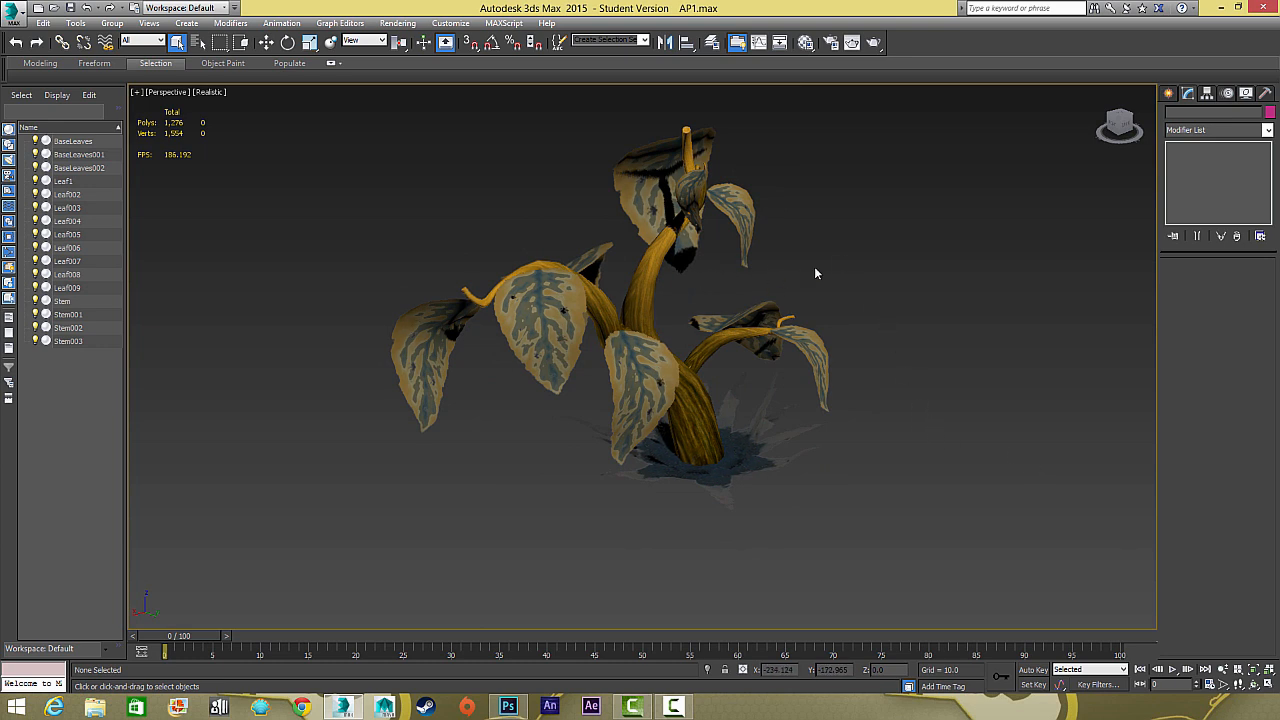
pyautogui.moveTo(814, 272)
pyautogui.mouseDown()
pyautogui.moveTo(831, 263)
pyautogui.moveTo(800, 255)
pyautogui.mouseUp()
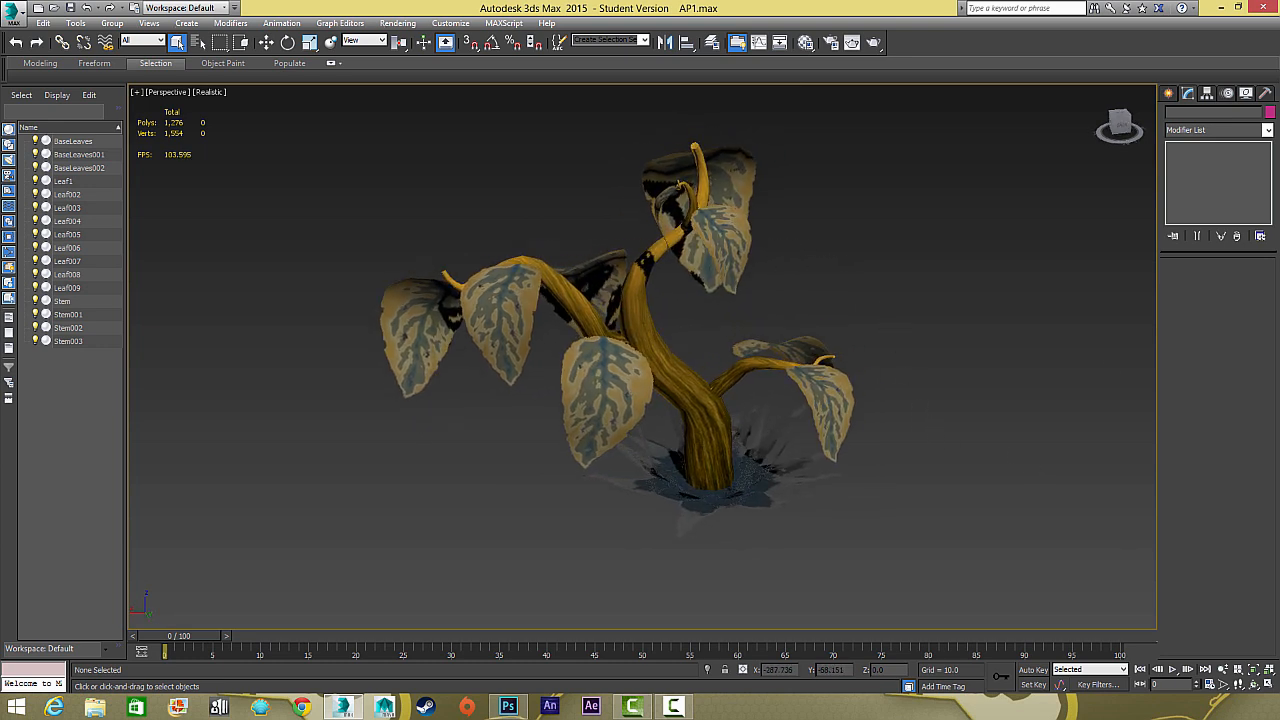